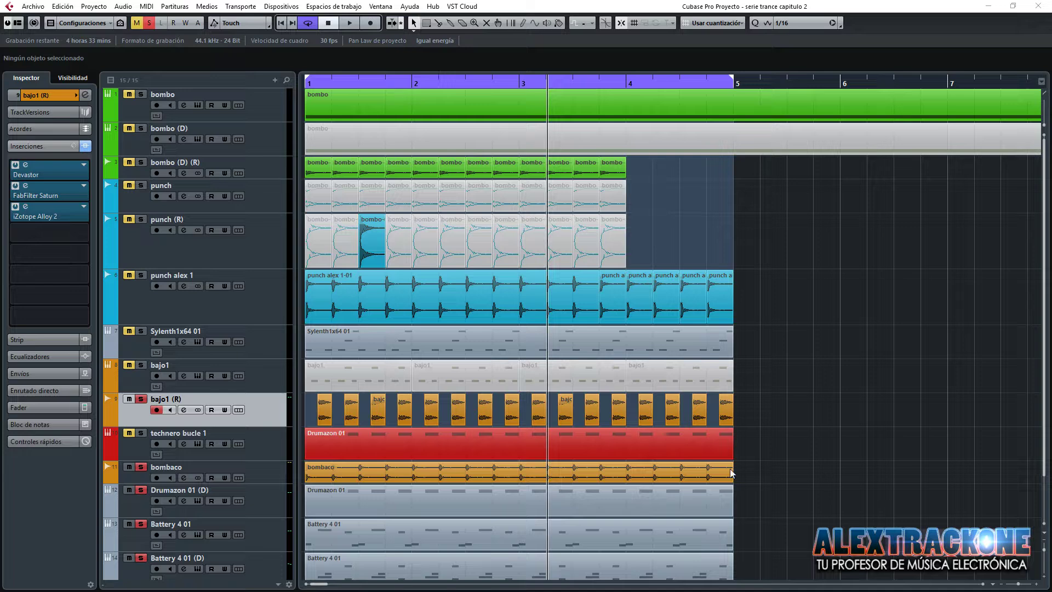
Play the soloed bajo1 (R), bombaco, Drumazon and Battery tracks from the start of the loop, stopping before the loop ends.
scroll(854, 252, down, 2)
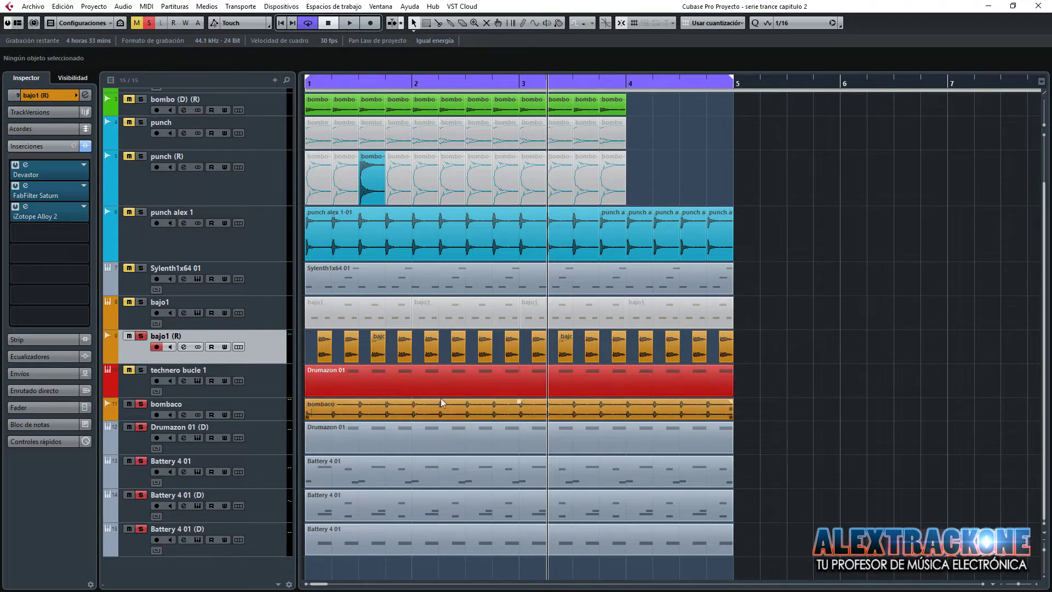
drag(849, 338, 409, 353)
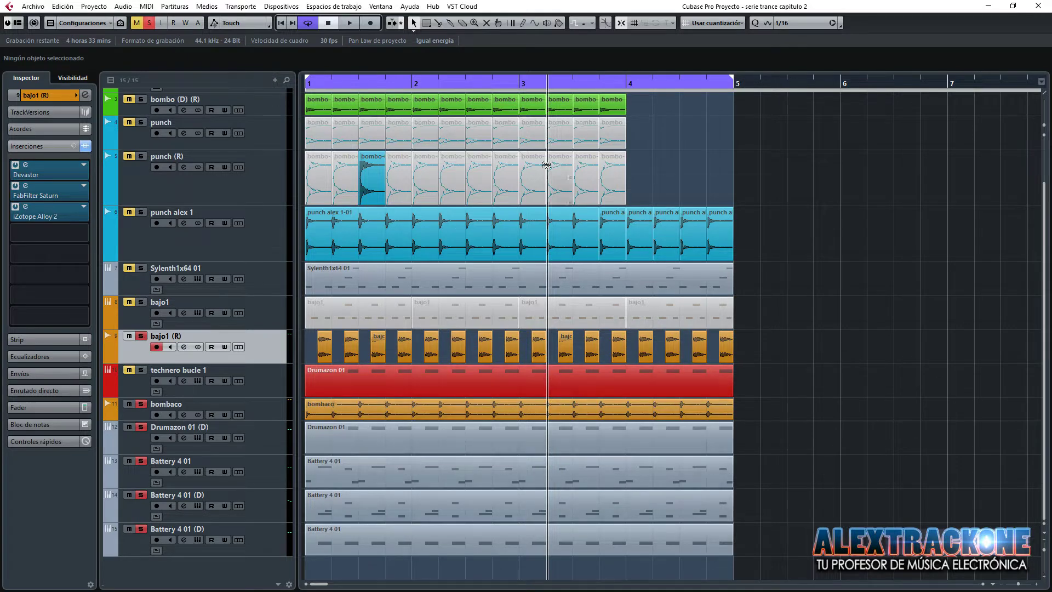
drag(351, 84, 256, 93)
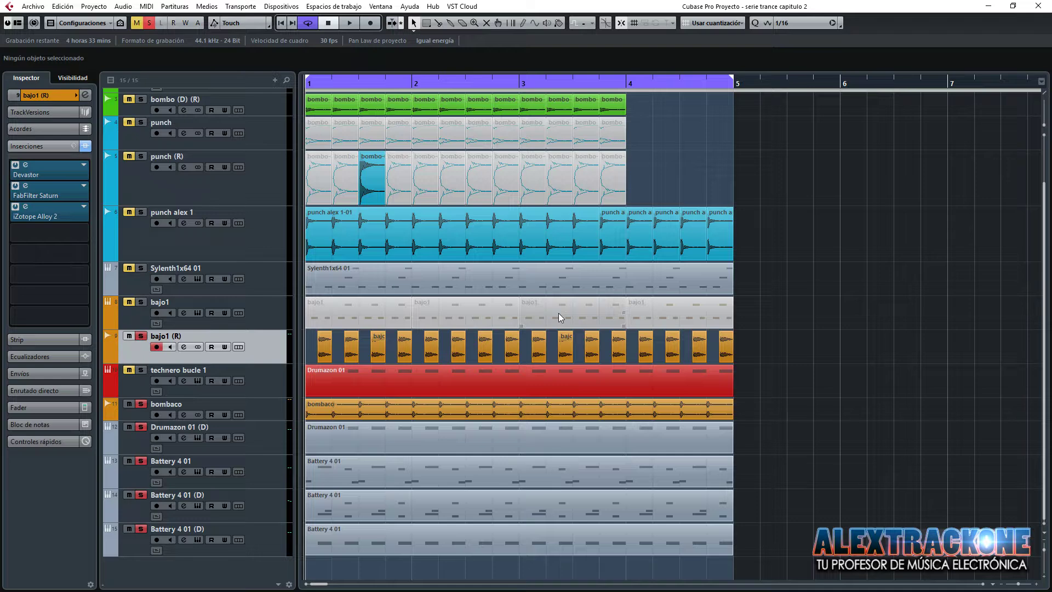
key(space)
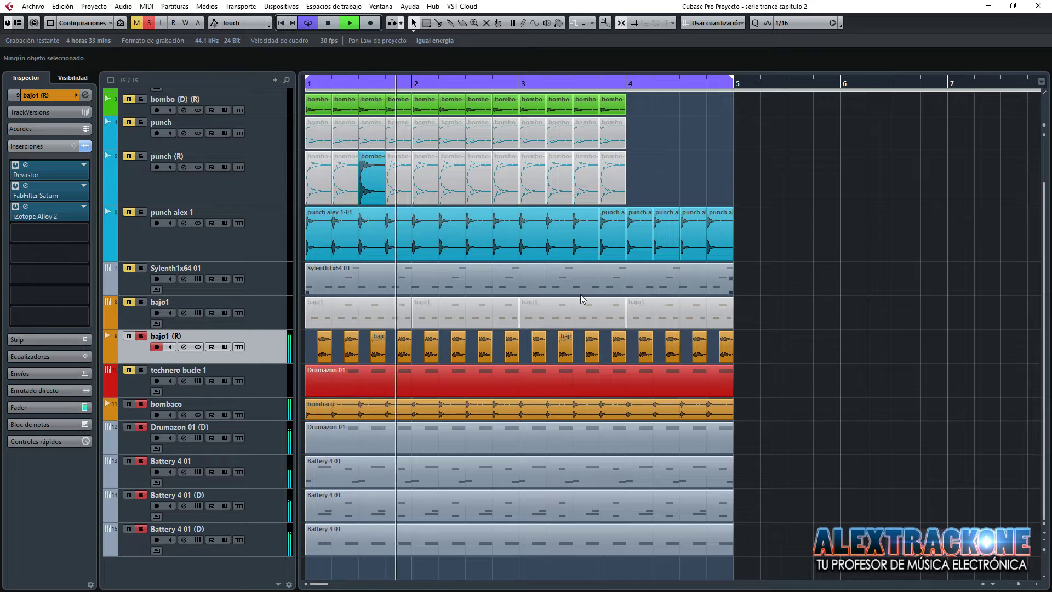
key(space)
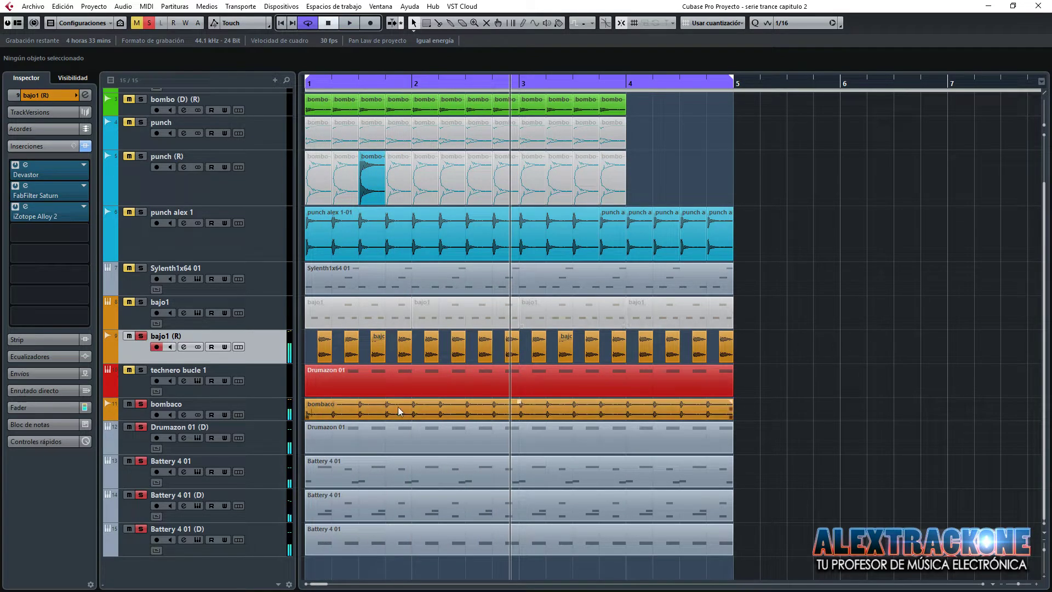
Select the bombaco track and check the project tempo on the transport, hiding the transport again when done.
click(278, 418)
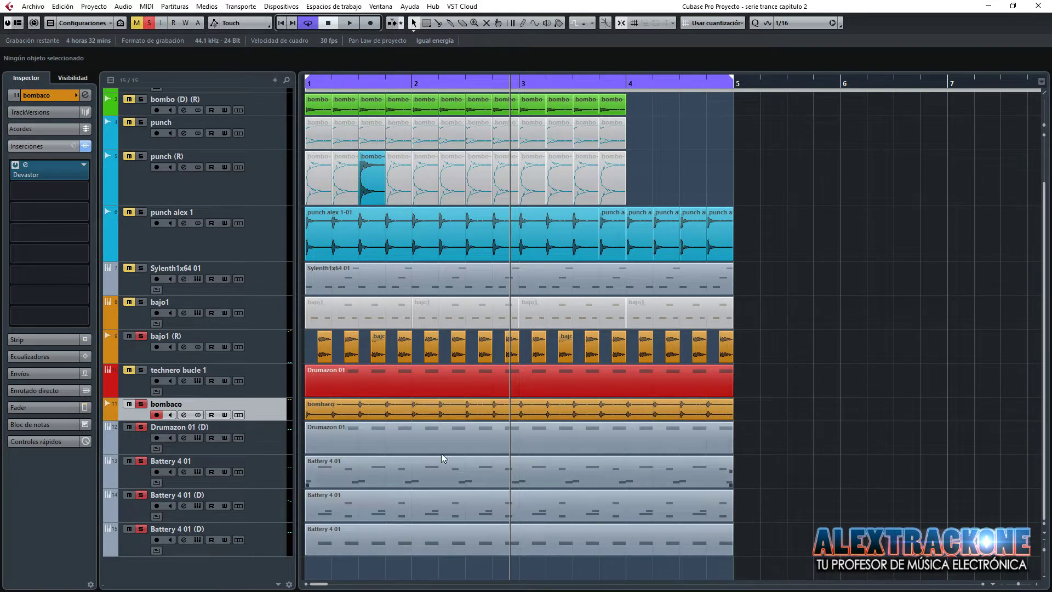
scroll(482, 426, up, 2)
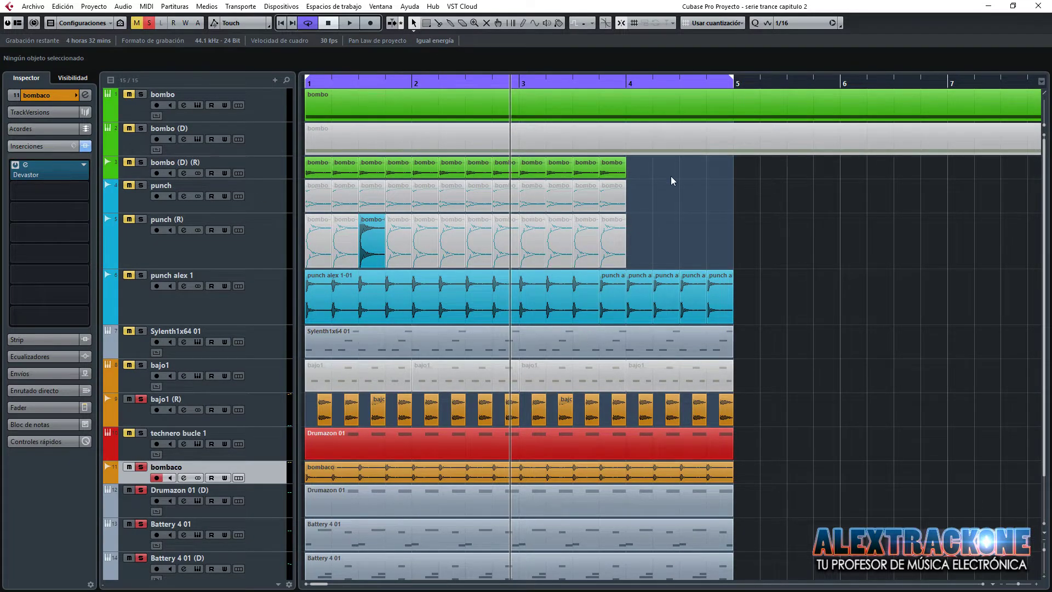
scroll(806, 354, down, 2)
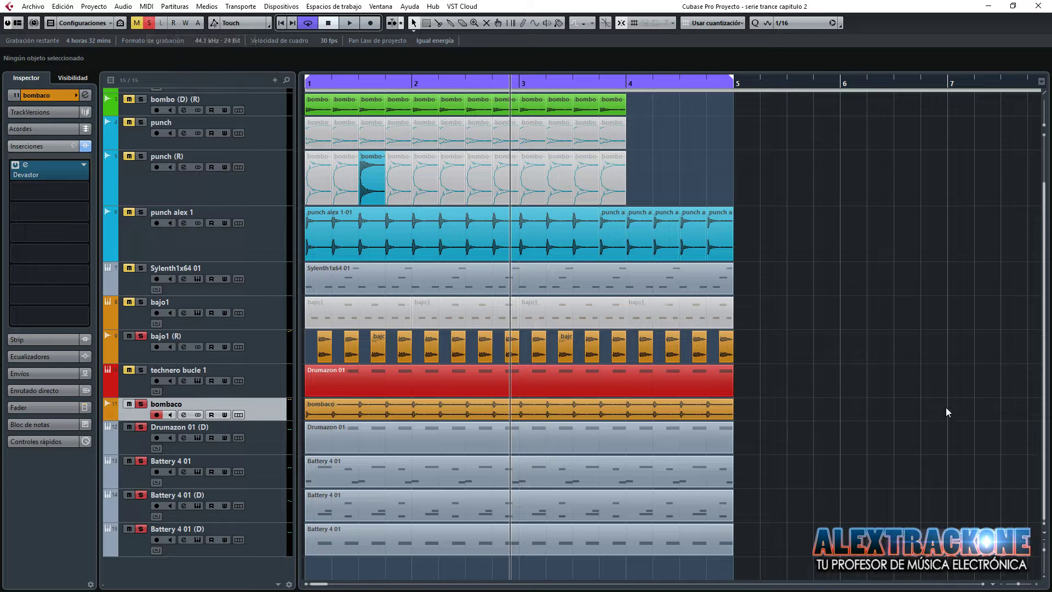
key(F2)
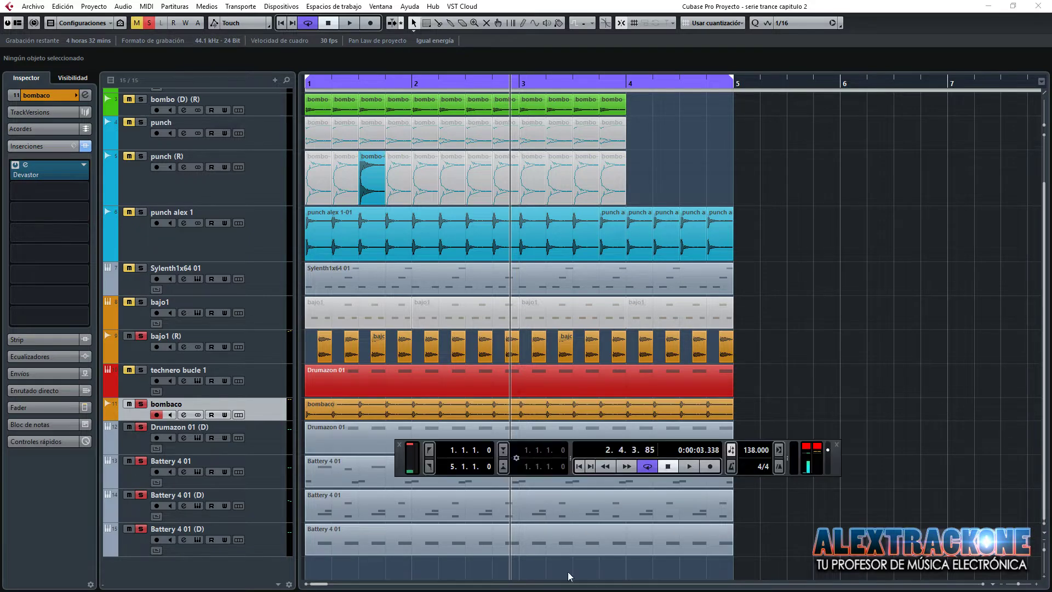
key(F2)
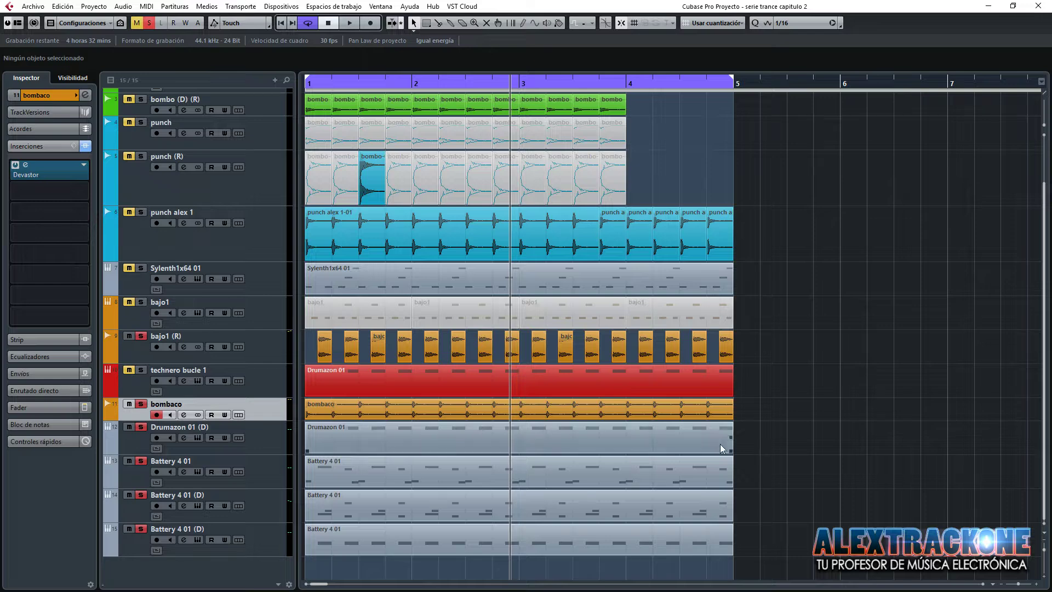
Deactivate all solo states and enlarge the height of the bombaco track.
click(149, 18)
drag(264, 420, 264, 441)
scroll(896, 404, down, 1)
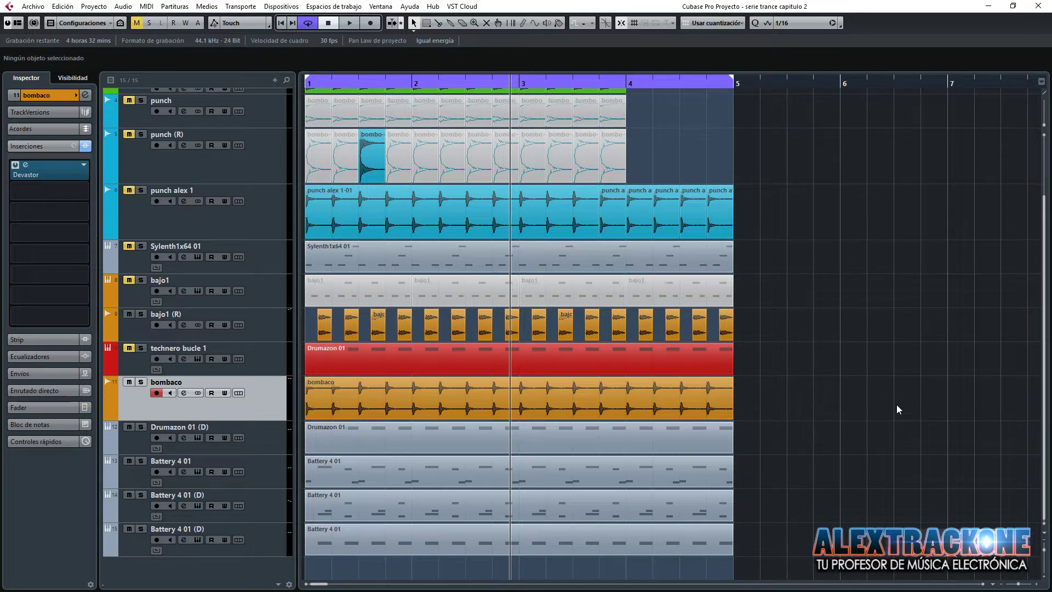
Solo the bombaco track and all Drumazon and Battery tracks below it together, and briefly play the loop.
scroll(459, 345, up, 3)
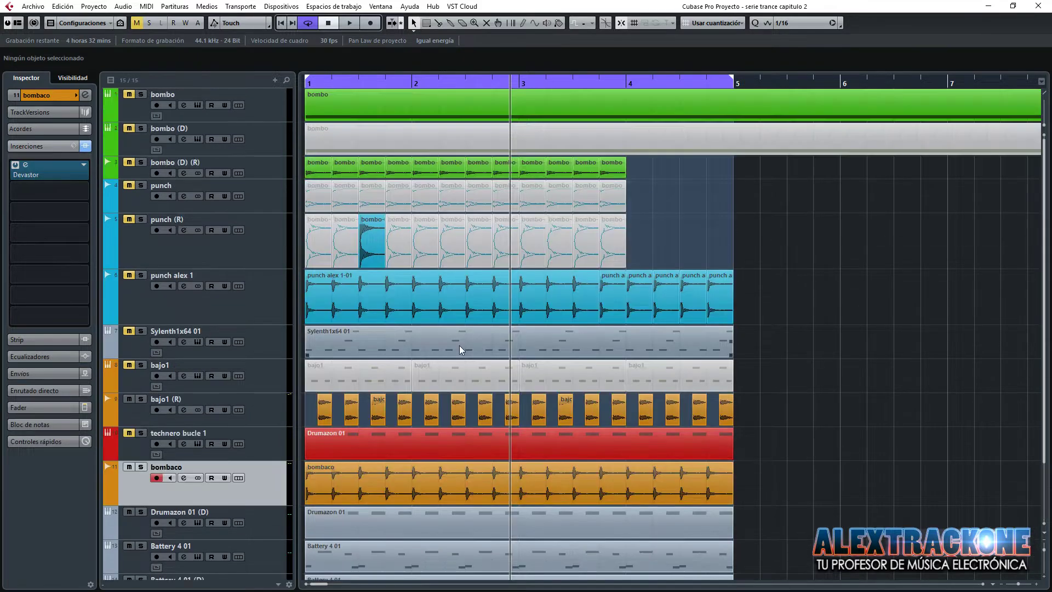
scroll(459, 345, down, 3)
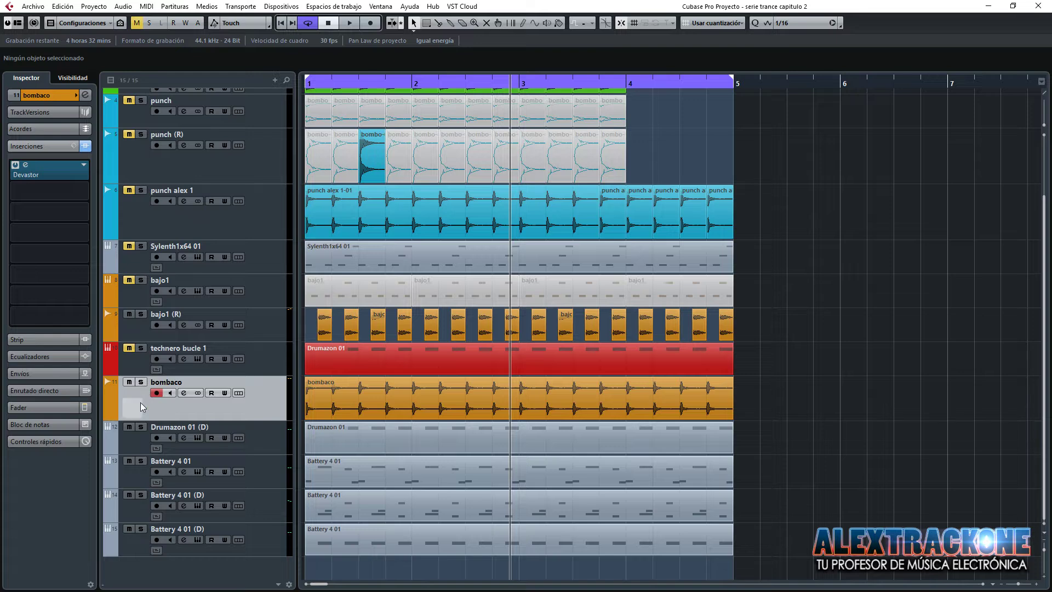
shift+click(130, 547)
key(s)
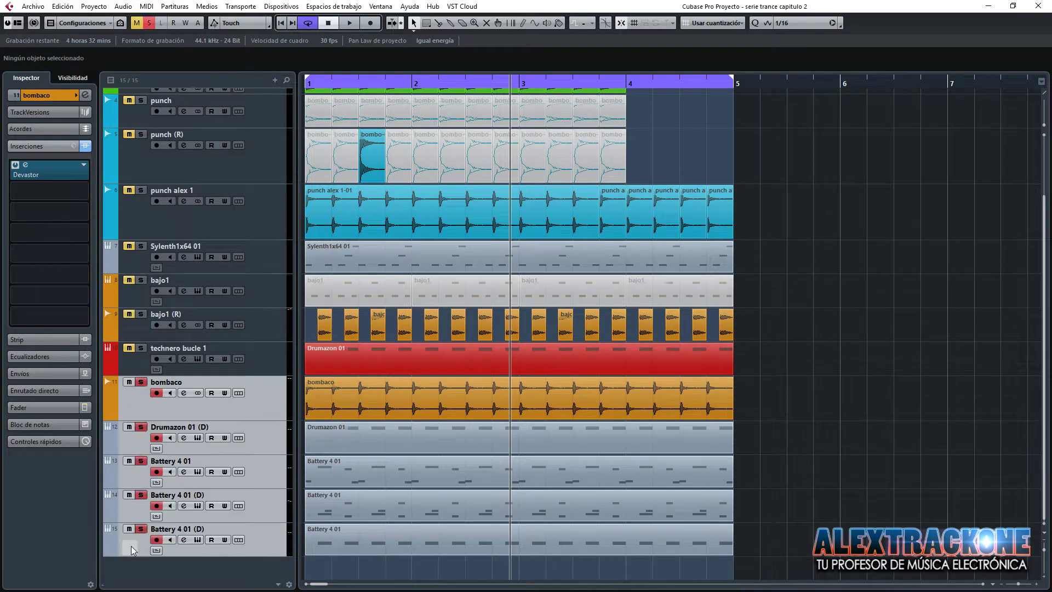
key(space)
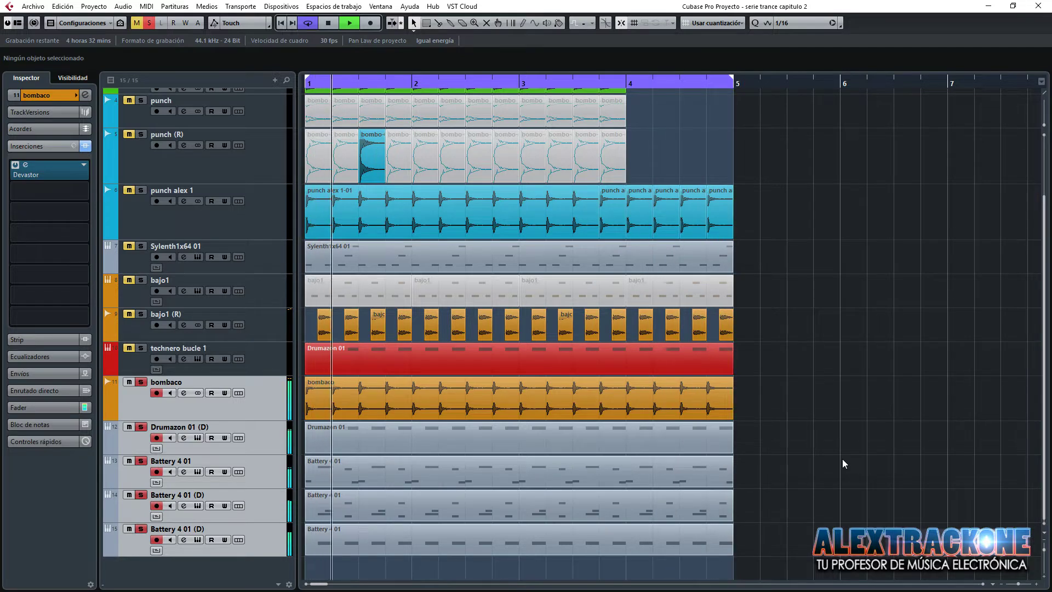
key(space)
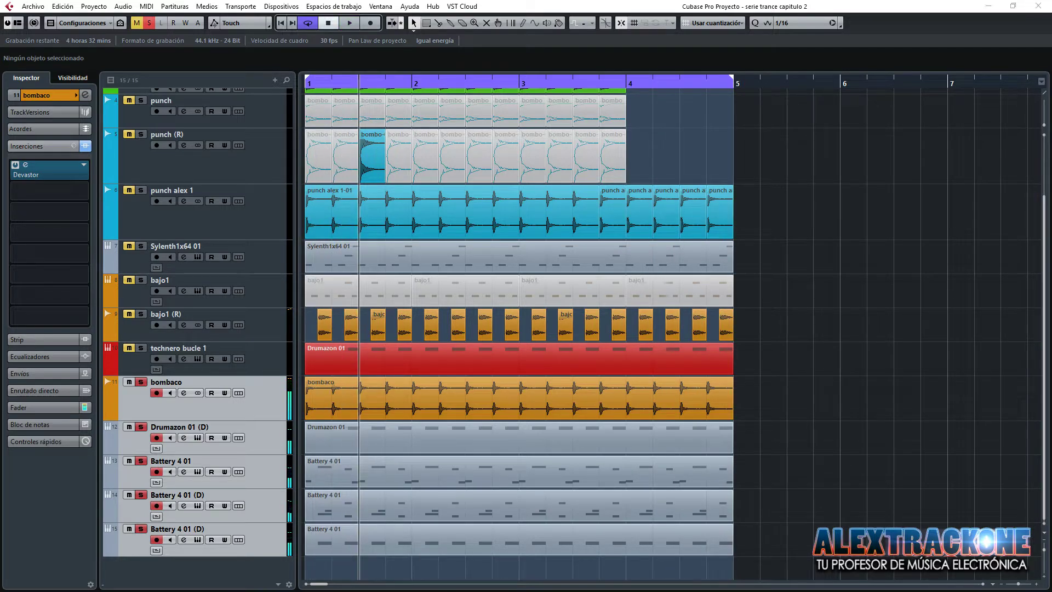
Show the mixer with wider channel strips and open the channel settings of Stereo Out.
key(F3)
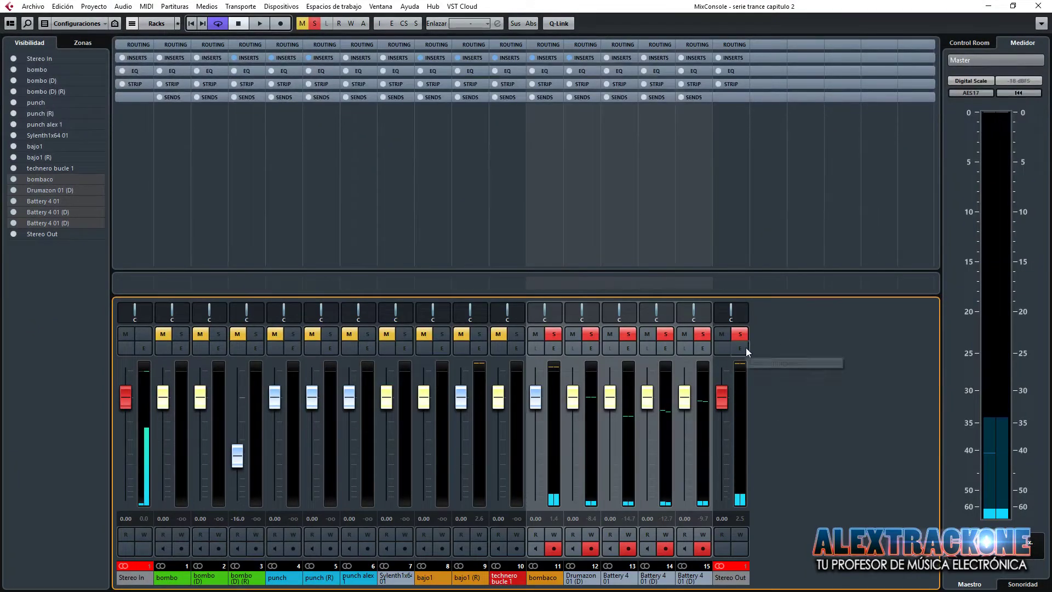
drag(747, 347, 921, 347)
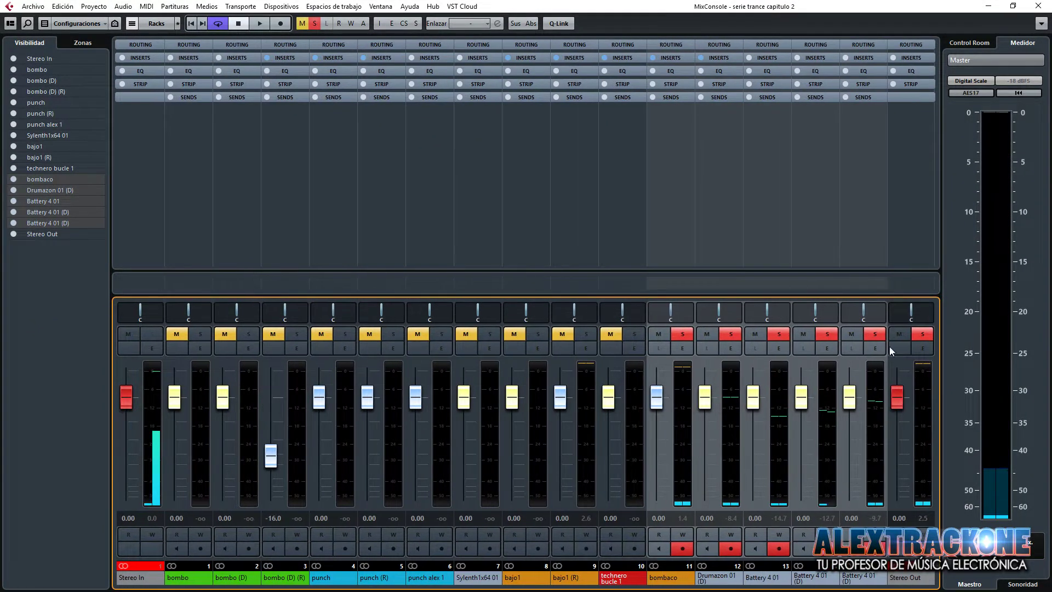
click(921, 348)
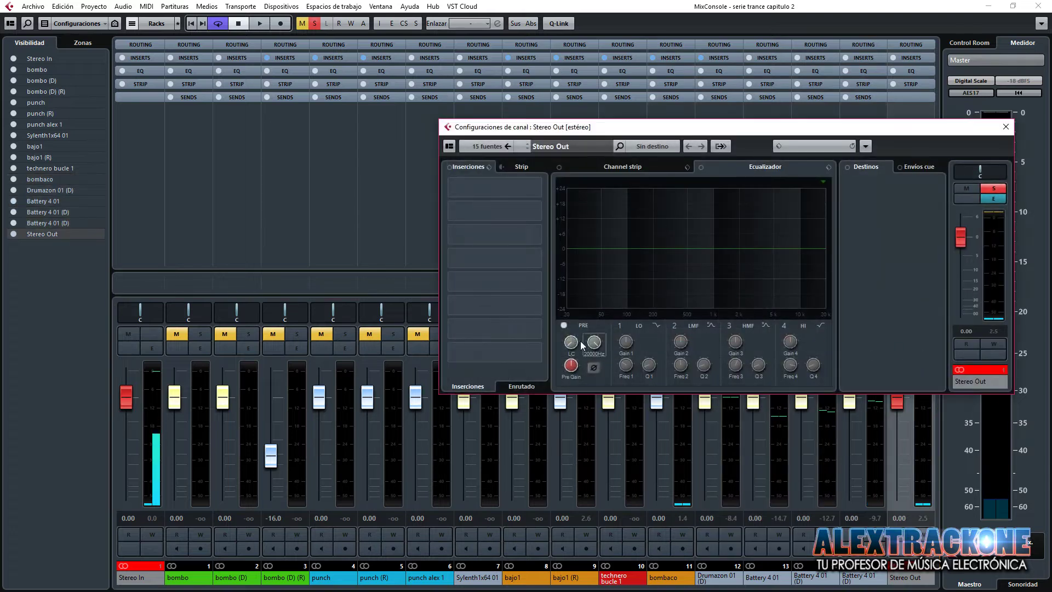
Insert Steinberg's Brickwall Limiter from the Dynamics category in the last insert slot of Stereo Out.
click(540, 354)
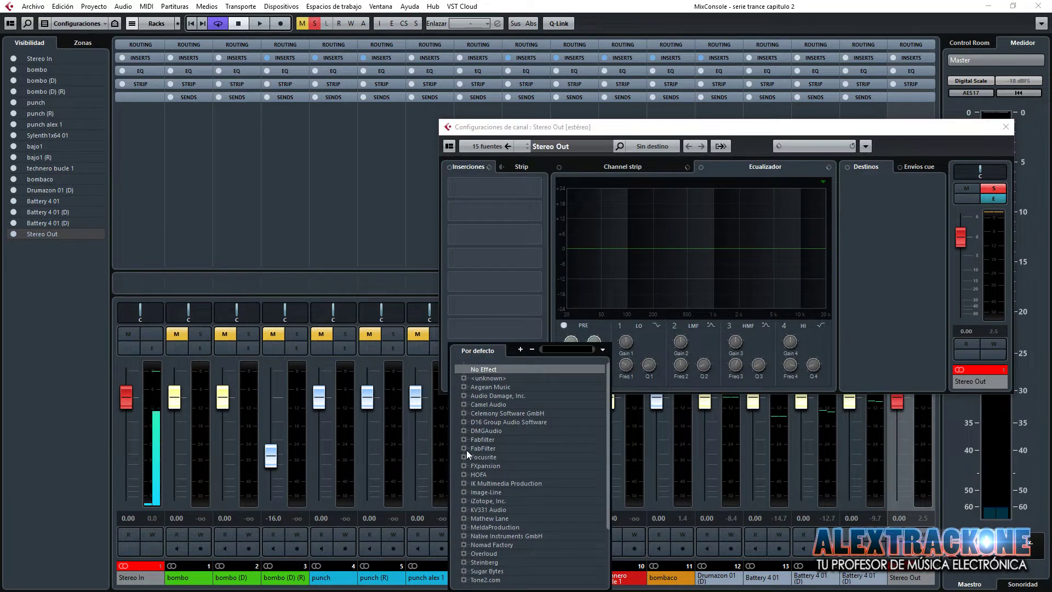
scroll(472, 529, down, 3)
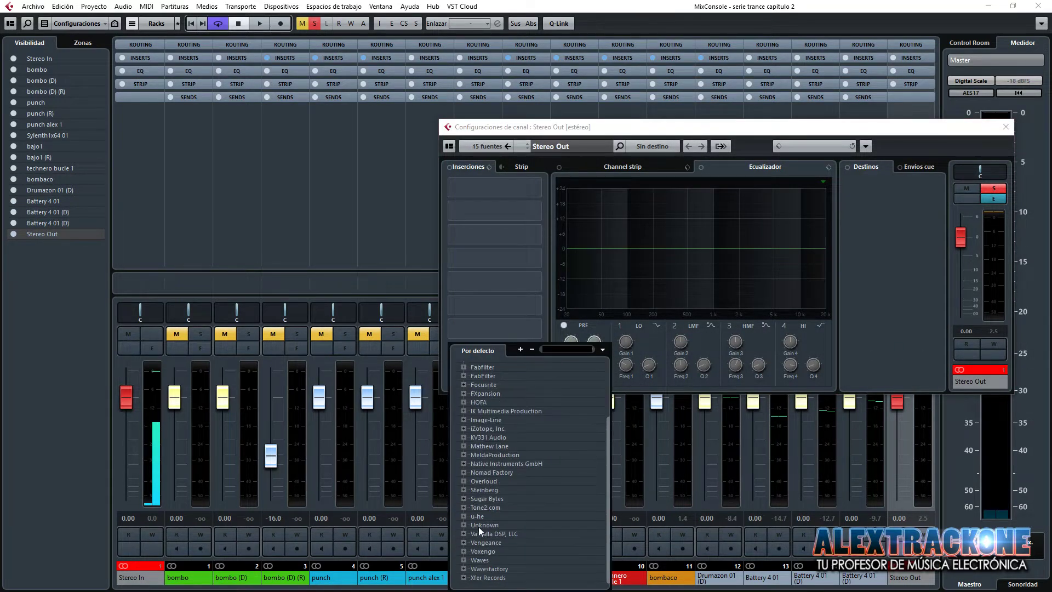
click(464, 489)
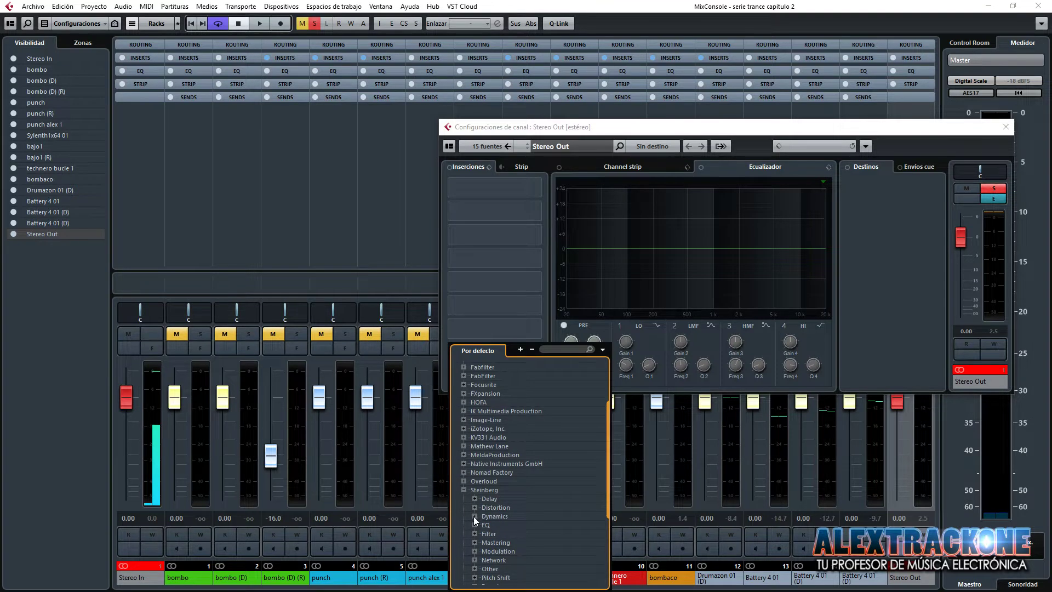
click(475, 516)
click(525, 524)
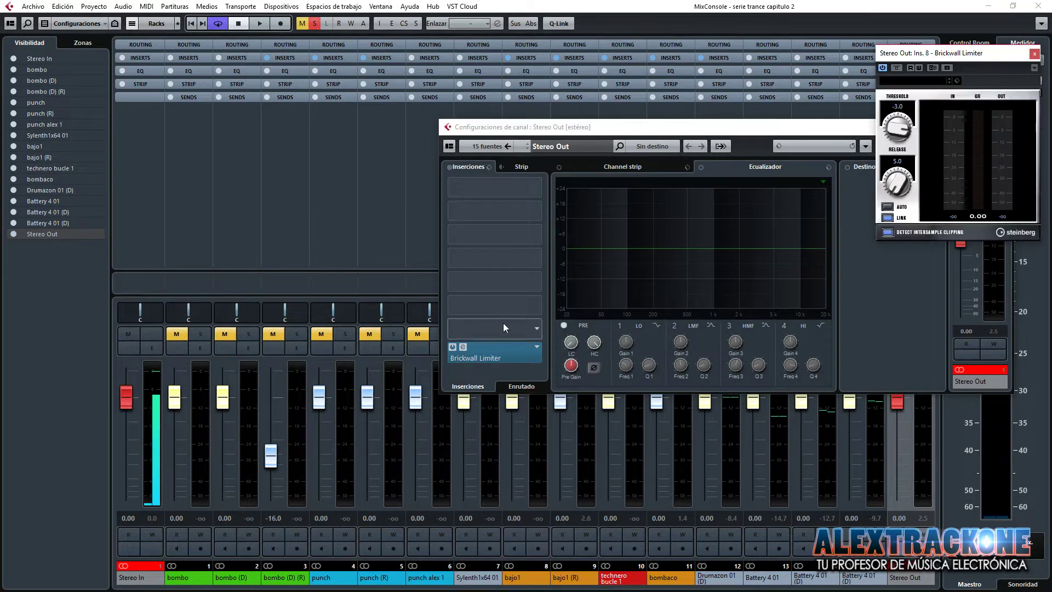
Set the Brickwall Limiter's threshold to 0.0 and close the limiter, channel settings and mixer windows.
drag(899, 128, 894, 96)
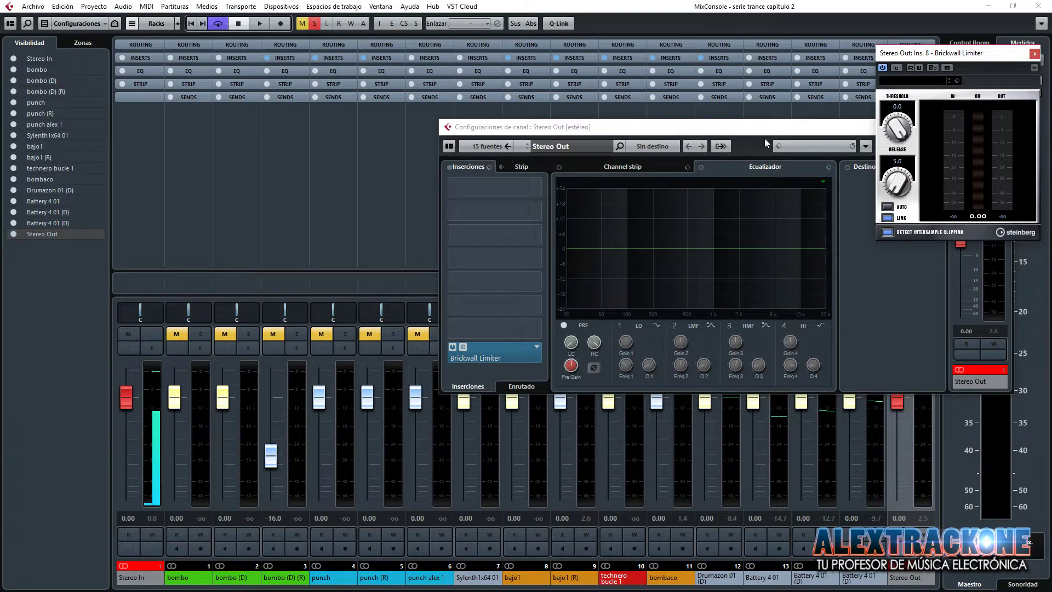
drag(764, 134, 580, 137)
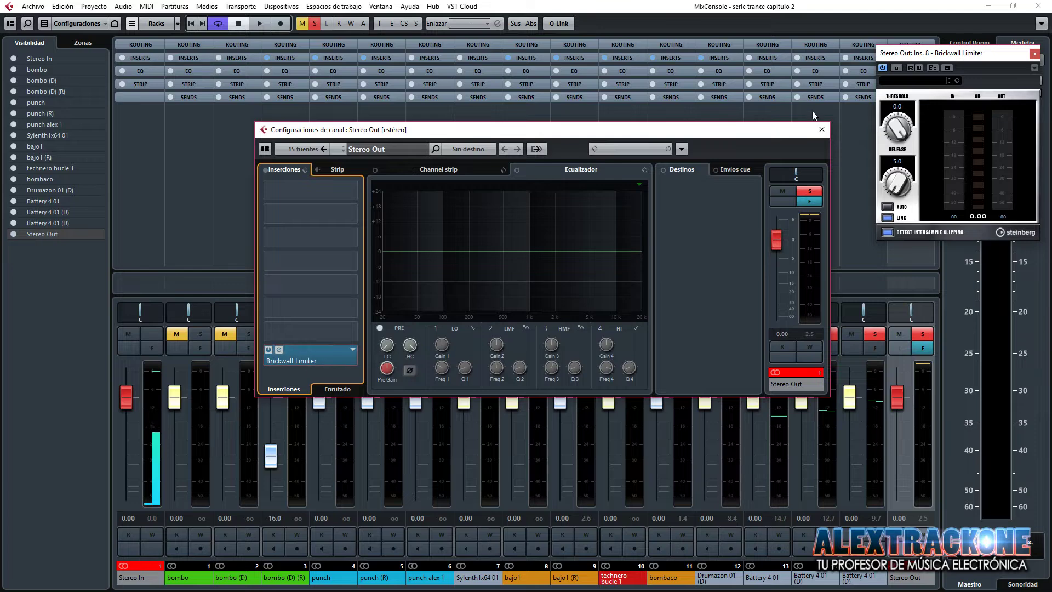
click(821, 130)
click(1034, 53)
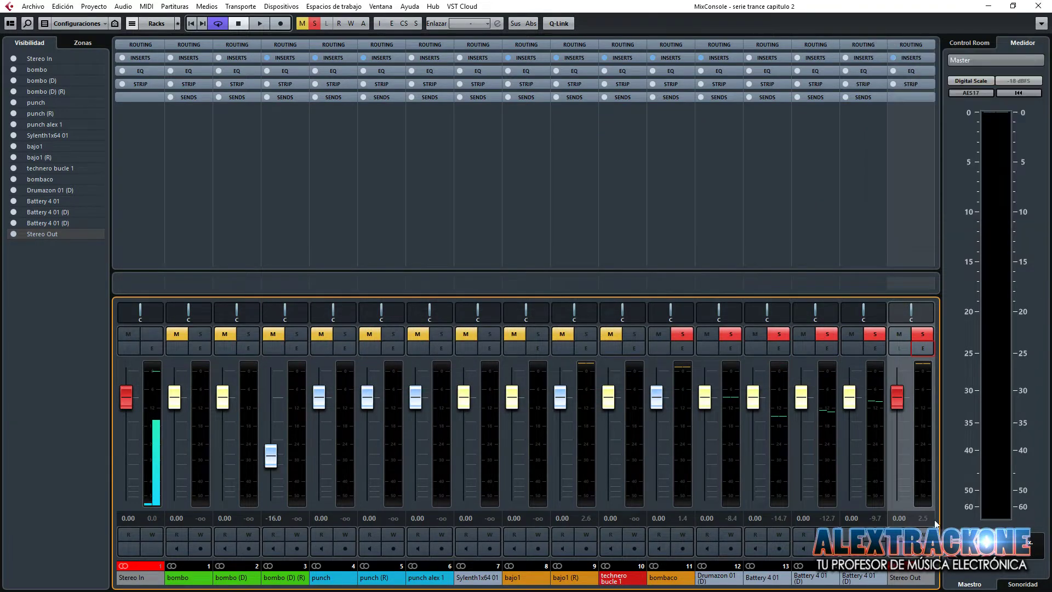
click(1044, 7)
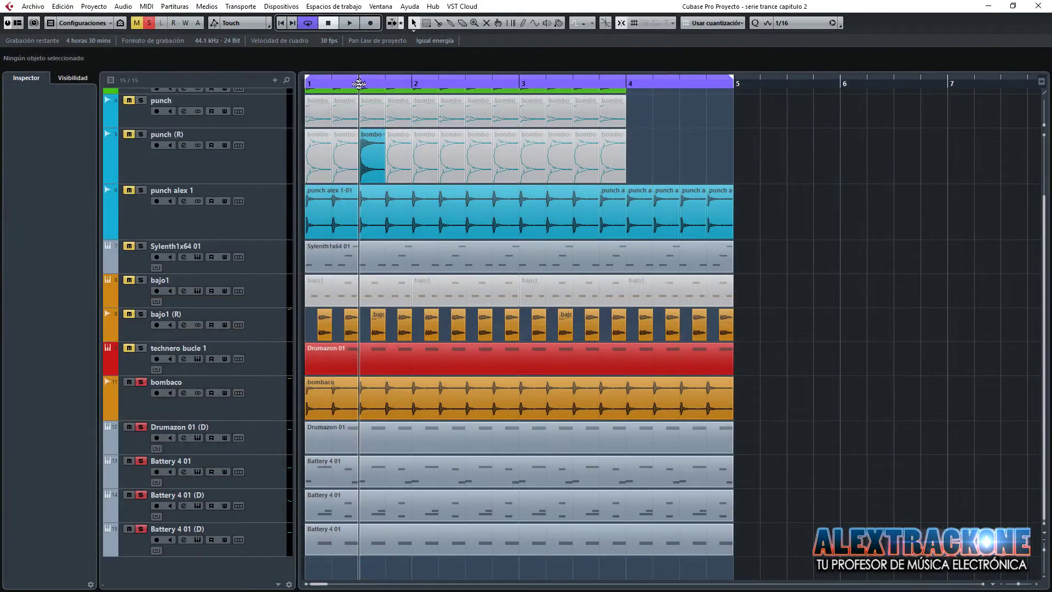
Play the loop and audition the Sylenth1x64 01 and bajo1 (R) tracks against the soloed drums.
key(space)
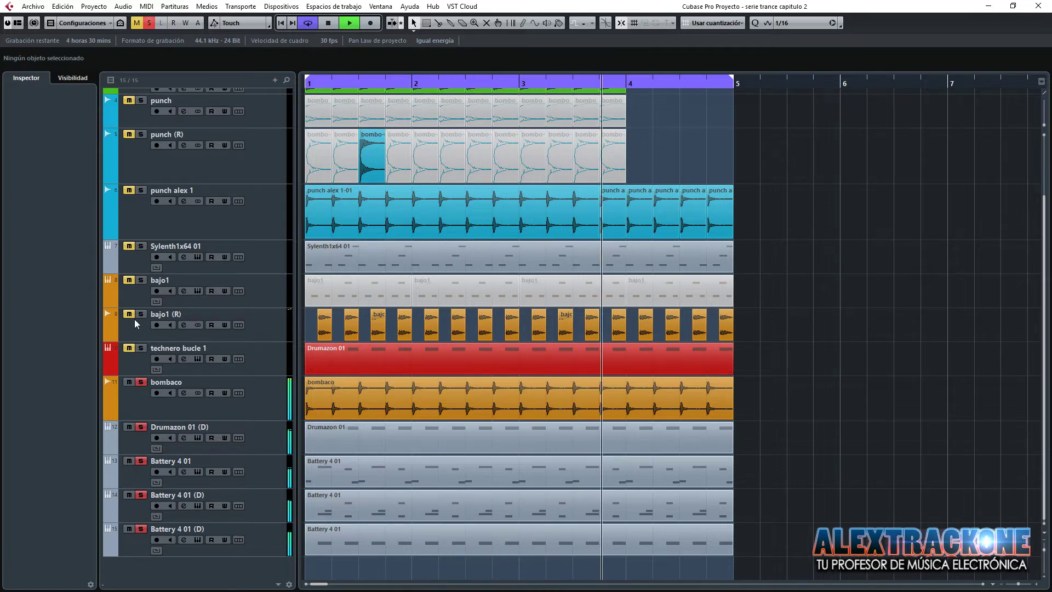
click(141, 246)
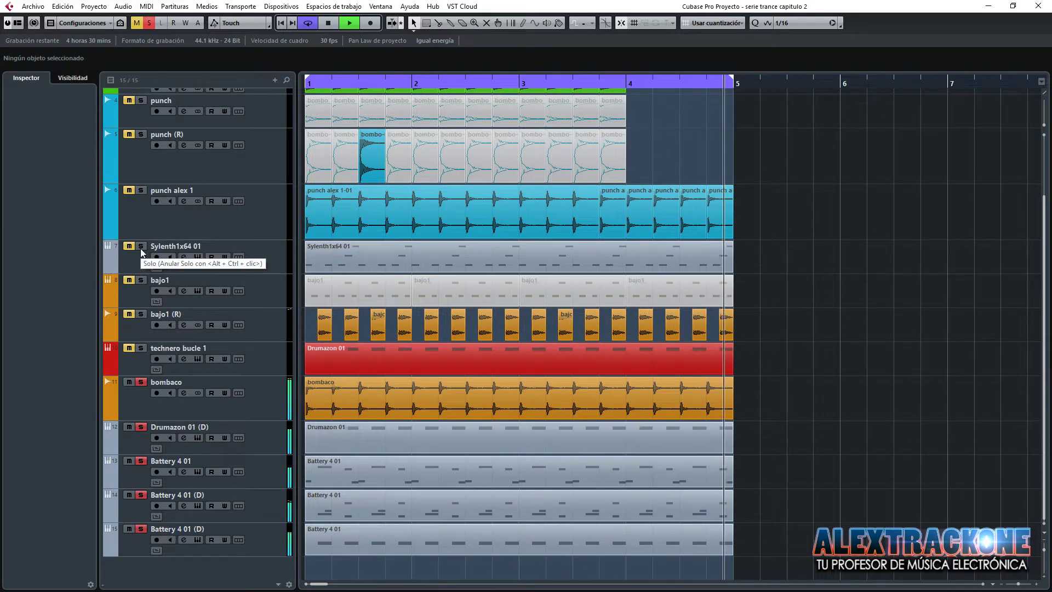
click(140, 247)
click(141, 314)
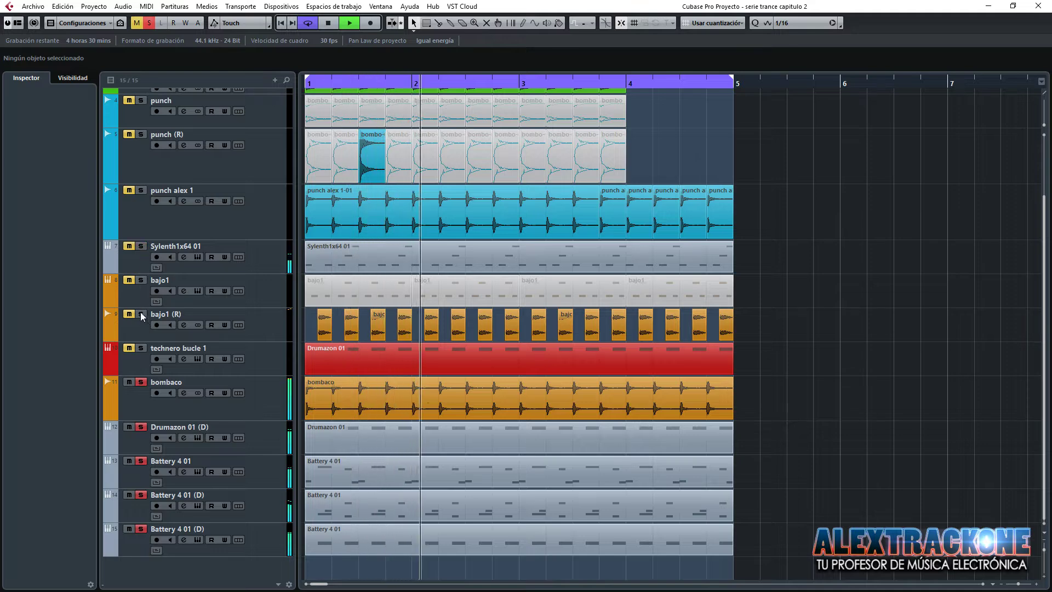
Solo the bajo1 track and unmute its four muted parts with the Mute tool.
click(141, 284)
right_click(708, 221)
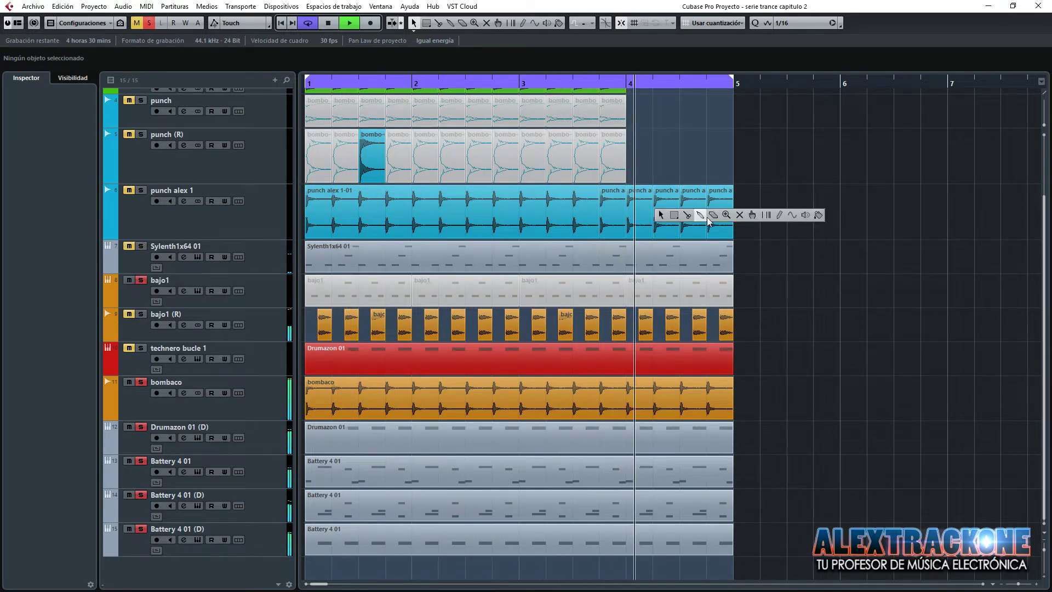
click(739, 215)
drag(754, 282, 369, 294)
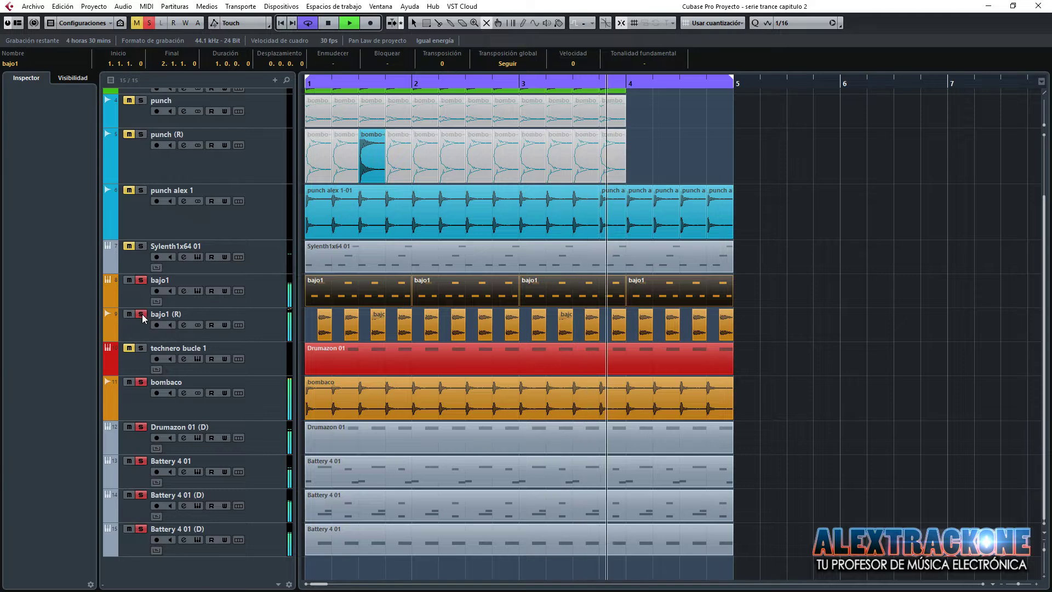
Compare bajo1 with bajo1 (R) by toggling their solo states, and bypass all inserts on bajo1 (R).
click(136, 286)
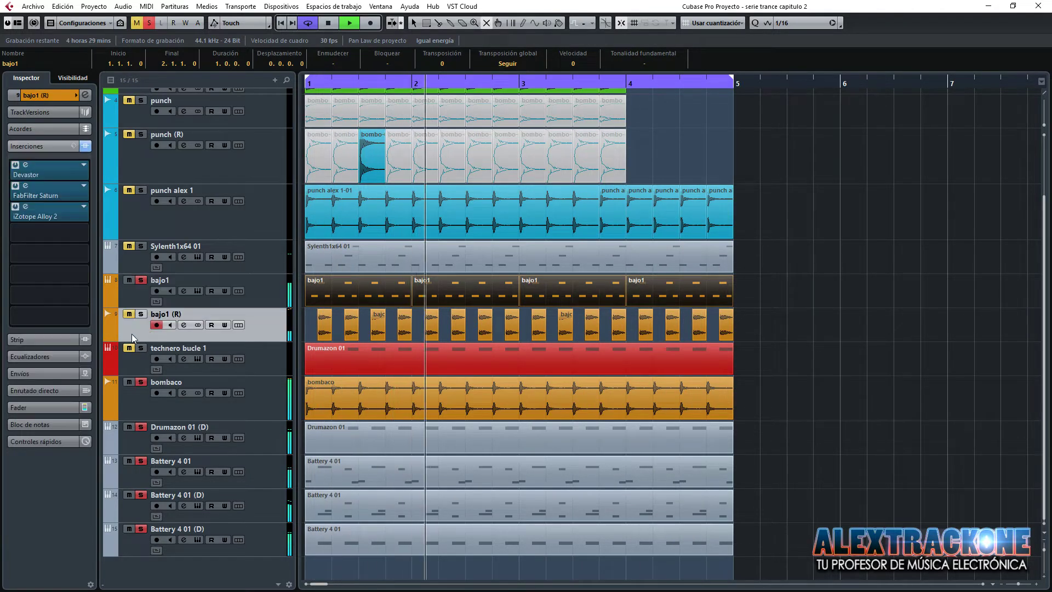
click(141, 314)
click(140, 280)
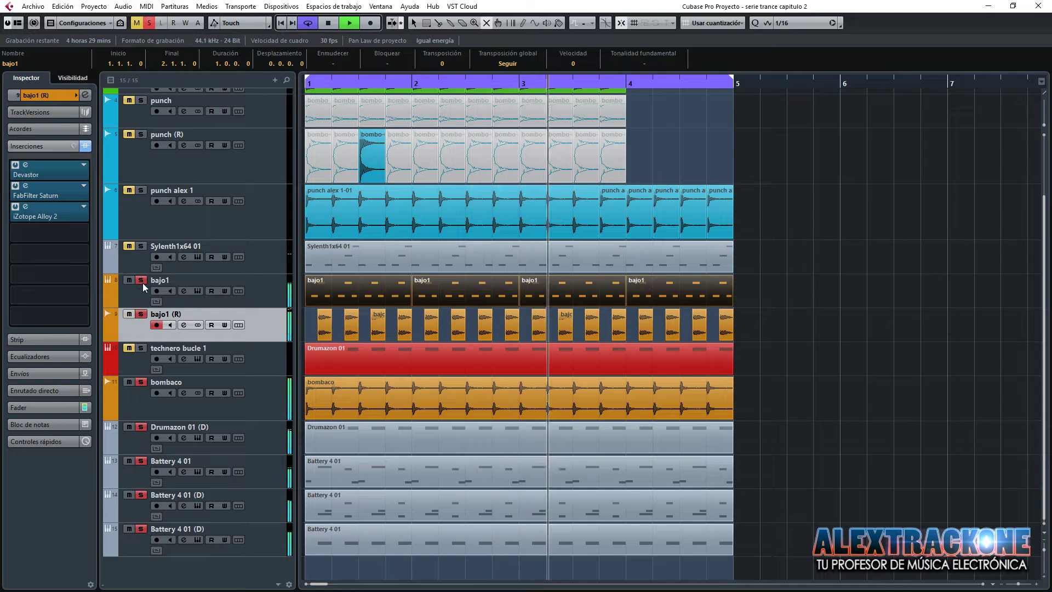
click(85, 146)
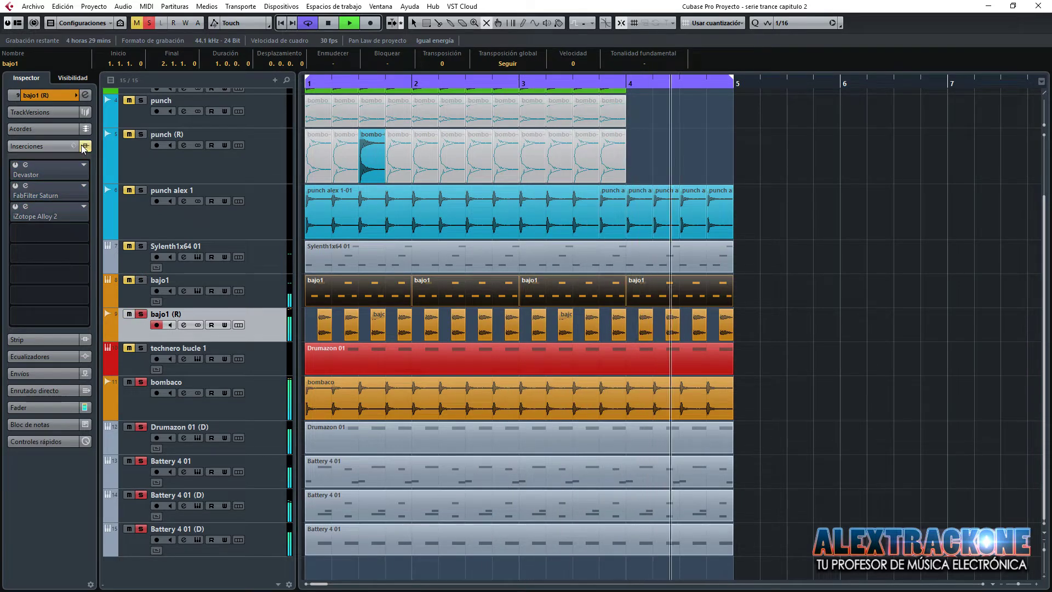
Compare bajo1 (R) with its inserts active and bypassed, leave the inserts active, and stop playback.
click(87, 148)
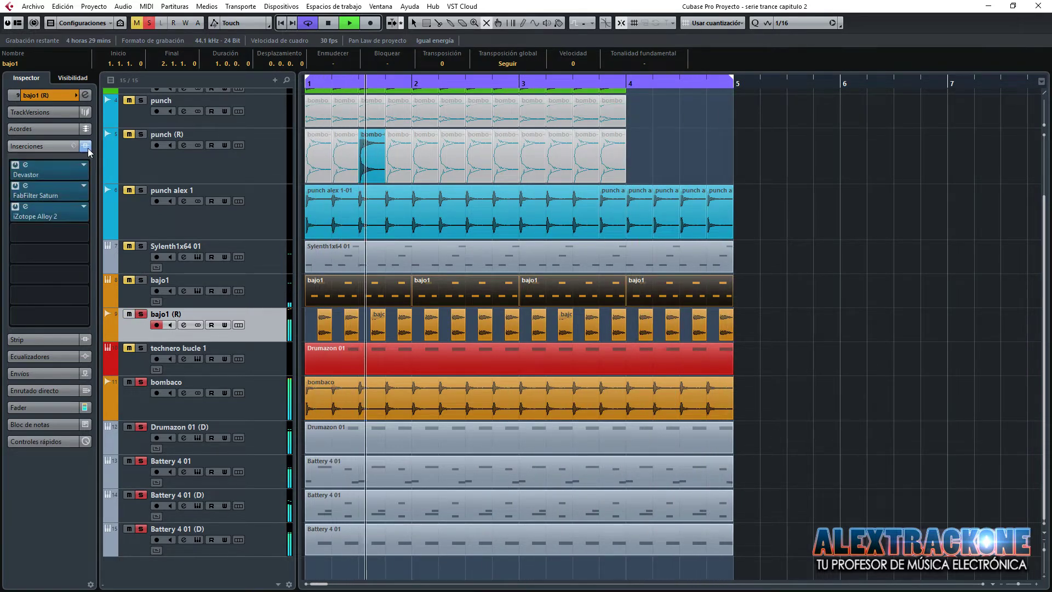
click(88, 148)
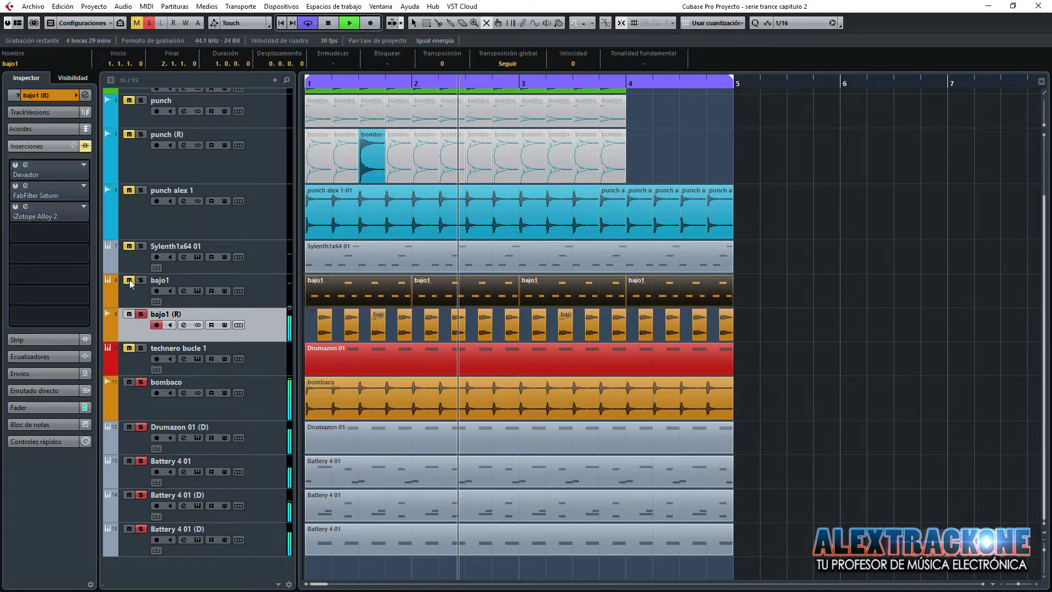
click(85, 146)
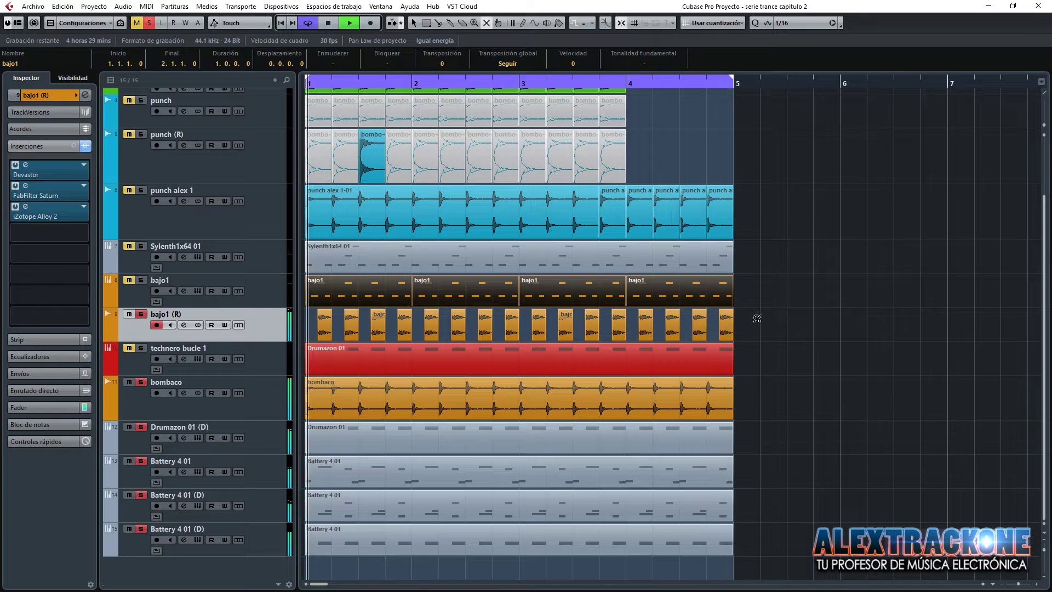
click(757, 321)
key(space)
Shorten all bajo1 (R) events to a length of about 0.0.1.32 with a fade-out of about 0.0.0.15.
drag(647, 323, 314, 327)
scroll(311, 326, up, 8)
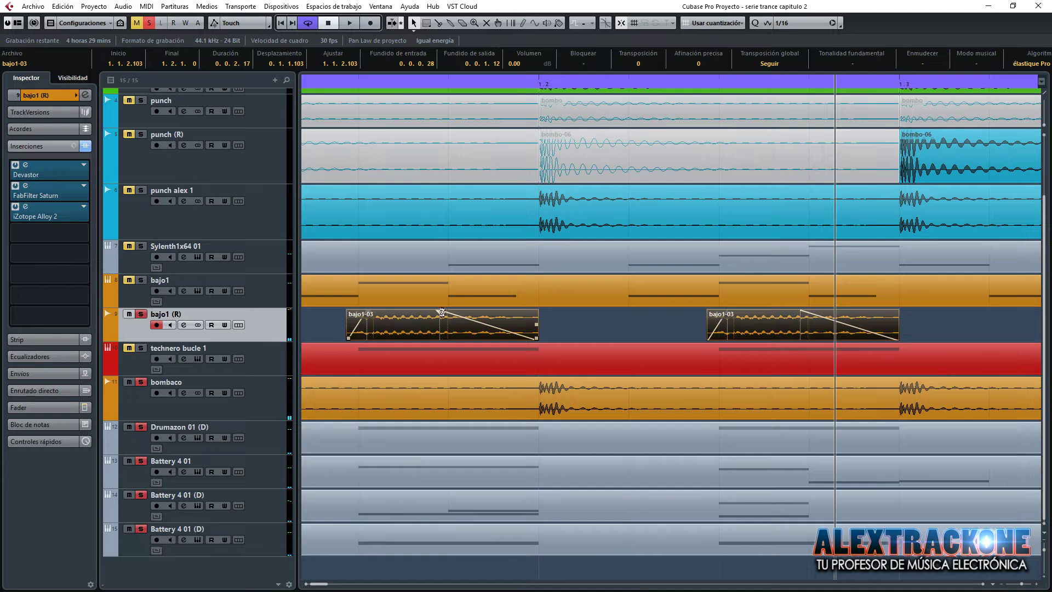
mouse_move(440, 313)
mouse_down()
mouse_move(538, 317)
mouse_move(507, 337)
mouse_move(460, 337)
mouse_move(449, 312)
mouse_up()
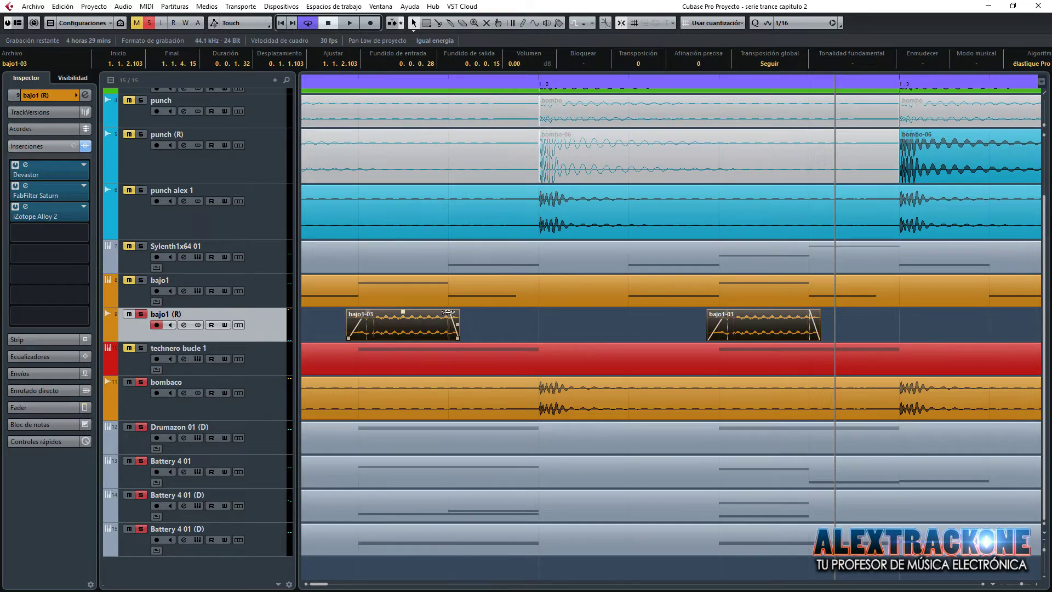
Clear the drum solos, solo only bajo1 (R), and play the loop to audition the shortened bass notes.
key(space)
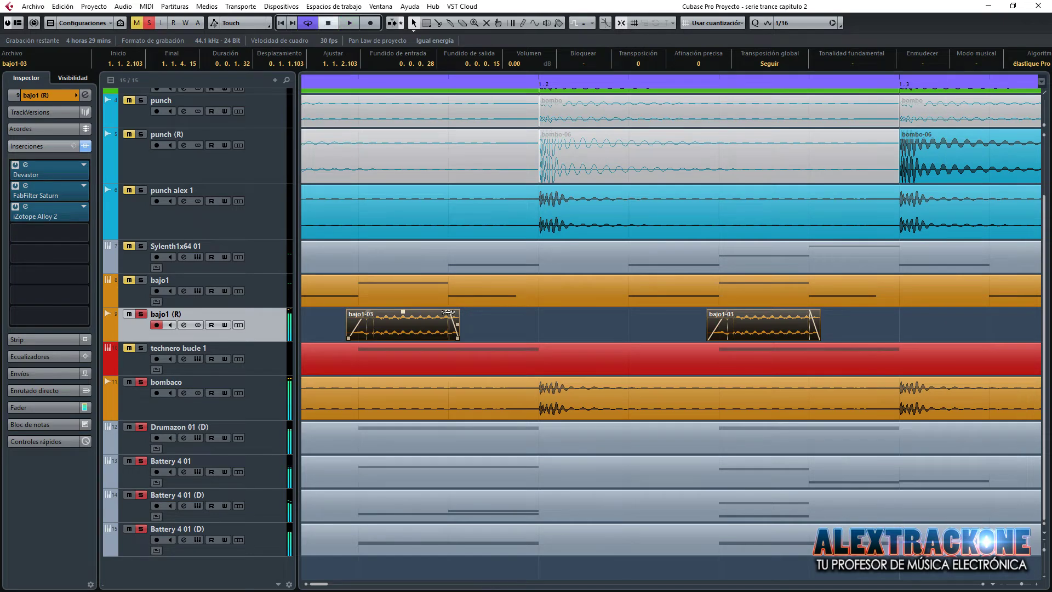
click(144, 25)
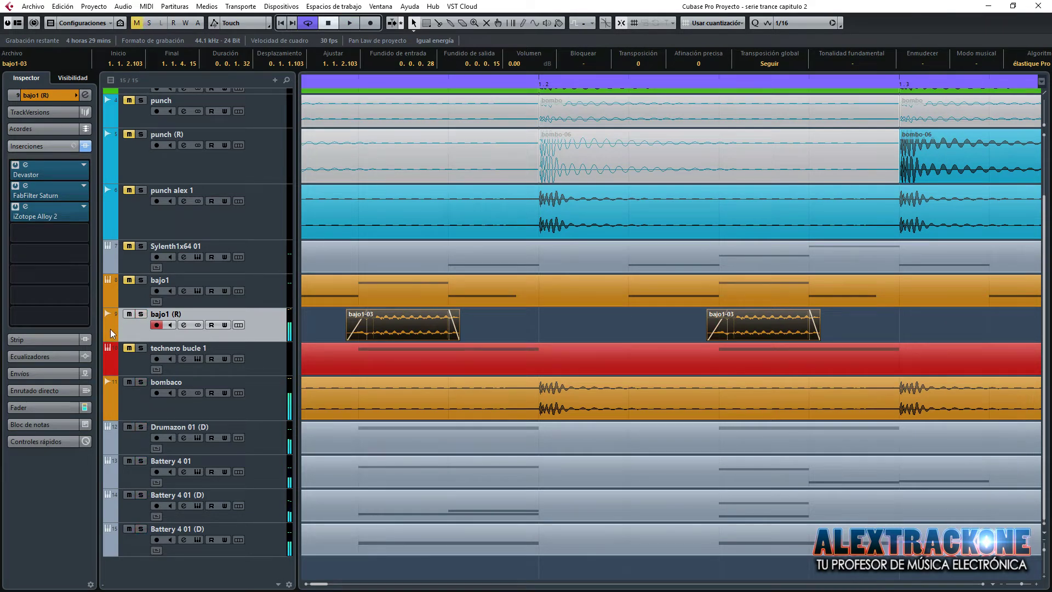
click(142, 312)
key(space)
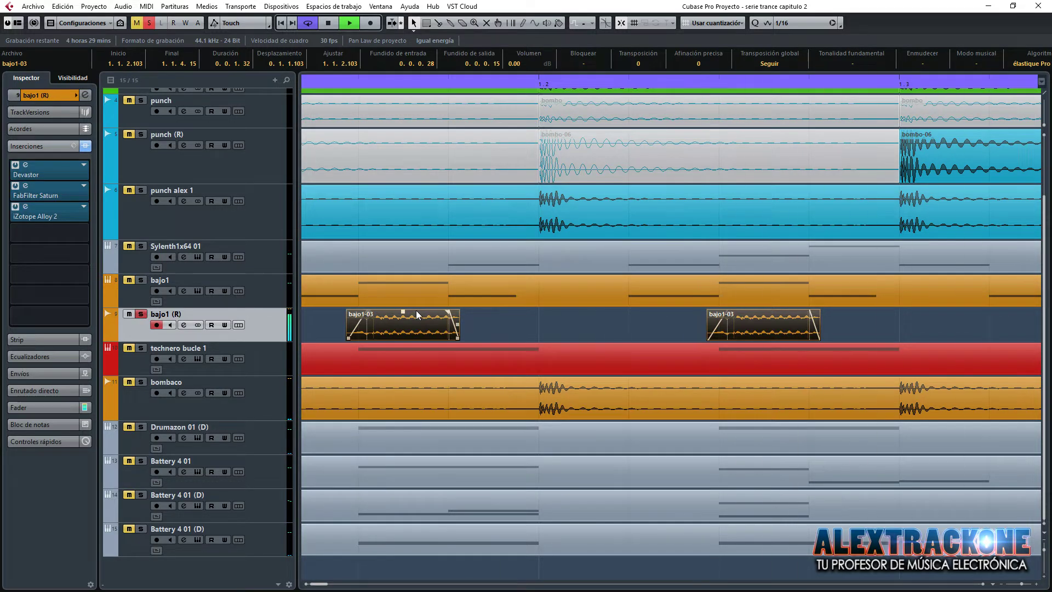
key(g)
key(g)
key(g)
key(g)
key(g)
key(g)
key(g)
key(g)
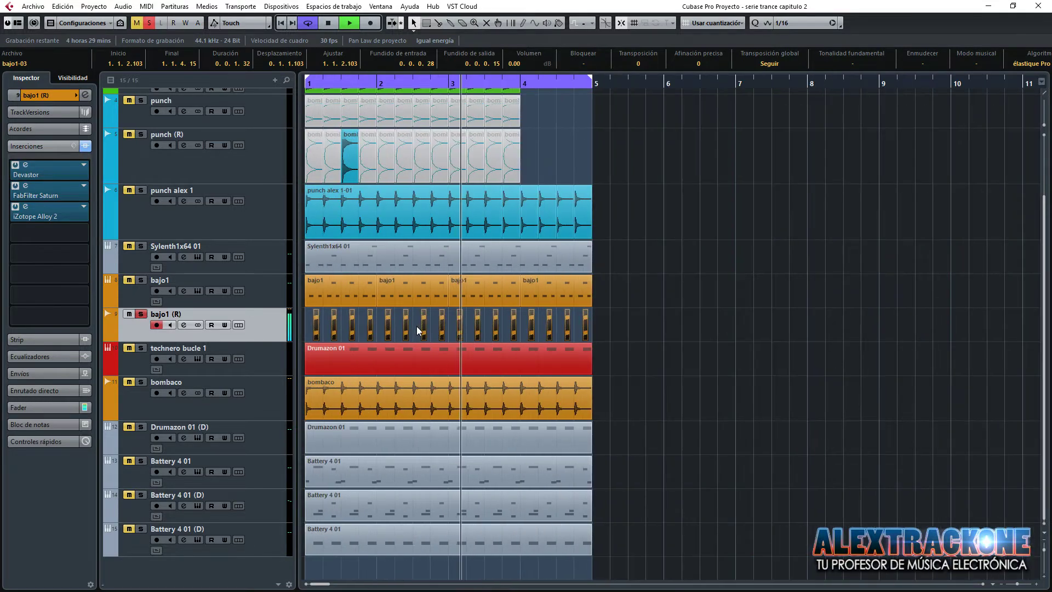
key(space)
Delete every bajo1 (R) event except the first, and bounce the remaining event to a new audio file.
drag(653, 328, 329, 334)
key(Delete)
scroll(309, 323, up, 8)
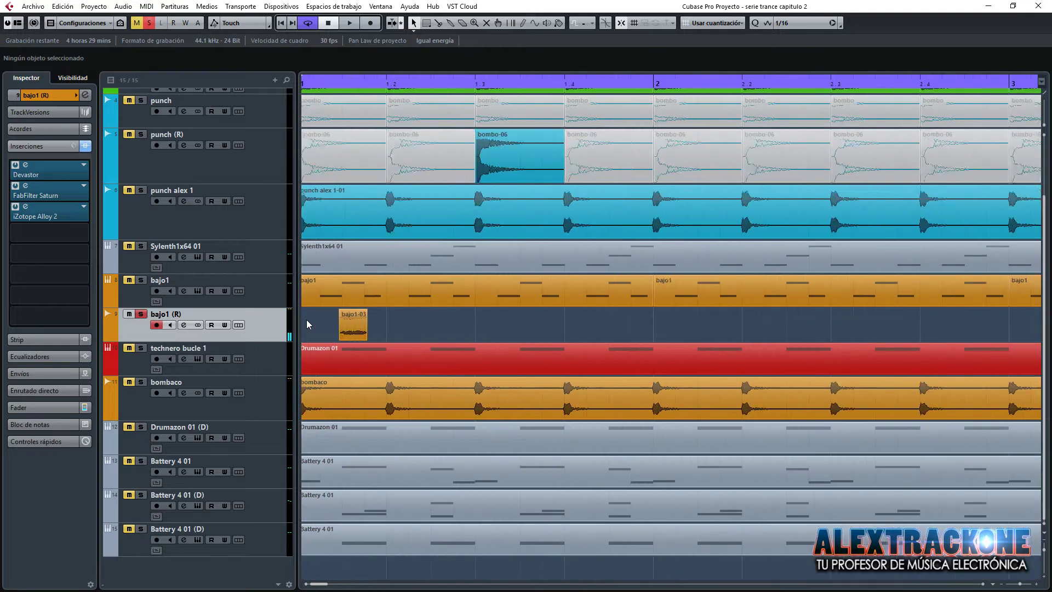
click(490, 321)
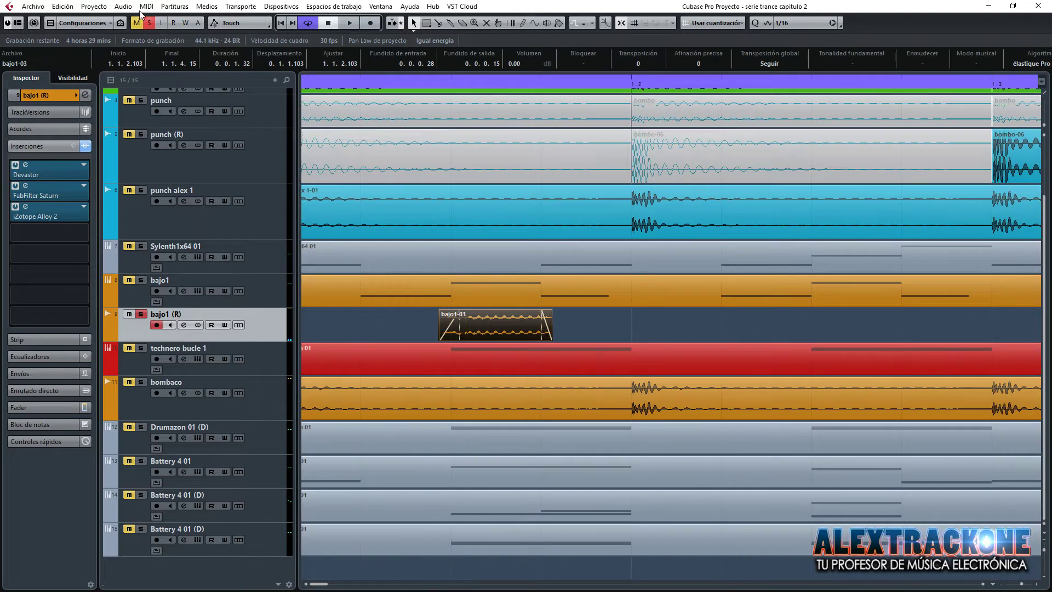
click(123, 6)
click(191, 141)
Split the bounced bajo1 (R) event at 1.1.3.0 and delete the piece before the cut.
right_click(457, 324)
click(482, 322)
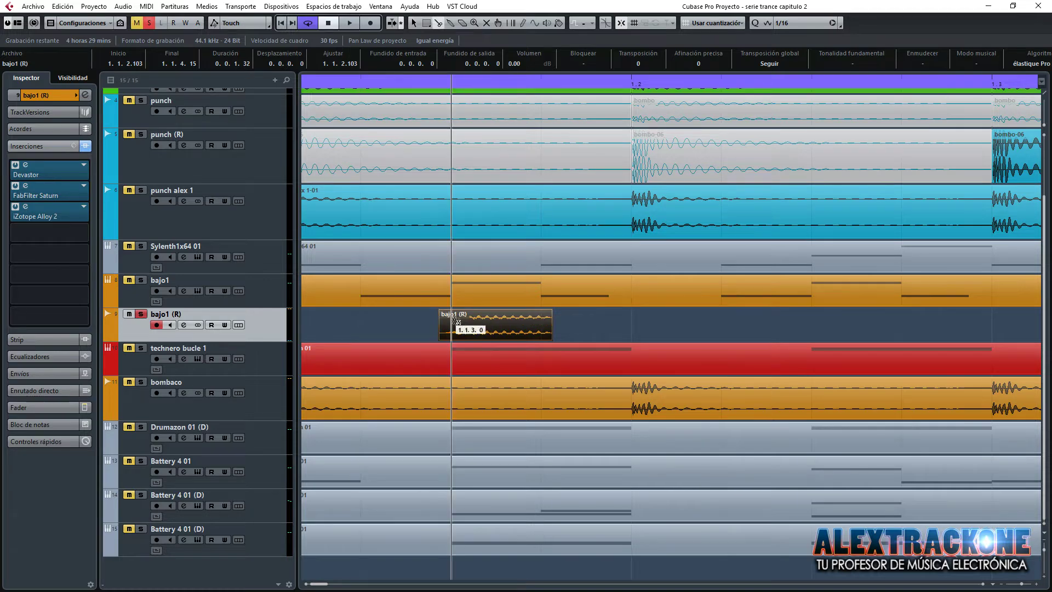
click(450, 326)
key(Delete)
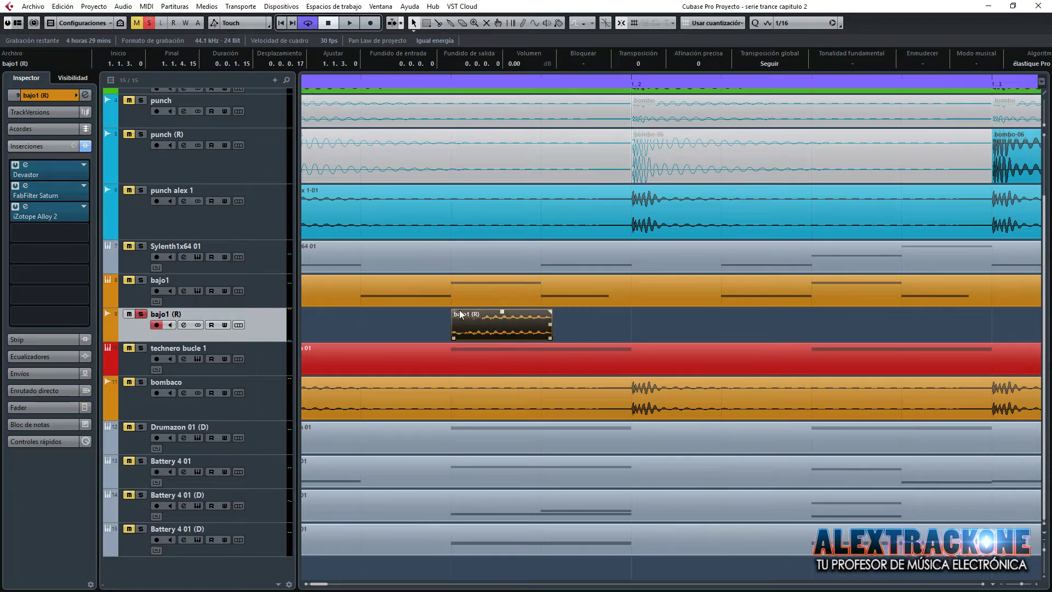
Refine the start of the trimmed bajo1 (R) event with a tiny fade-in and give its end a 0.0.0.1 fade-out.
click(458, 317)
key(h)
key(h)
key(h)
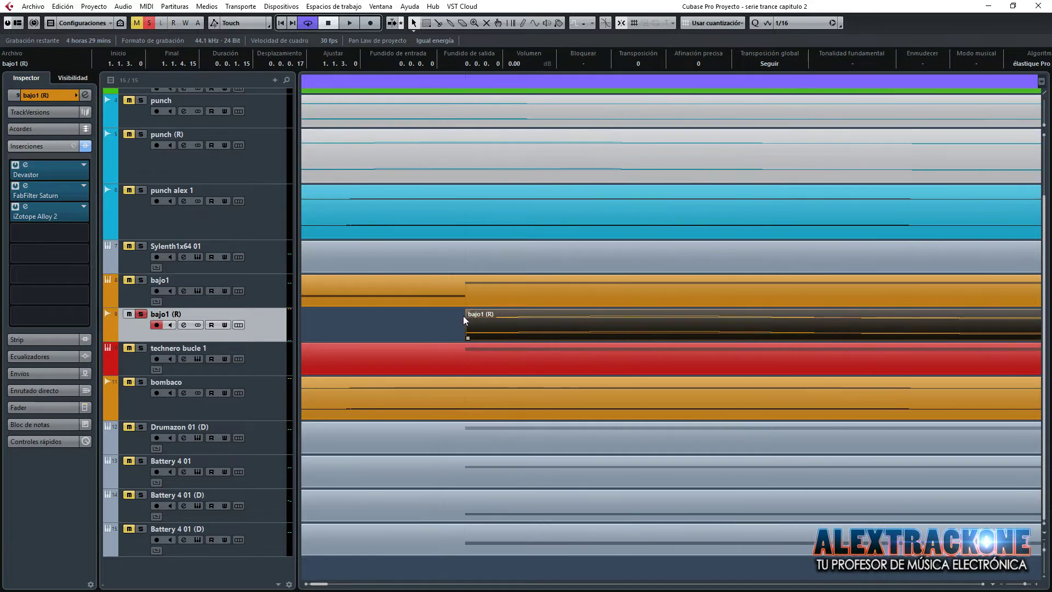
drag(464, 314, 468, 329)
scroll(461, 329, down, 10)
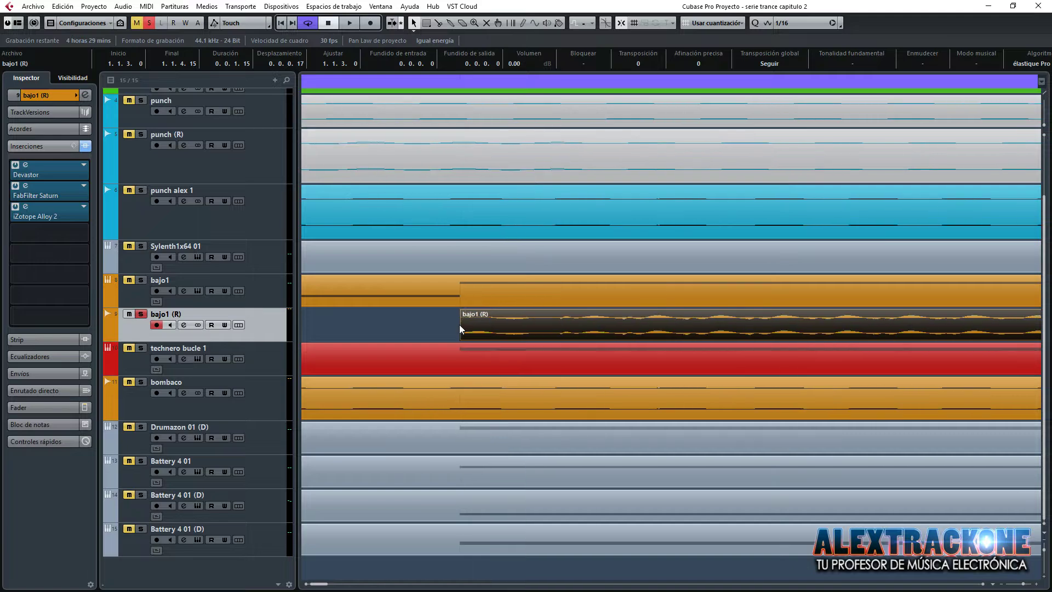
scroll(418, 326, up, 2)
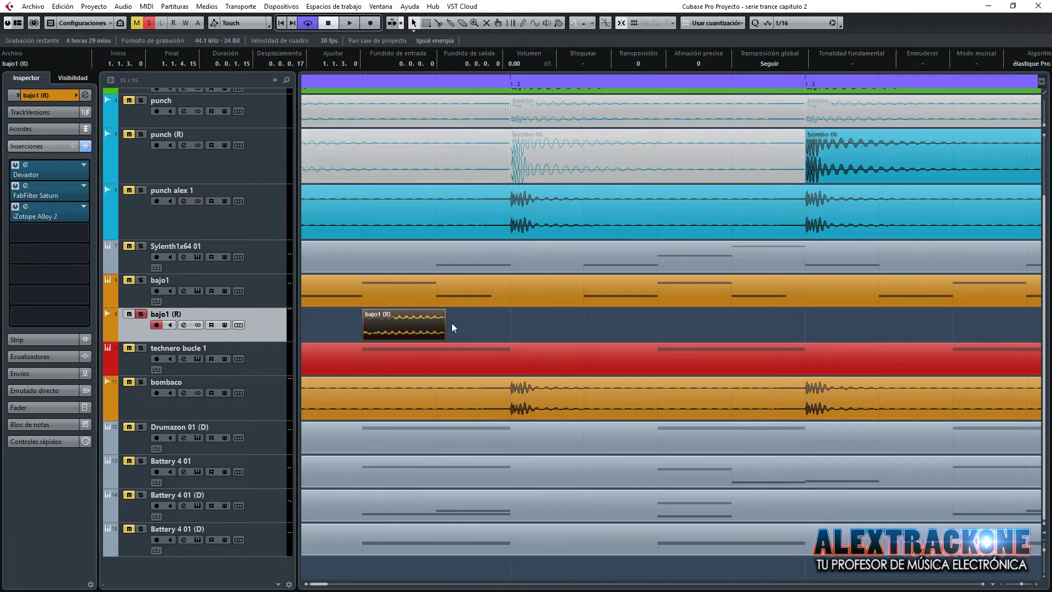
scroll(453, 327, up, 8)
drag(418, 312, 415, 311)
scroll(421, 316, down, 8)
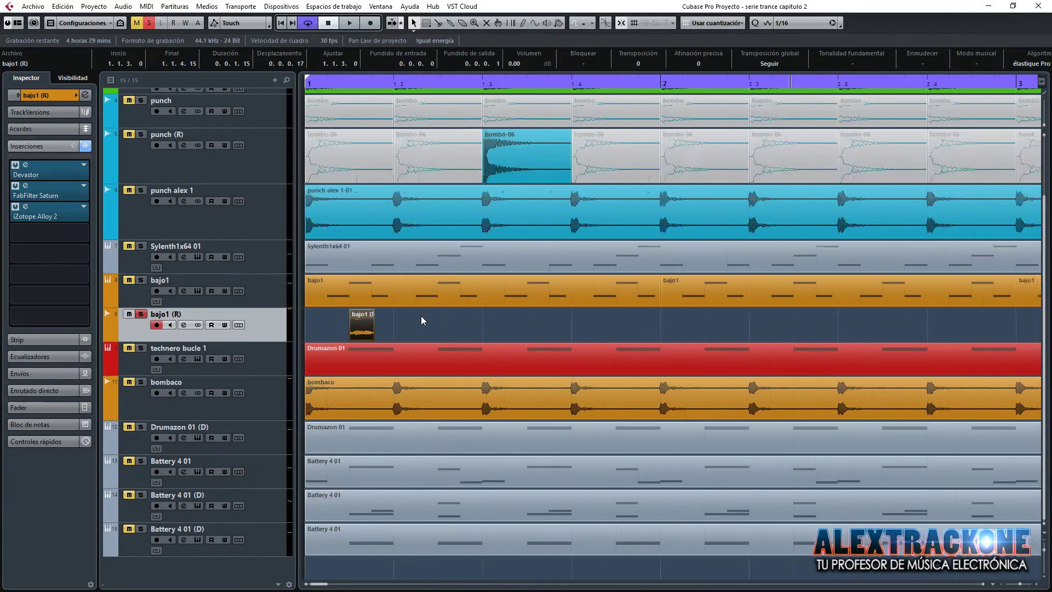
Play the loop to audition the trimmed bajo1 (R) event, stop it, and activate the Range Selection tool.
key(space)
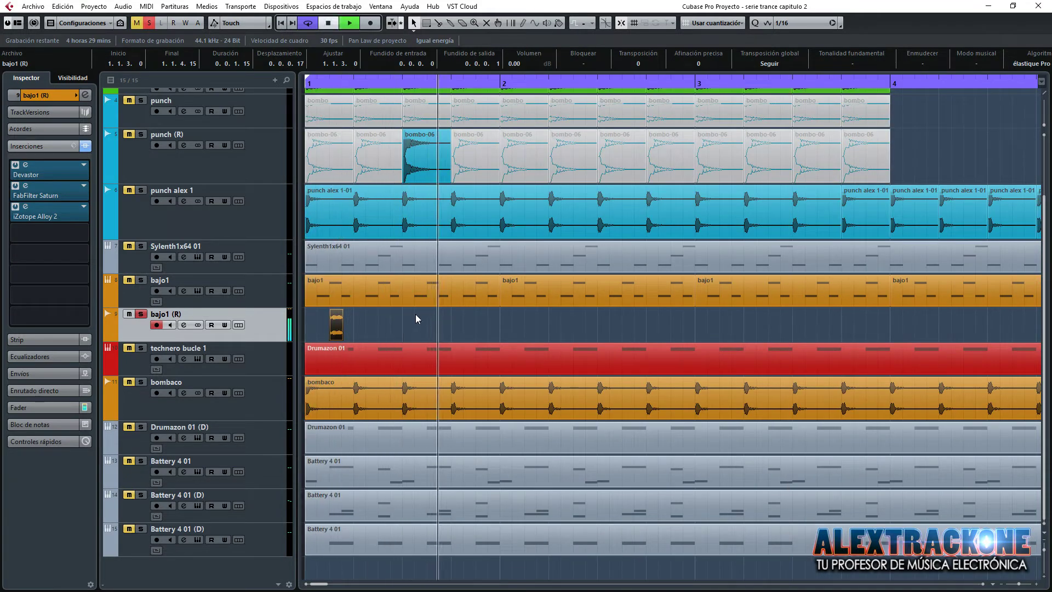
key(space)
click(427, 23)
click(727, 22)
click(723, 38)
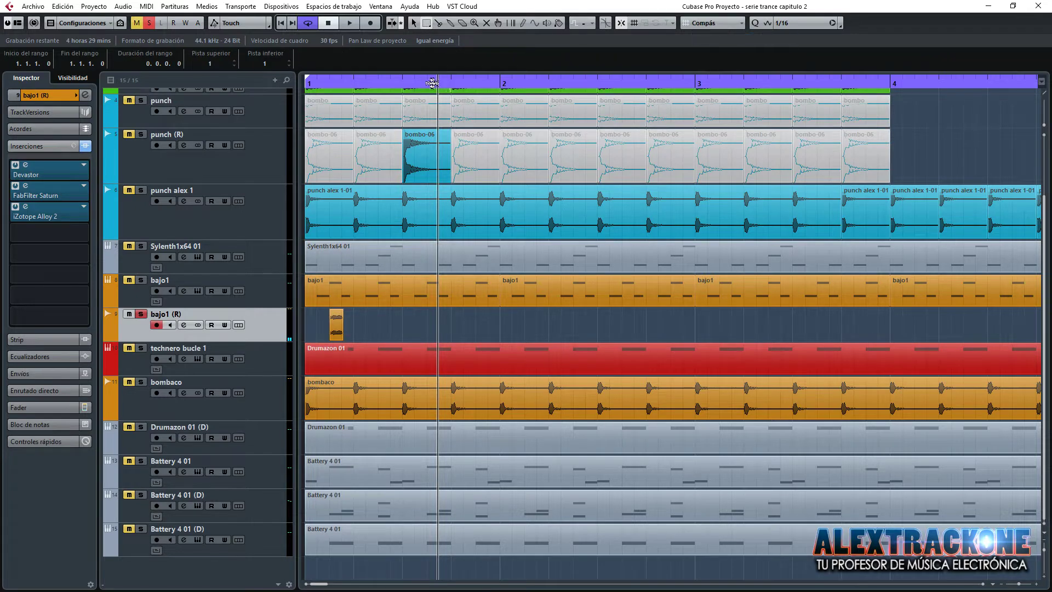
key(space)
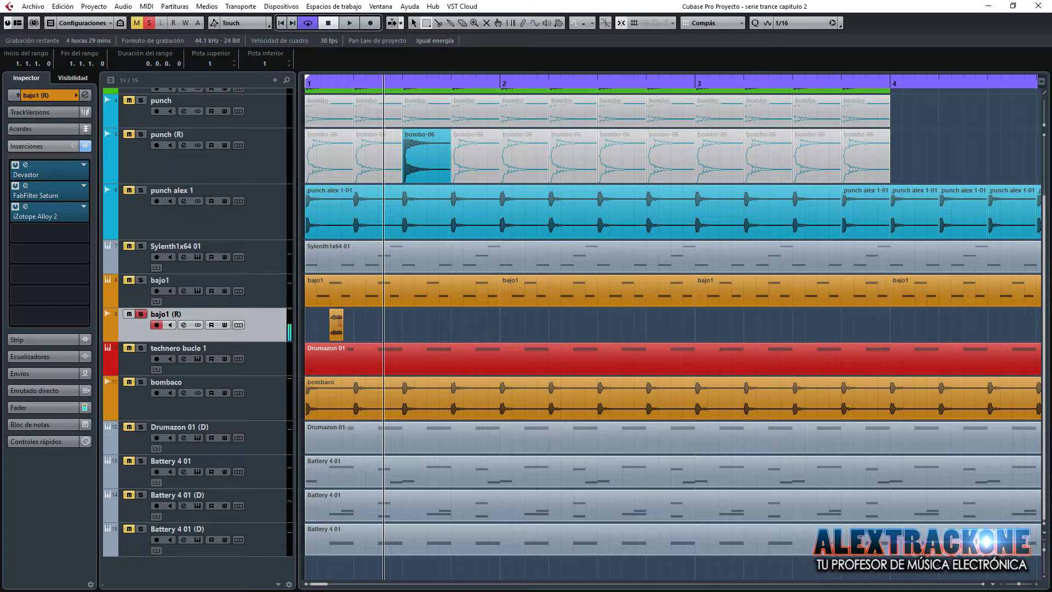
click(715, 23)
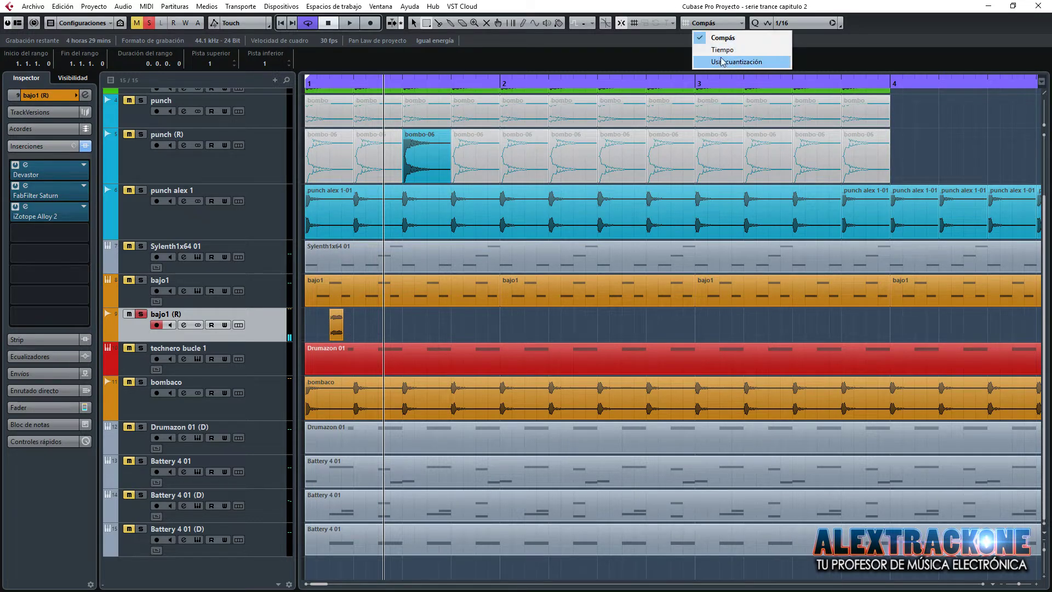
click(721, 63)
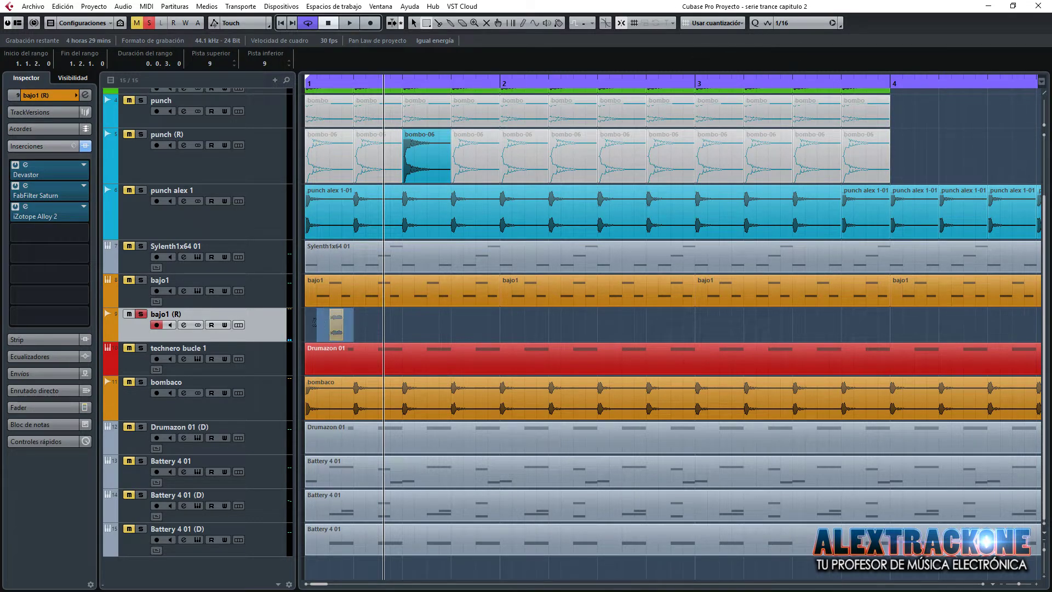
Duplicate the first one-beat range of bajo1 (R), 1.1.1.0 to 1.2.1.0, seven times to fill bars 1 and 2.
key(ctrl+d)
key(ctrl+d)
key(ctrl+d)
key(ctrl+d)
key(ctrl+d)
key(ctrl+d)
key(ctrl+d)
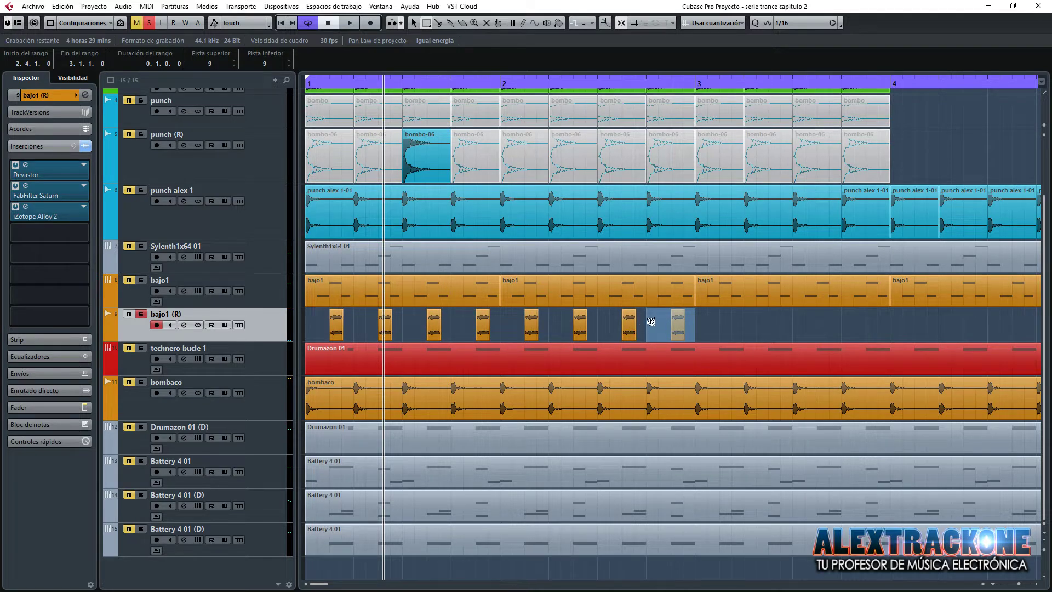
Duplicate the bajo1 (R) range from 1.1.1.0 to 3.1.1.0 into bars 3 and 4, and return to the Object Selection tool.
drag(646, 323, 305, 328)
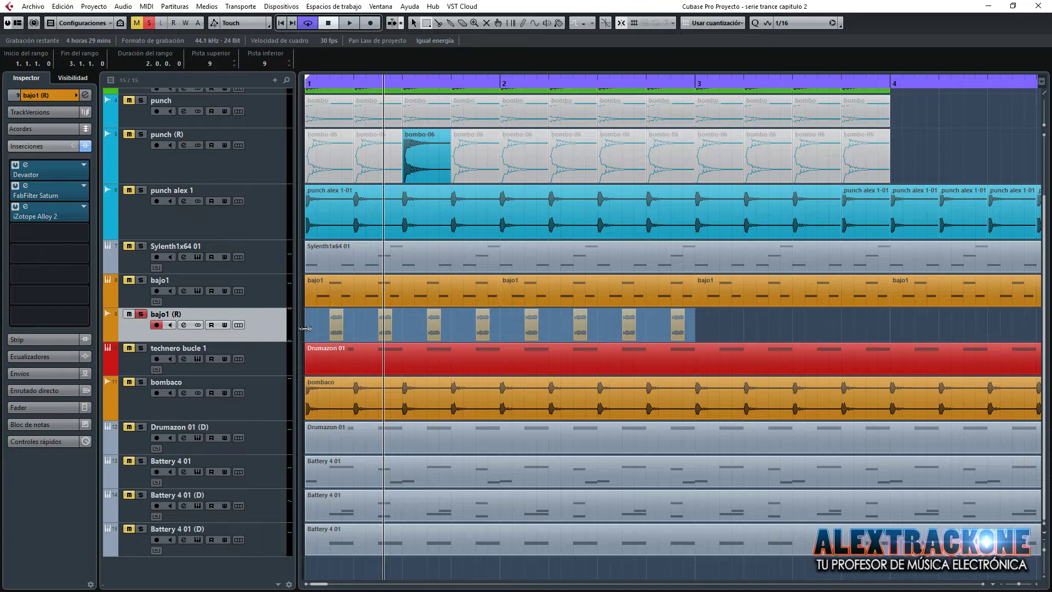
key(ctrl+d)
key(g)
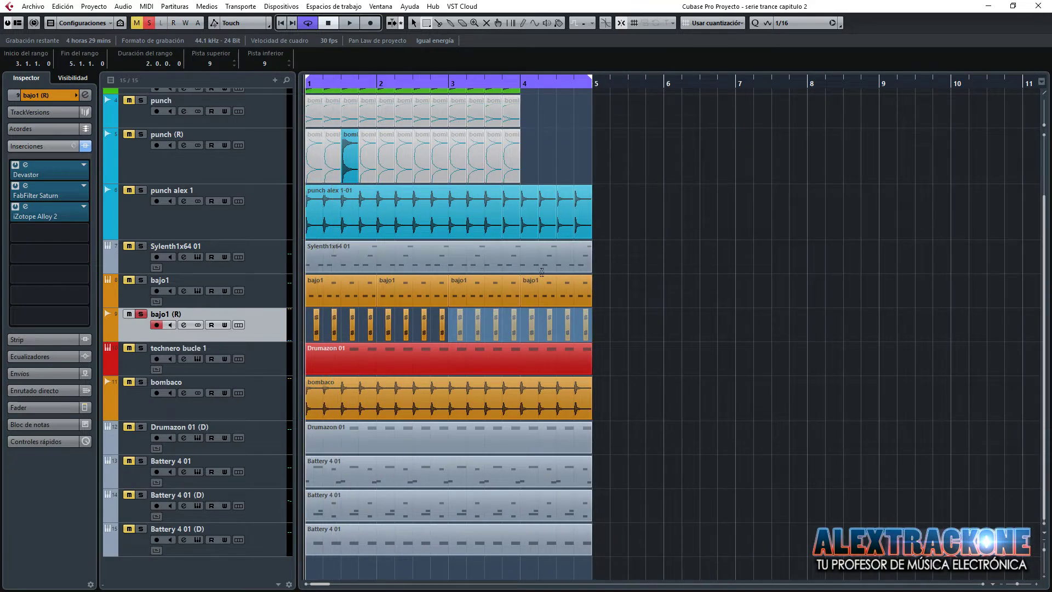
key(1)
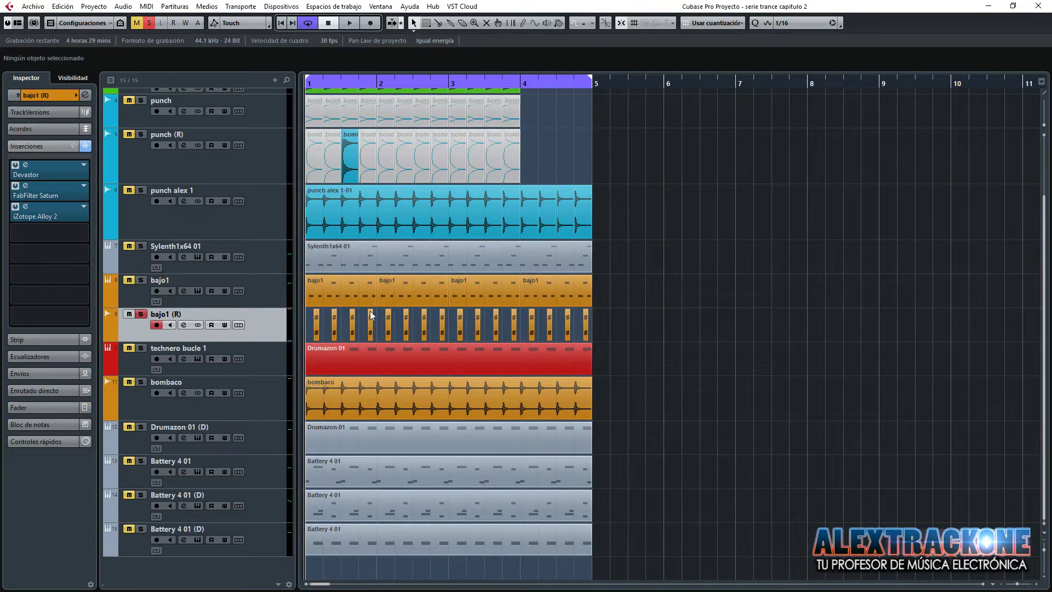
Audition bajo1 (R) with bombaco soloed and technero bucle 1 soloed briefly, clear all solos, and stop playback.
key(space)
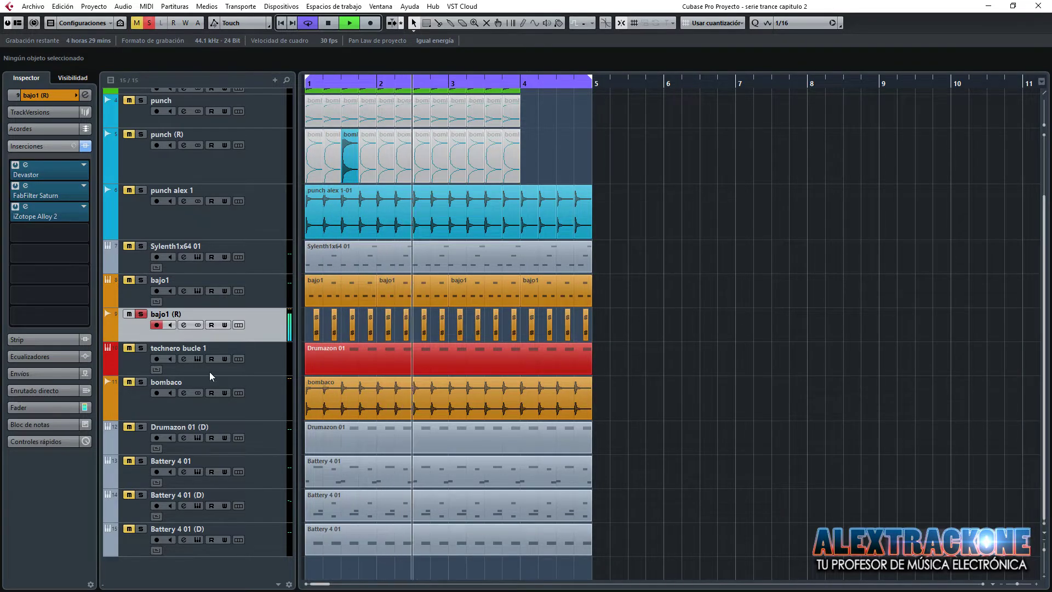
click(141, 382)
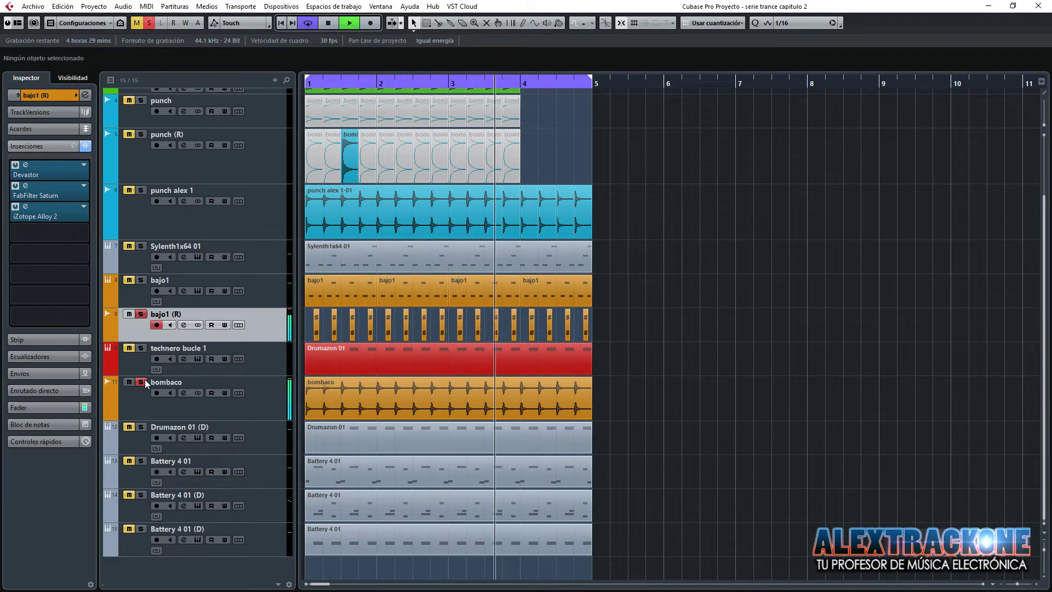
click(141, 348)
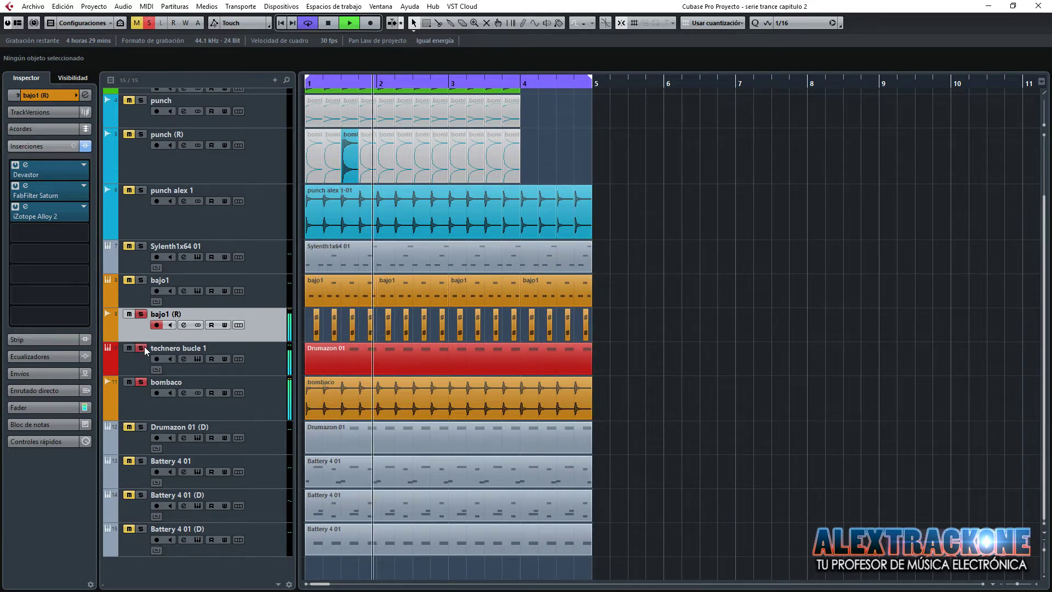
click(141, 348)
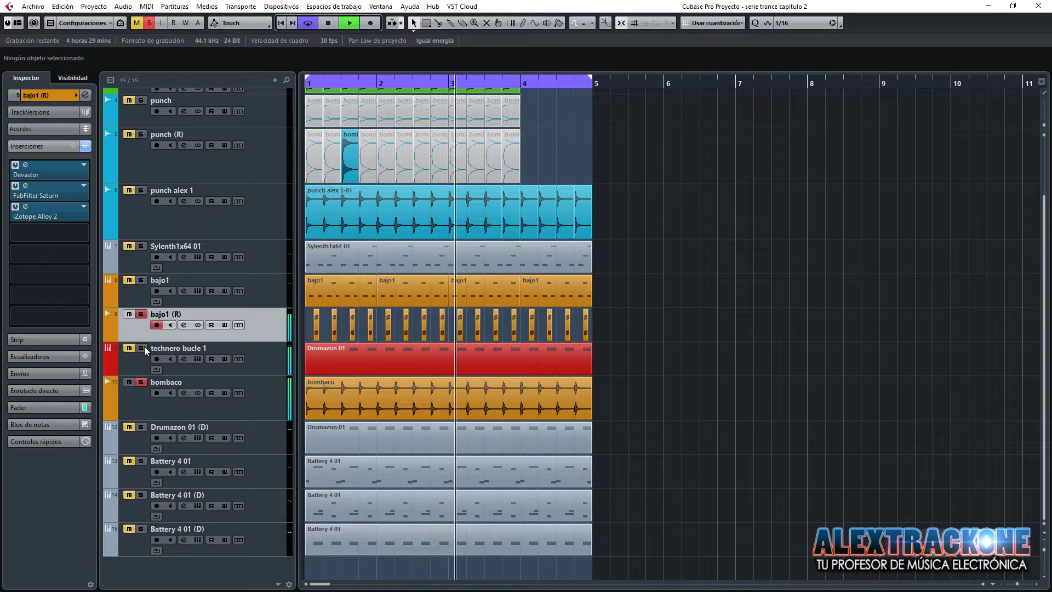
click(149, 23)
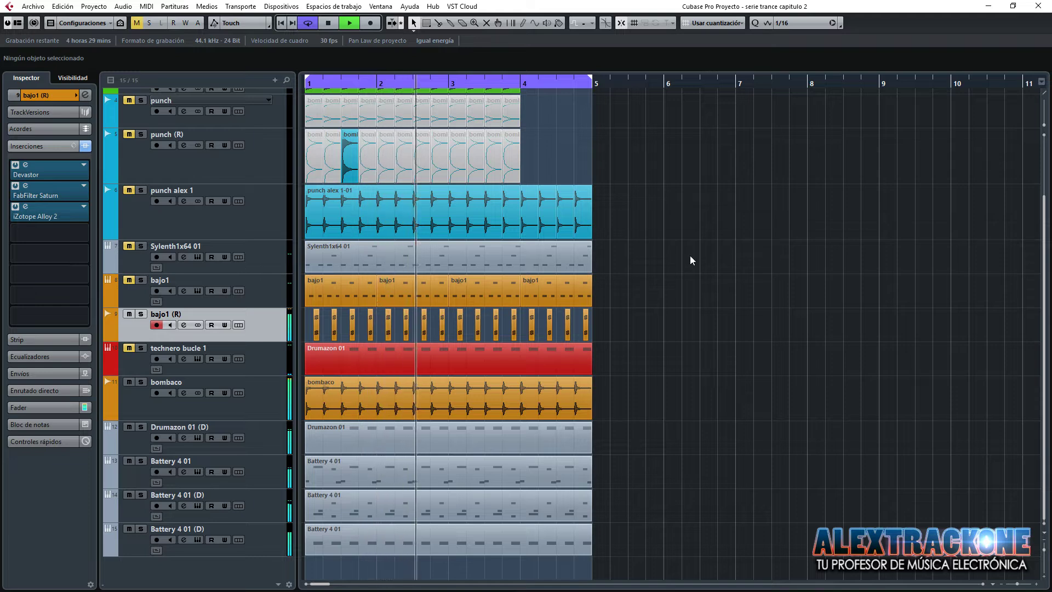
key(space)
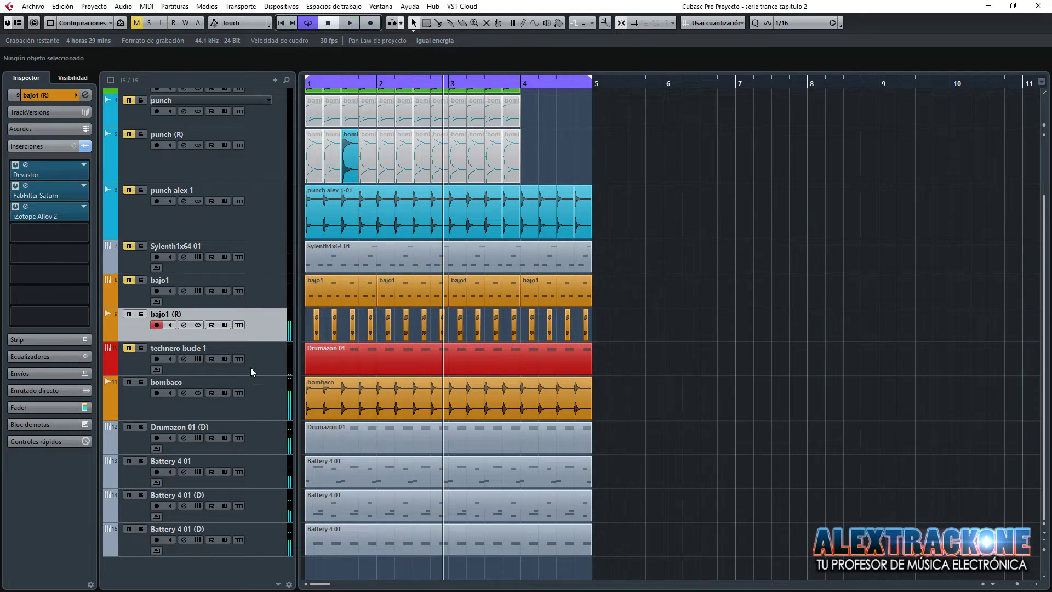
Add one instrument track below bajo1 (R) with Reveal Sound's Spire-1.1.8, routed to Stereo Out.
right_click(258, 323)
mouse_move(493, 47)
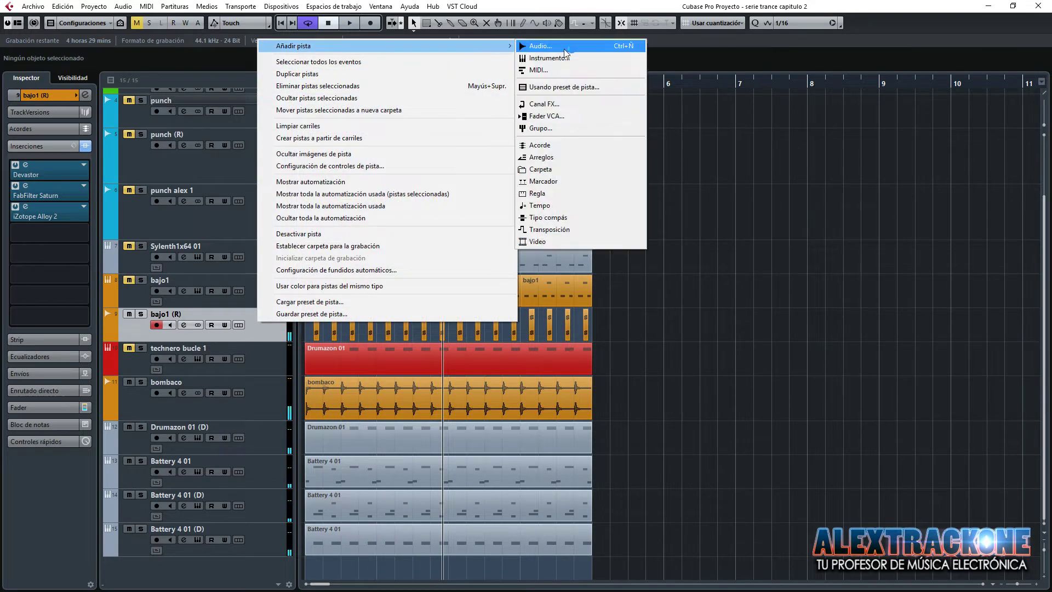
click(558, 59)
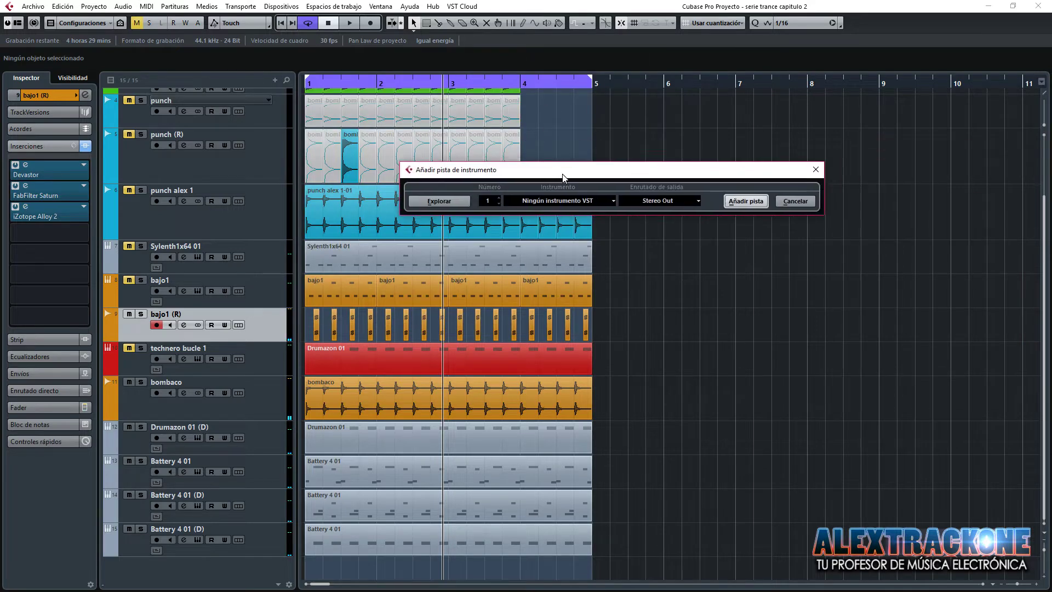
click(533, 201)
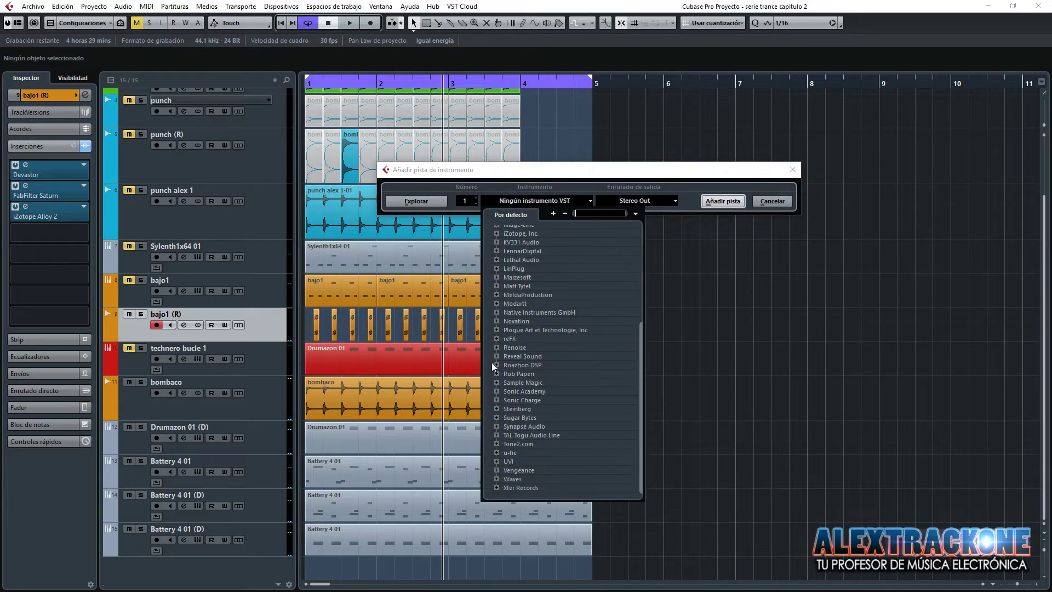
click(497, 356)
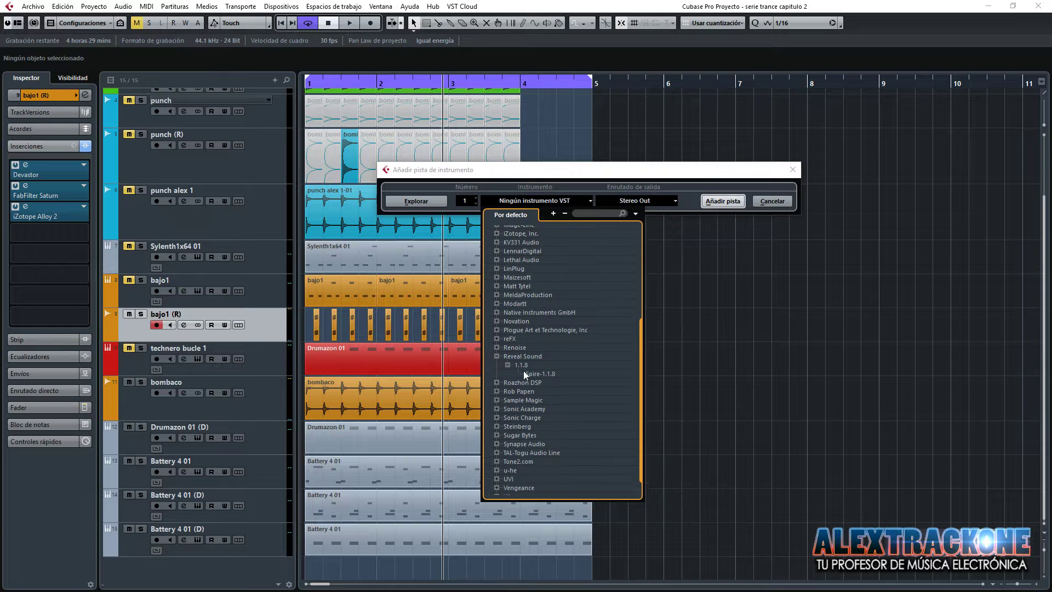
click(538, 374)
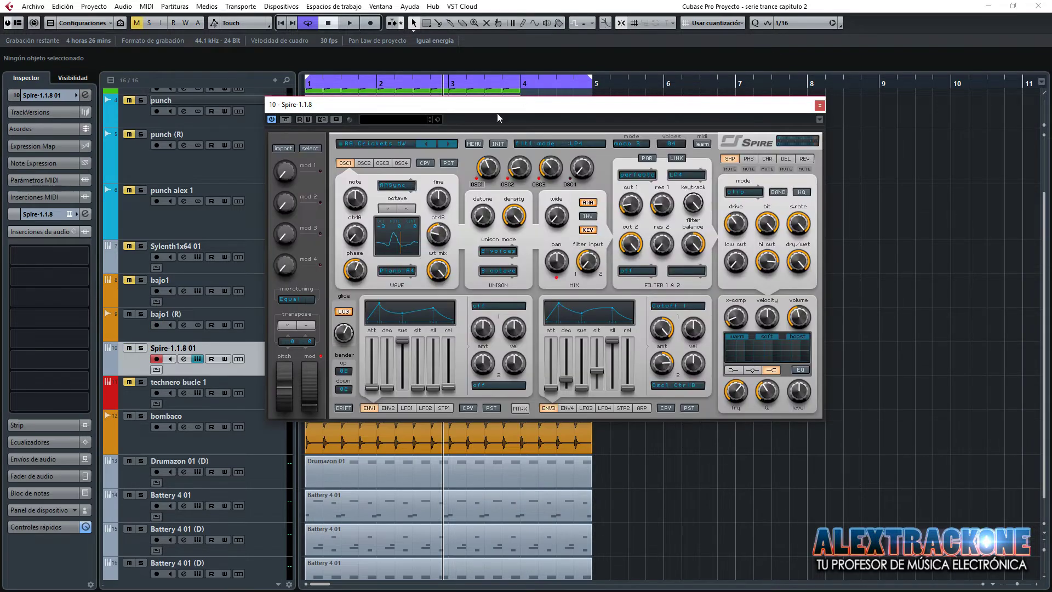
Initialize the Spire patch to init and move the plug-in window clear of the arranged tracks.
drag(498, 112, 704, 96)
click(683, 109)
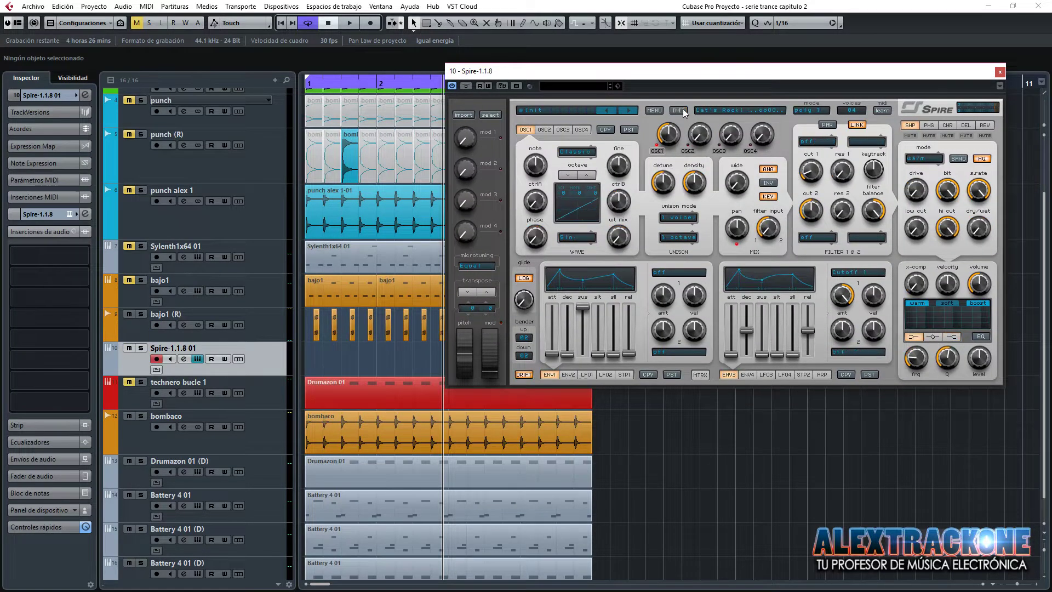
drag(595, 71, 664, 55)
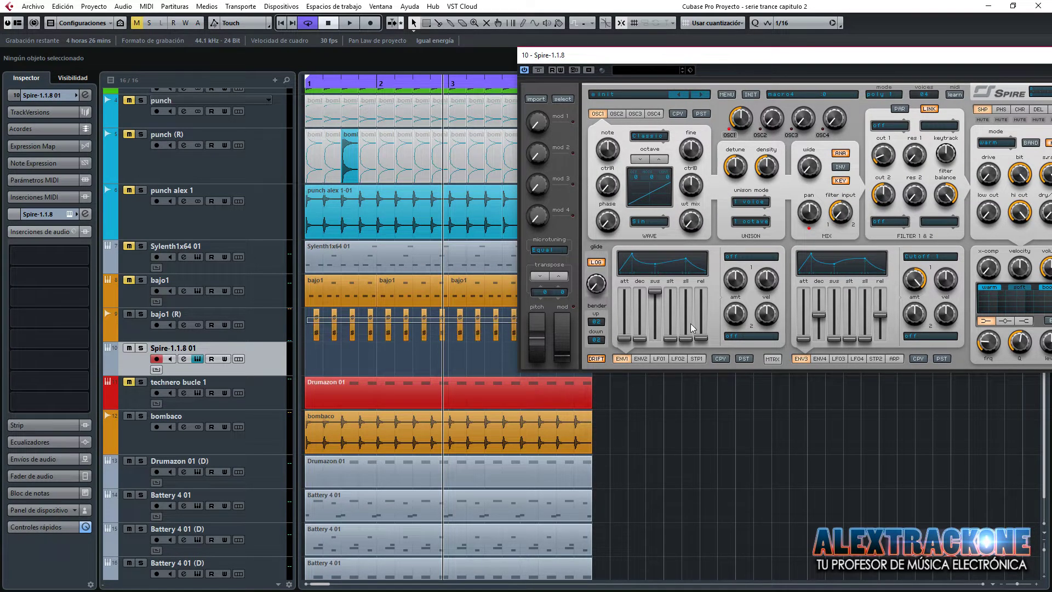
drag(564, 55, 709, 47)
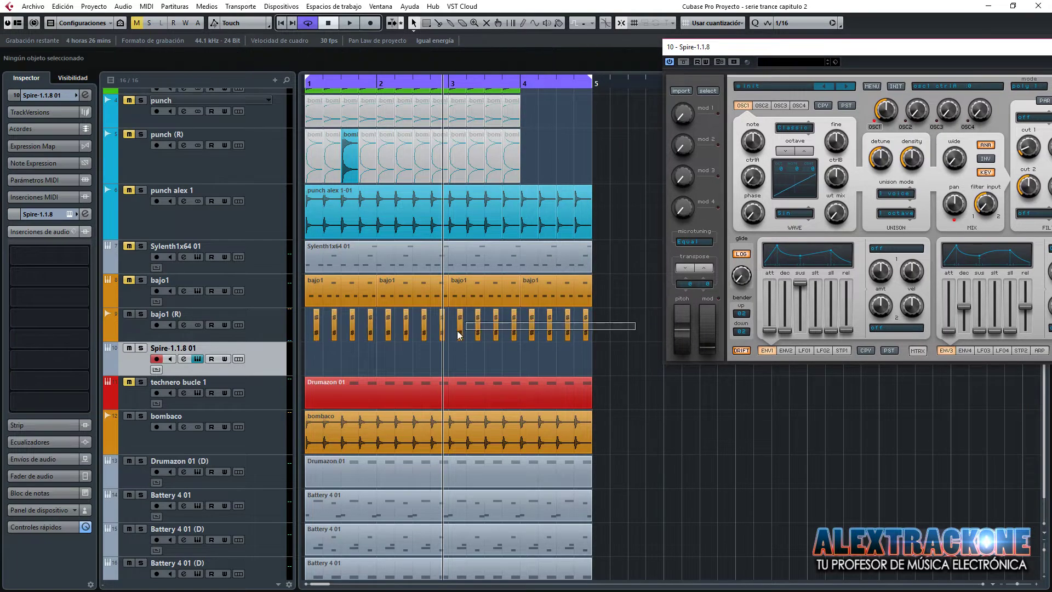
Create an empty MIDI part from bar 1 to bar 5 on the Spire-1.1.8 01 track and open it in the key editor.
drag(308, 317, 617, 357)
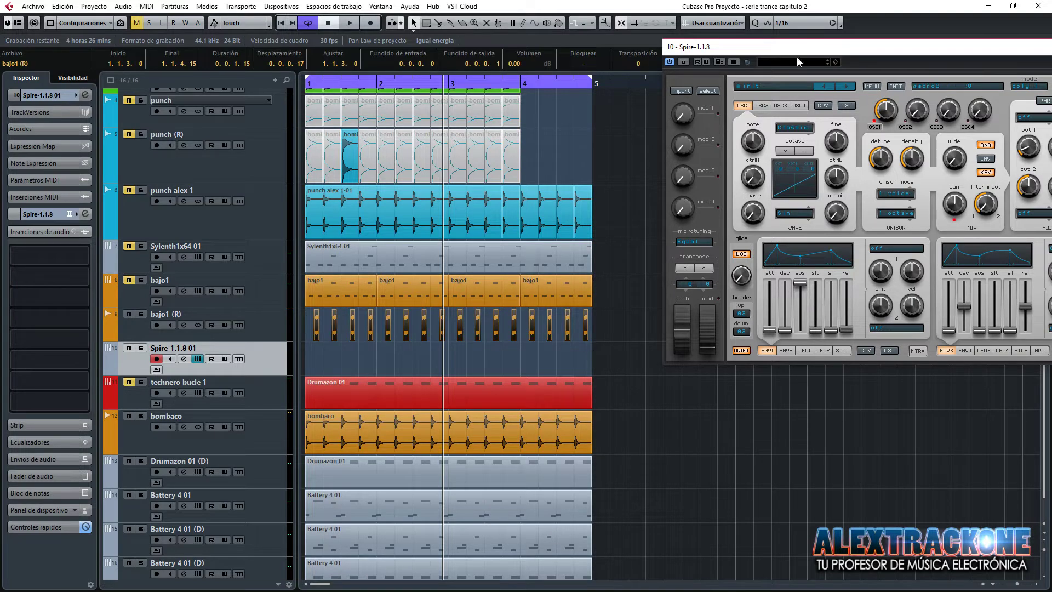
double_click(359, 356)
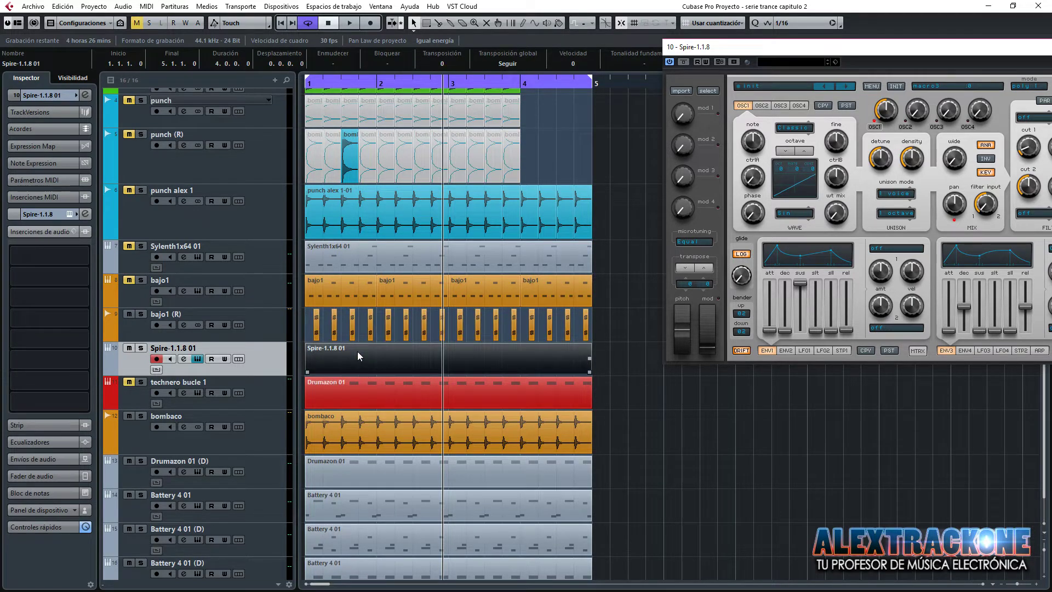
drag(1051, 24, 362, 74)
Draw two A1 notes at 1.1.3.0 and 1.2.3.0, each 0.0.2.0 long.
scroll(239, 275, down, 3)
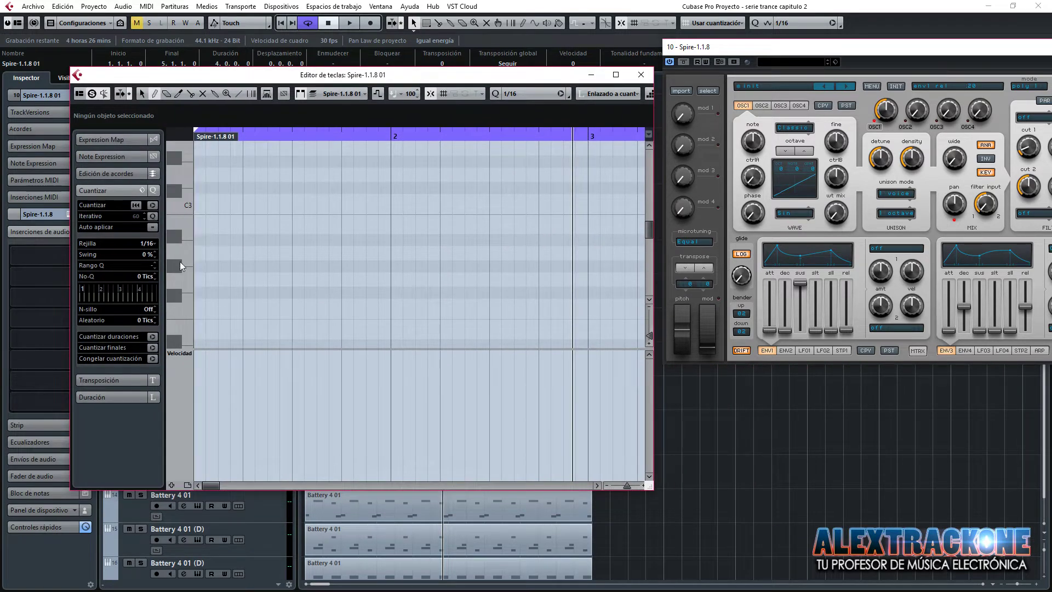
scroll(183, 258, down, 3)
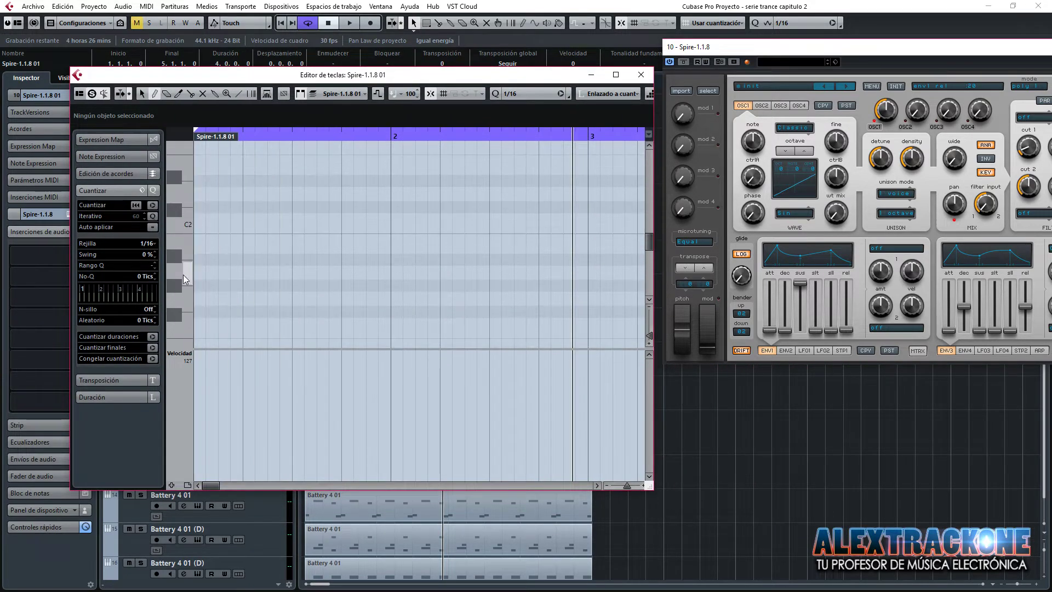
click(230, 272)
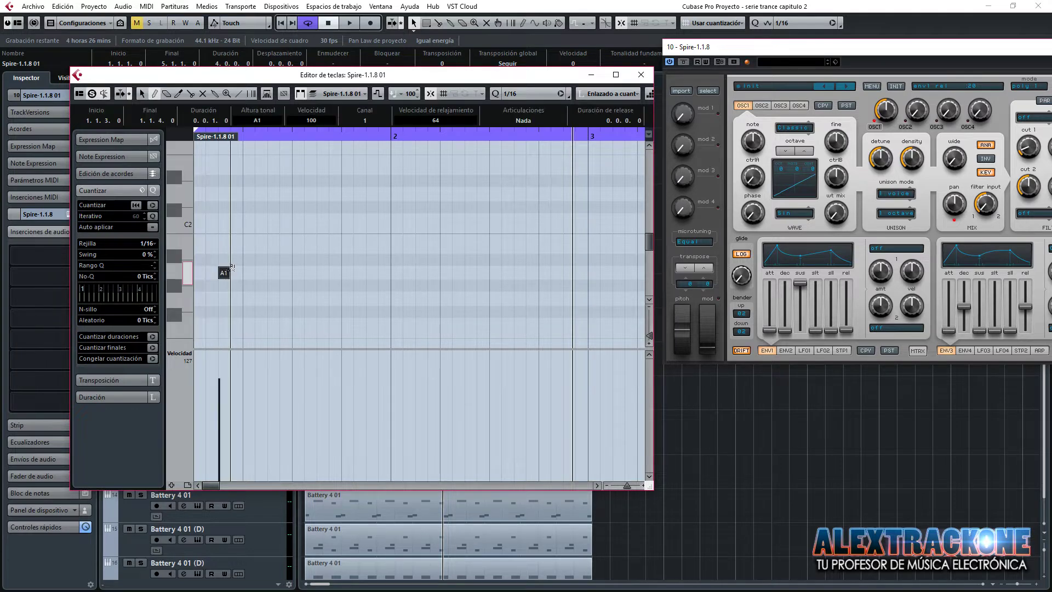
drag(230, 270, 292, 273)
Draw two A0 notes at 1.1.1.0 and 1.2.1.0, each 0.0.2.0 long.
scroll(241, 290, down, 3)
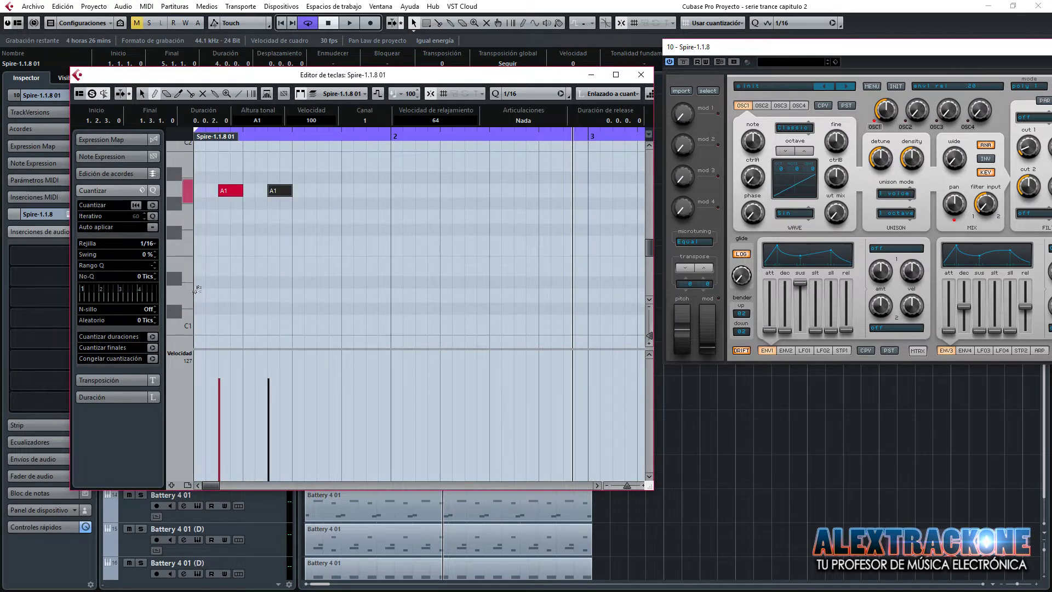
scroll(198, 289, down, 3)
drag(199, 292, 220, 292)
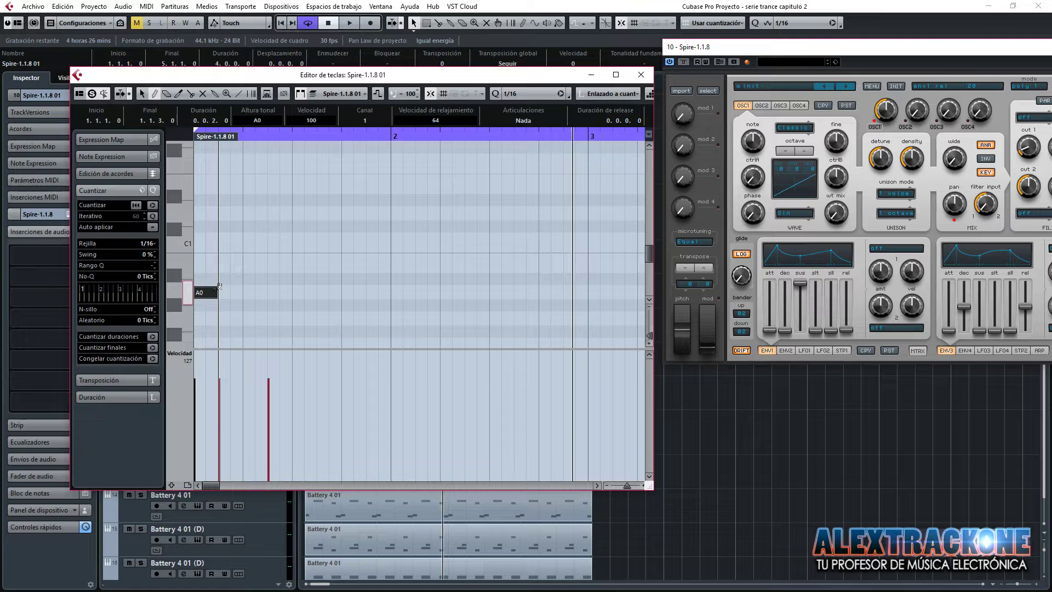
click(252, 292)
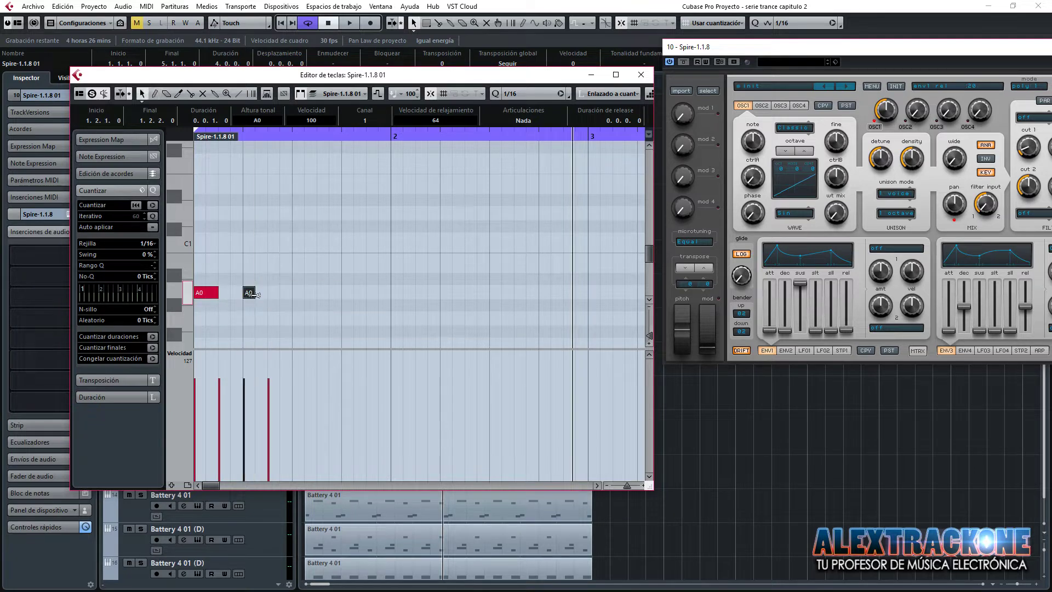
drag(253, 294, 267, 294)
Set the key editor's quantize value to 1/8 and duplicate the four-note A0/A1 pattern three times to fill bars 1 and 2.
drag(649, 336, 649, 329)
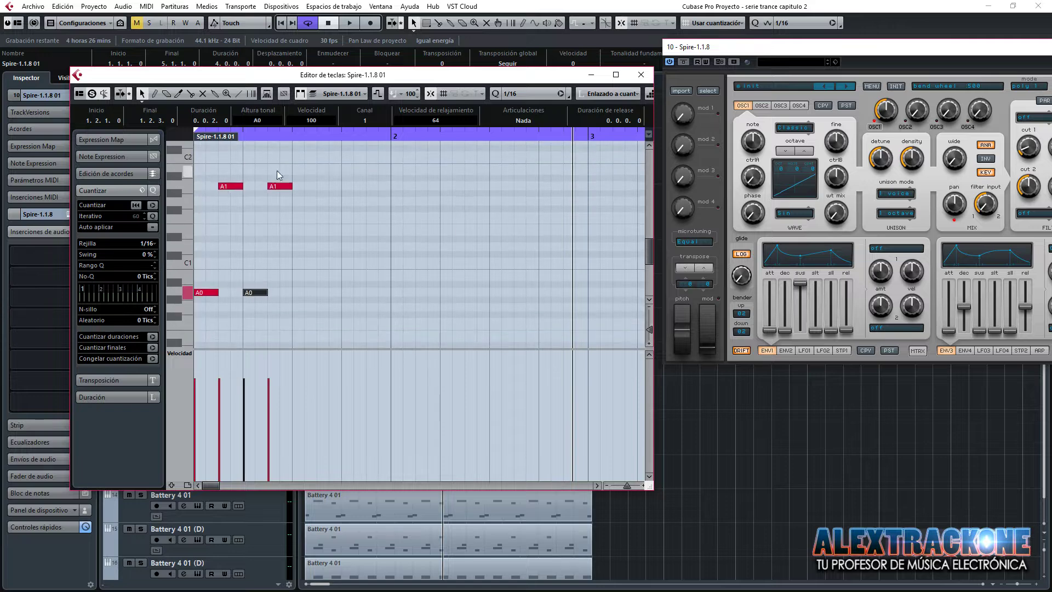
click(214, 219)
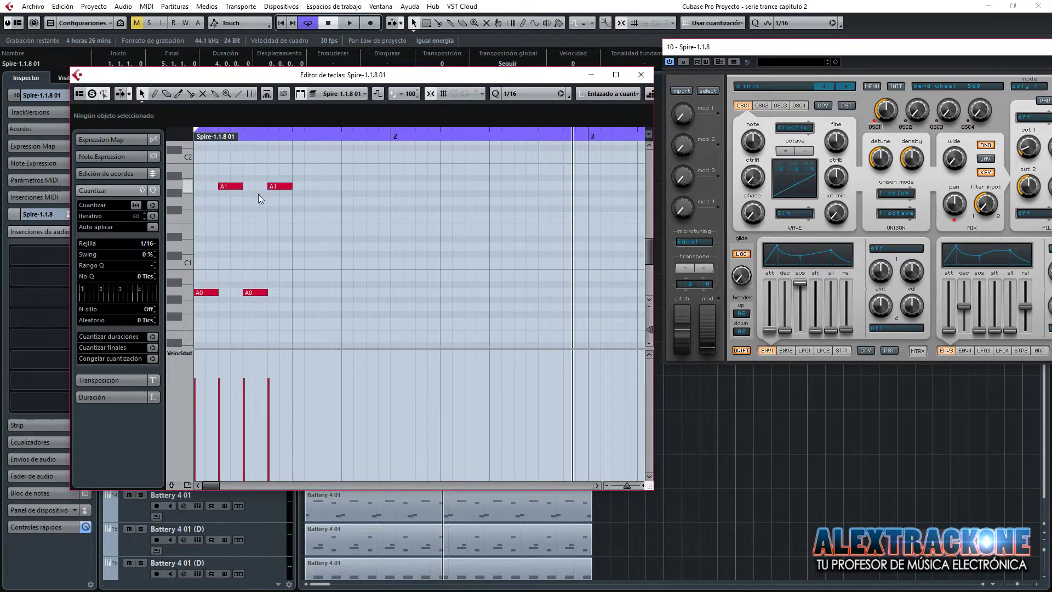
click(534, 94)
click(527, 144)
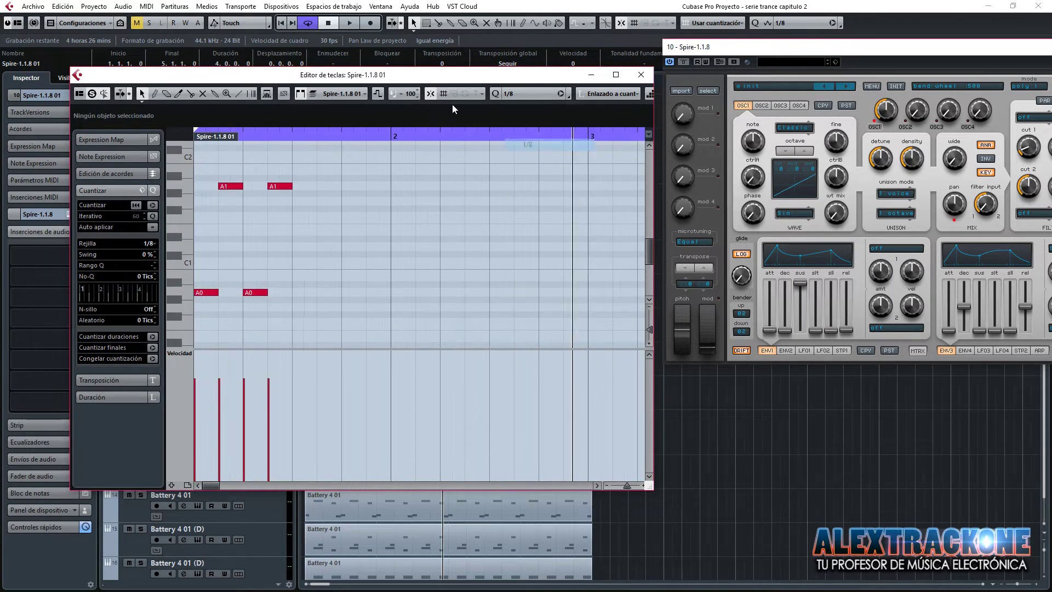
click(208, 293)
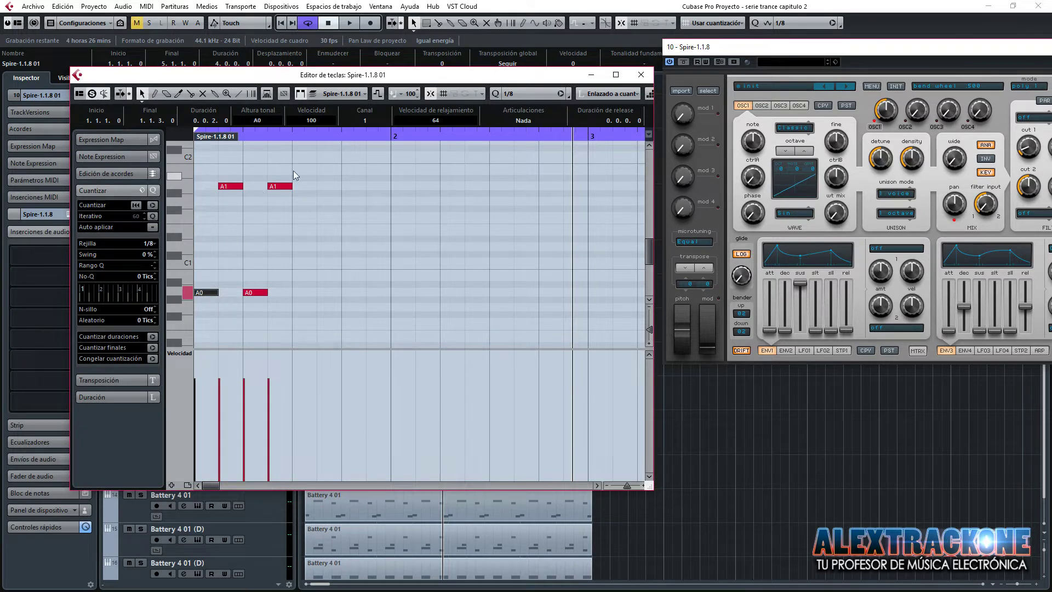
drag(294, 175, 193, 334)
key(ctrl+d)
key(ctrl+d)
key(ctrl+d)
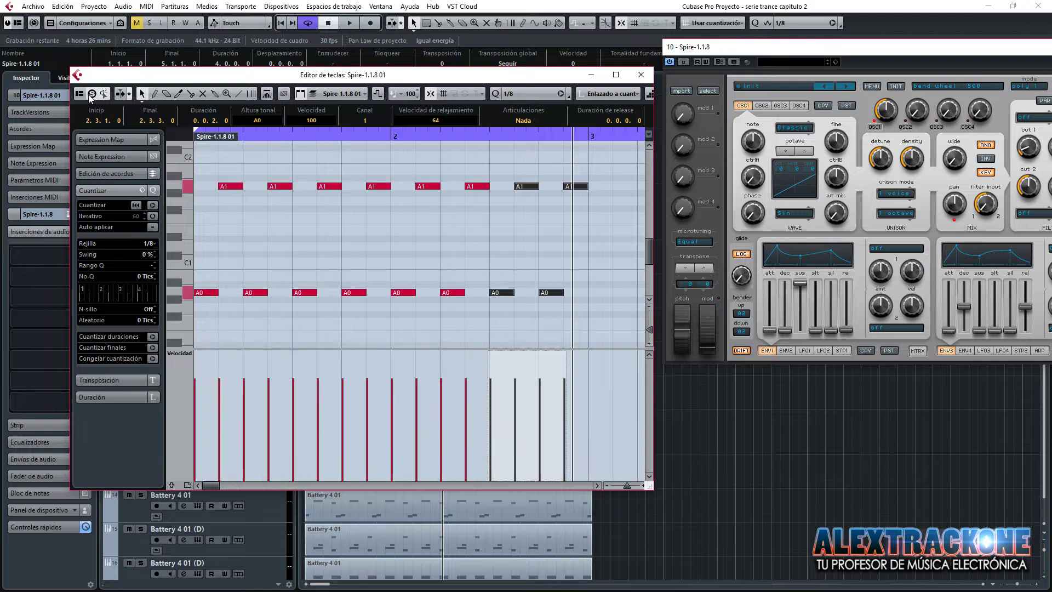
Audition the Spire pattern briefly, duplicate all its notes into bars 3 and 4, and close the key editor.
double_click(293, 136)
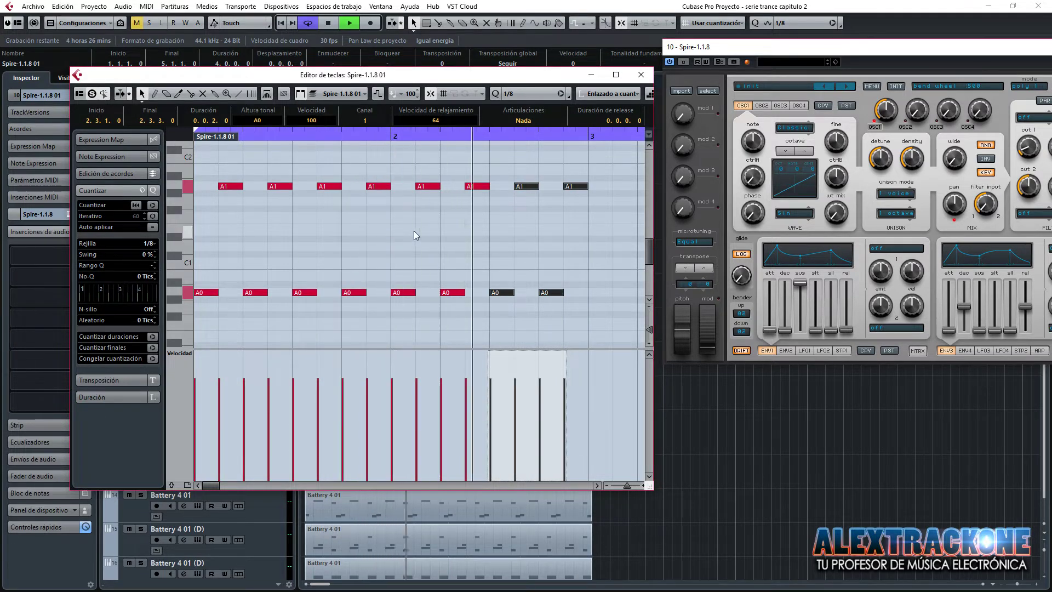
key(space)
key(ctrl+a)
key(ctrl+d)
key(g)
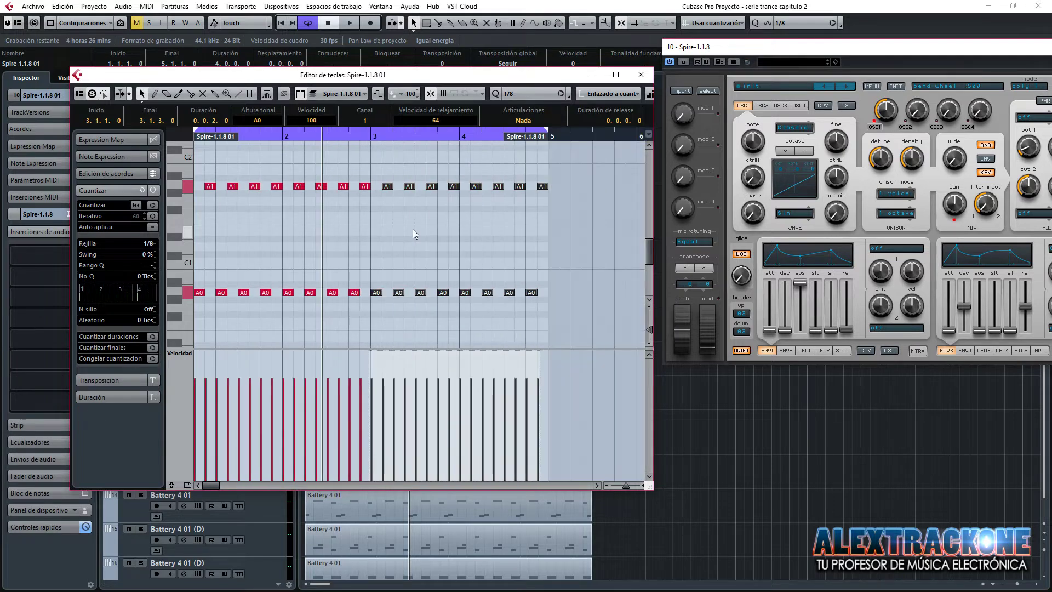
click(413, 229)
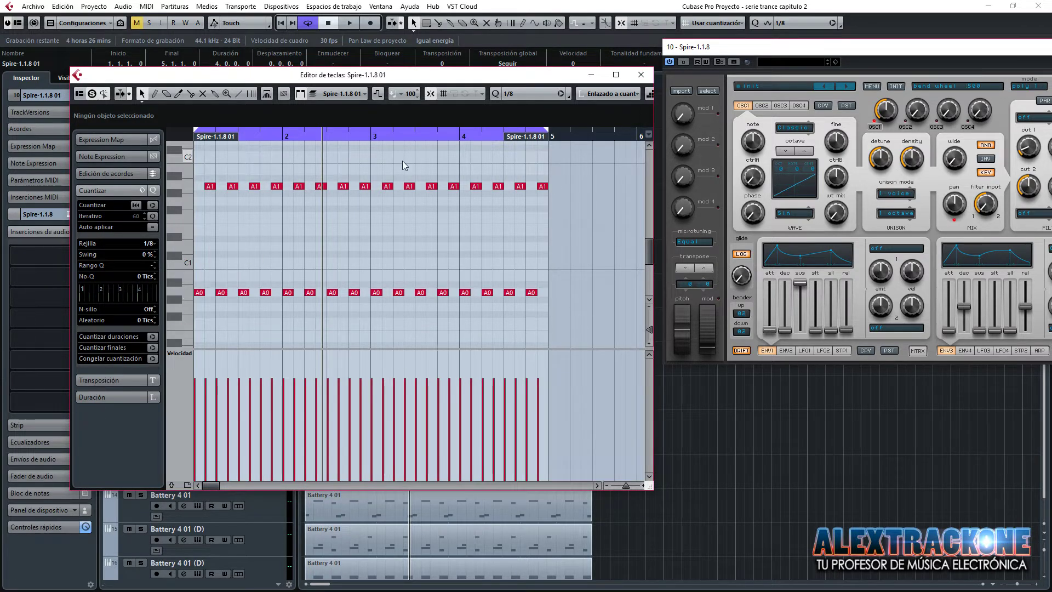
click(641, 75)
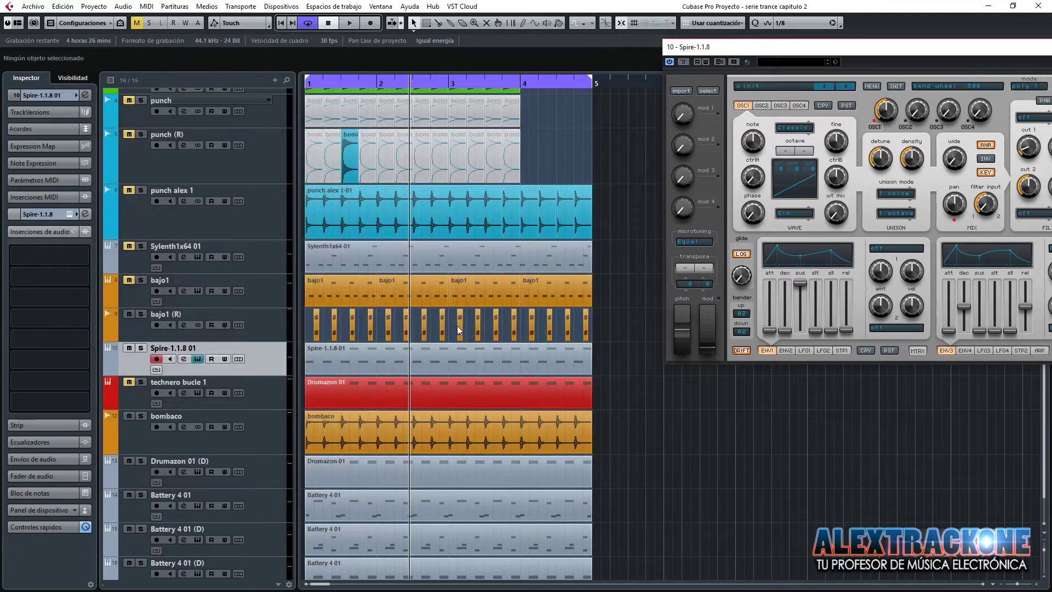
Solo bajo1 (R) and check the note pitches in the first bajo1 part.
click(141, 334)
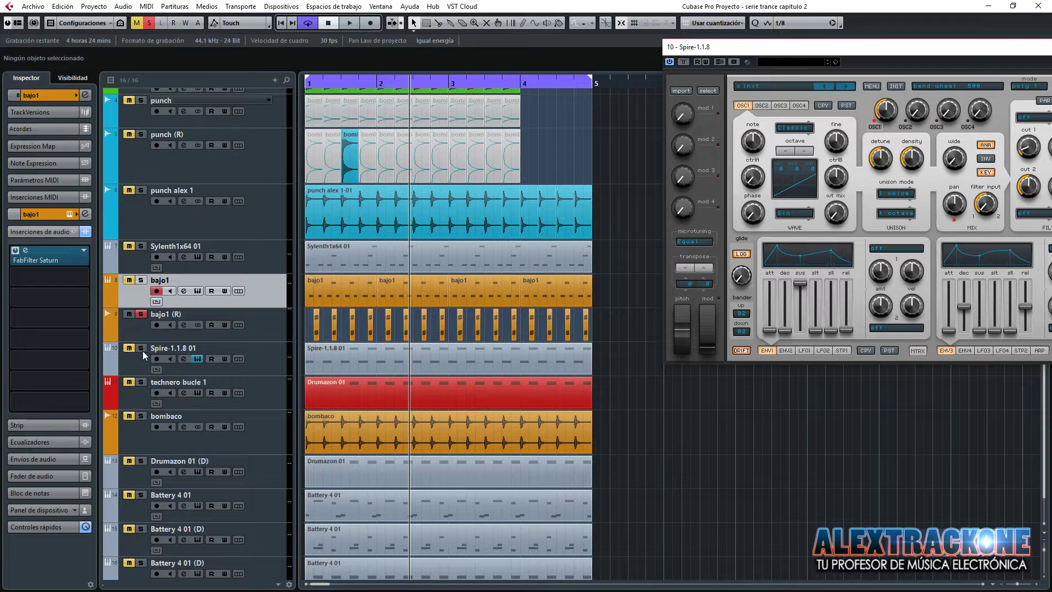
double_click(314, 290)
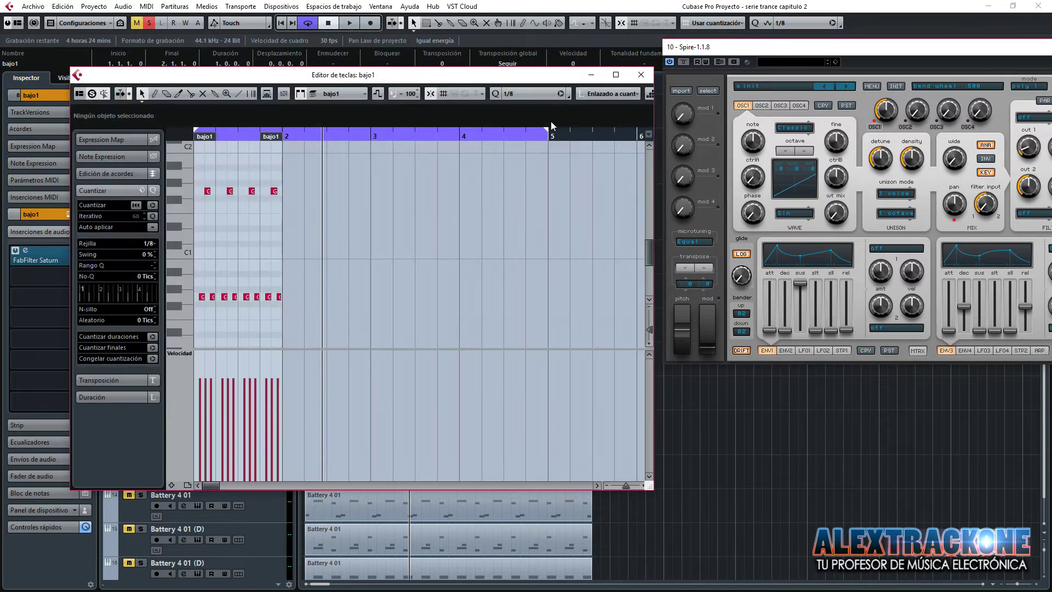
click(641, 74)
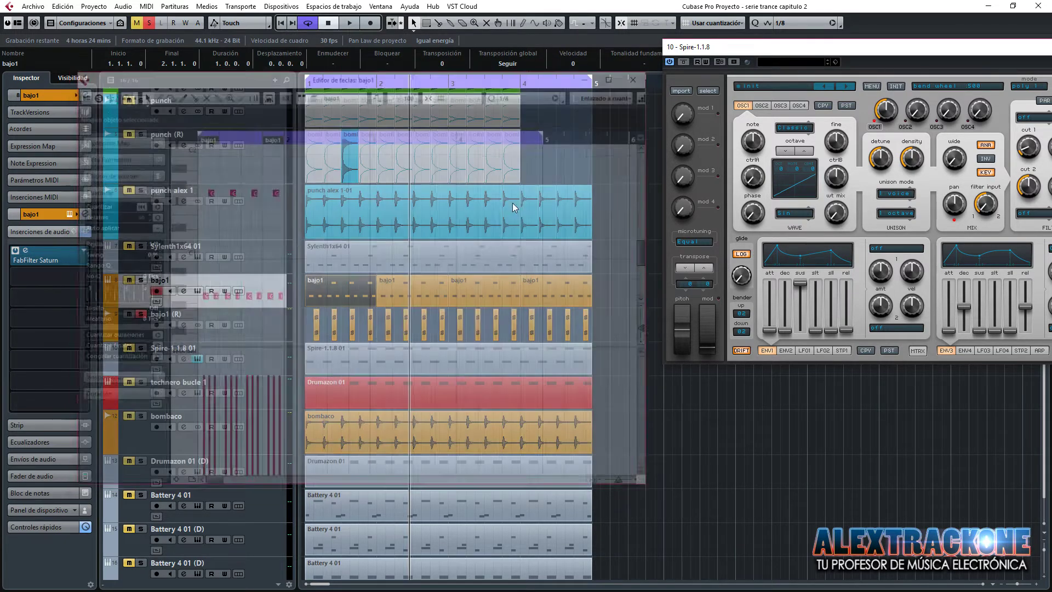
Solo the Spire track, transpose all its notes down two semitones to G0 and G1, and return the cursor to bar 1.
click(142, 354)
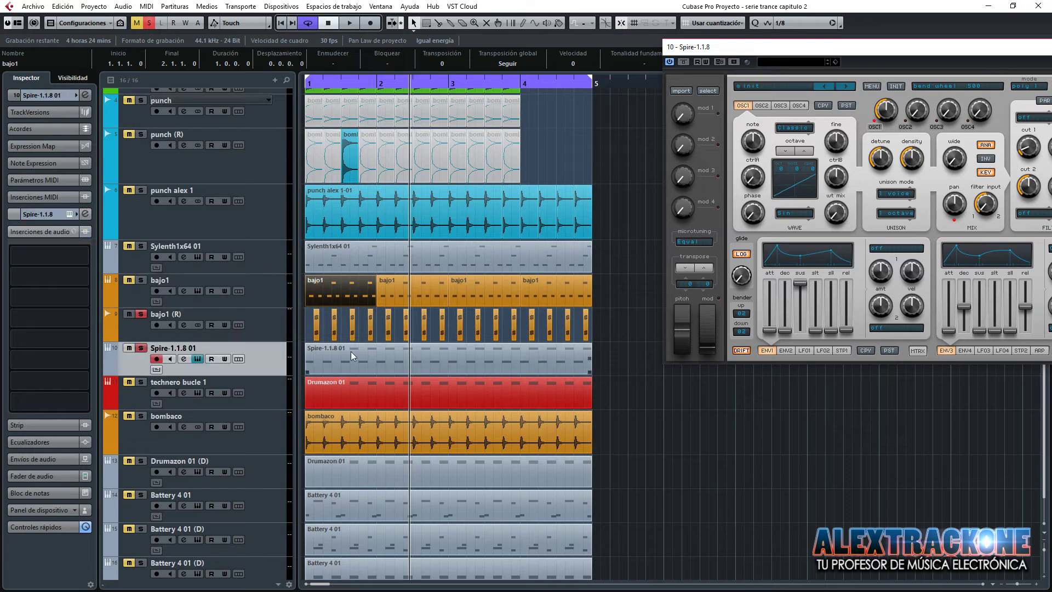
double_click(351, 355)
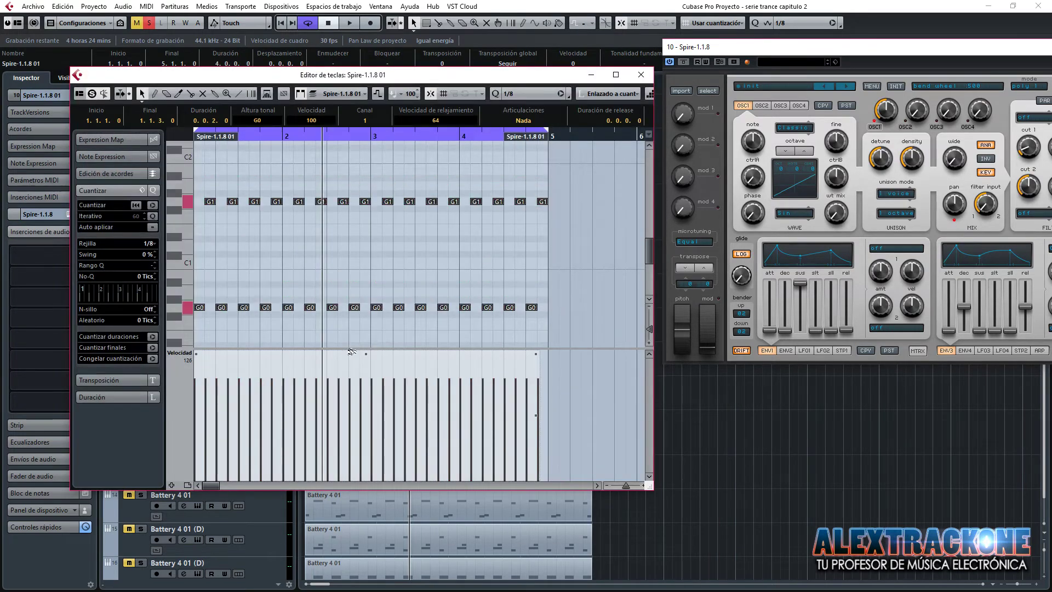
key(KP_Decimal)
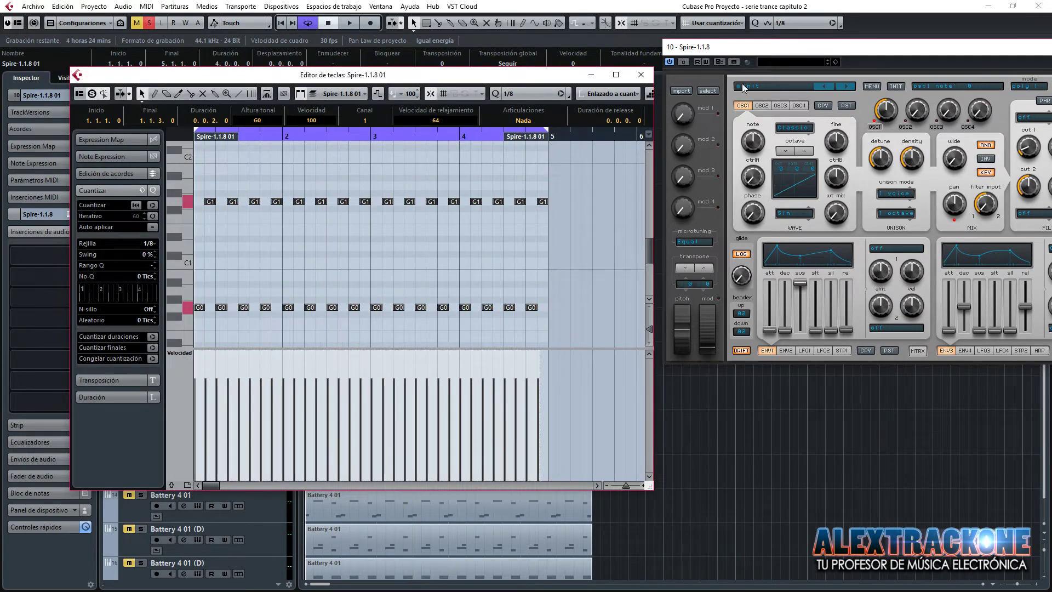
click(649, 79)
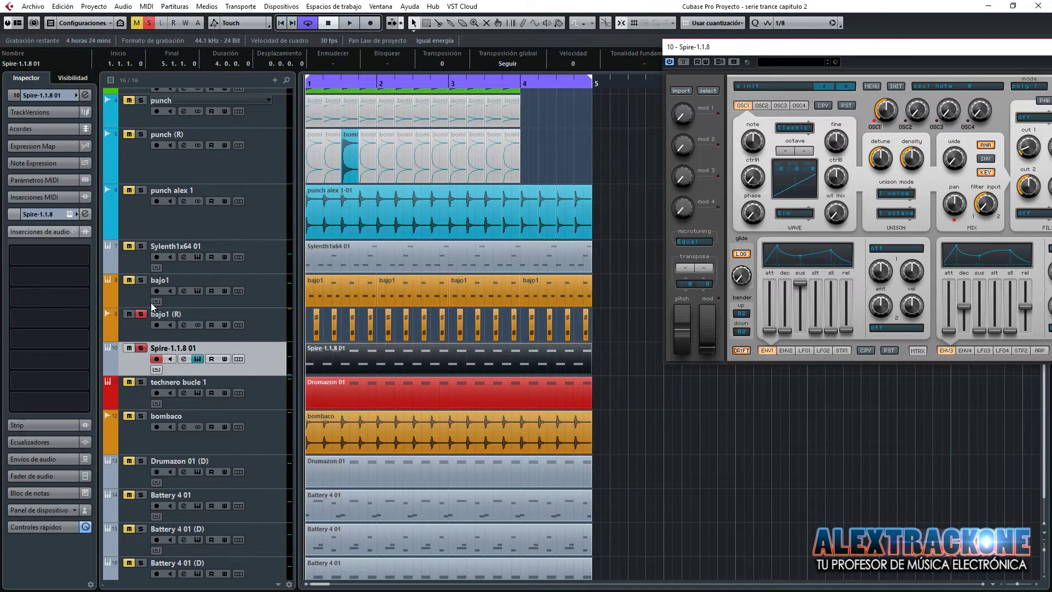
Play the soloed basses, set Spire's filter 1 to perfecto LP4 and adjust its cutoff by ear.
key(space)
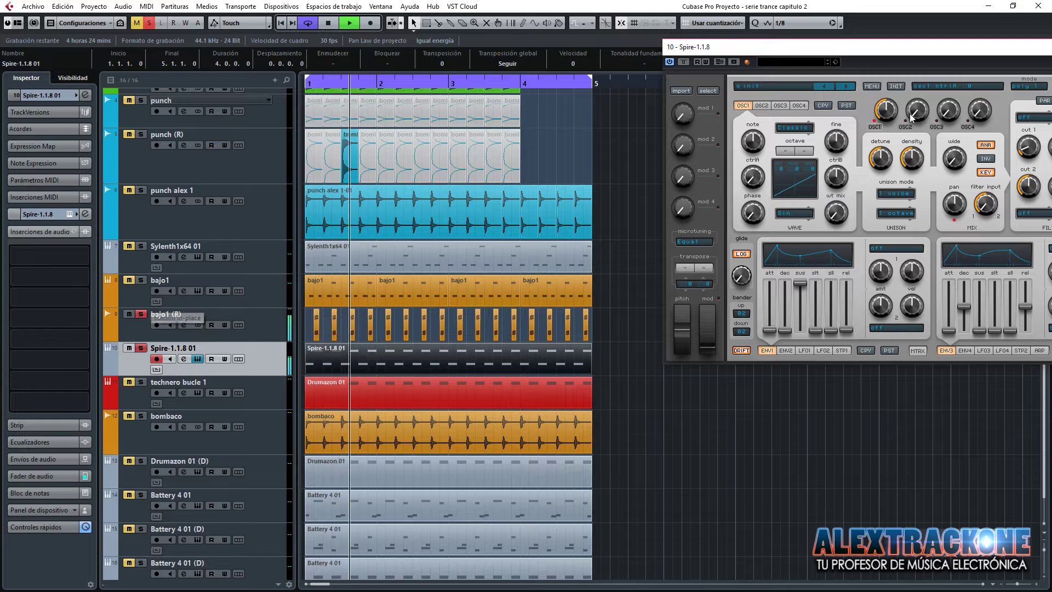
drag(875, 48, 803, 57)
click(716, 159)
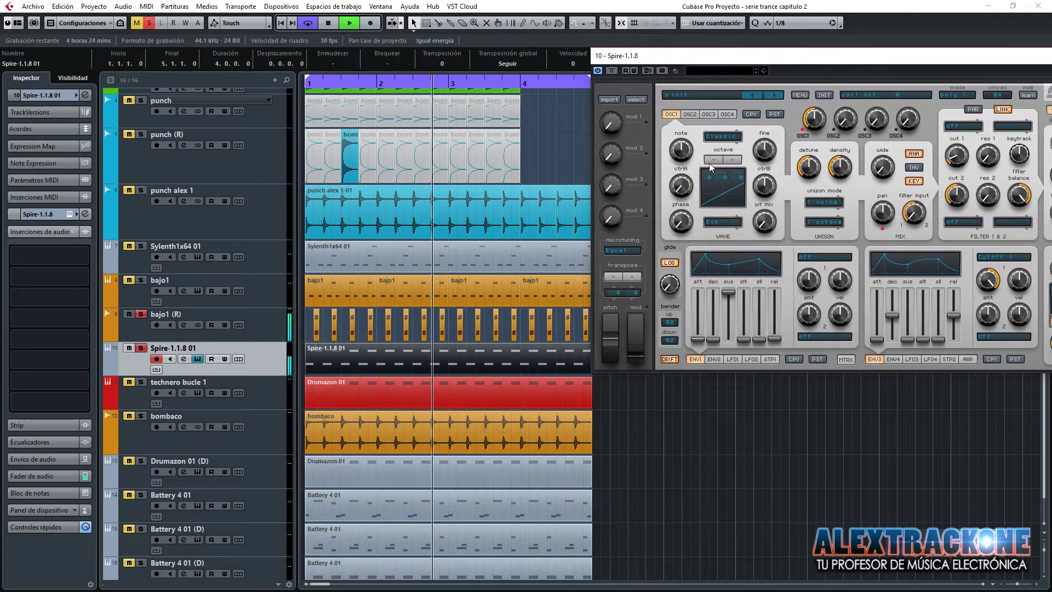
click(732, 160)
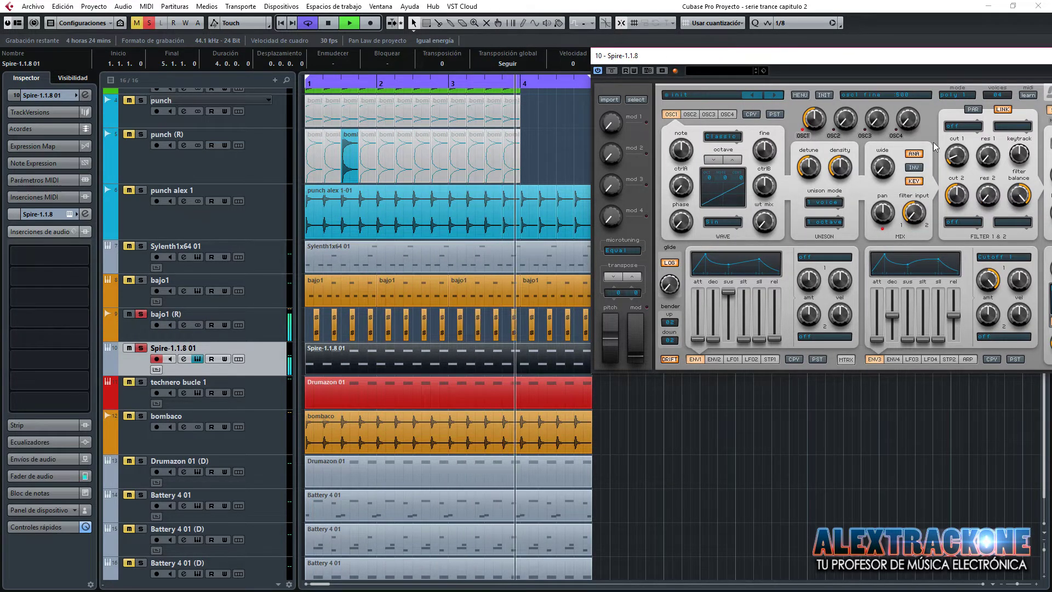
click(962, 131)
click(963, 157)
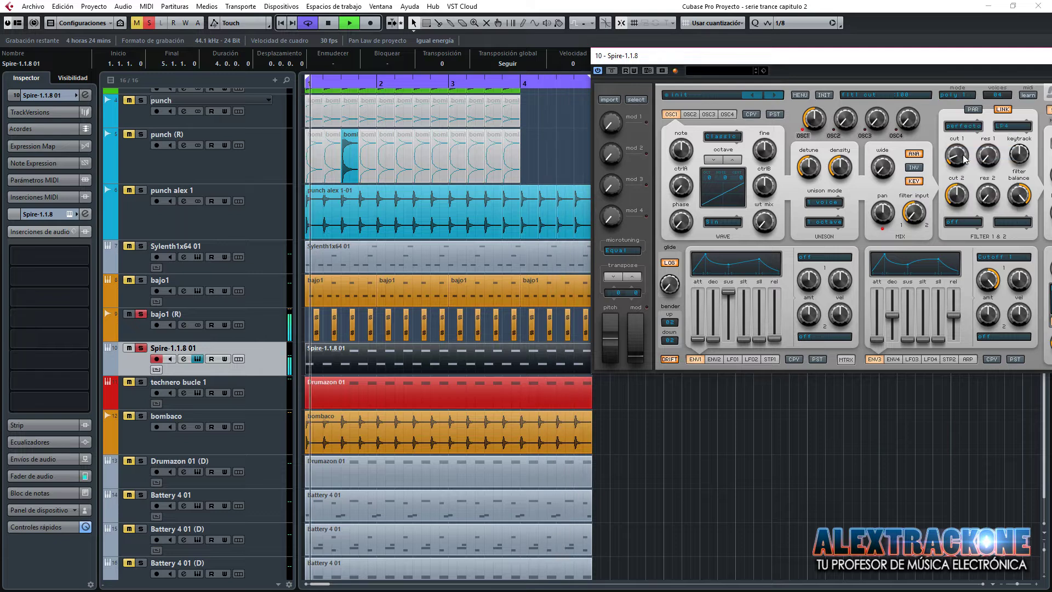
drag(939, 55, 769, 60)
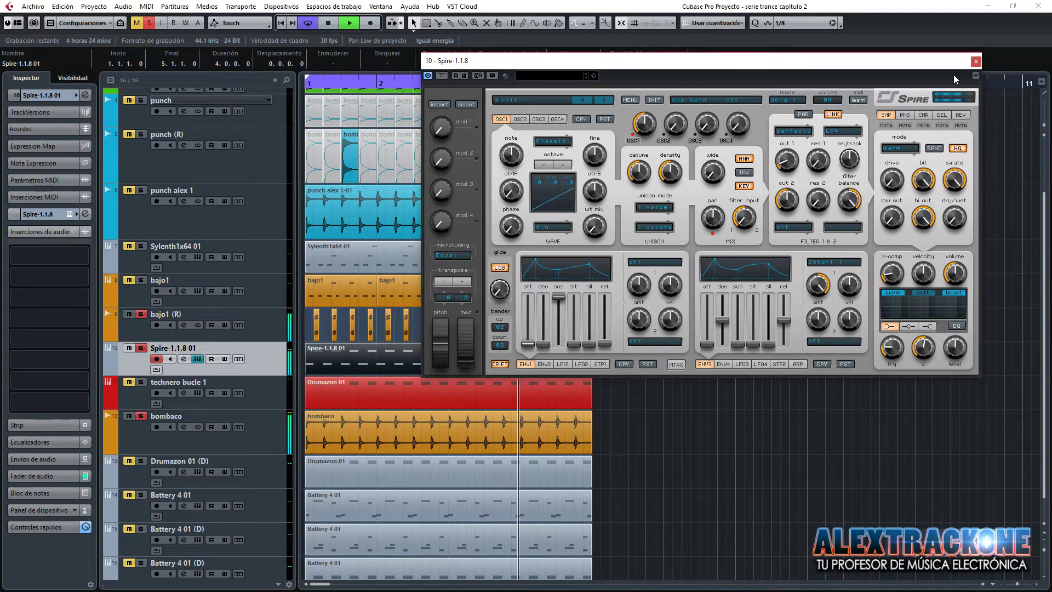
click(976, 62)
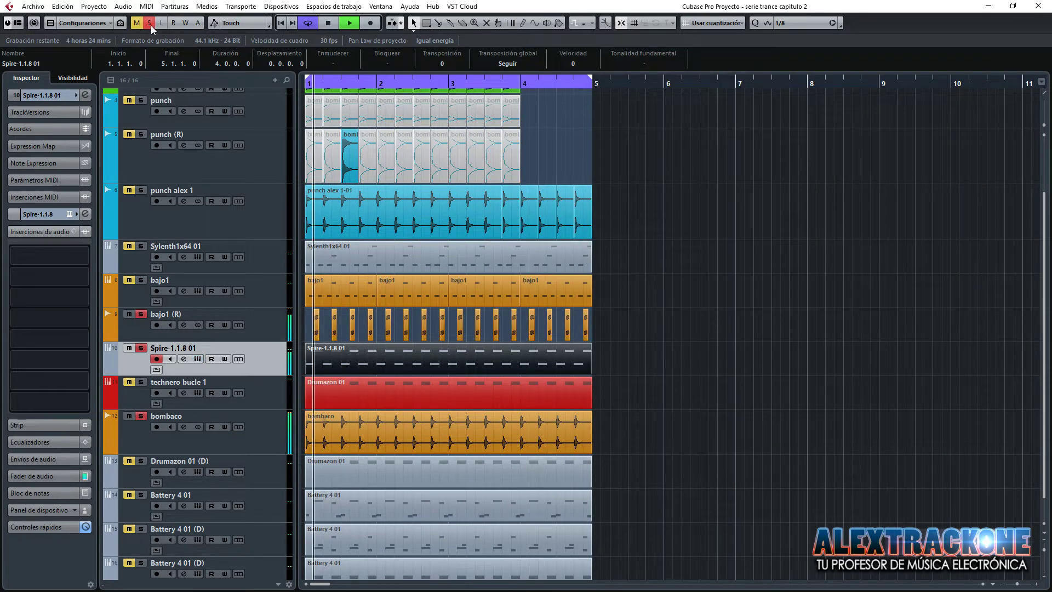
Clear all track solos and fine-tune Spire's filter 1 cutoff against the full mix, closing the instrument window.
click(653, 331)
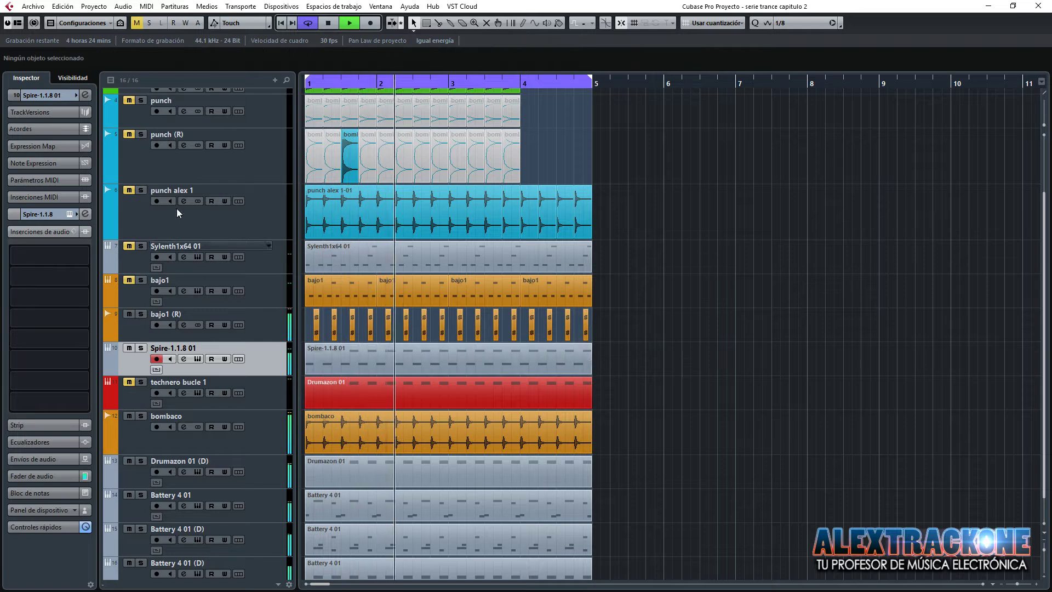
click(86, 214)
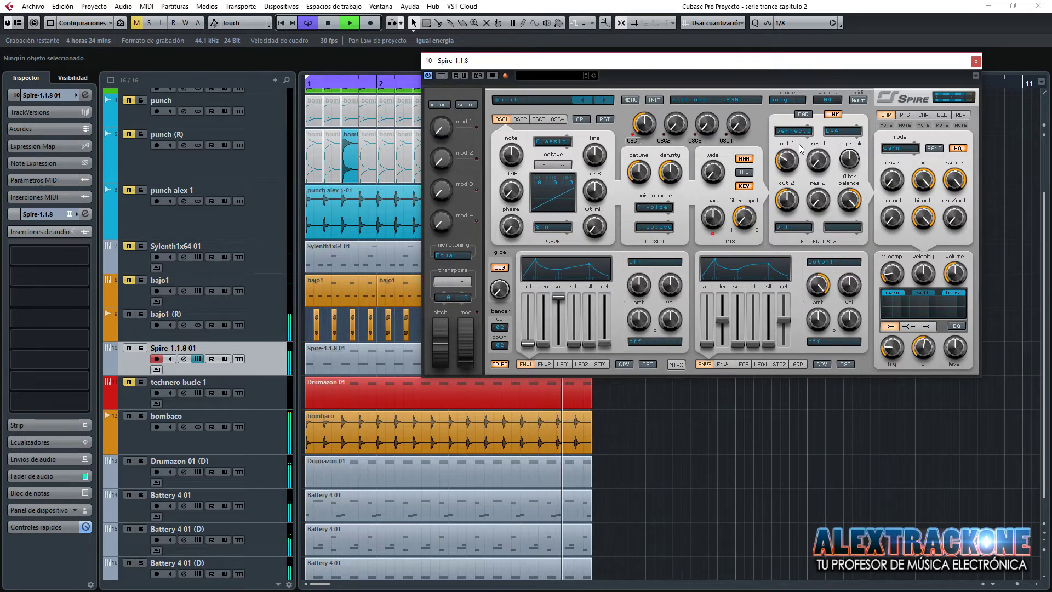
drag(802, 155, 804, 164)
click(975, 61)
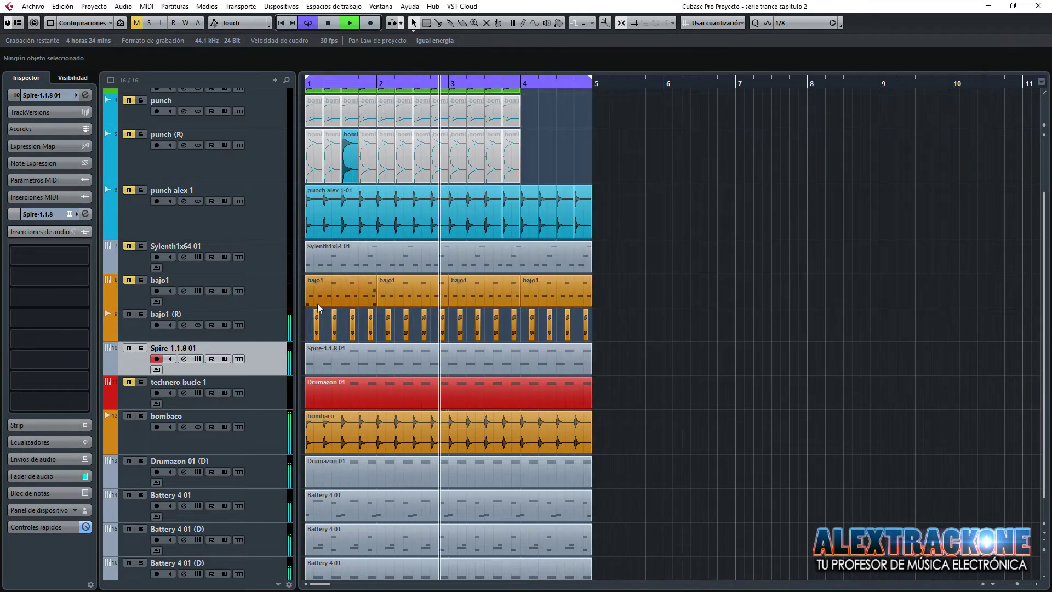
Stop playback and solo the Spire and bajo1 (R) tracks.
key(space)
click(140, 348)
click(140, 314)
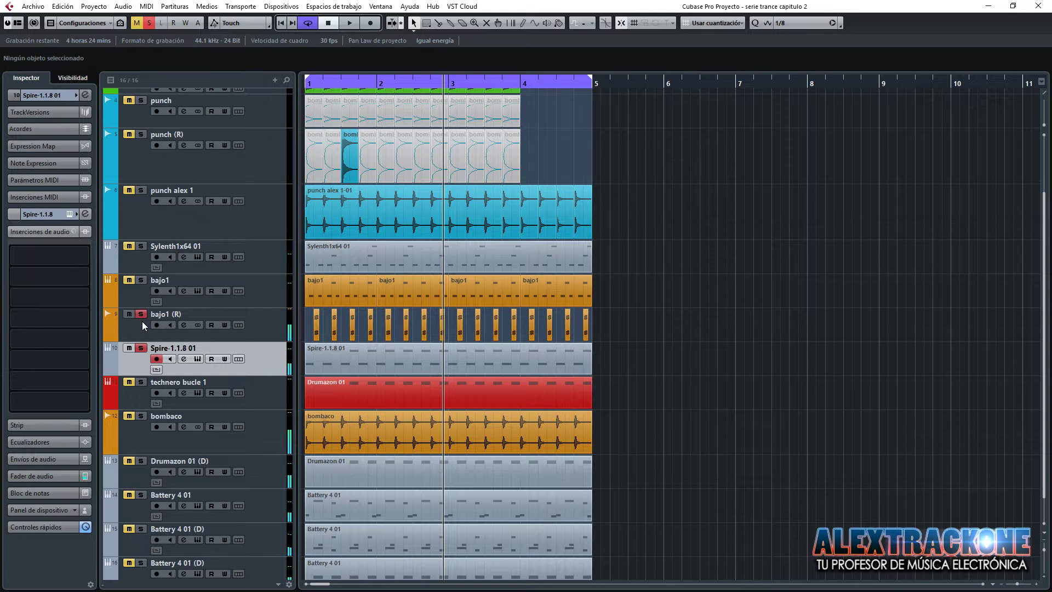
Add FabFilter Pro-Q 2 to the fourth insert slot of bajo1 (R), keeping the track list visible beside its window.
click(143, 321)
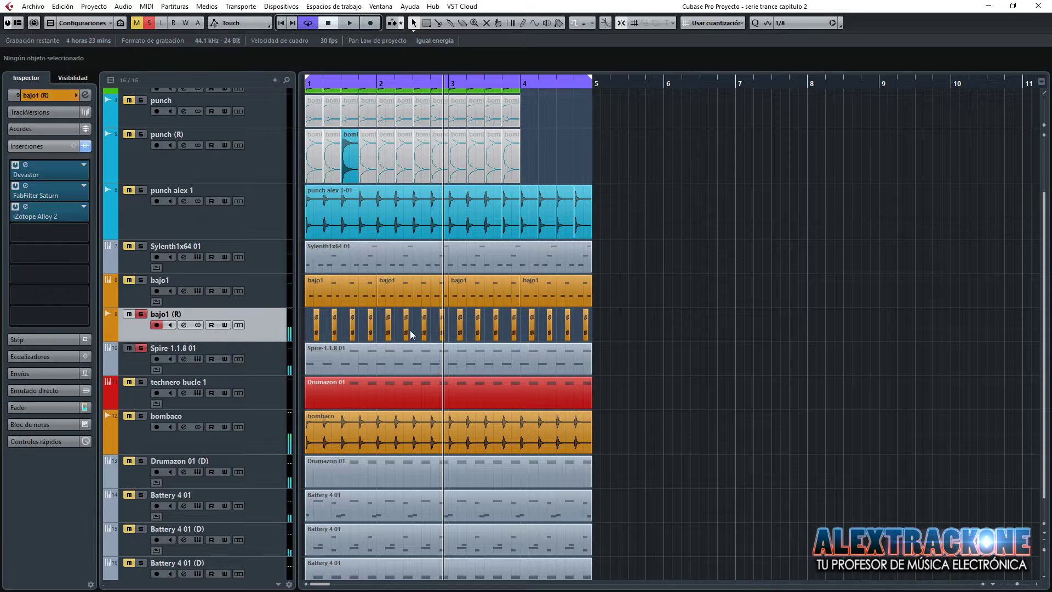
click(84, 233)
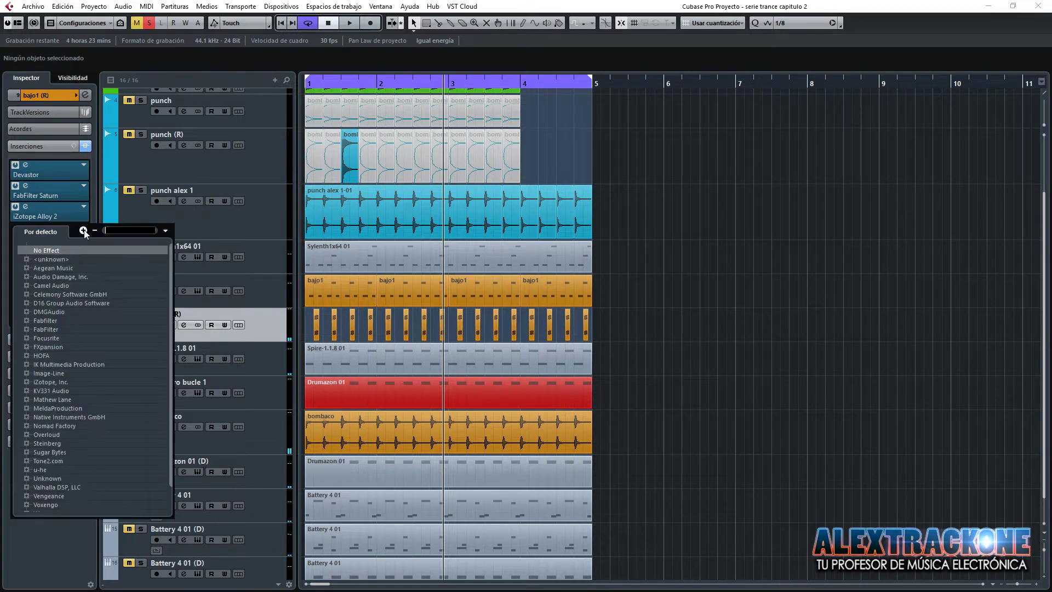
click(26, 321)
click(26, 321)
click(27, 328)
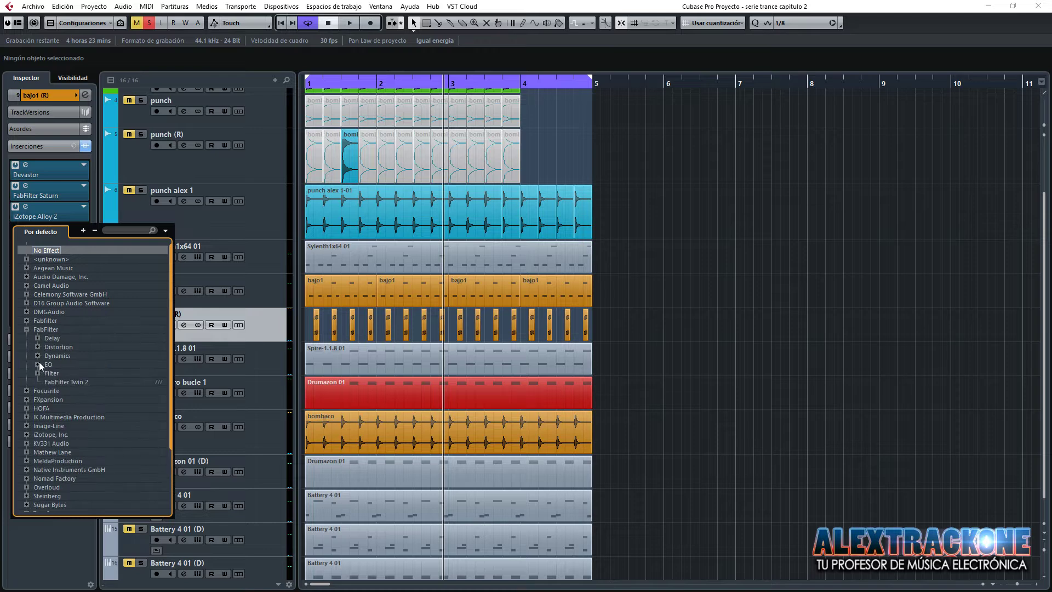
click(37, 363)
click(84, 370)
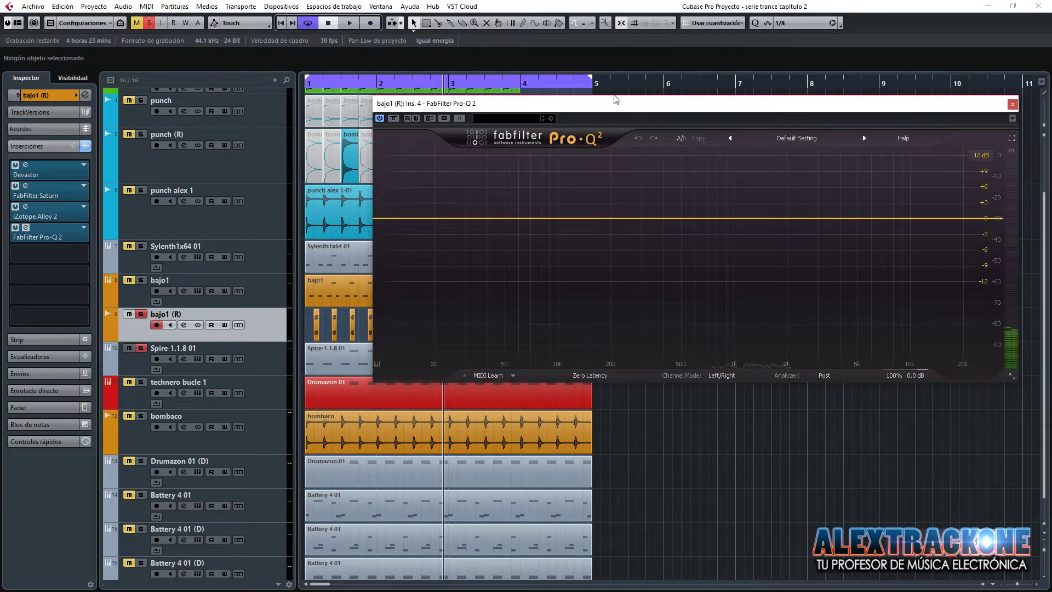
drag(616, 98, 667, 105)
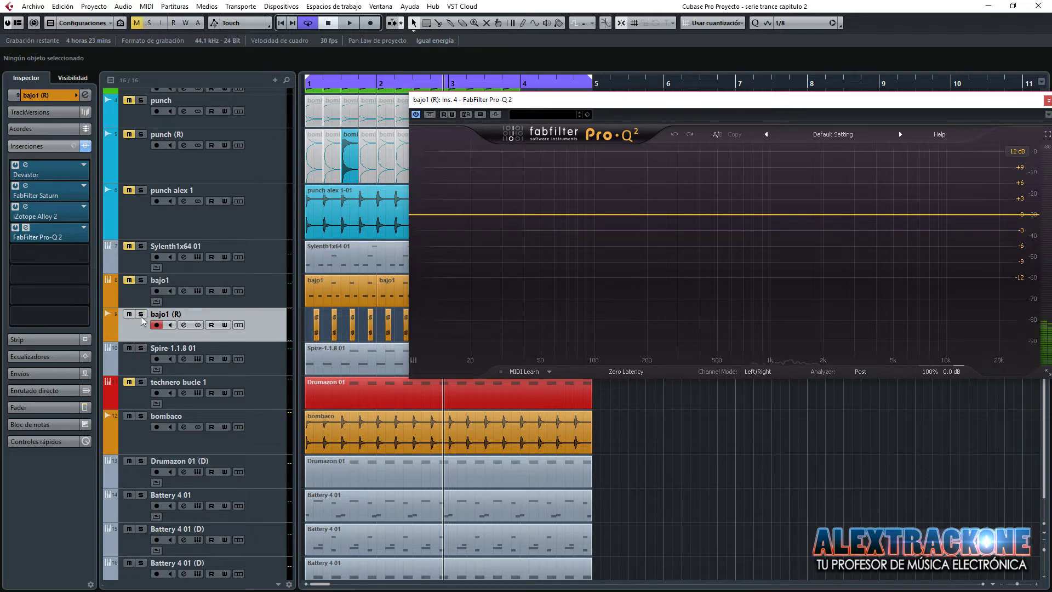
Play bajo1 (R) soloed and add a bell band boosting about 10.9 dB near 4.8 kHz in Pro-Q 2.
key(space)
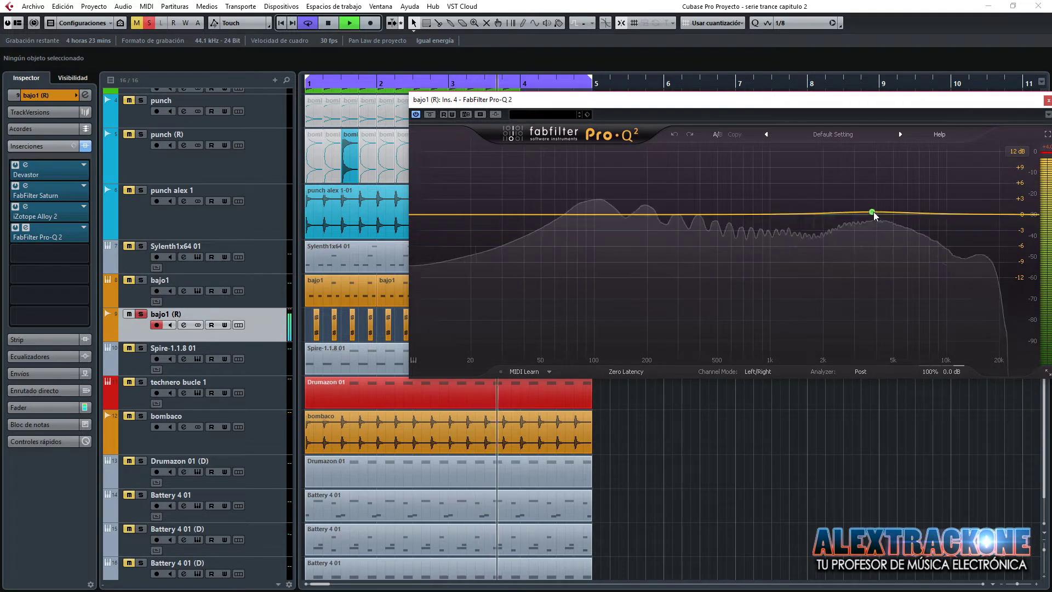
drag(957, 219, 891, 159)
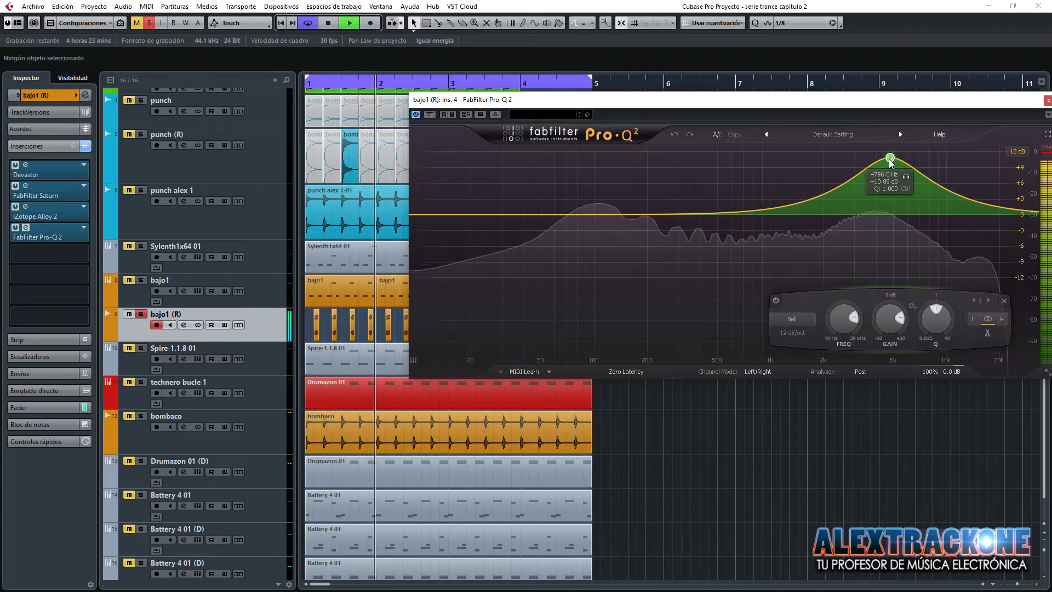
key(space)
key(space)
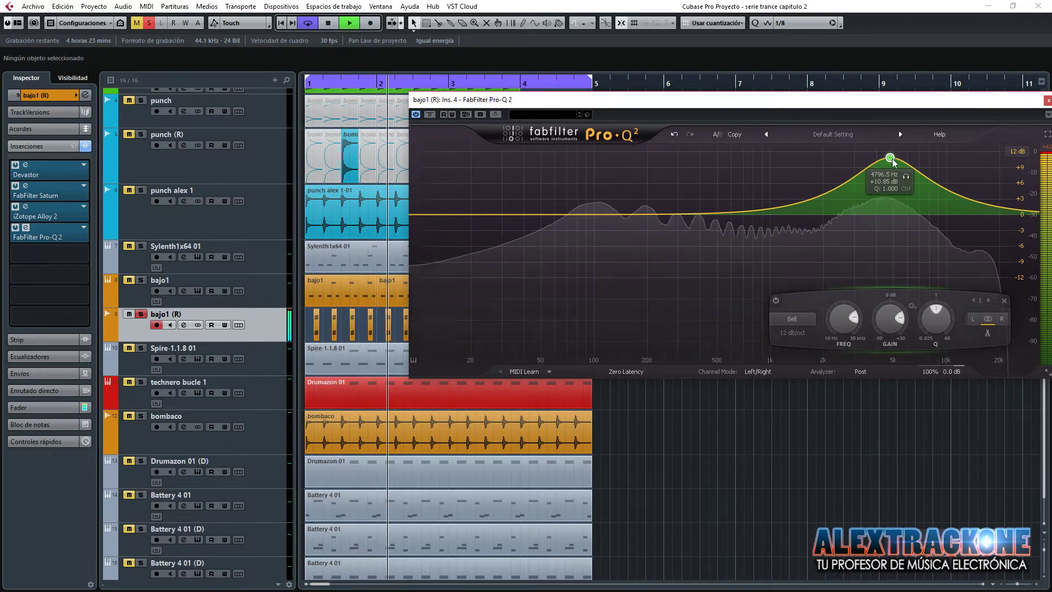
Turn the bell band into a cut of about 8 dB near 4.7 kHz while auditioning bajo1 (R).
drag(891, 160, 869, 262)
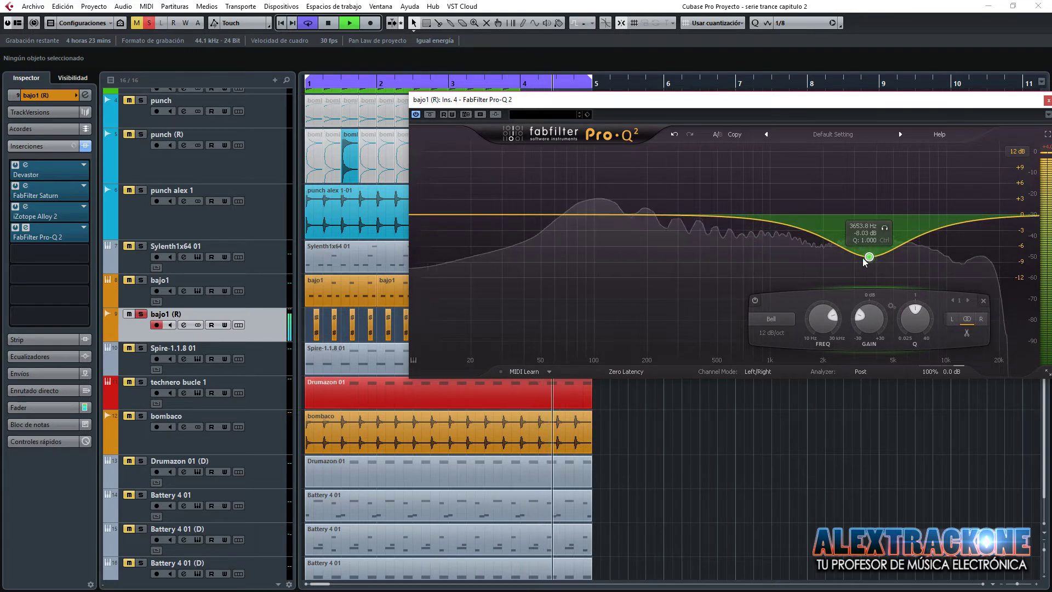
key(space)
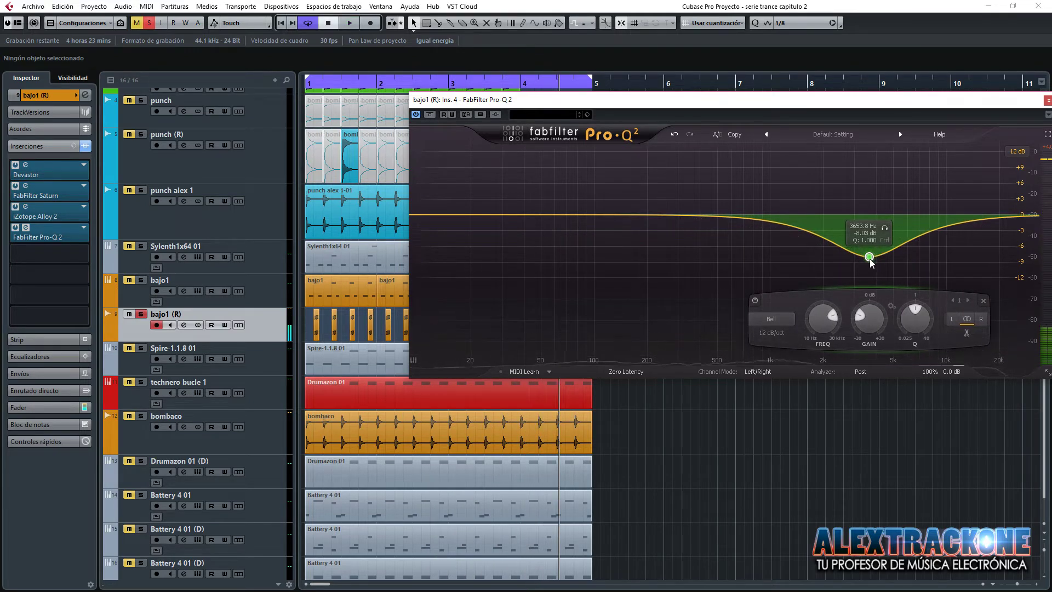
drag(868, 256, 889, 257)
key(space)
key(space)
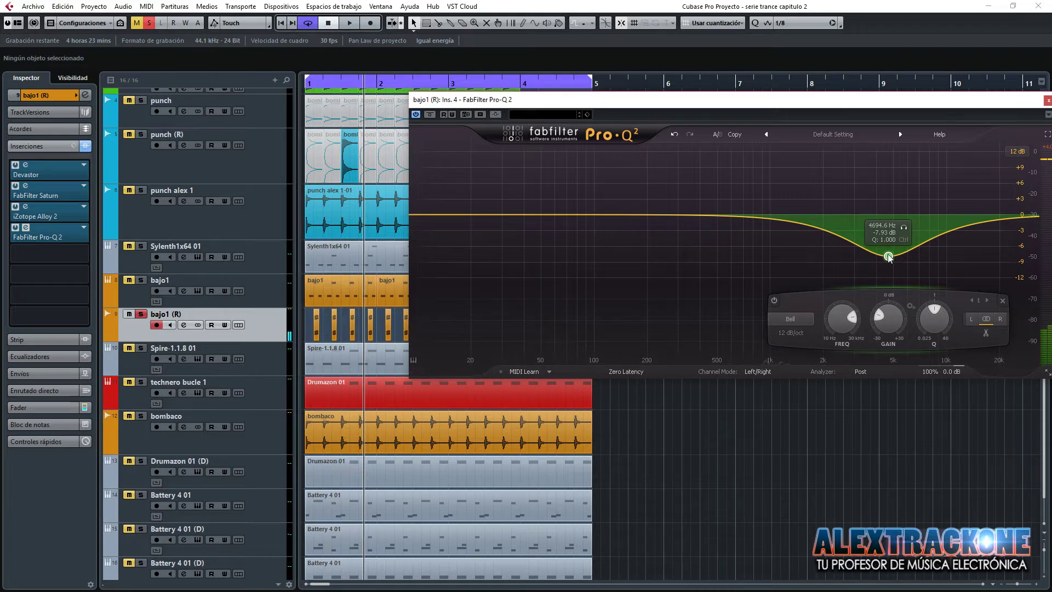
Set the bell band to 4500 Hz with about -1.8 dB gain, a Q of about 4.7 and a 36 dB/oct slope.
drag(888, 257, 868, 227)
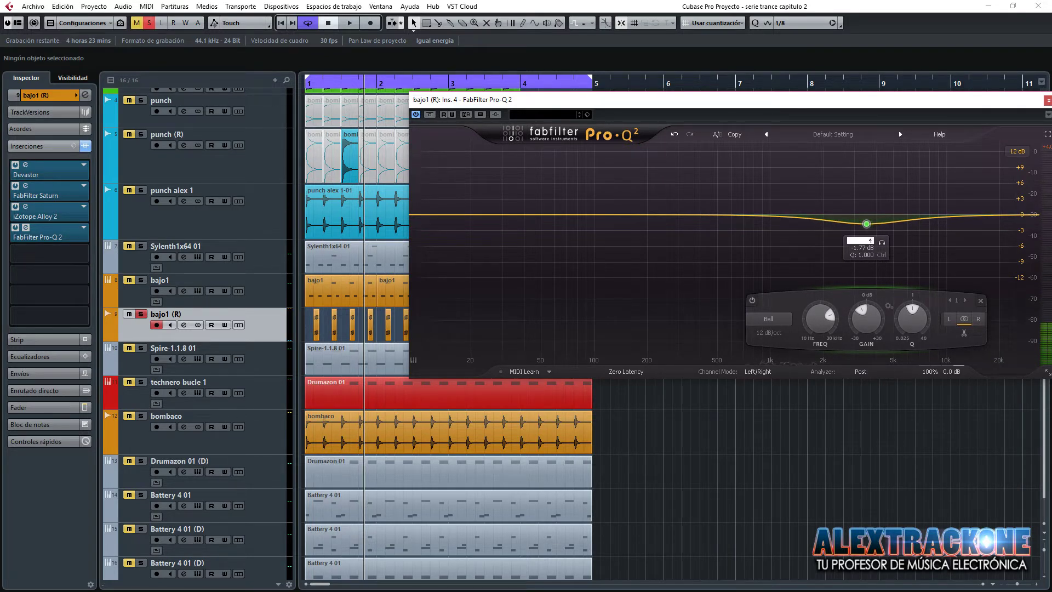
key(Return)
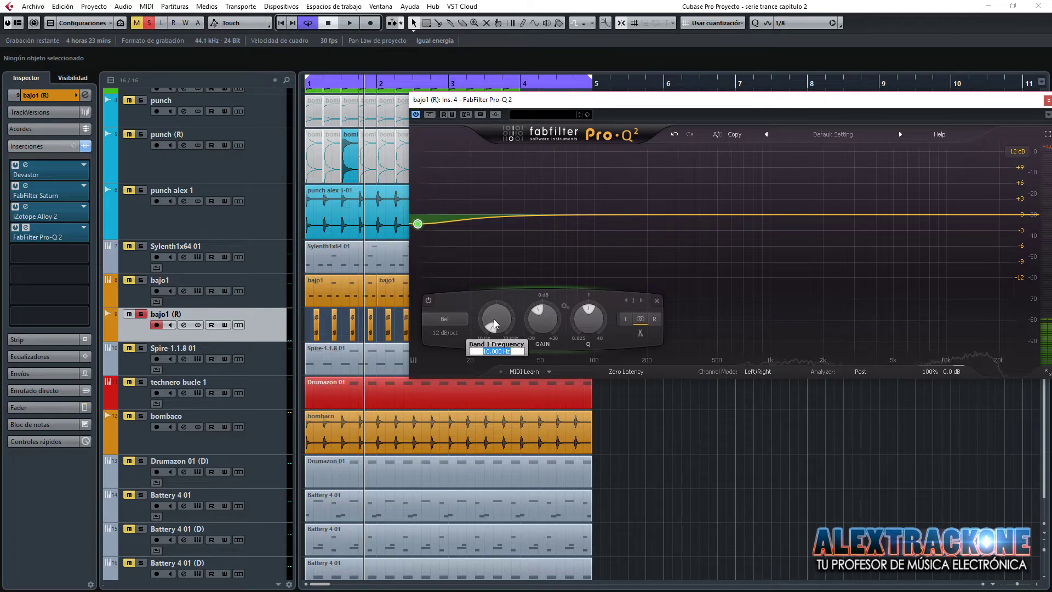
text(4.5)
key(Return)
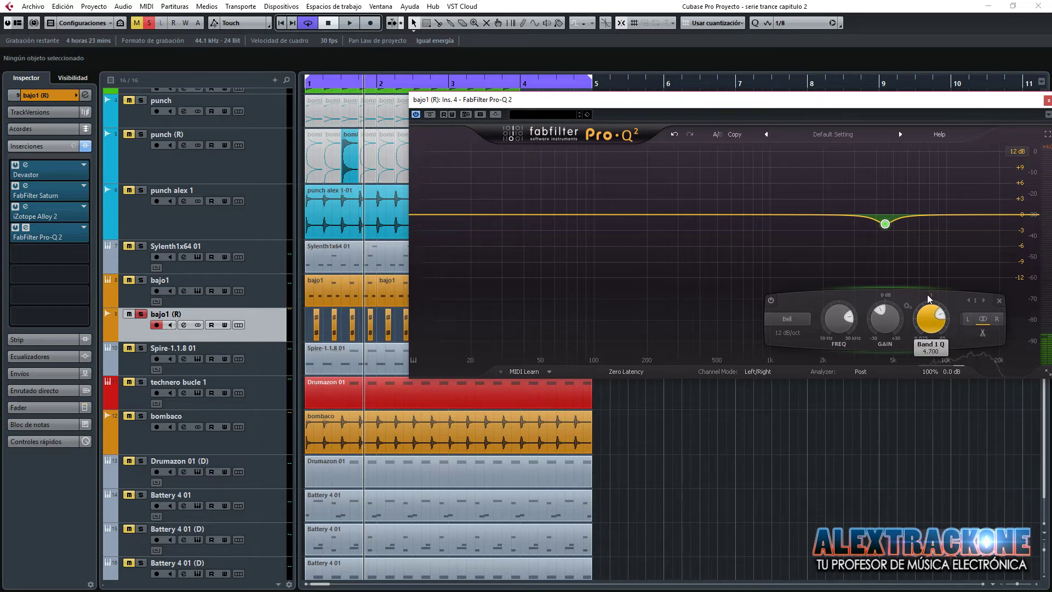
click(777, 334)
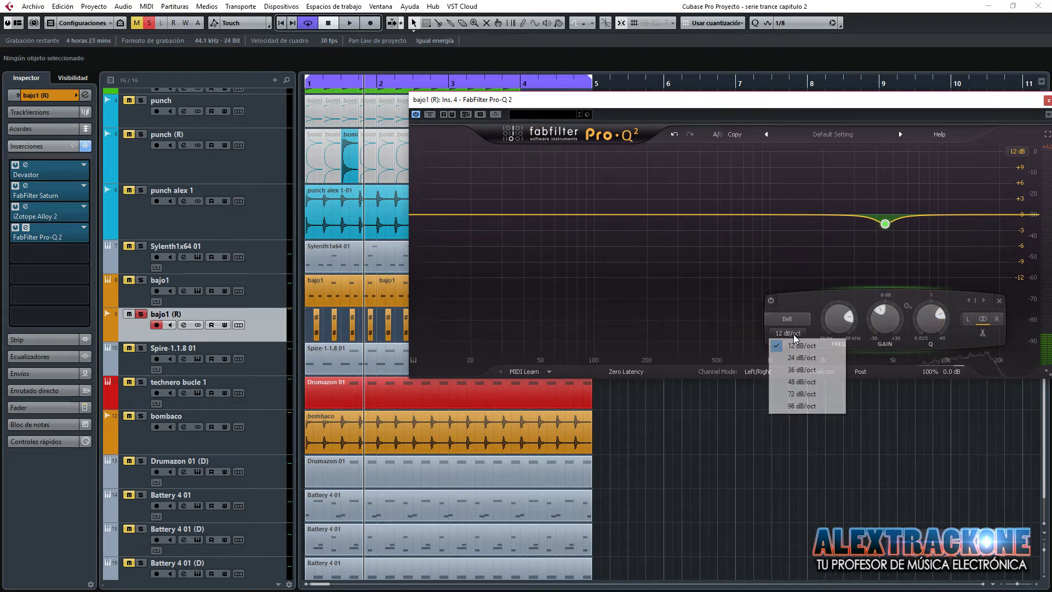
click(807, 369)
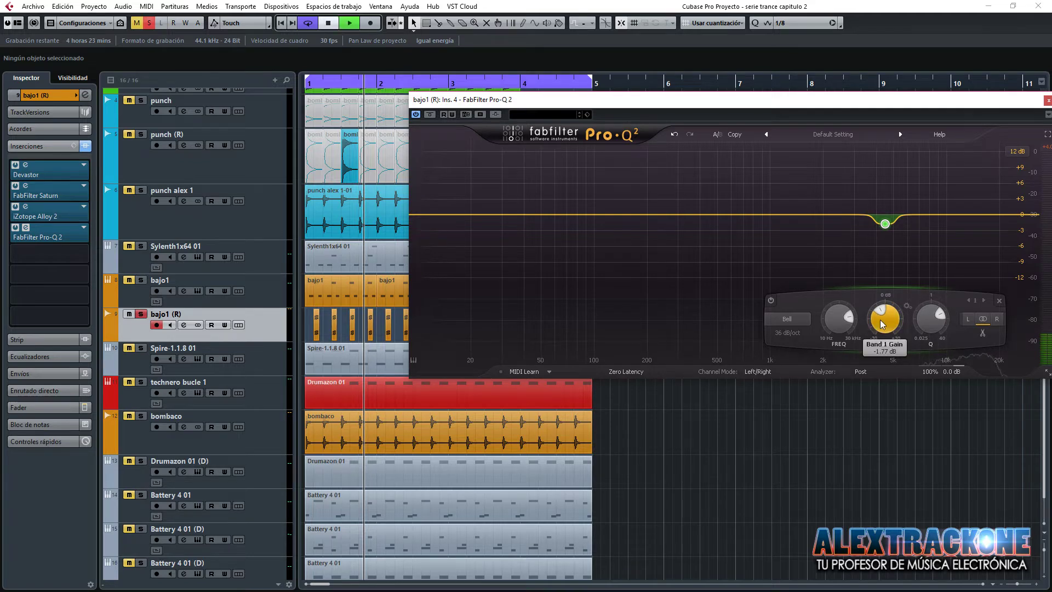
Boost the 4500 Hz band beyond 12 dB during playback and widen its Q to about 1.75.
drag(882, 323, 886, 269)
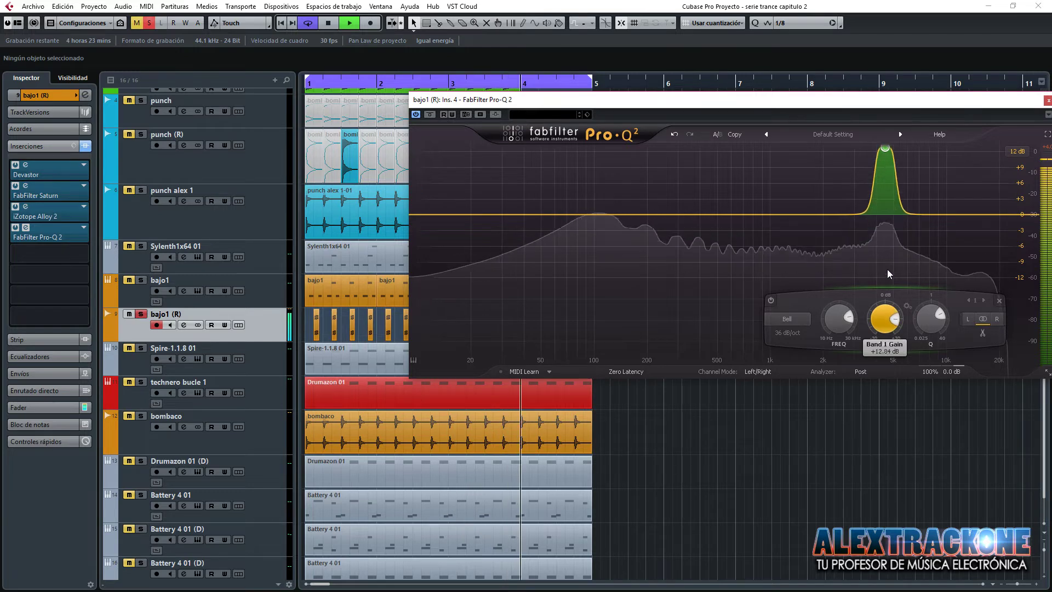
drag(931, 321, 929, 342)
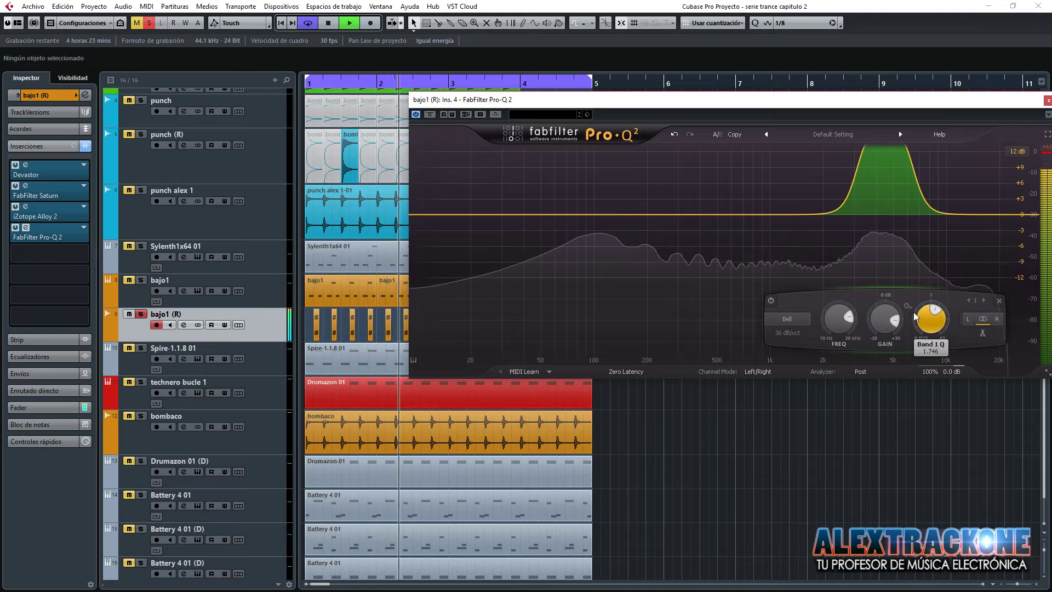
key(space)
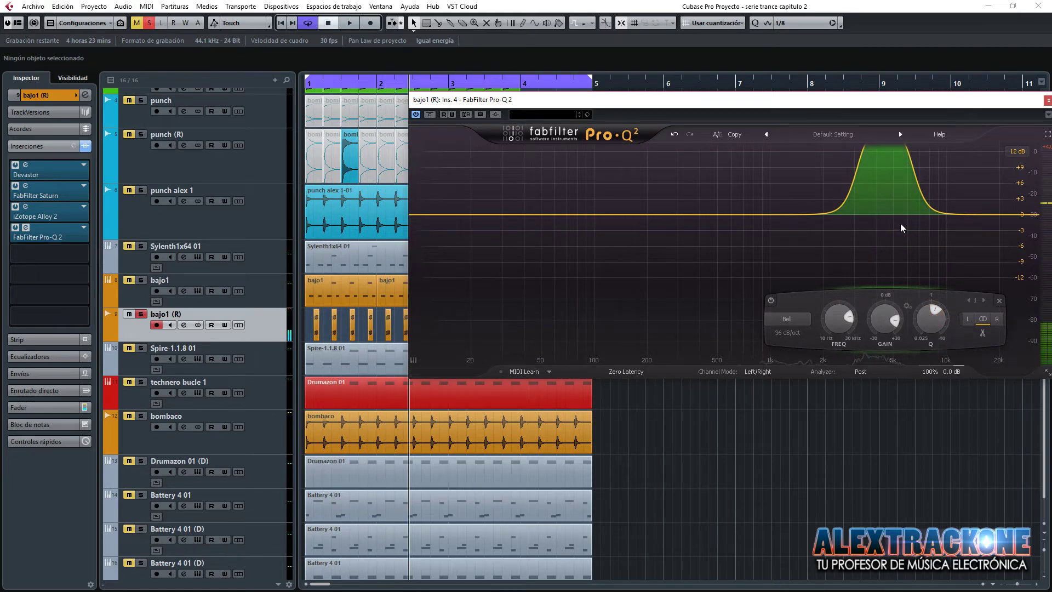
Lower the 4500 Hz band's gain to about -8.1 dB and audition the cut.
drag(885, 319, 898, 376)
key(space)
drag(882, 322, 894, 344)
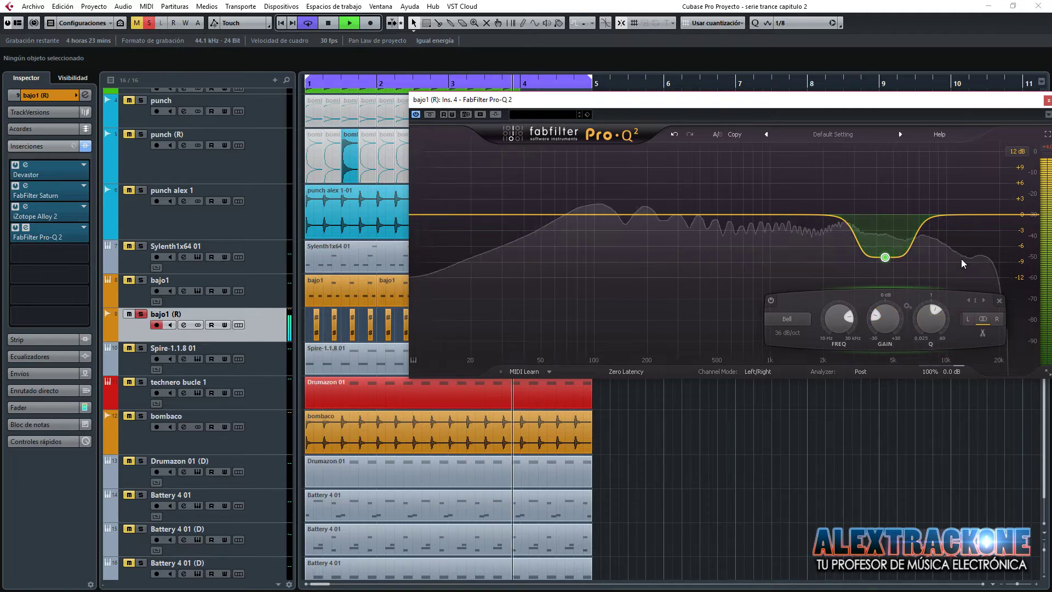
key(space)
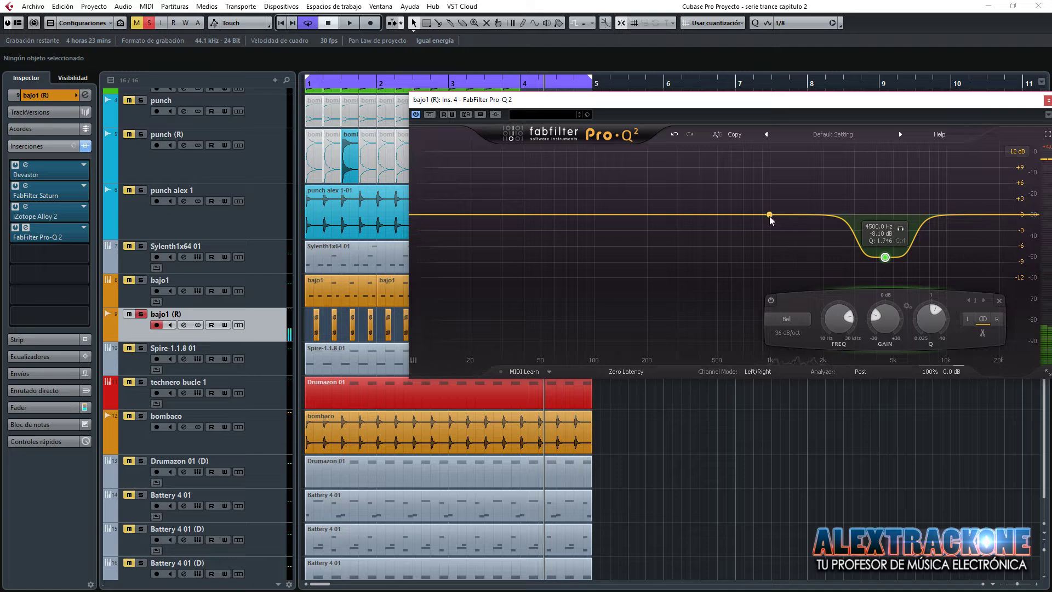
Add a second bell band with a 36 dB/oct slope above 10 kHz and boost it about 5 dB during playback.
click(771, 214)
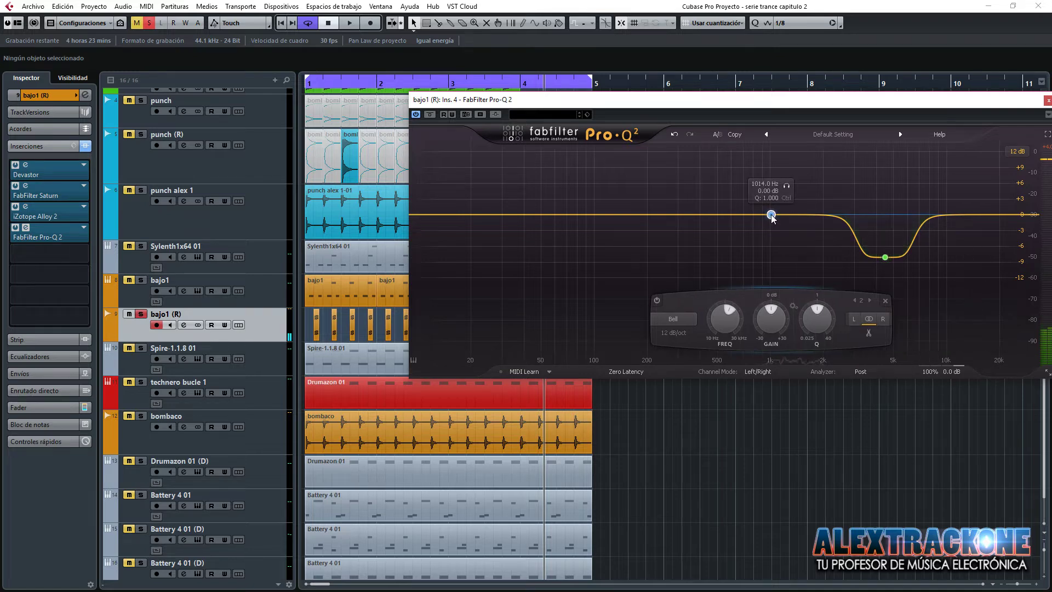
click(674, 333)
click(688, 371)
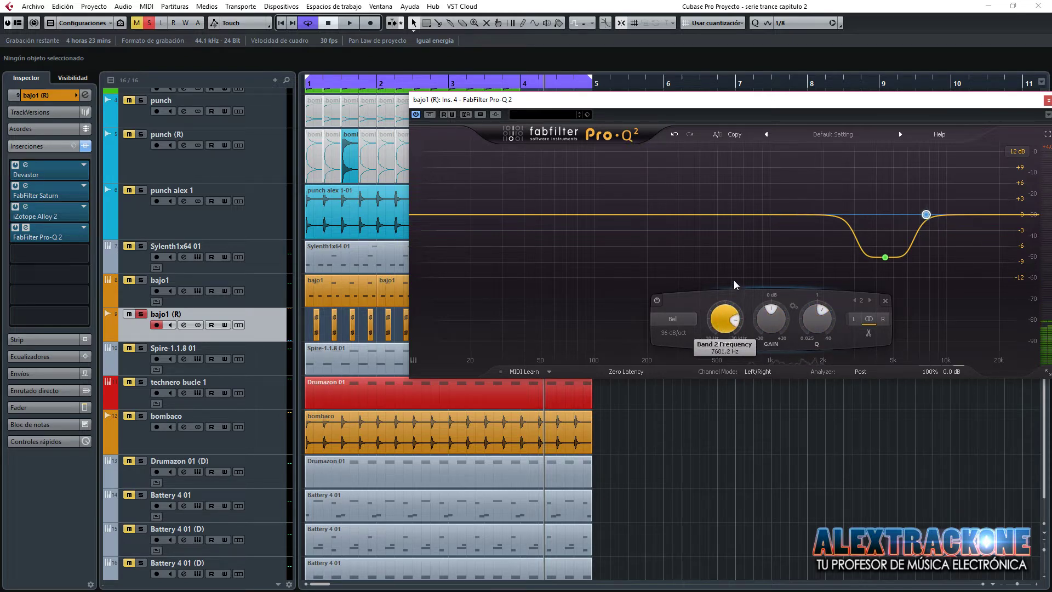
key(space)
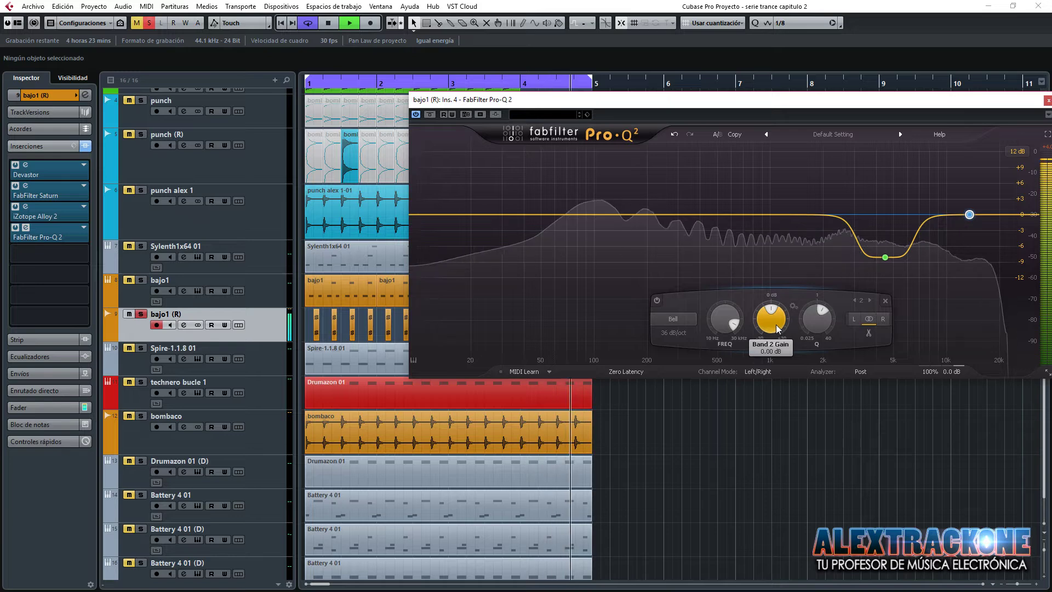
drag(773, 316, 772, 300)
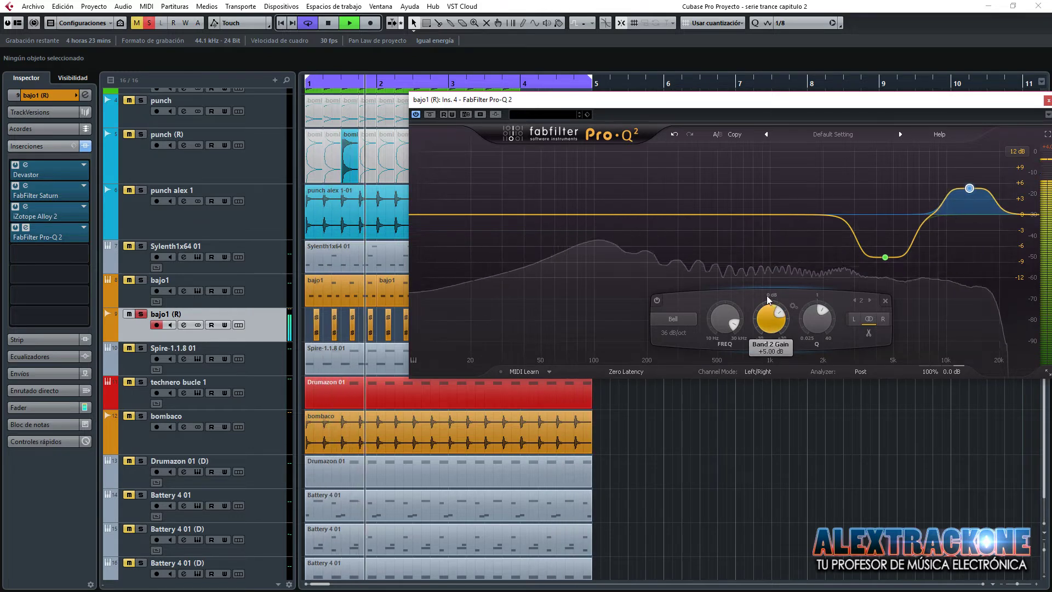
Tune the high bell band to about 12669 Hz during playback and set its boost to about 8 dB.
drag(721, 325, 775, 306)
drag(718, 322, 726, 327)
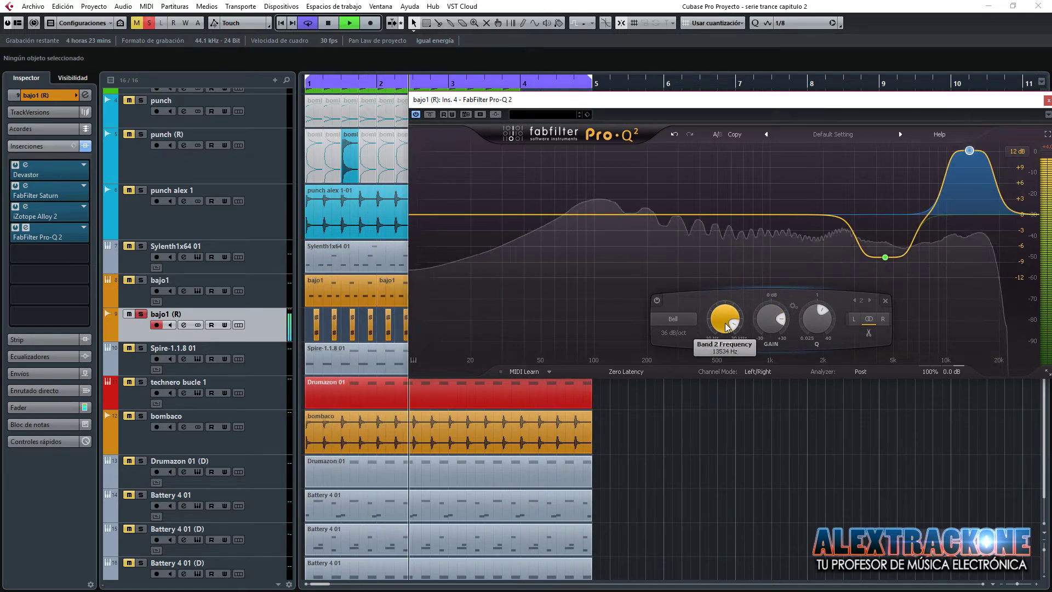
drag(725, 323, 758, 331)
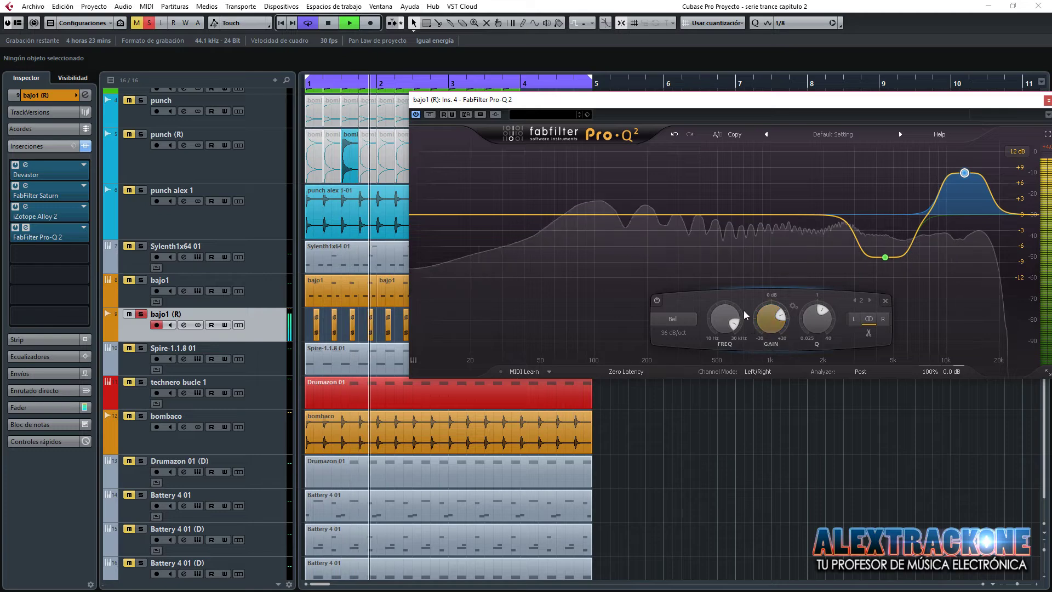
Reduce the high bell band's gain to about 4.3 dB while the bass plays, and stop playback.
click(1048, 100)
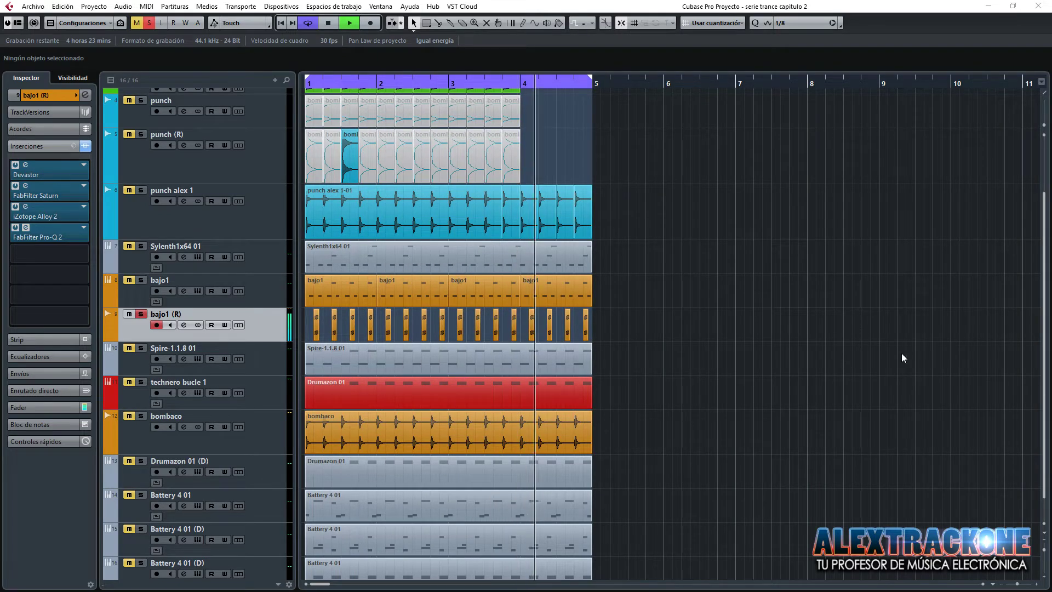
click(722, 277)
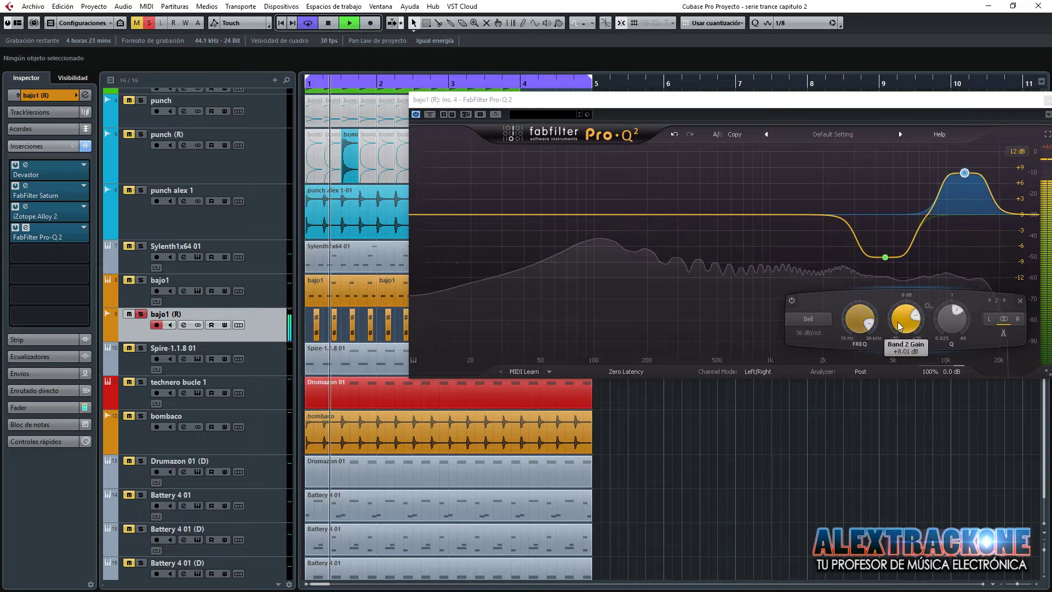
drag(901, 324, 899, 331)
drag(899, 332, 901, 337)
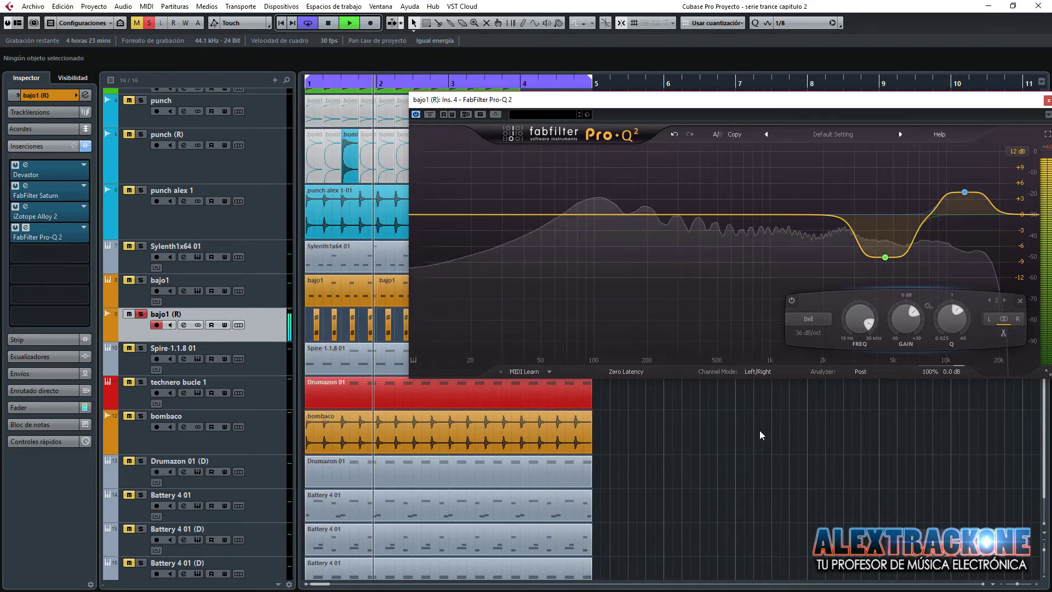
key(space)
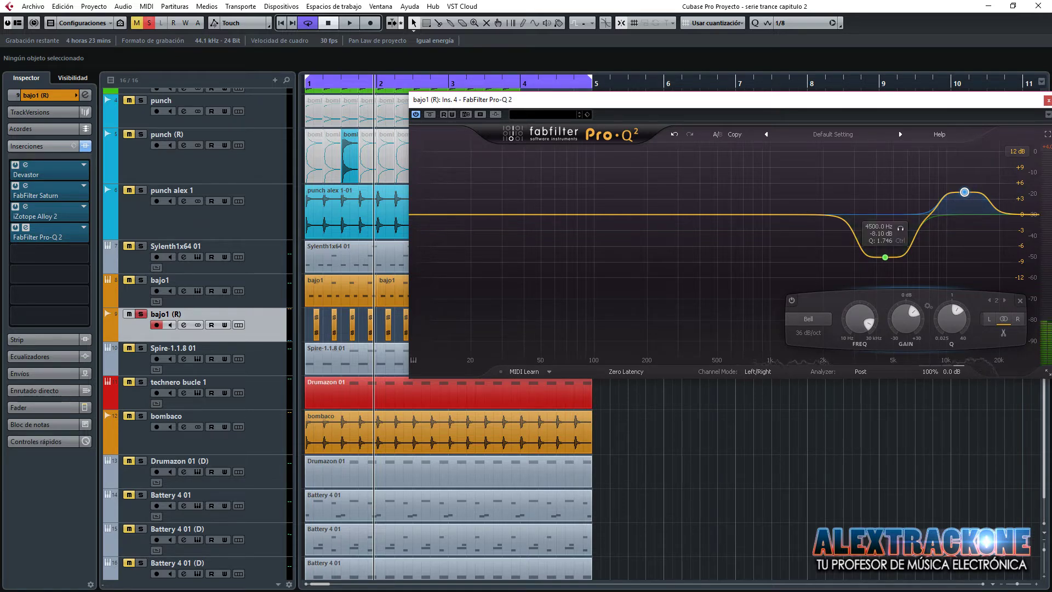
Play the bass loop and compare it repeatedly with the Pro-Q 2 equalization bypassed and active, leaving it active.
key(alt+Tab)
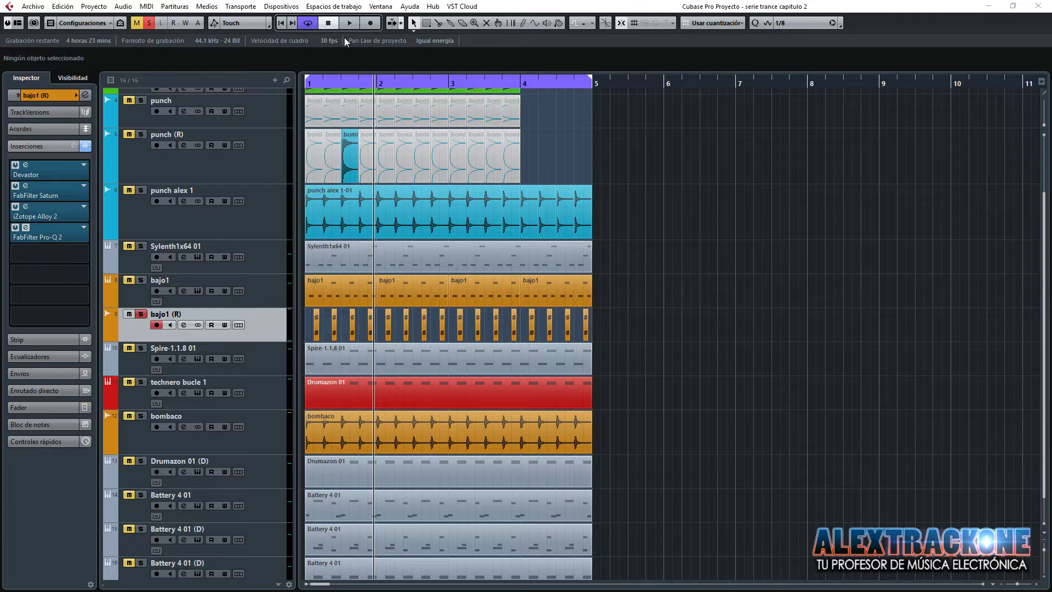
click(347, 23)
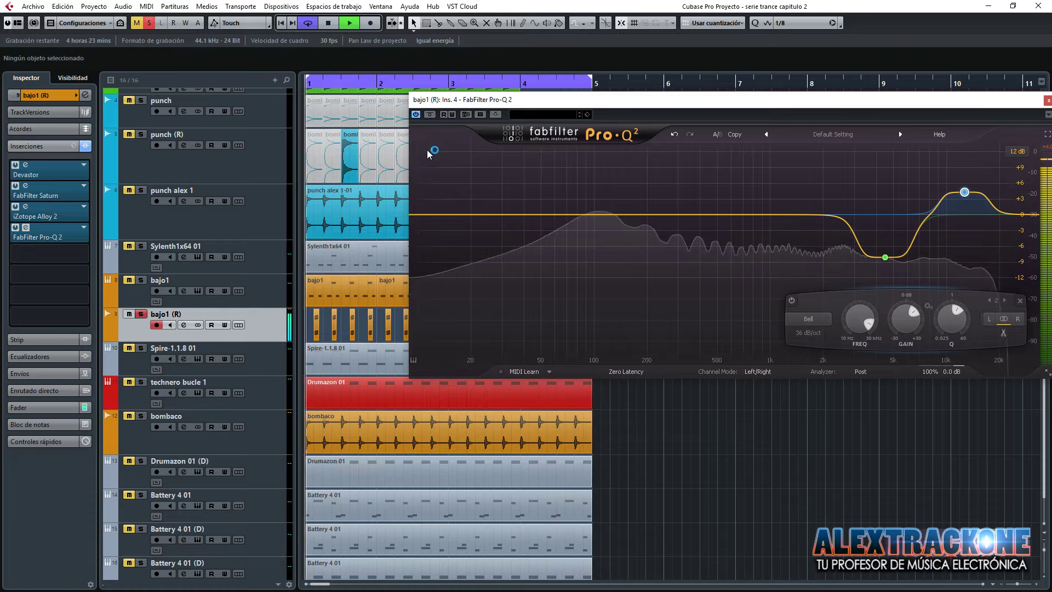
click(430, 114)
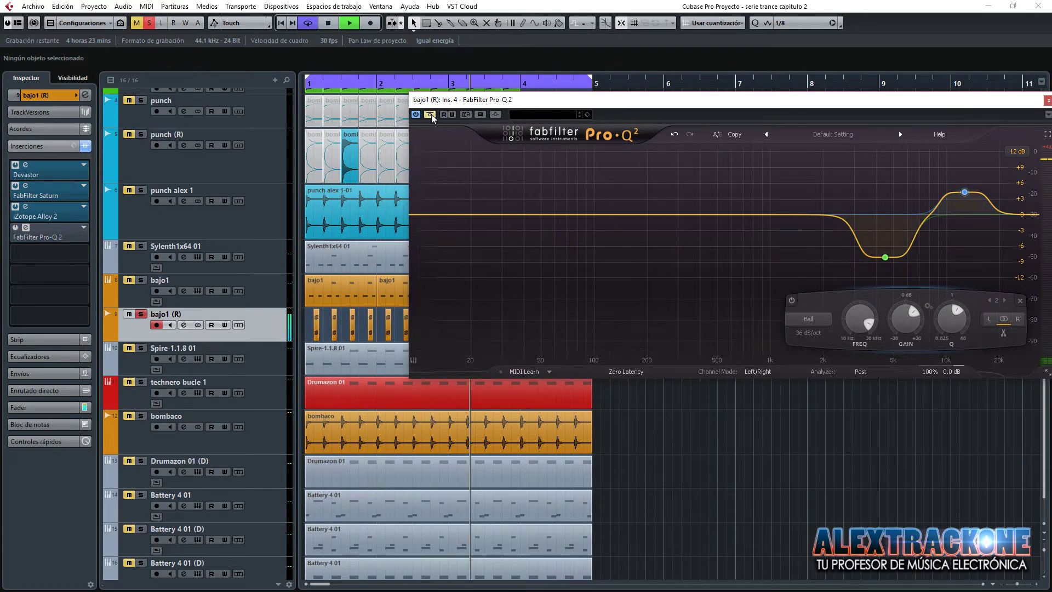
click(431, 114)
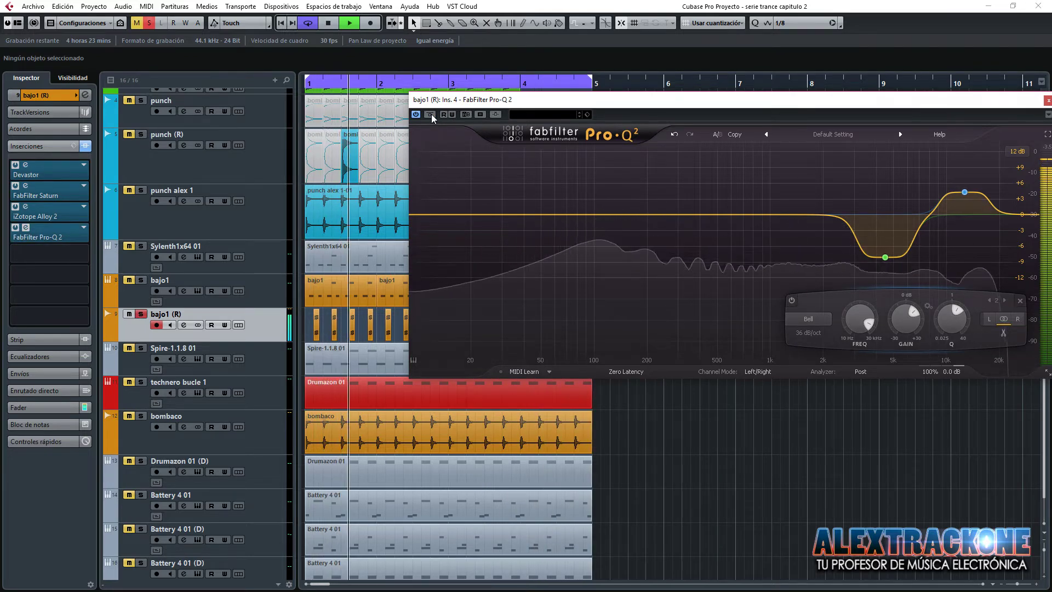
click(430, 115)
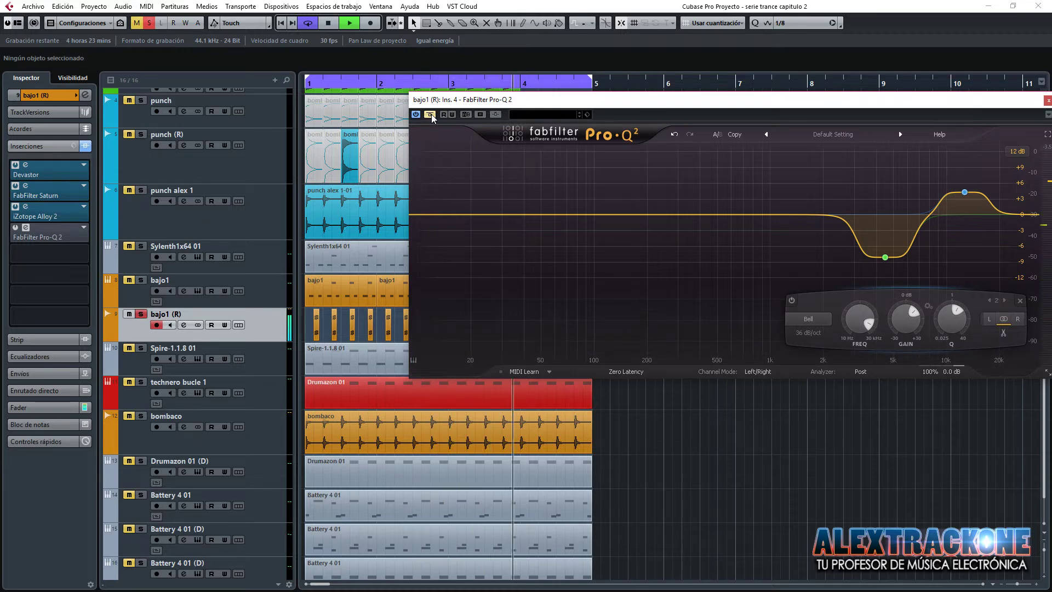
click(430, 115)
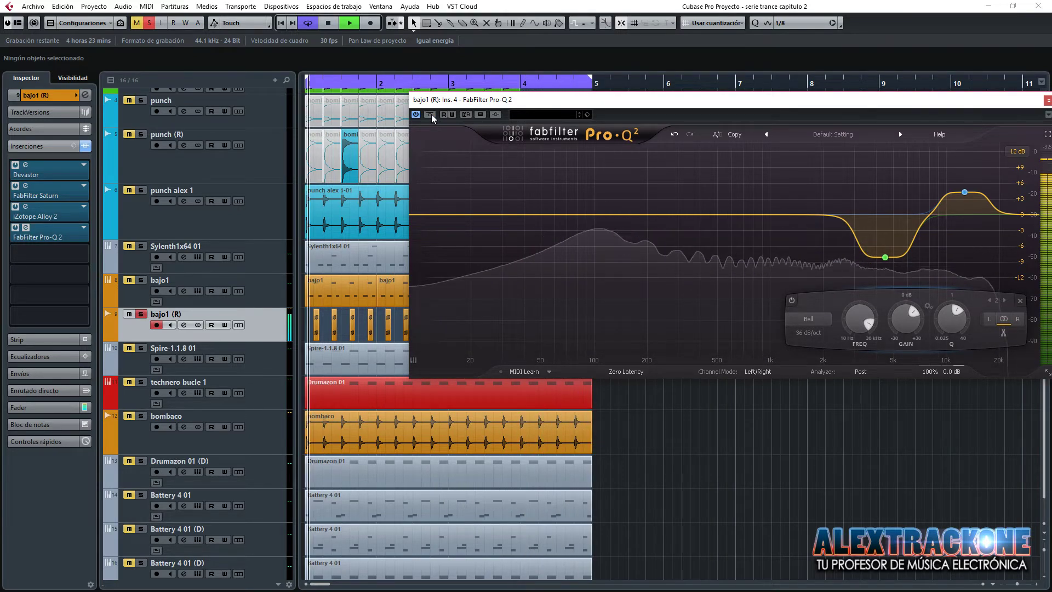
click(431, 115)
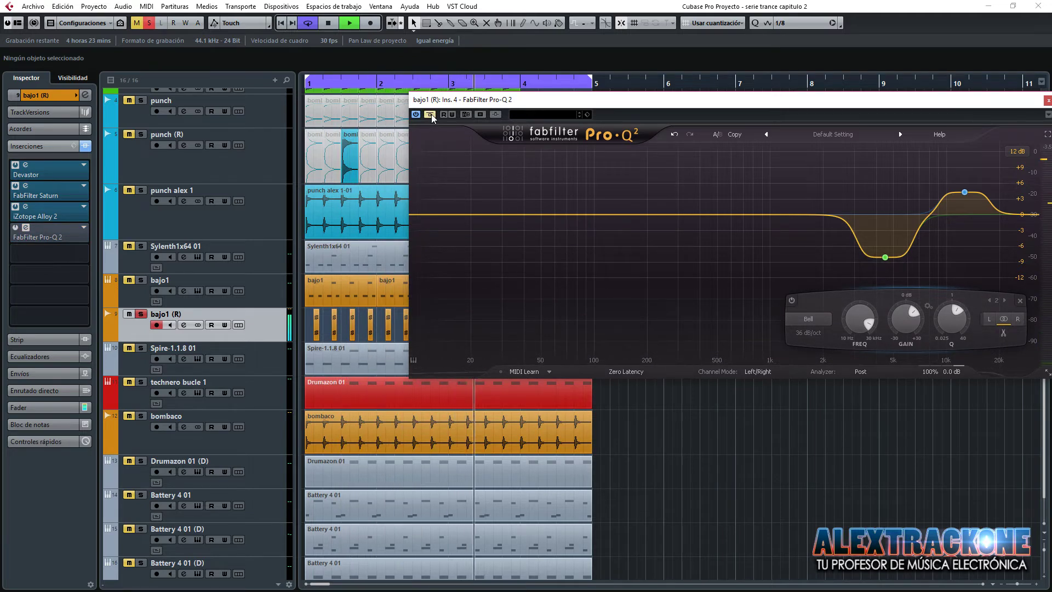
click(430, 114)
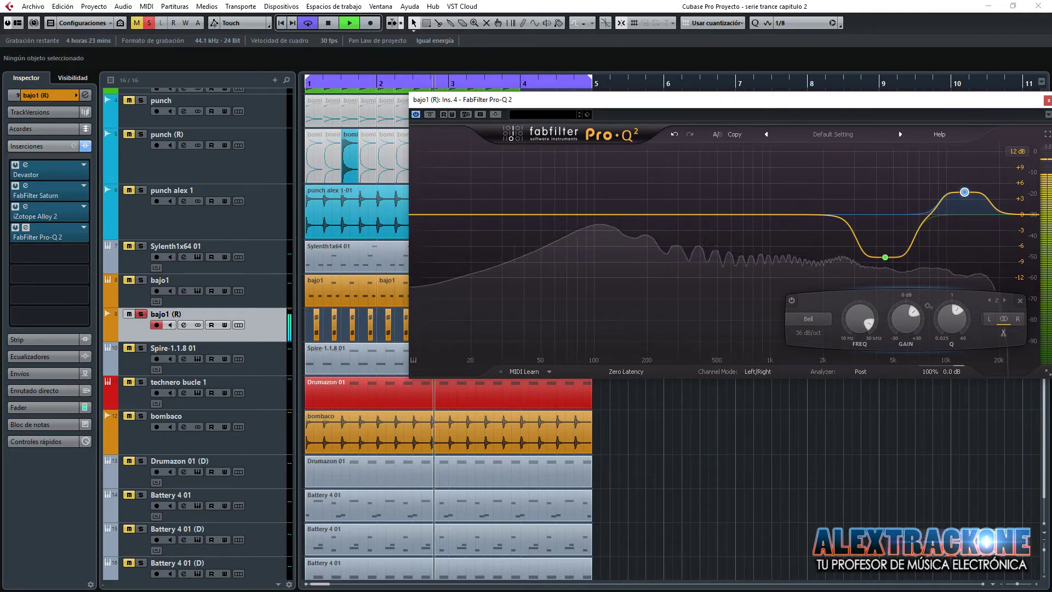
click(747, 441)
key(space)
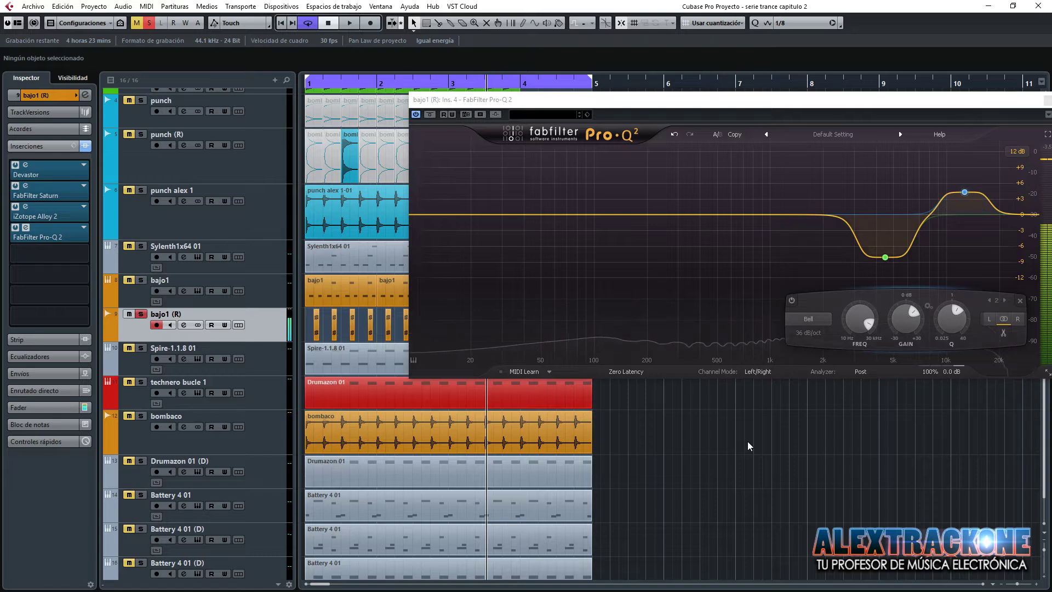
Review the settings of the two Pro-Q 2 bands and close the equalizer.
drag(702, 104, 662, 101)
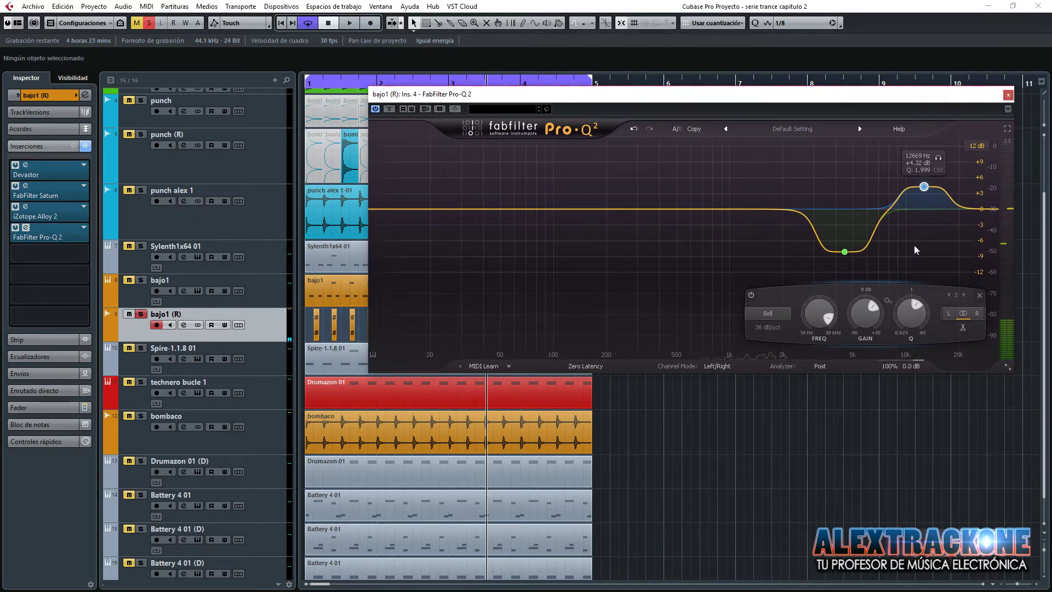
mouse_move(867, 235)
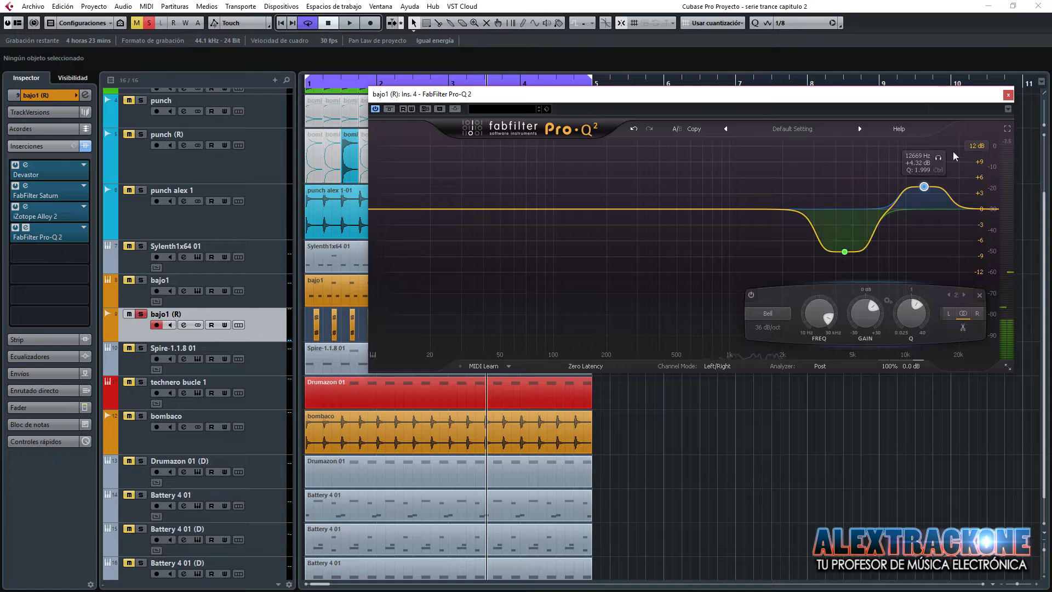
click(1008, 95)
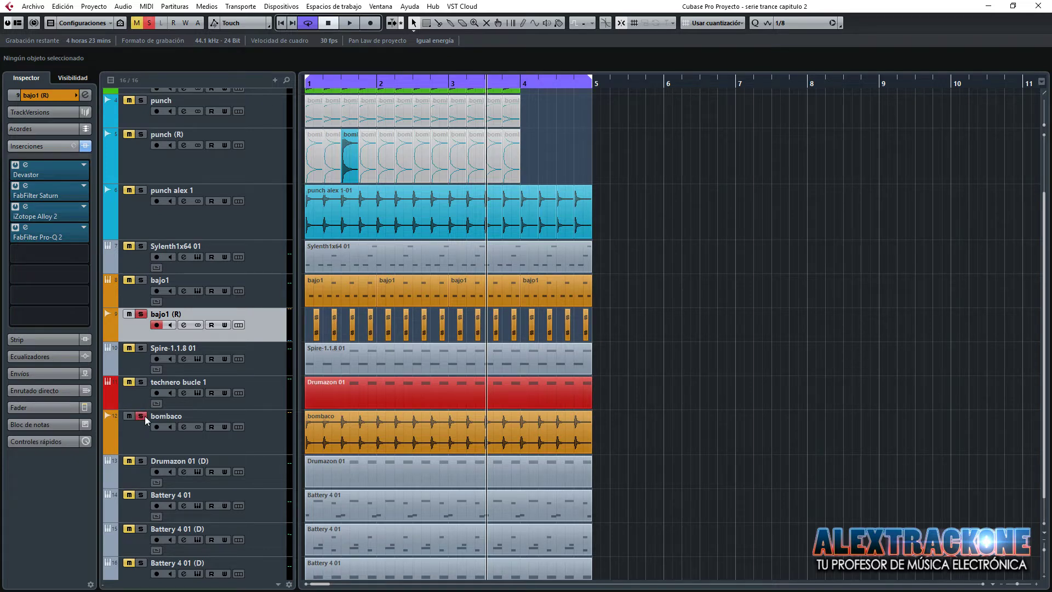
Solo bombaco alongside bajo1 (R) and play both tracks together from the start of the loop.
key(Home)
click(491, 405)
click(491, 417)
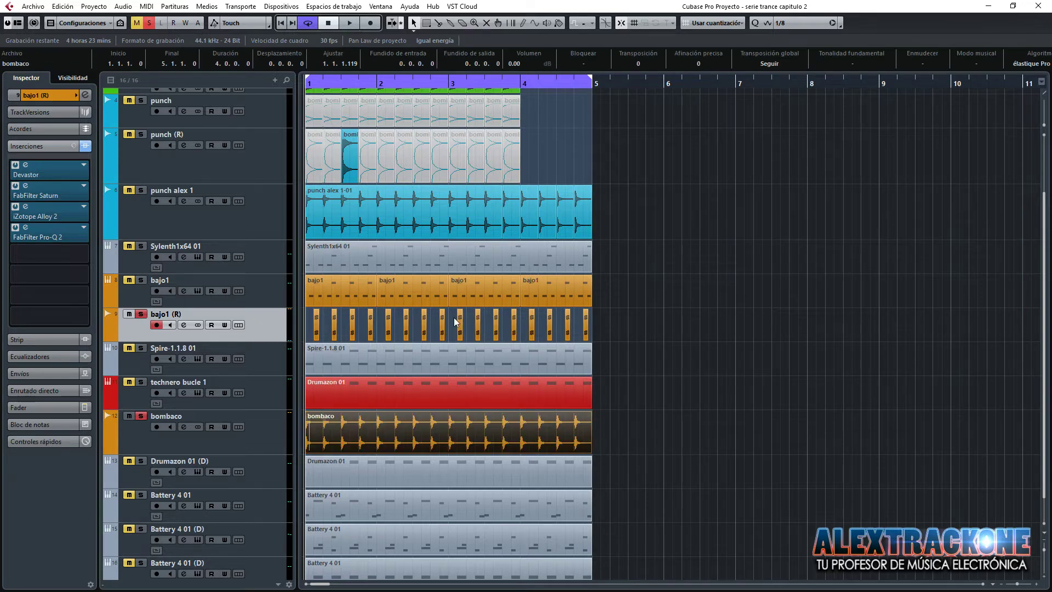
key(space)
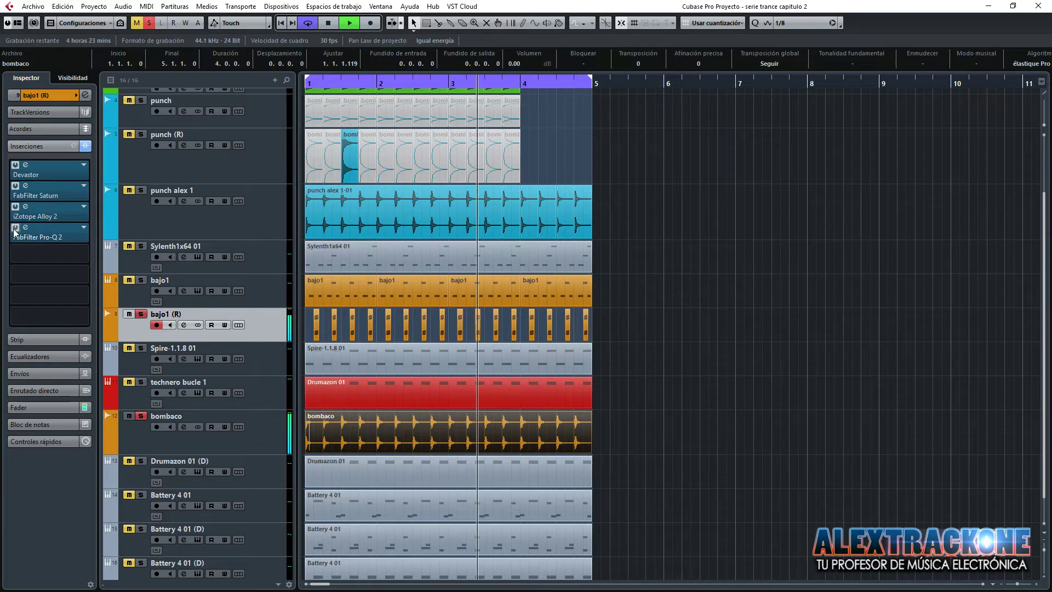
key(space)
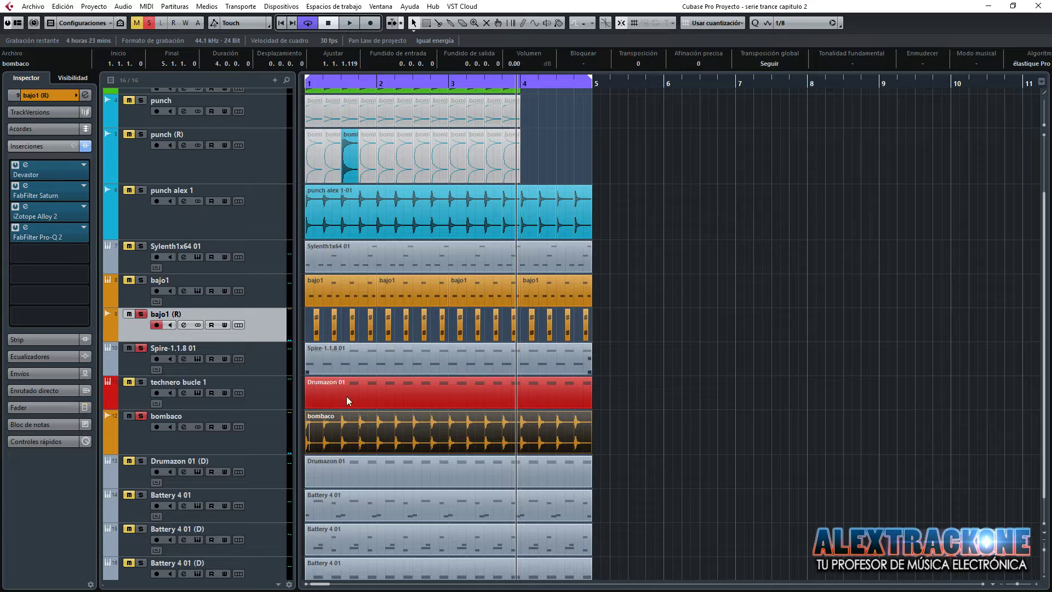
Add Spire-1.1.8 01 to the soloed tracks, select its part and play the three layers together.
key(space)
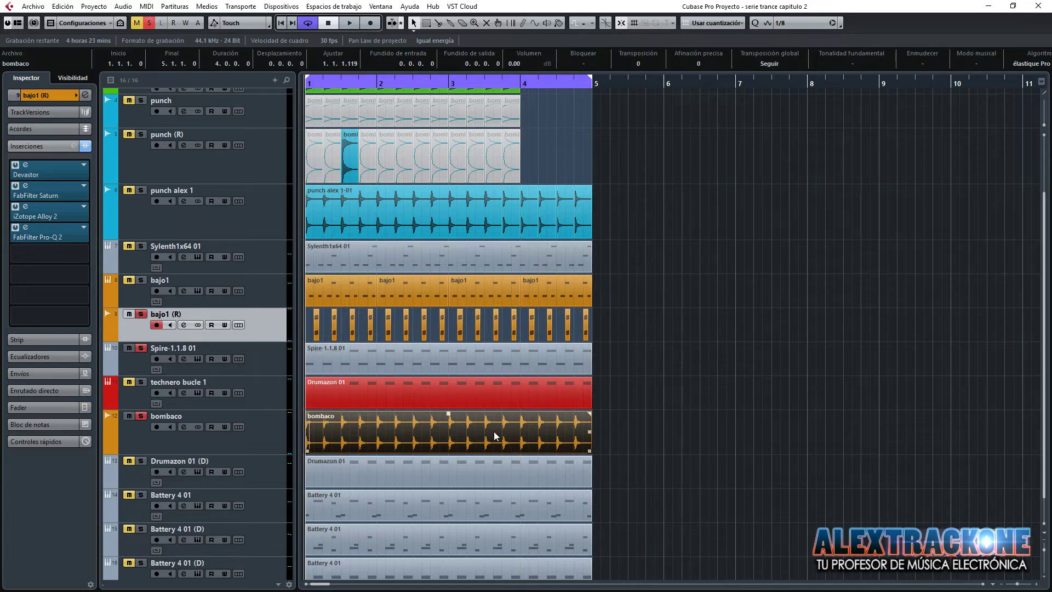
drag(704, 323, 285, 318)
click(540, 355)
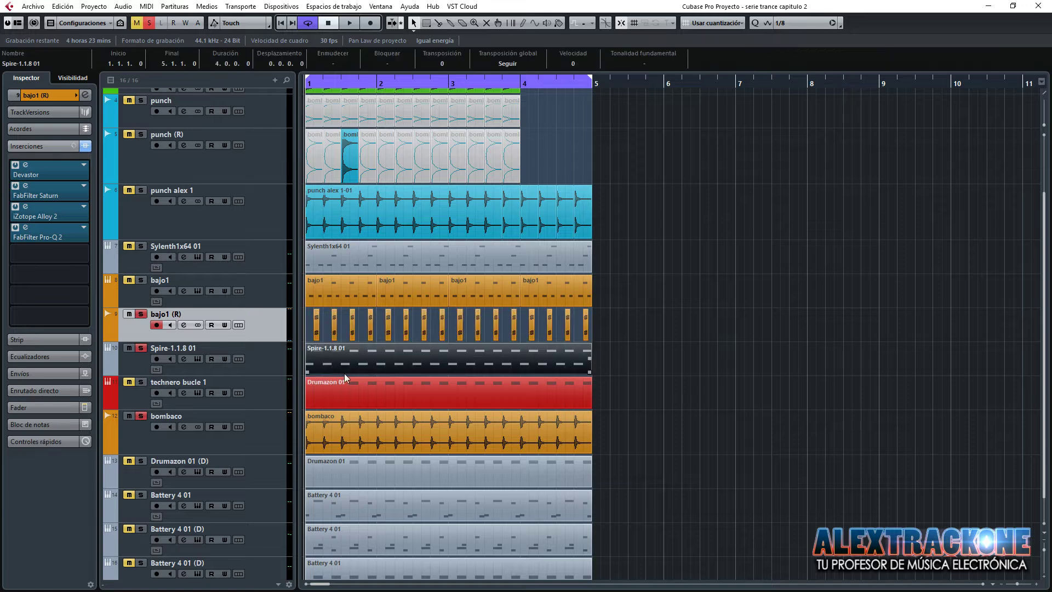
key(space)
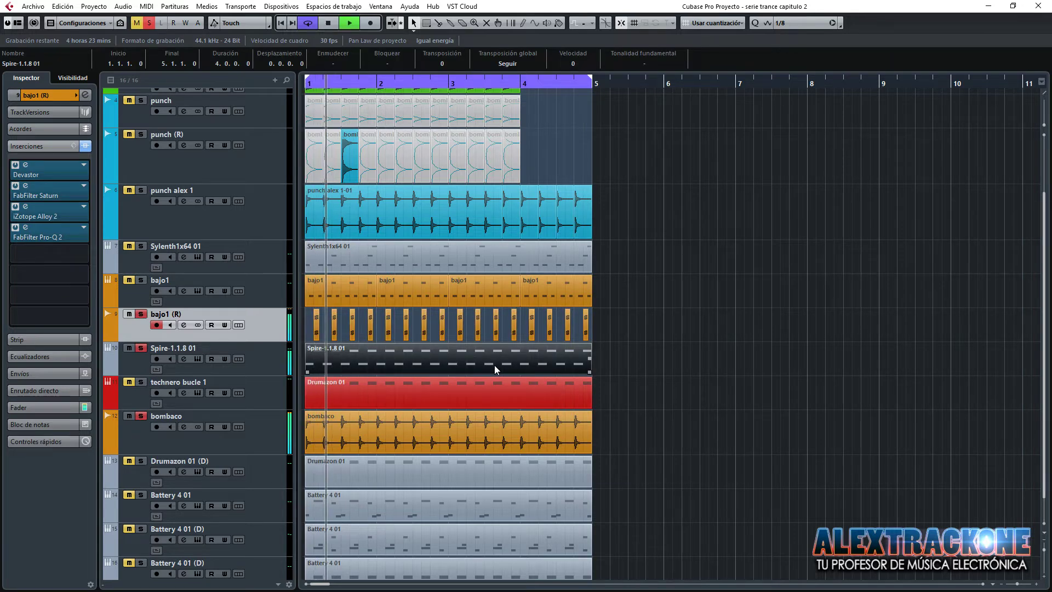
Open the Spire-1.1.8 instrument, switch oscillator 1 from Classic to FM and raise its ctrlA amount during playback.
click(270, 362)
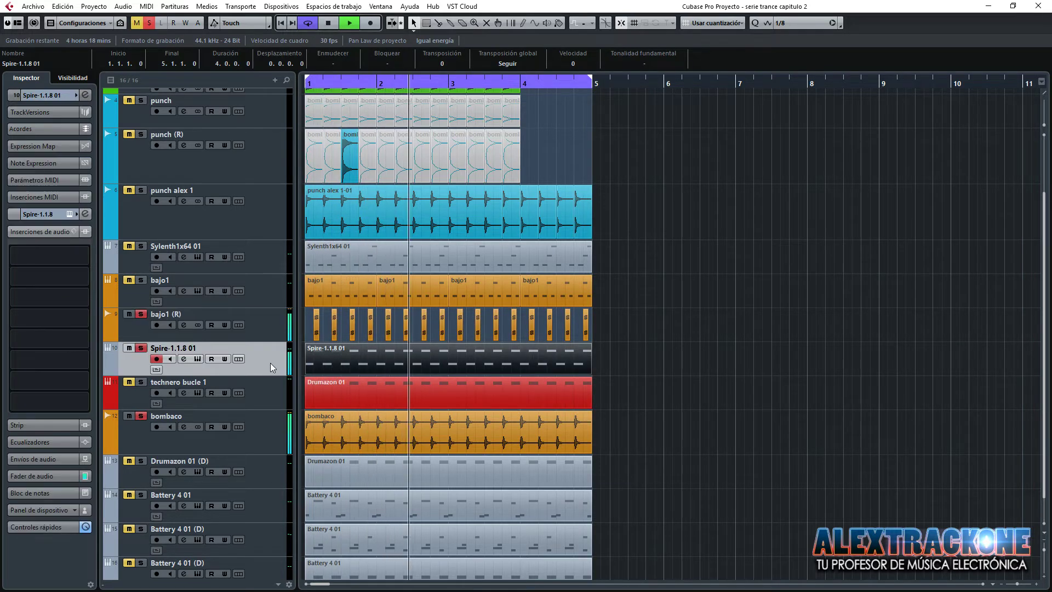
click(70, 215)
click(554, 141)
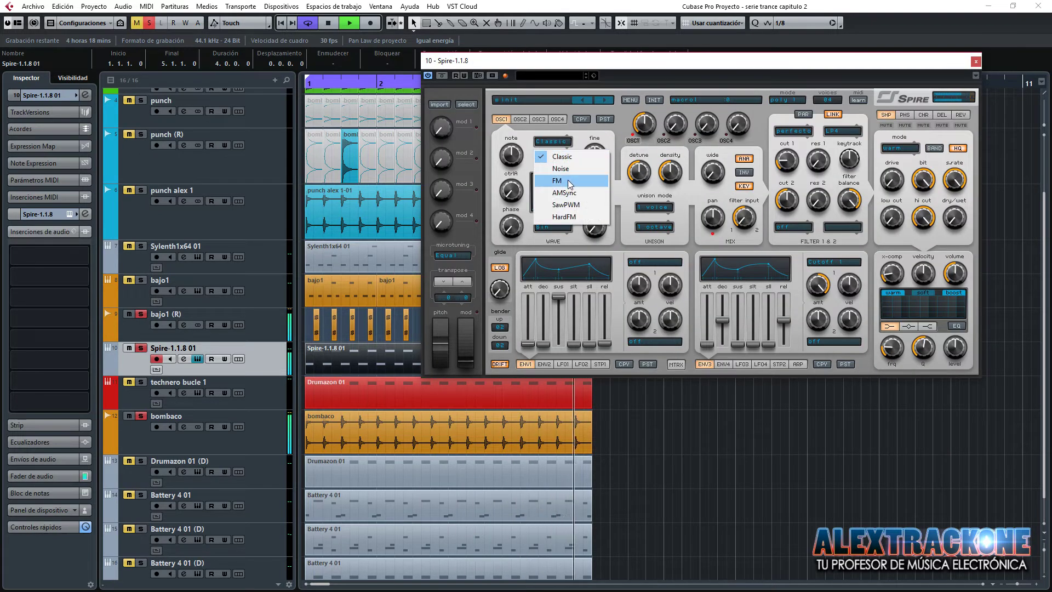
click(560, 173)
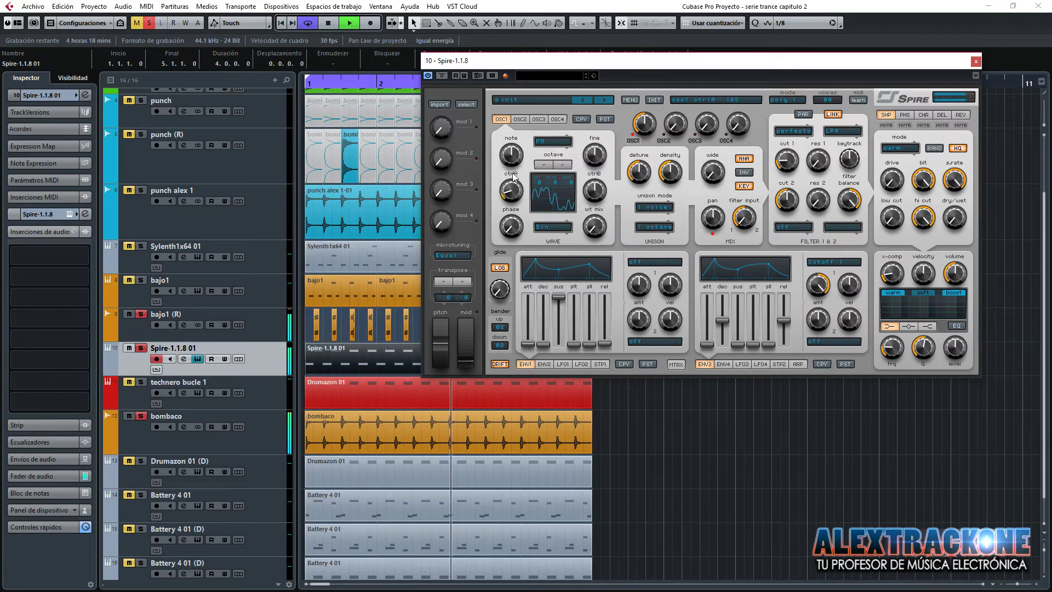
drag(517, 192, 514, 158)
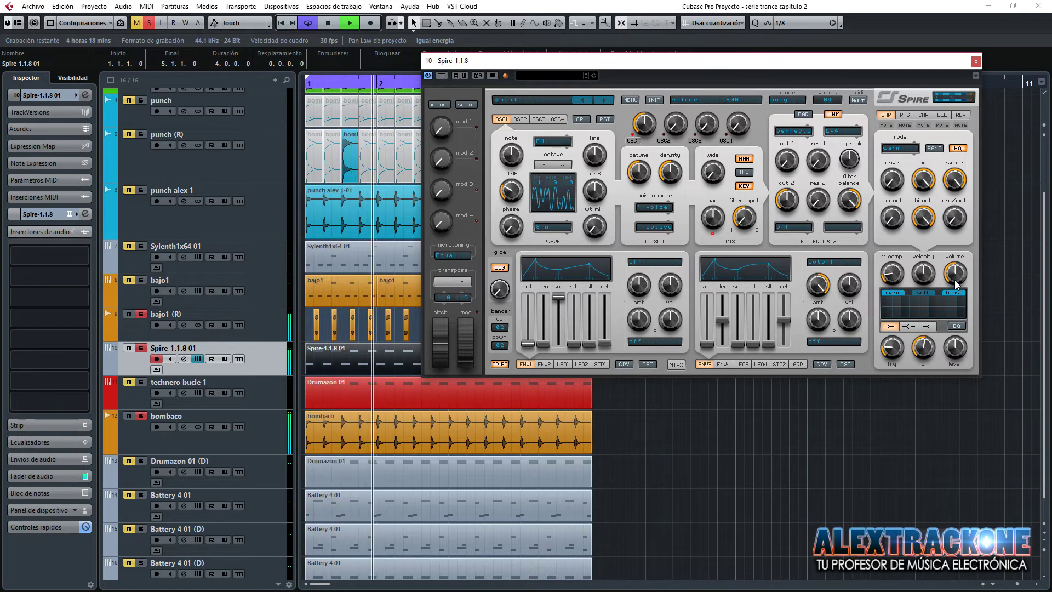
click(667, 416)
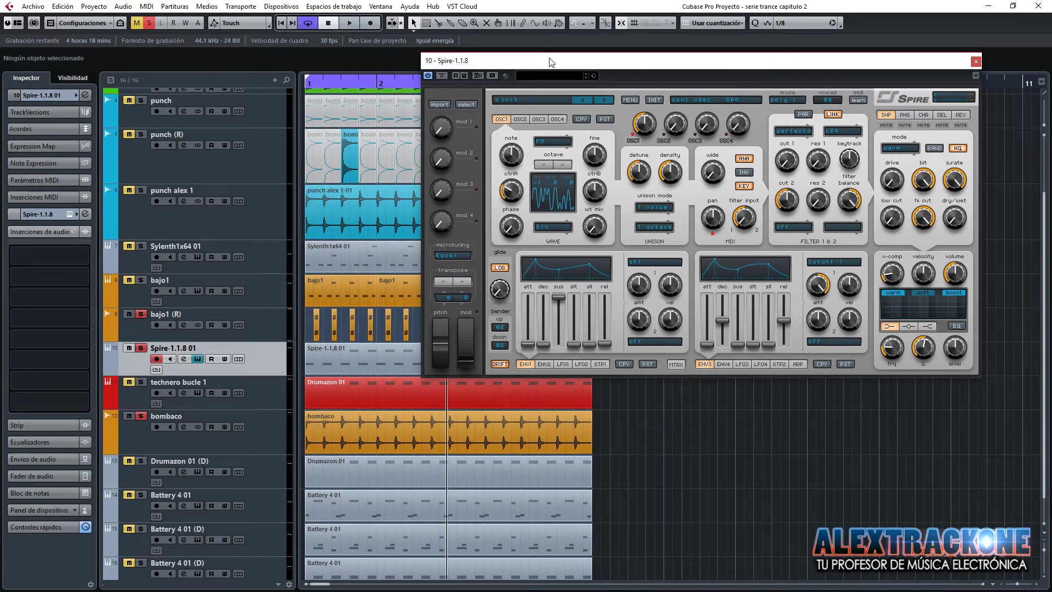
Move the Spire-1.1.8 window off the arrangement and select all the bajo1 (R) audio clips.
drag(551, 62, 682, 55)
drag(308, 322, 590, 329)
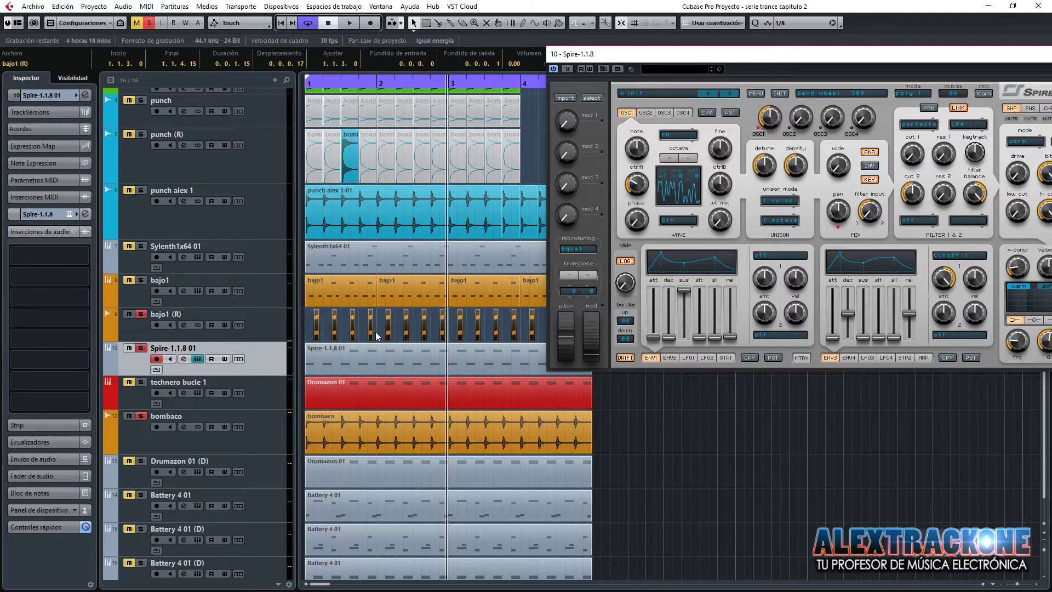
drag(306, 318, 709, 335)
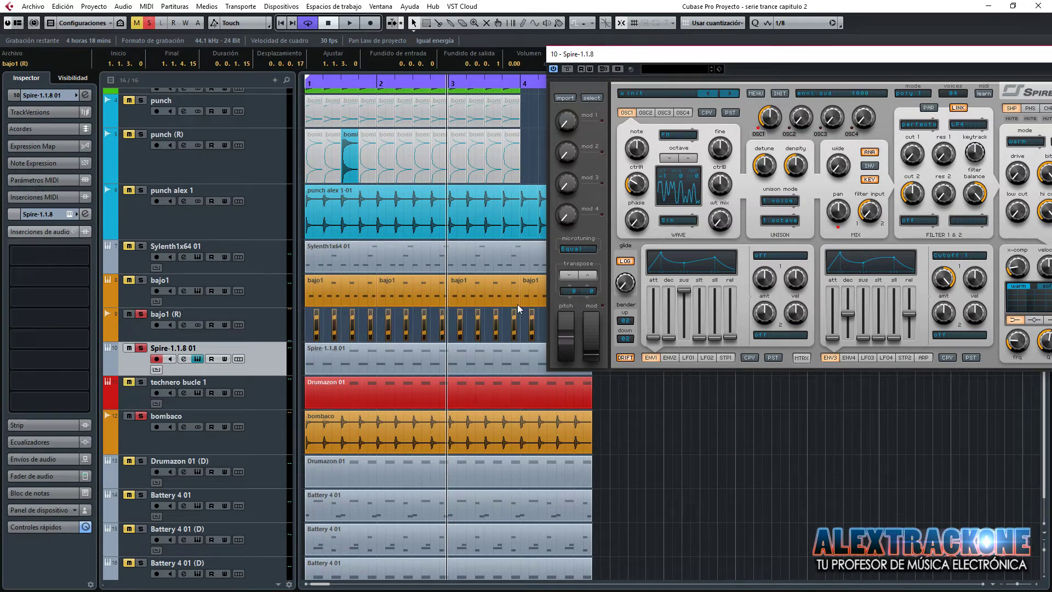
Open the bajo1 track's Spire instrument, compare its settings with Spire-1.1.8, and close it.
click(123, 298)
click(67, 214)
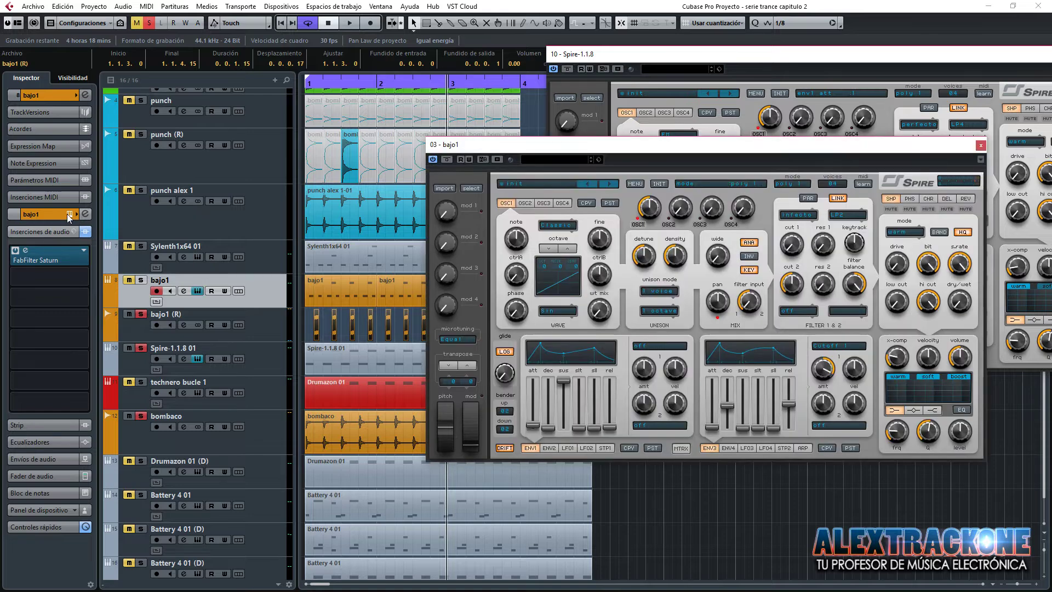
drag(649, 149, 254, 273)
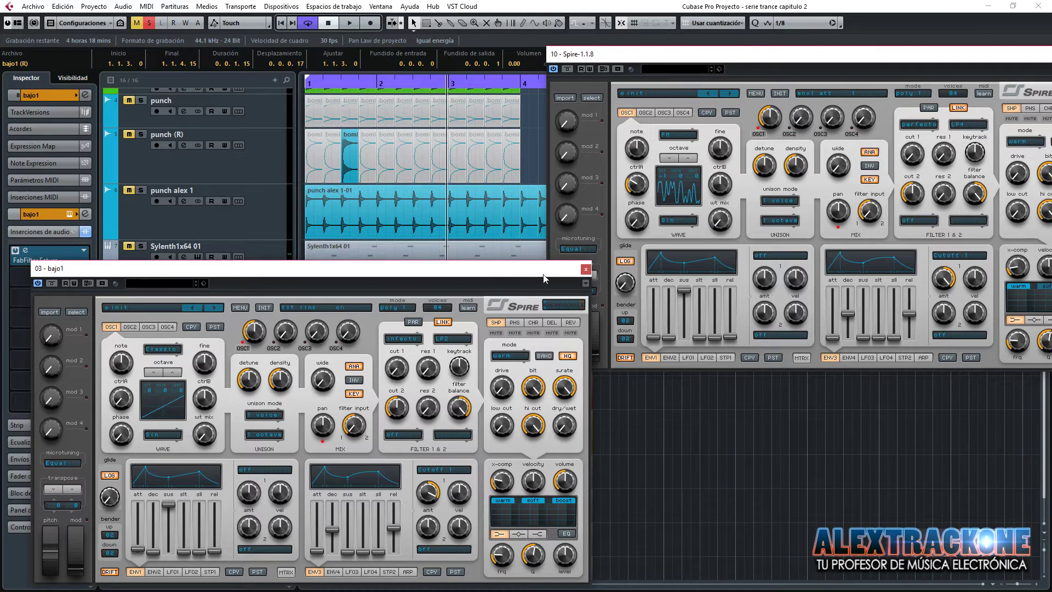
click(586, 268)
Move the Spire-1.1.8 window slightly and review the wave types offered for oscillator 1 without changing FM.
drag(724, 54, 716, 60)
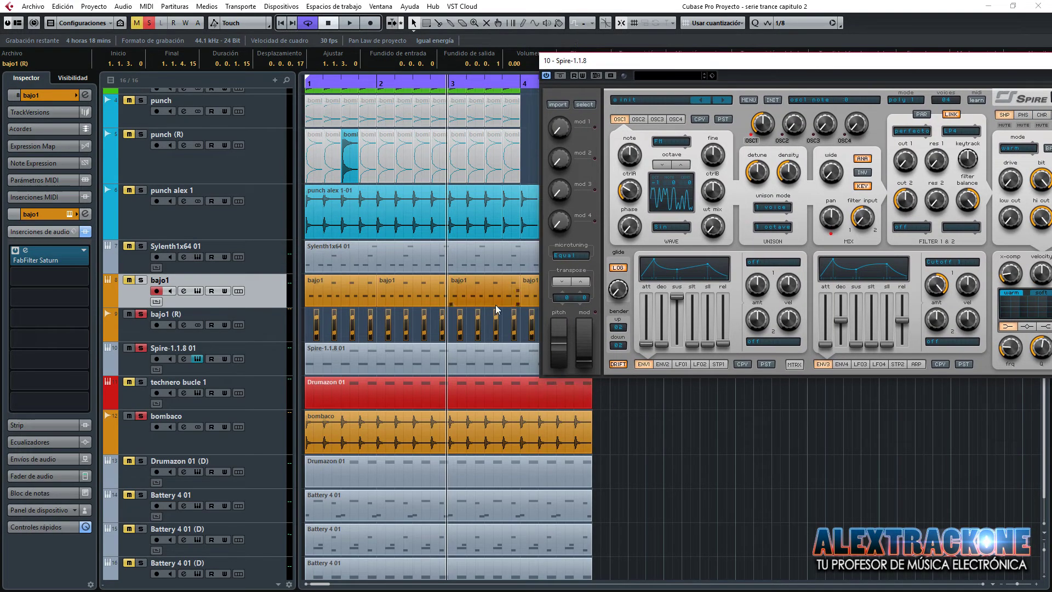
click(666, 142)
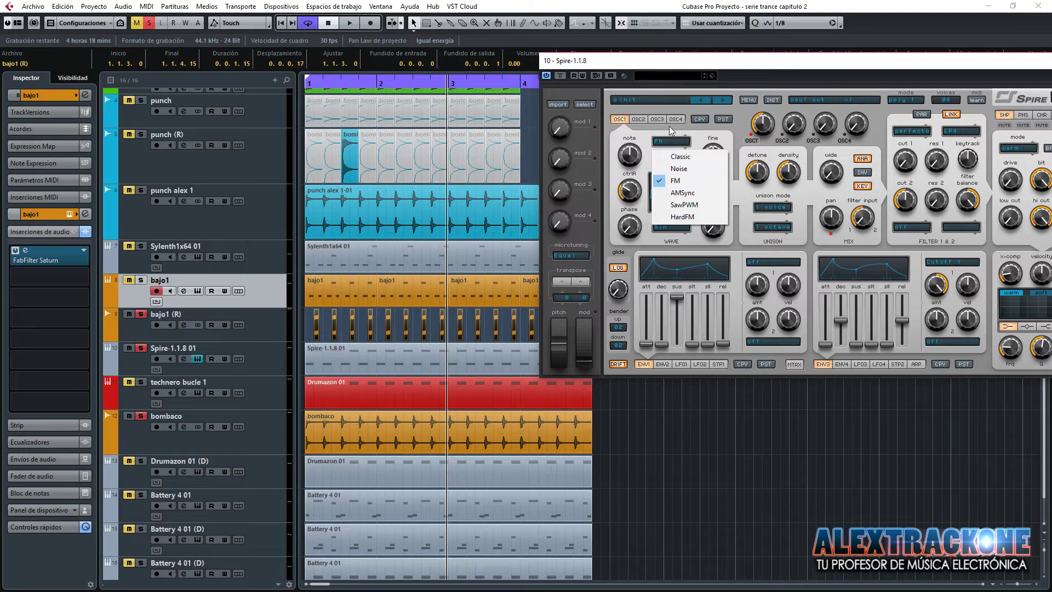
click(677, 68)
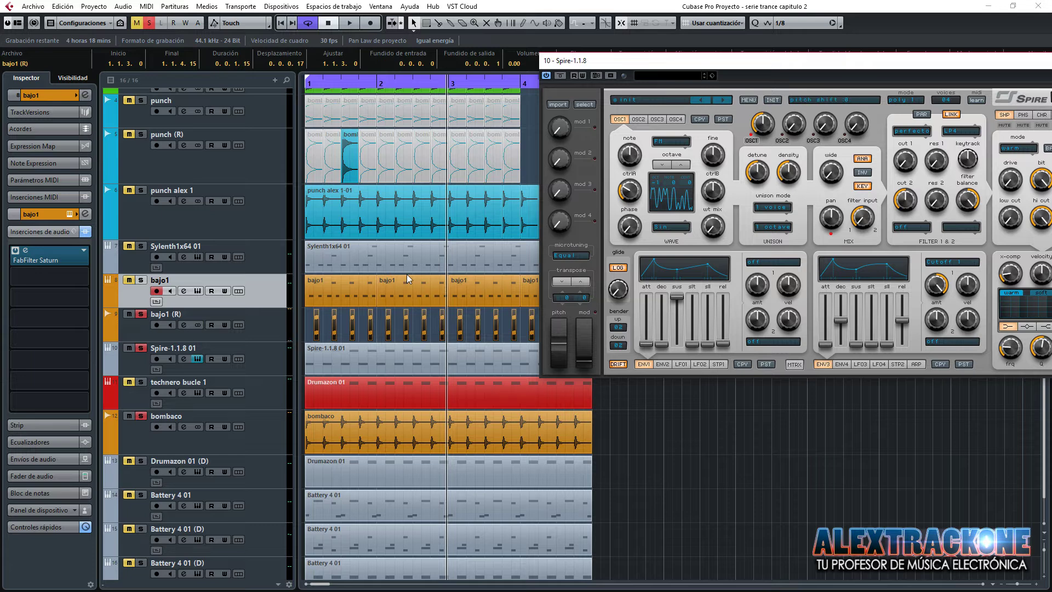
Play the soloed kick and bass layers briefly from the start and close the Spire-1.1.8 window.
key(KP_Decimal)
key(space)
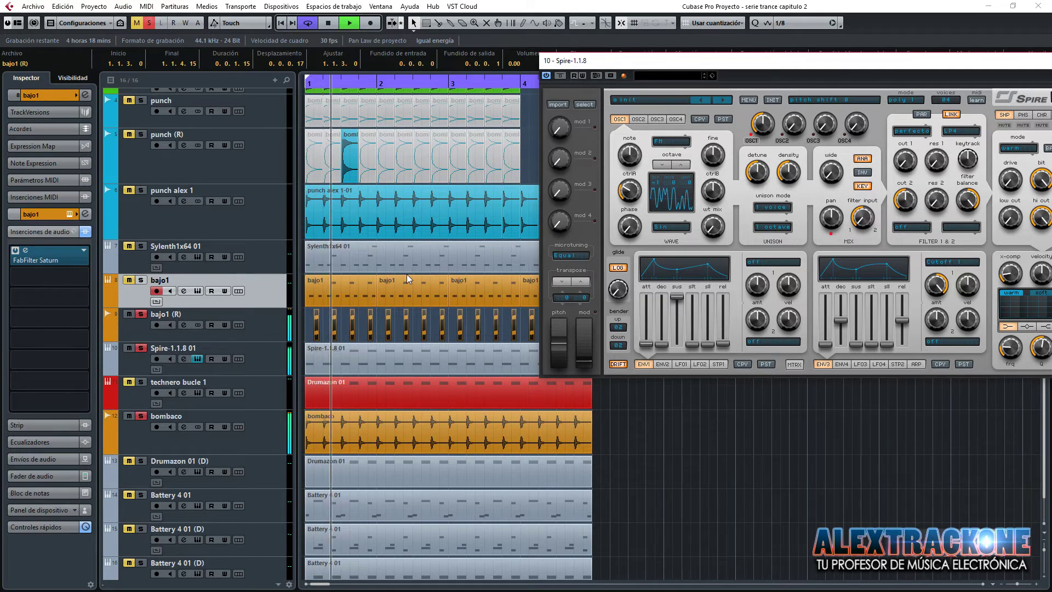
key(space)
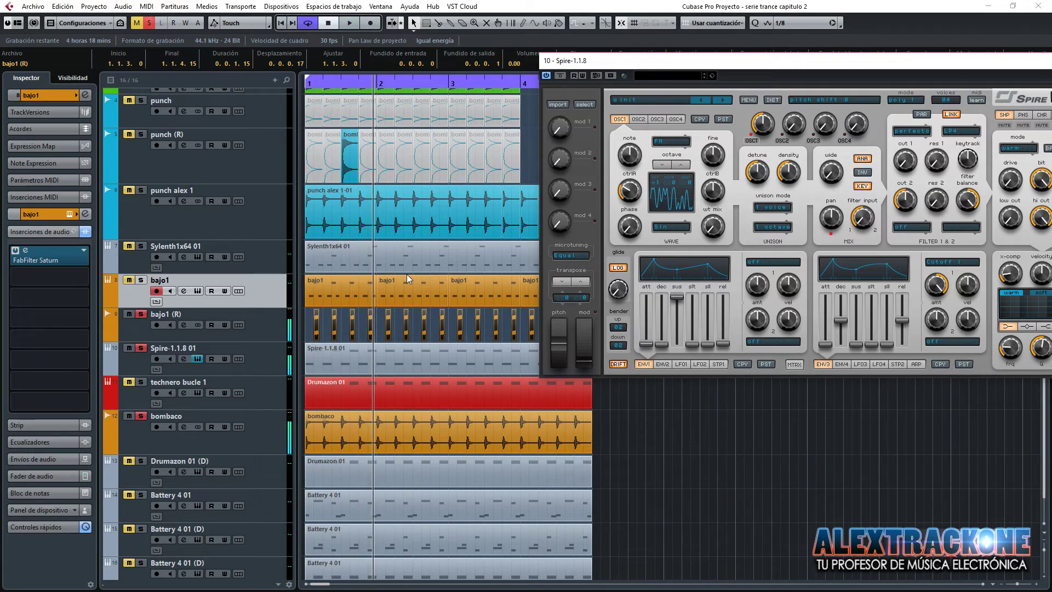
drag(922, 59, 611, 98)
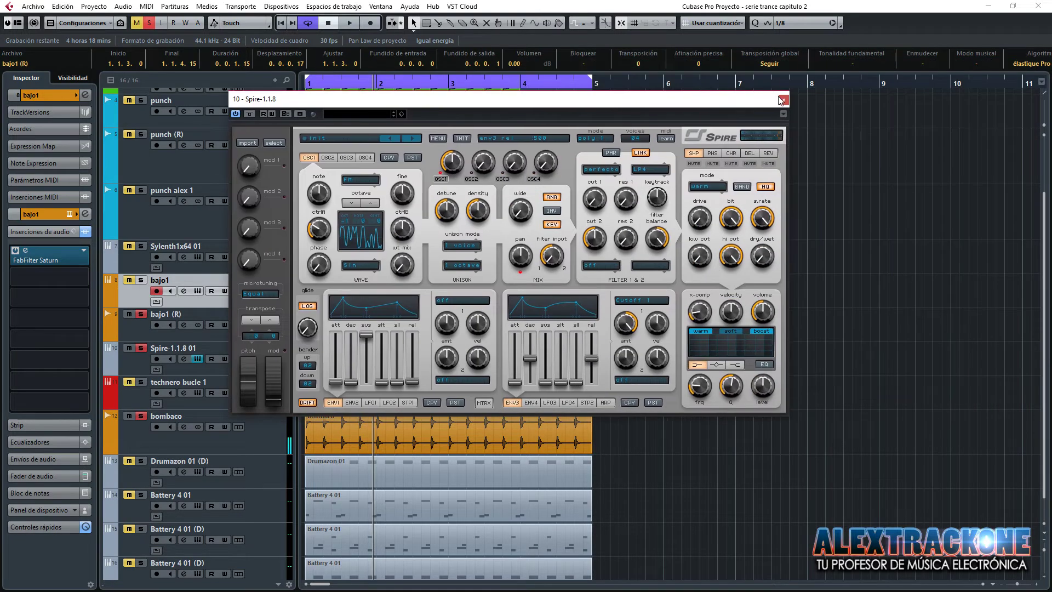
click(782, 100)
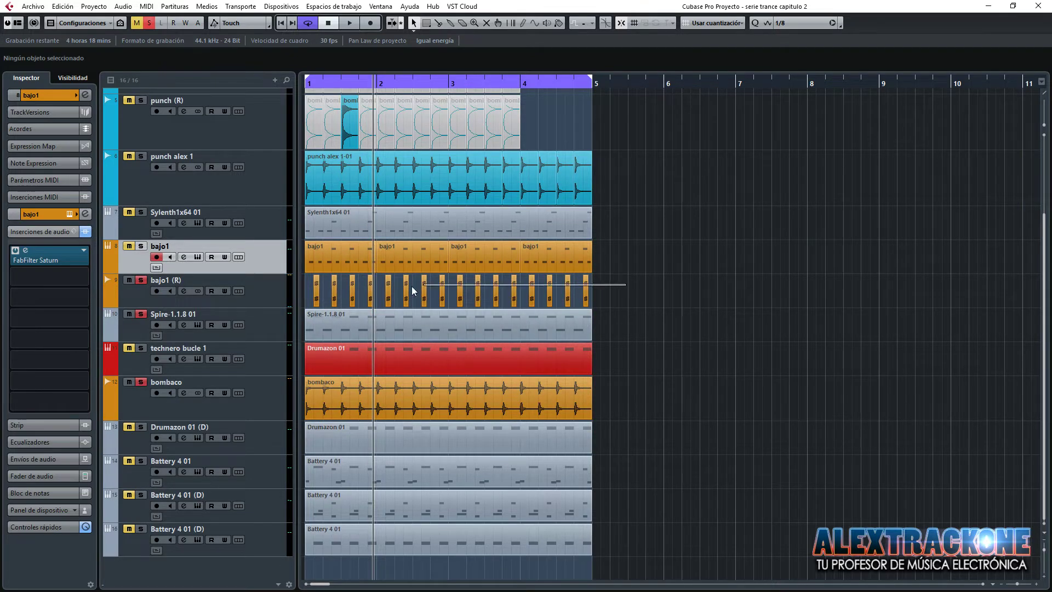
Compare the bajo1 (R) audio clips with the Spire-1.1.8 01 part by selecting each in turn.
drag(414, 290, 282, 327)
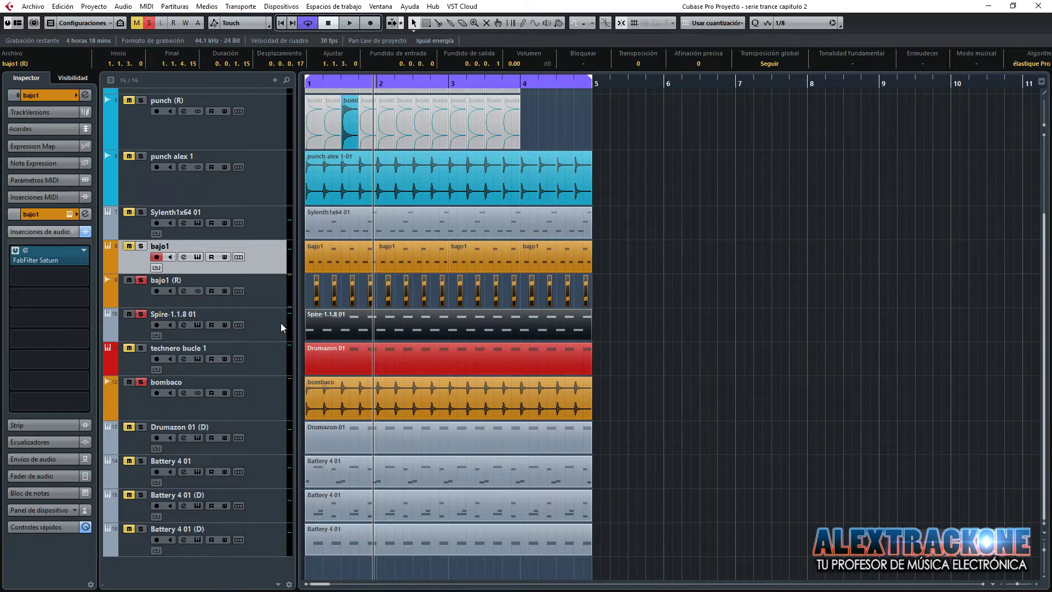
click(627, 295)
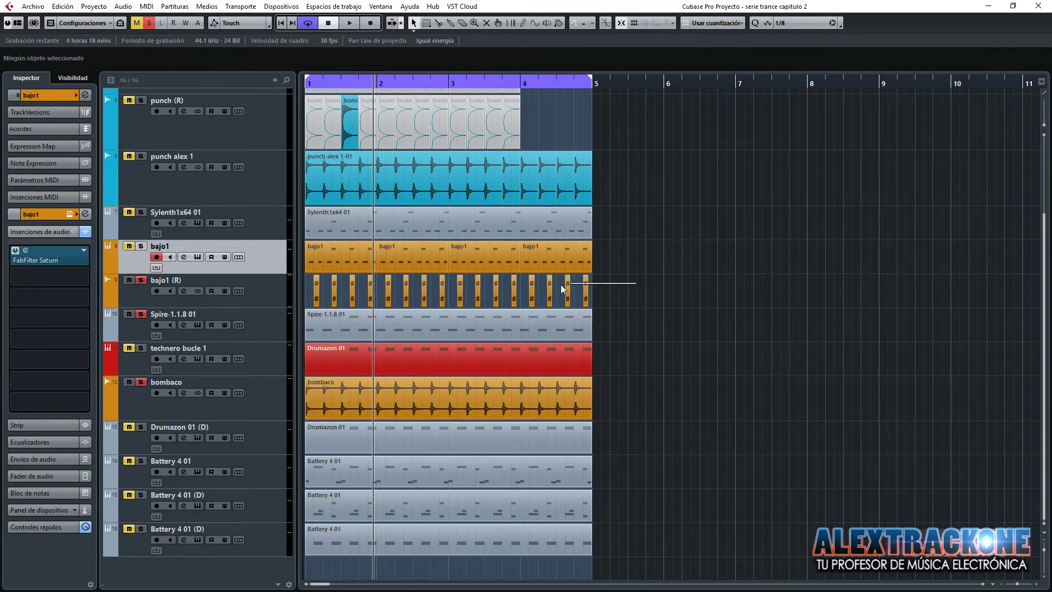
drag(296, 291, 271, 292)
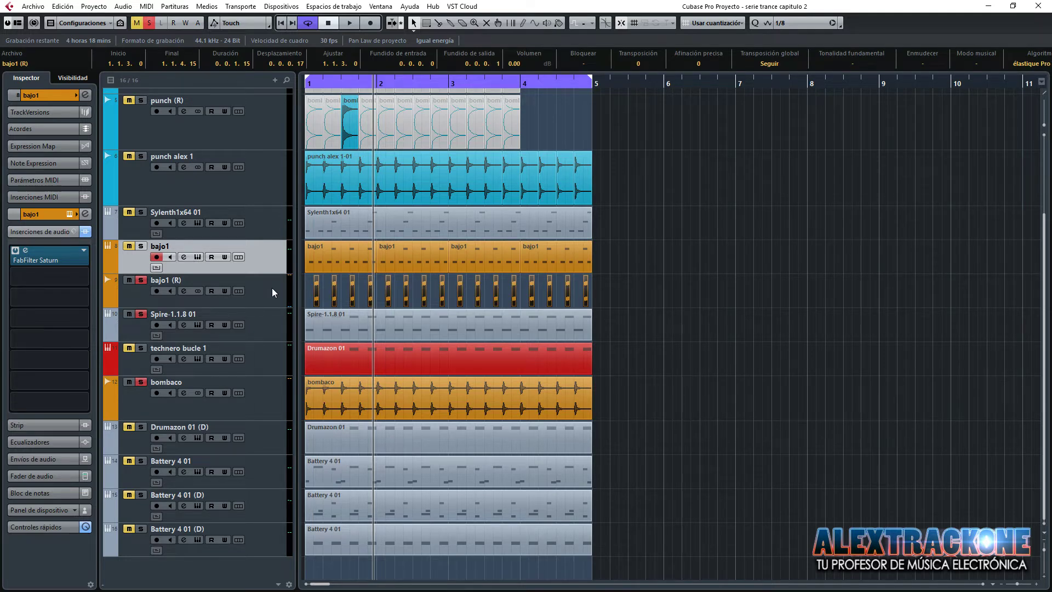
click(387, 322)
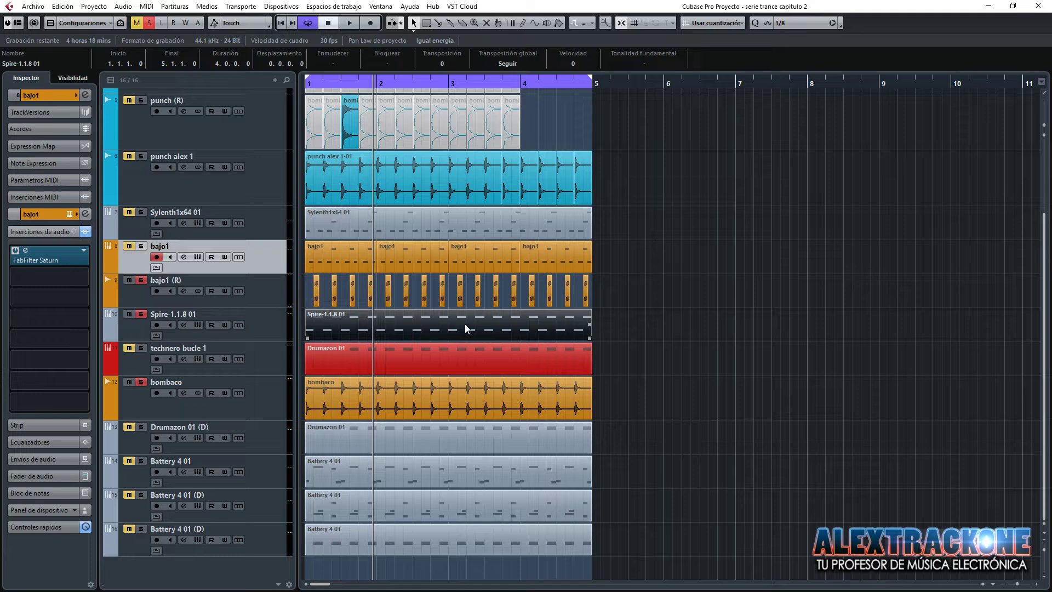
shift+click(428, 370)
shift+click(429, 369)
click(598, 290)
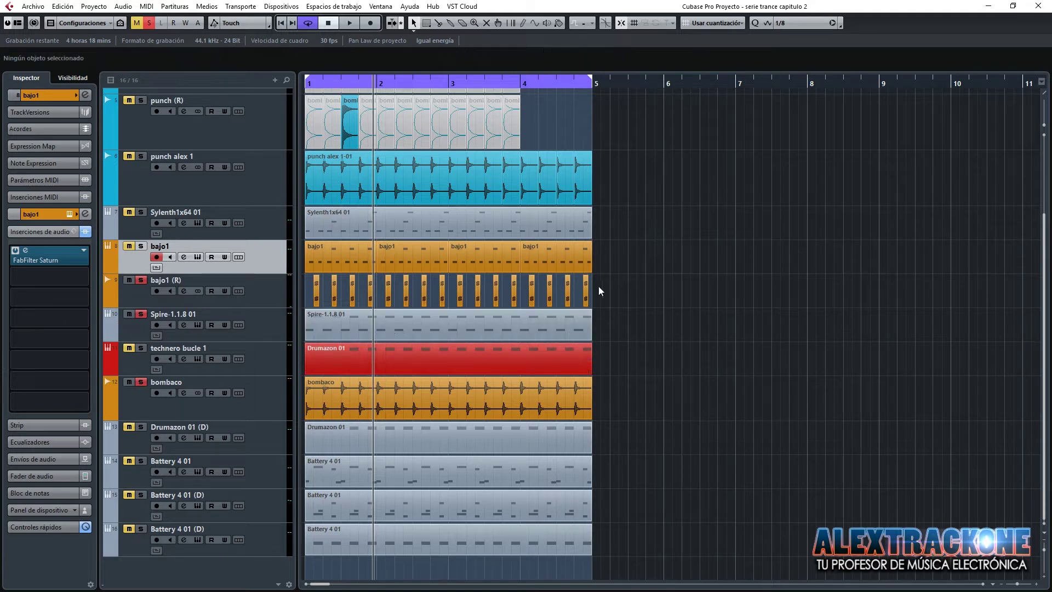
drag(283, 289, 235, 284)
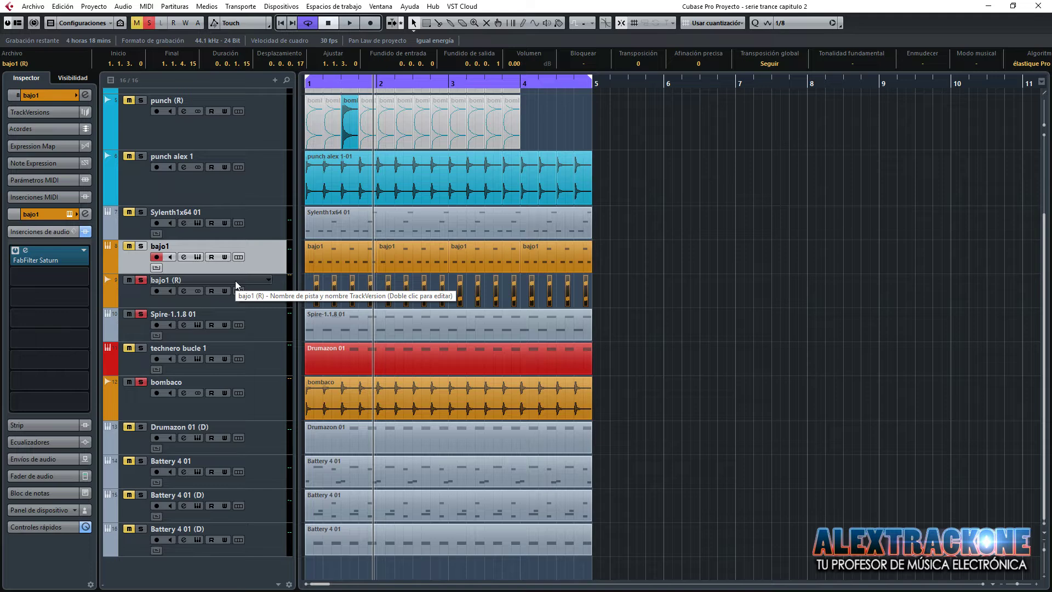
click(661, 322)
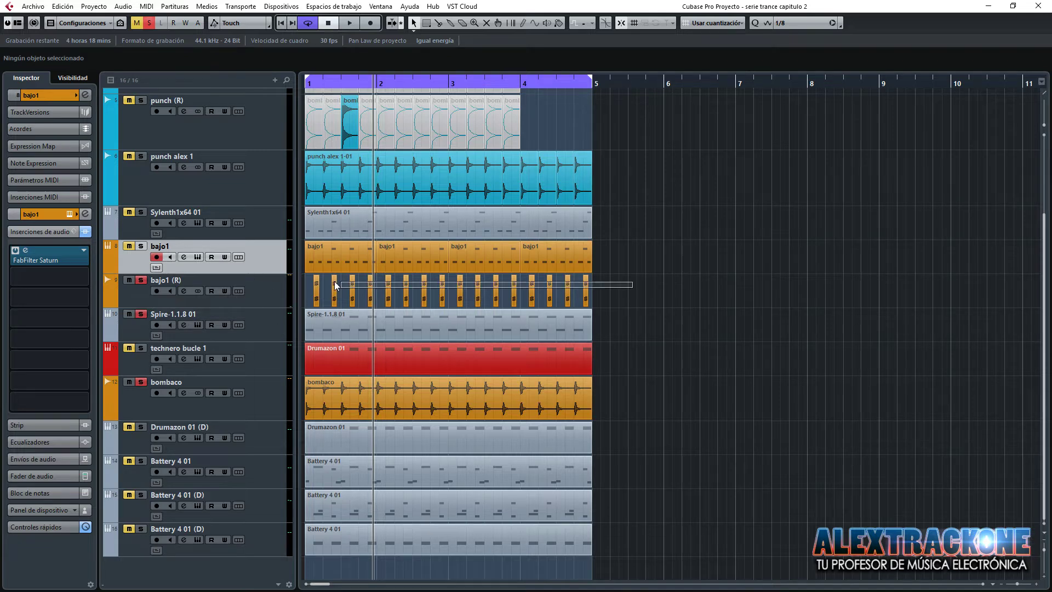
click(605, 330)
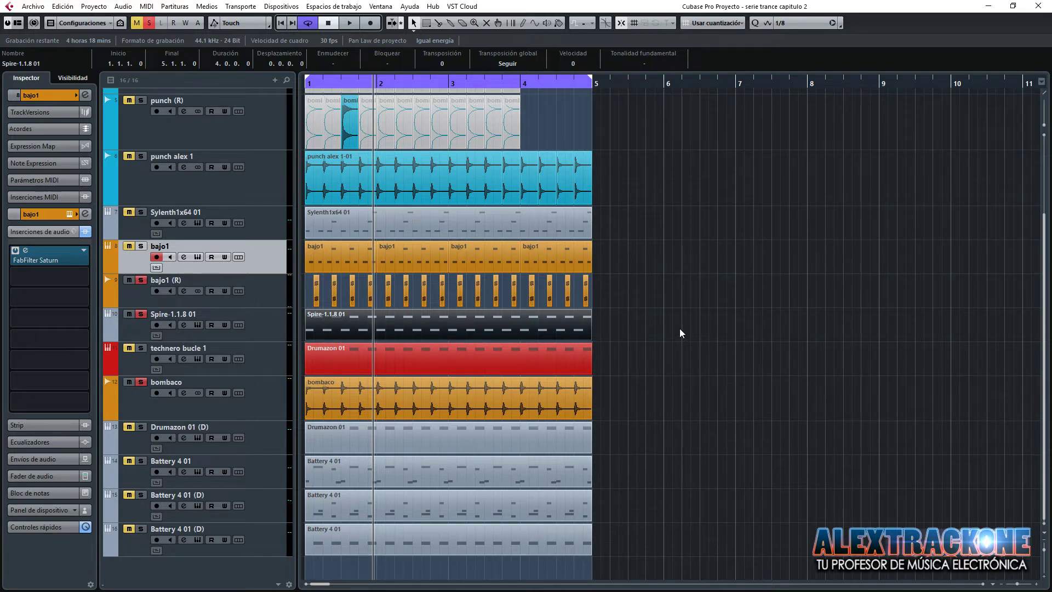
Open the VST Performance meter clear of the tracks and check the load while the soloed layers play.
key(F12)
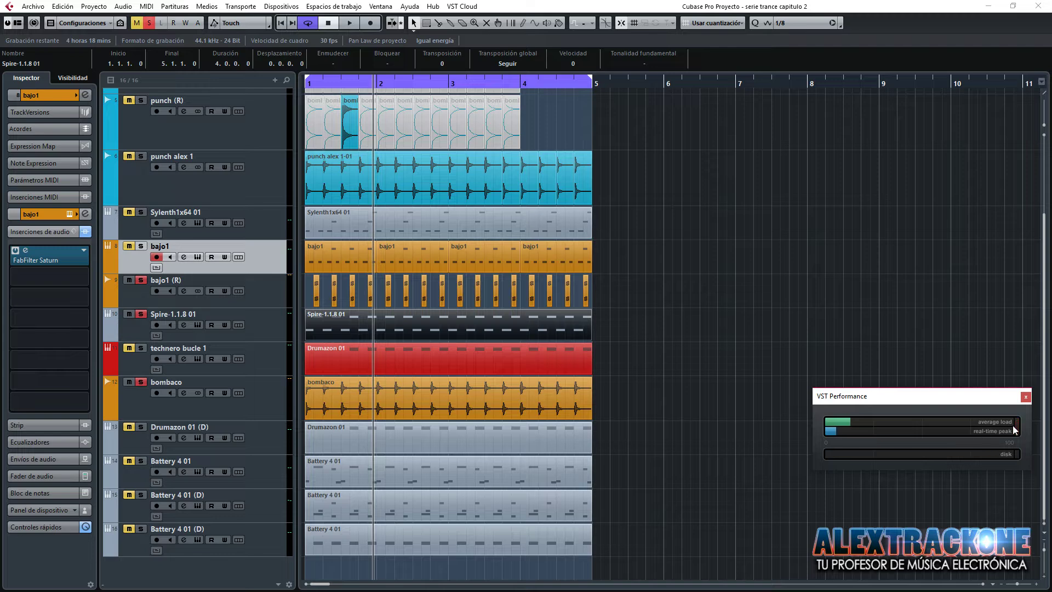
drag(963, 405, 970, 487)
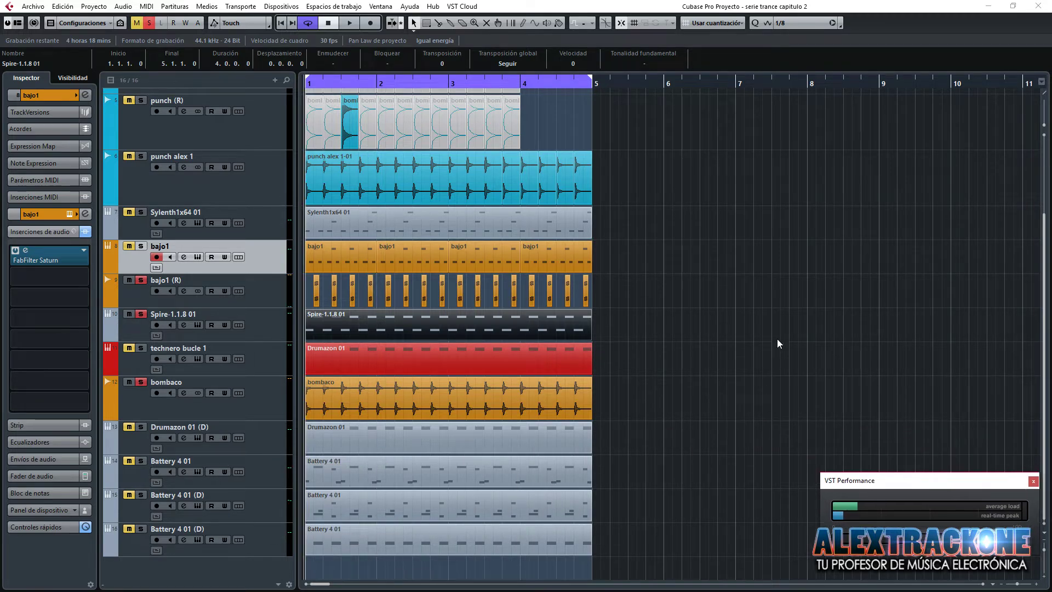
key(space)
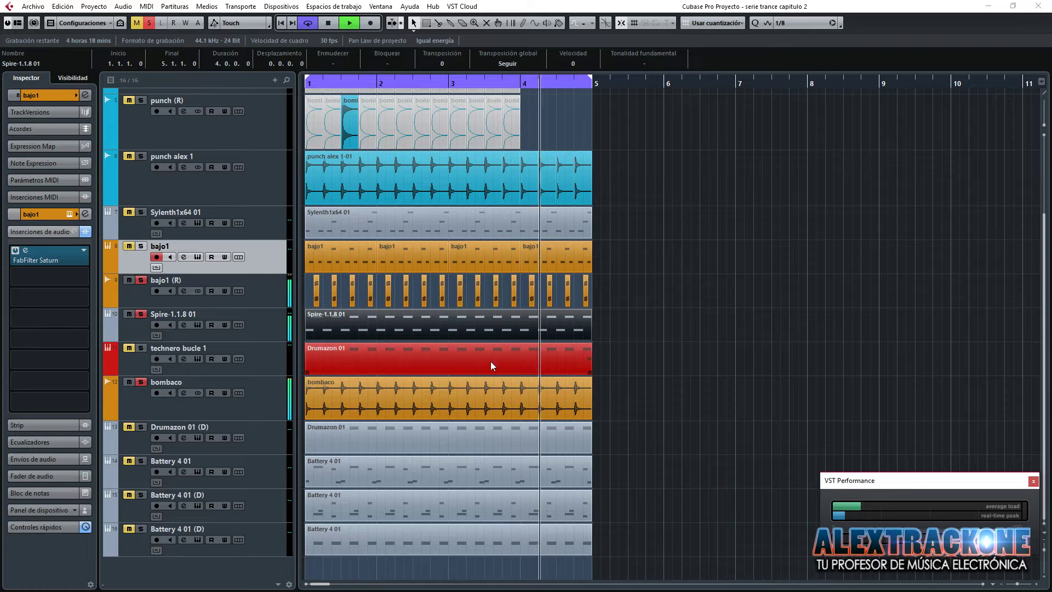
click(260, 331)
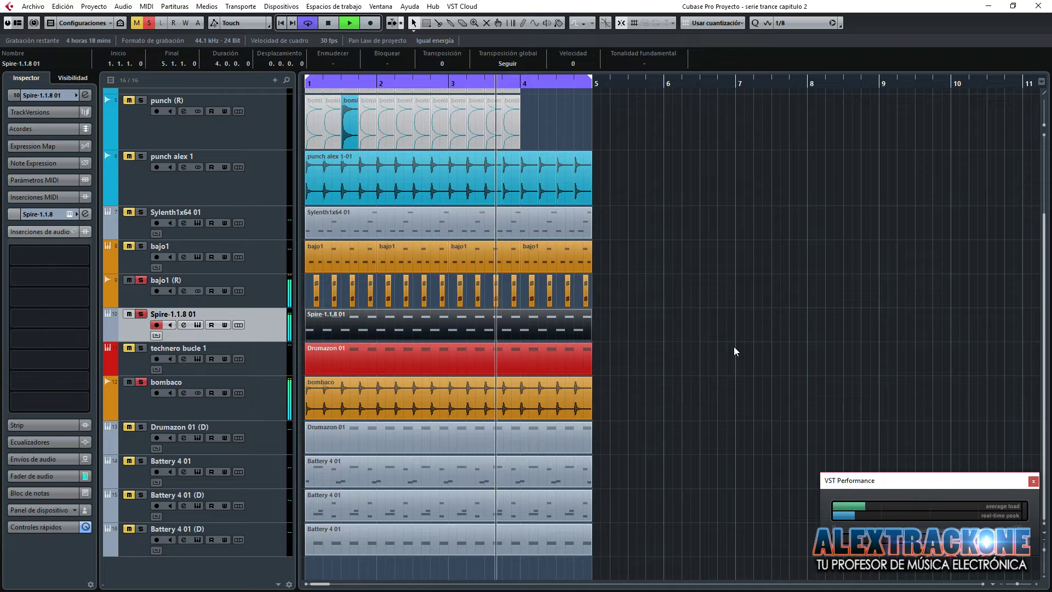
key(space)
Clear all solos, deselect the Spire part and close the VST Performance meter during full-mix playback.
click(149, 22)
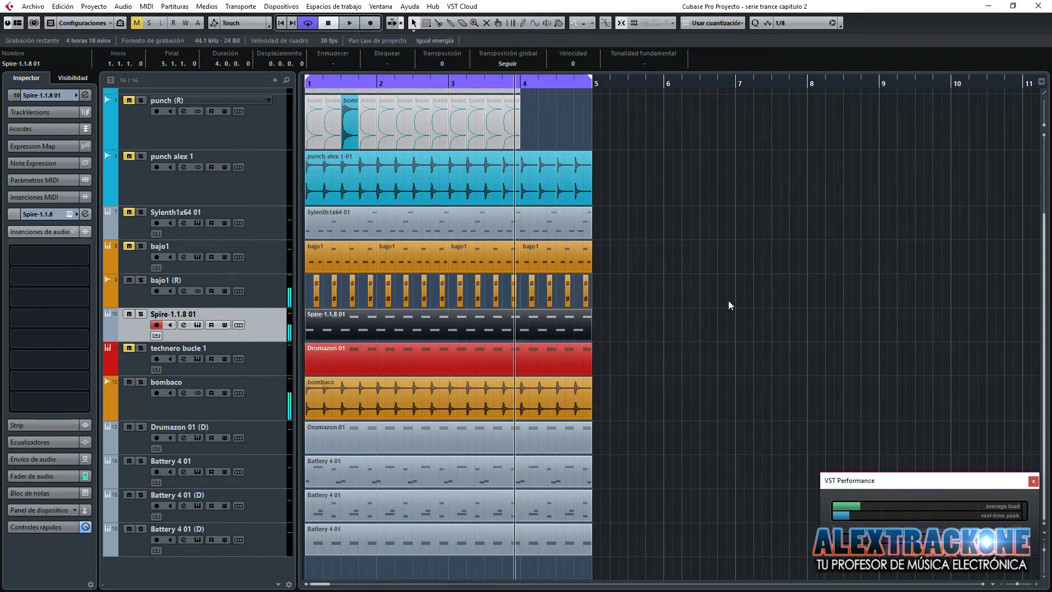
click(734, 304)
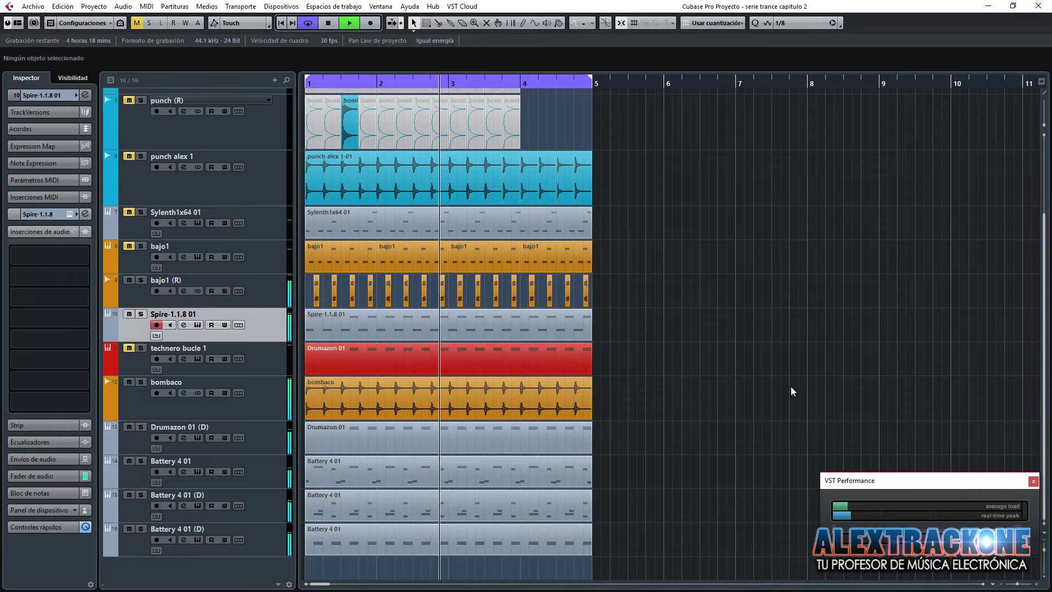
click(1033, 481)
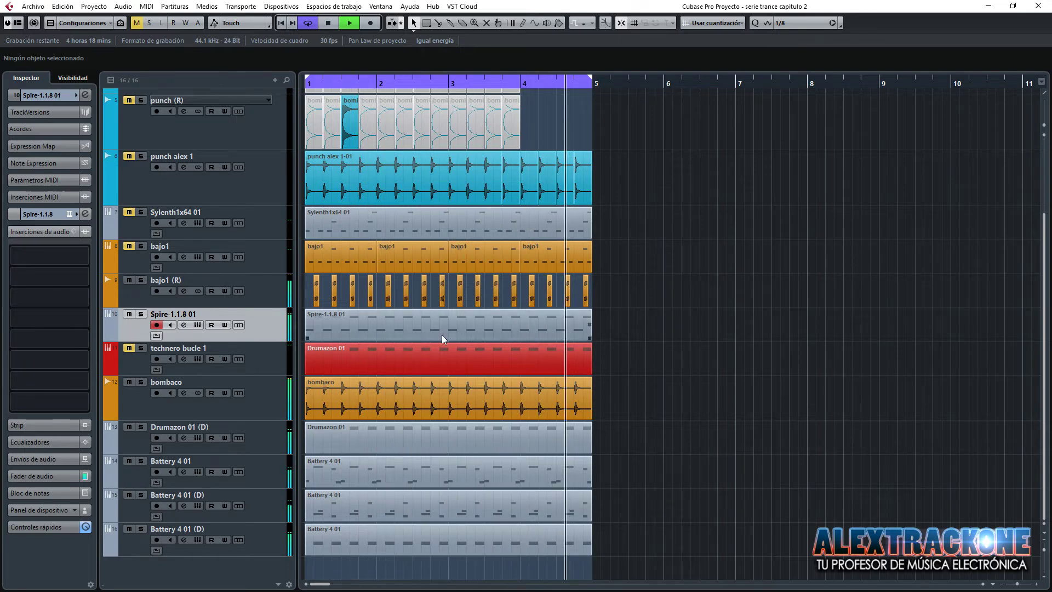
Solo technero bucle 1 and compare its sound with the CamelPhat3 insert bypassed and active.
click(139, 365)
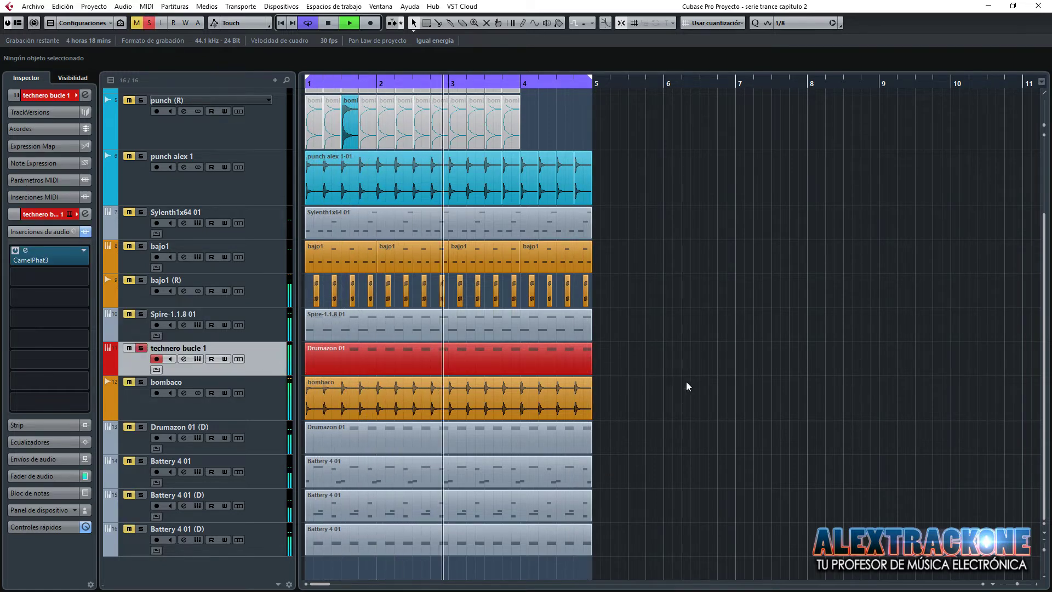
click(141, 347)
click(86, 96)
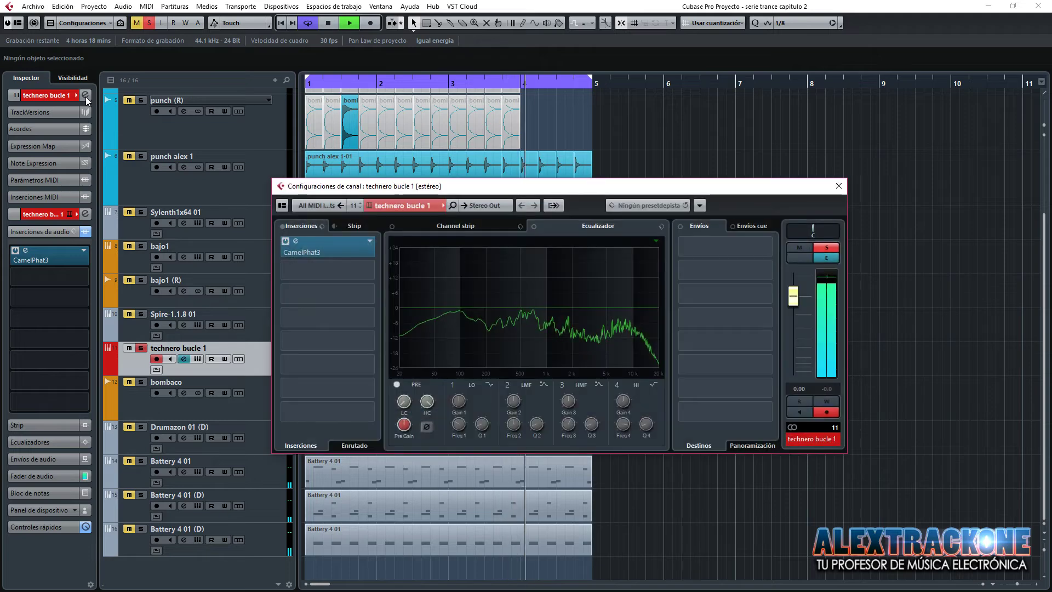
click(87, 232)
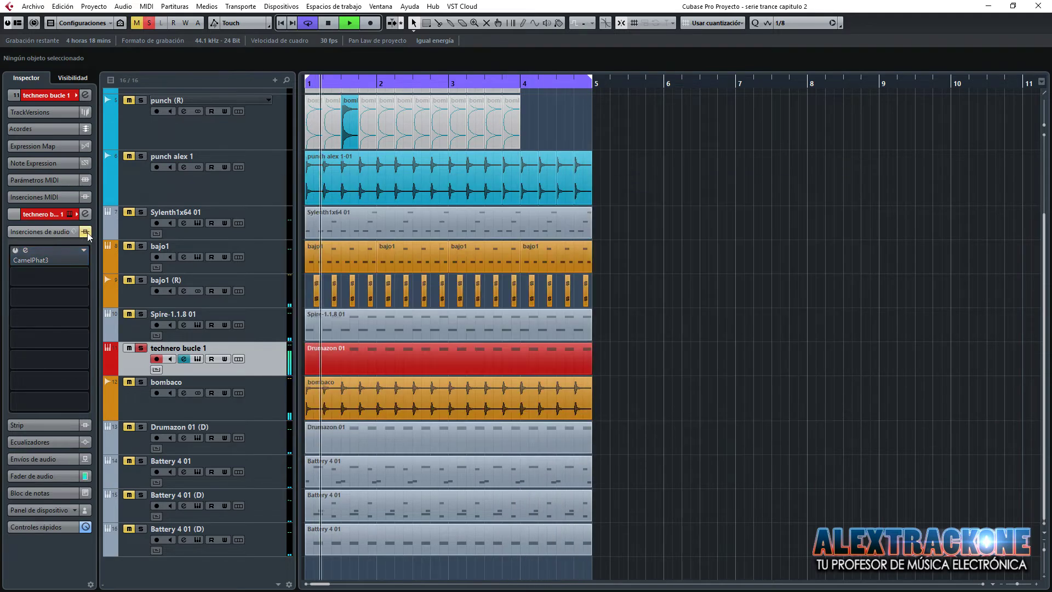
click(88, 234)
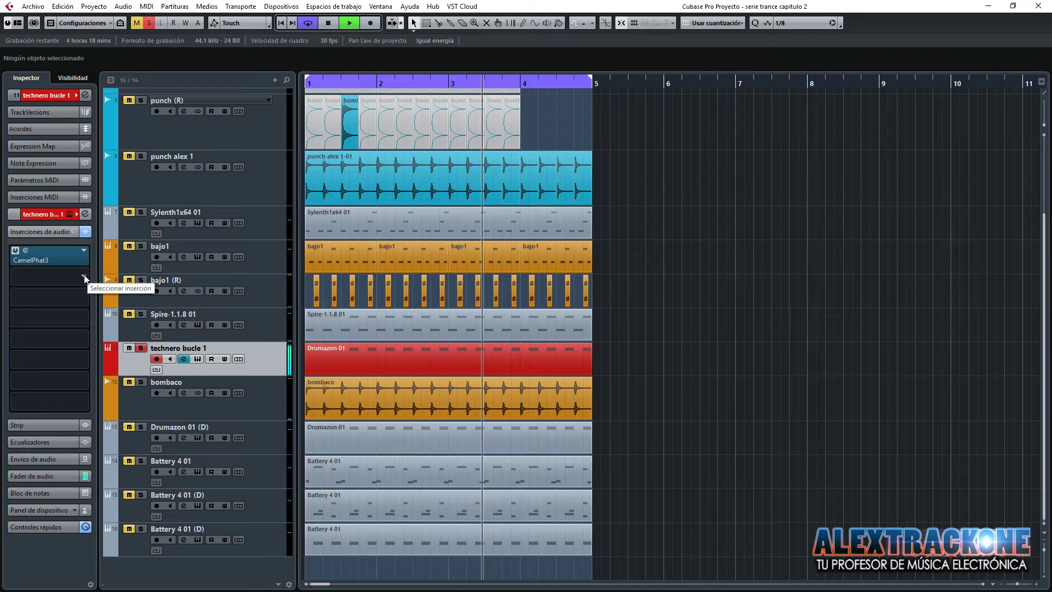
key(space)
Render the Drumazon 01 part on technero bucle 1 in place to a new audio track.
click(476, 354)
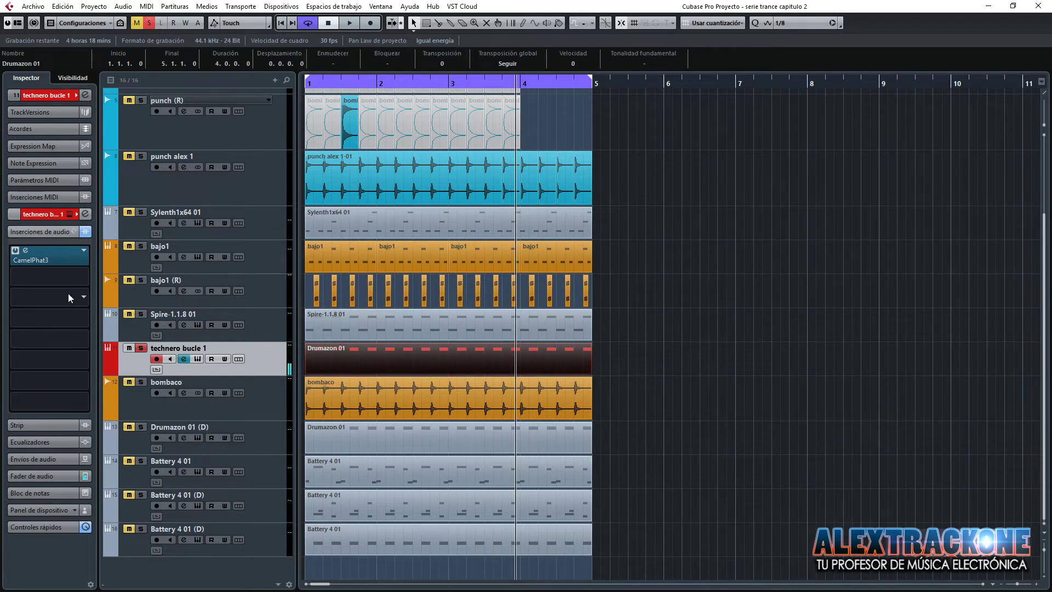
click(63, 7)
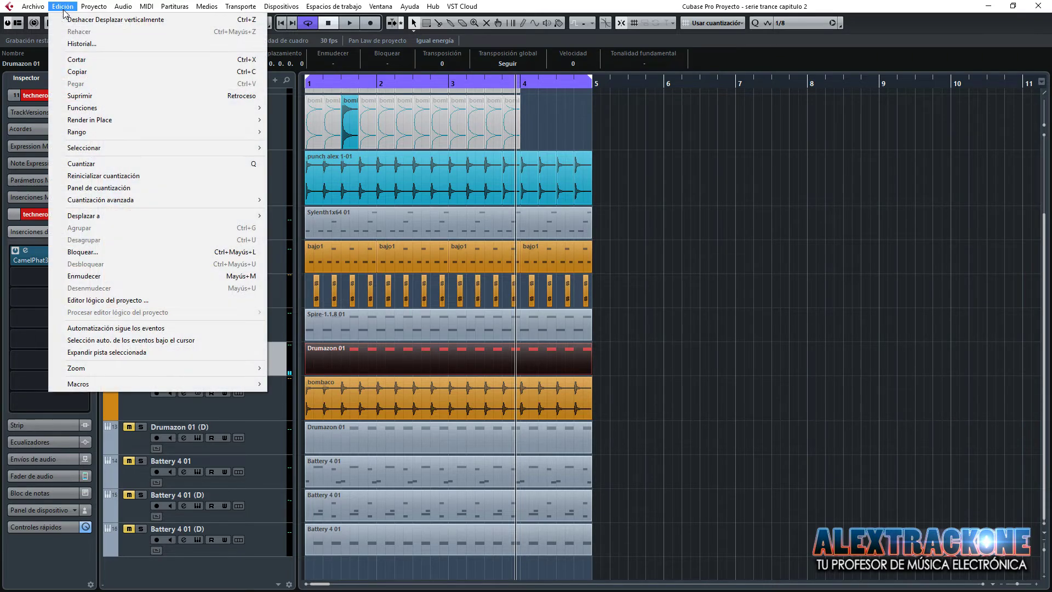
mouse_move(133, 125)
click(300, 122)
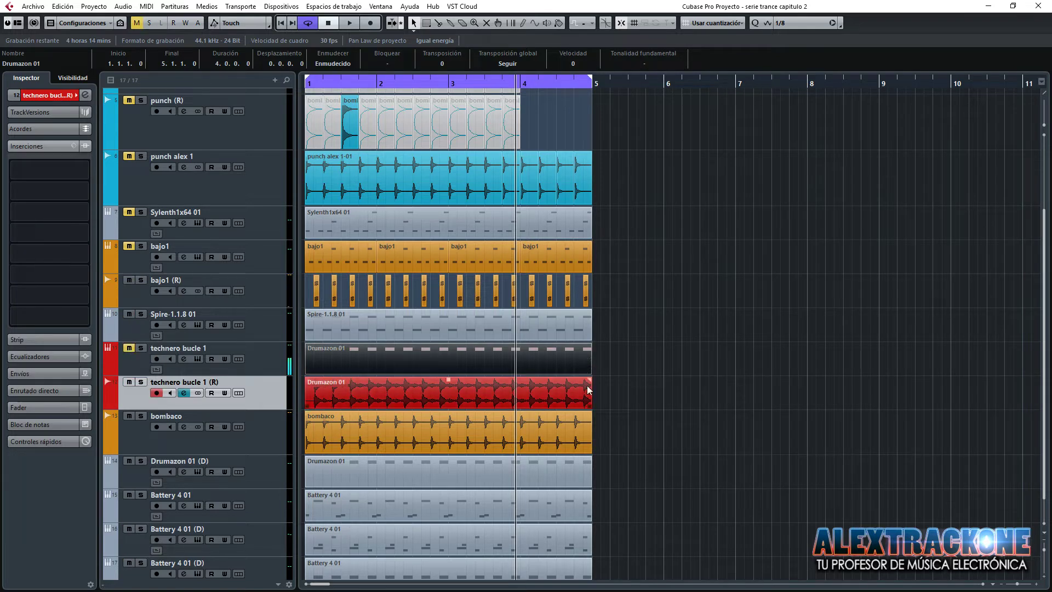
Solo the rendered technero bucle 1 (R) track, increase its track height and play it back.
click(141, 381)
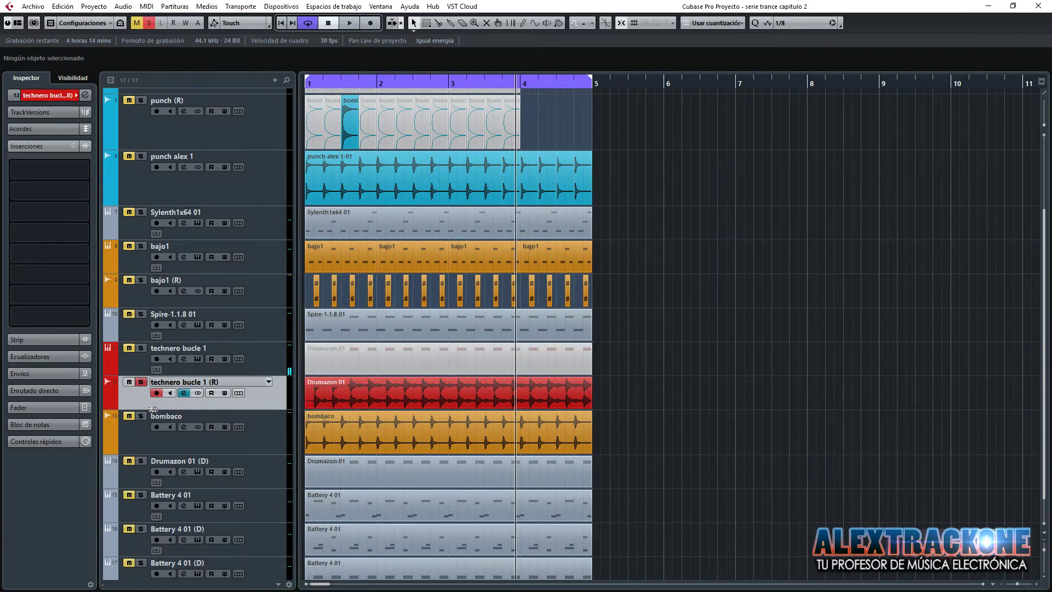
drag(104, 410, 161, 462)
key(space)
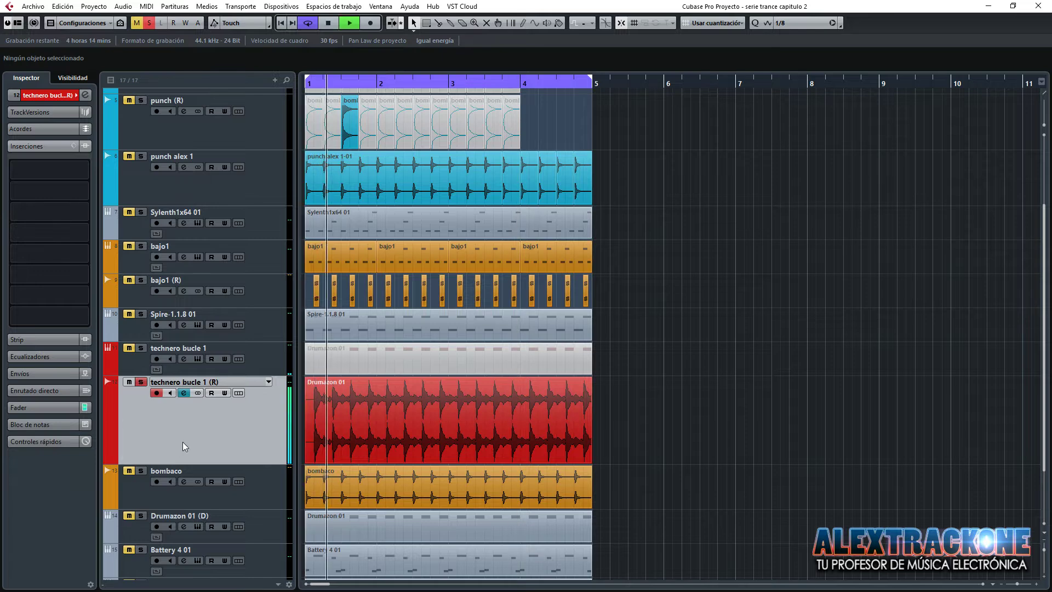
key(space)
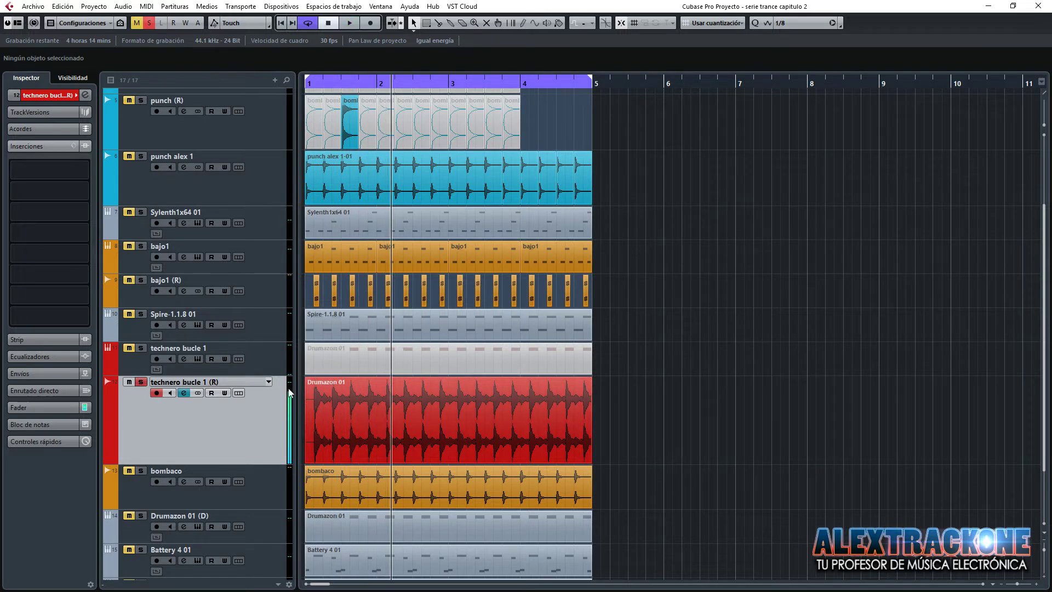
right_click(289, 389)
click(703, 245)
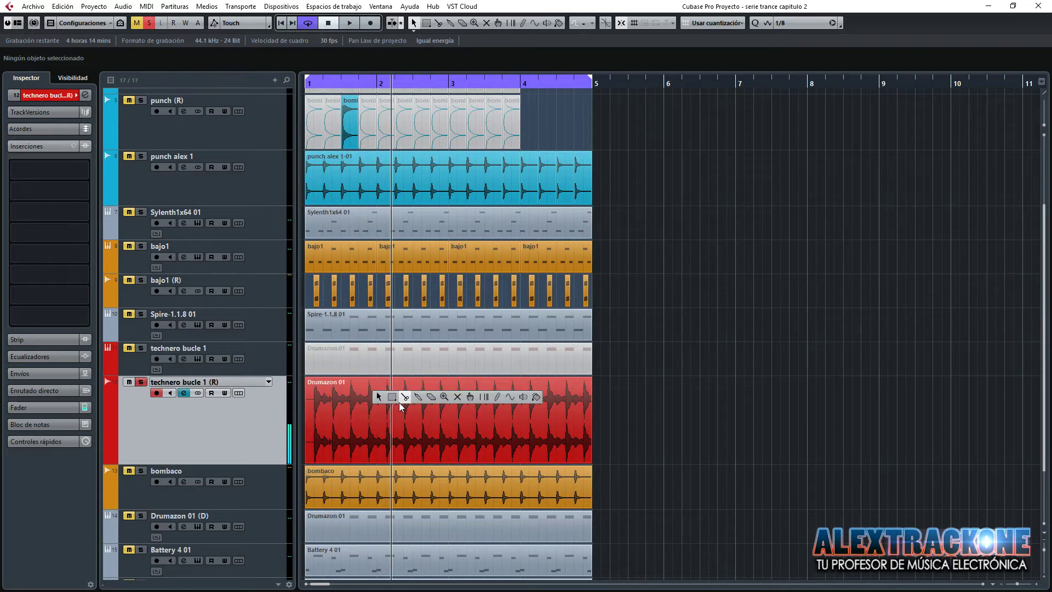
drag(323, 82, 306, 170)
drag(433, 316, 586, 411)
scroll(587, 411, down, 1)
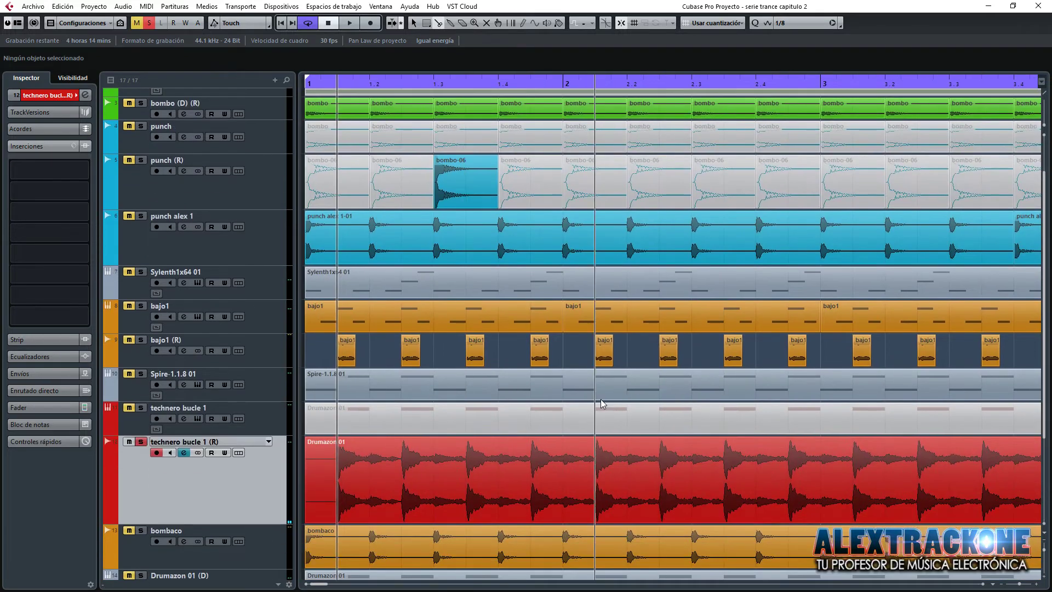
key(1)
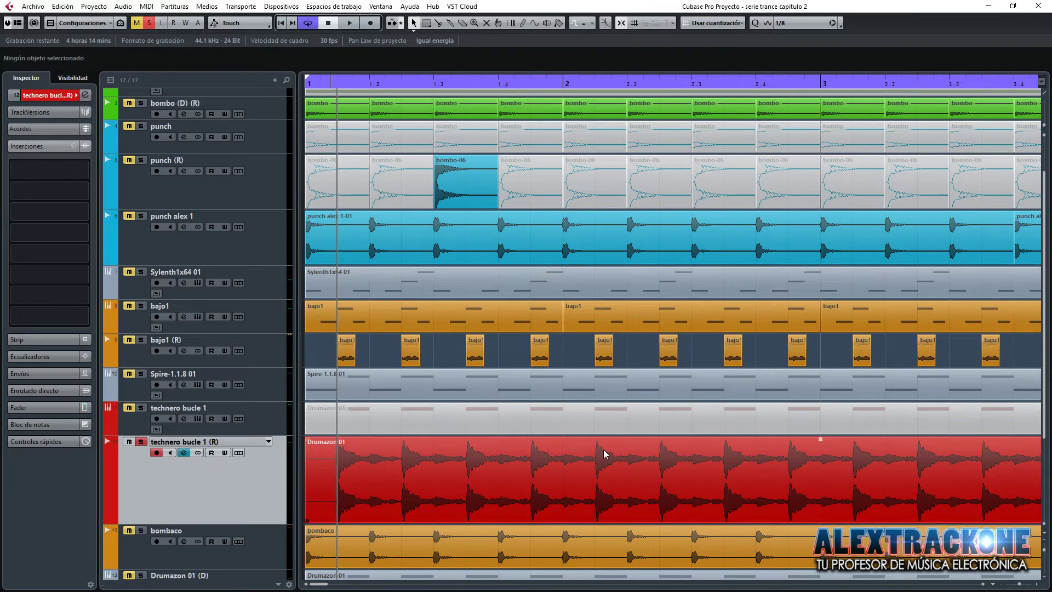
key(g)
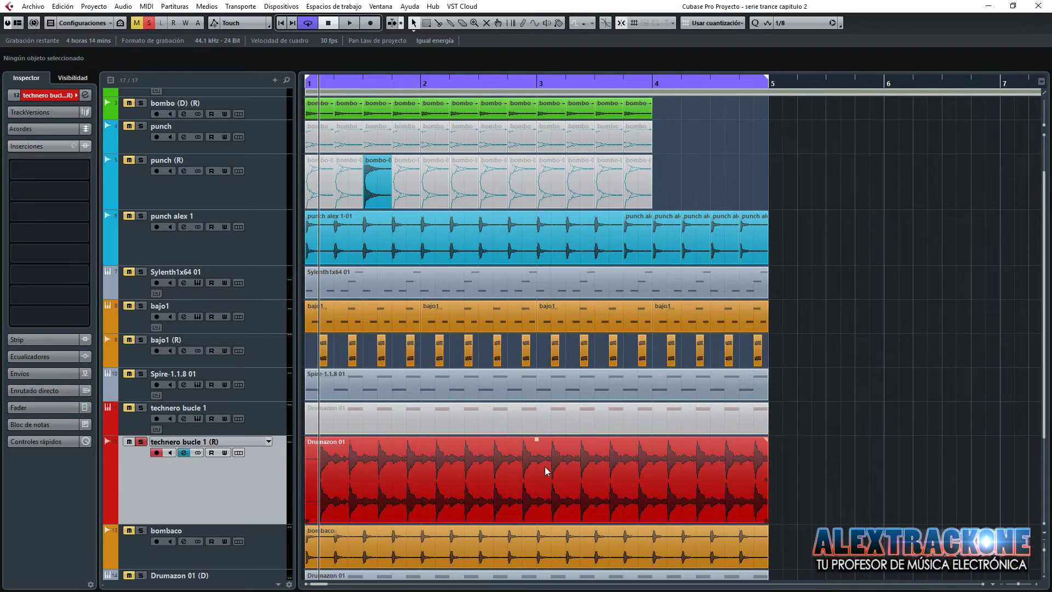
right_click(353, 449)
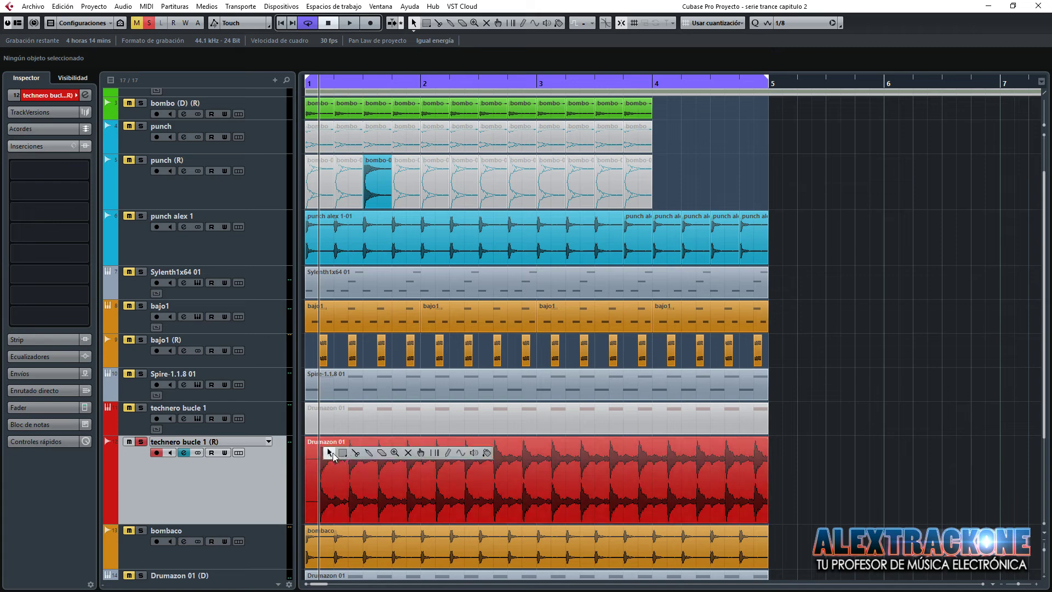
click(355, 453)
click(408, 469)
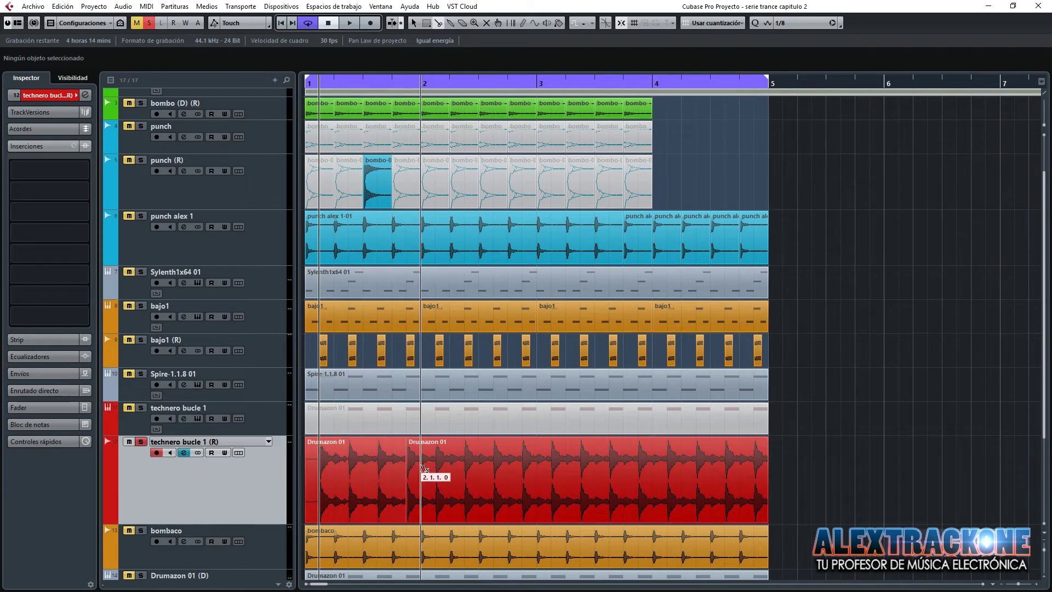
click(438, 468)
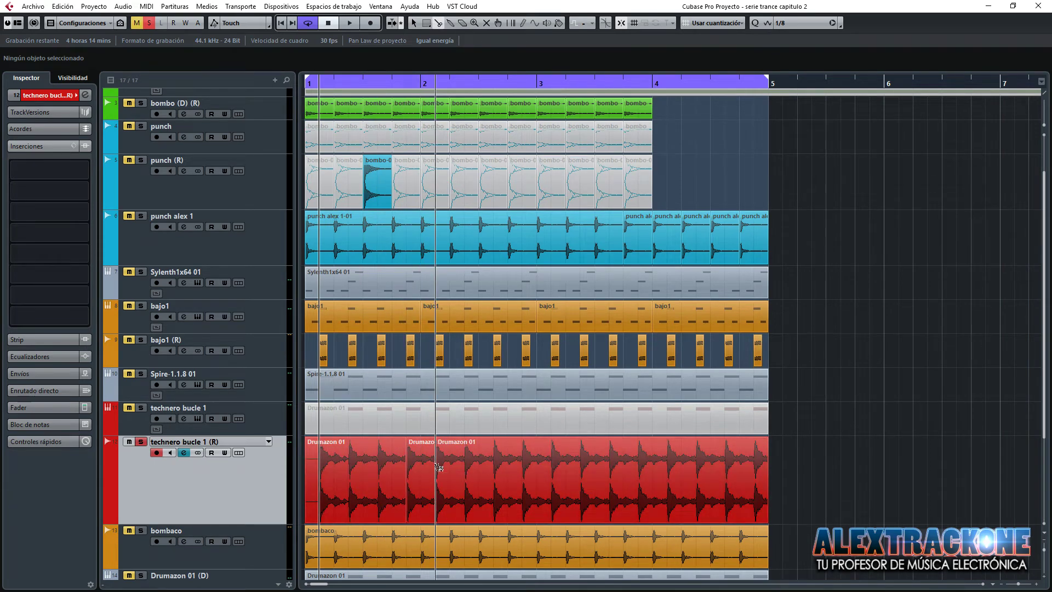
key(ctrl+z)
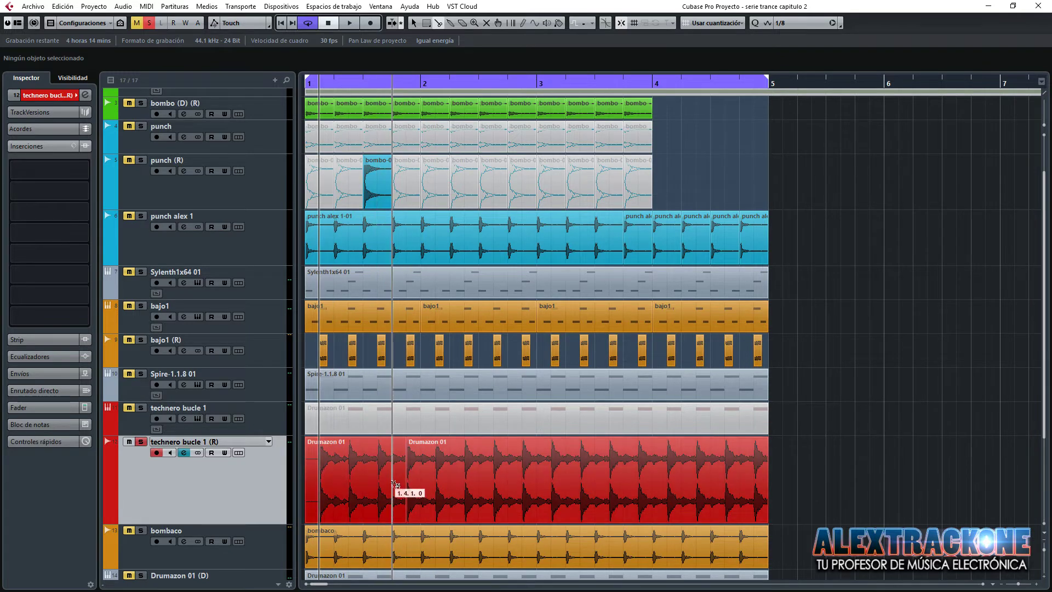
key(ctrl+z)
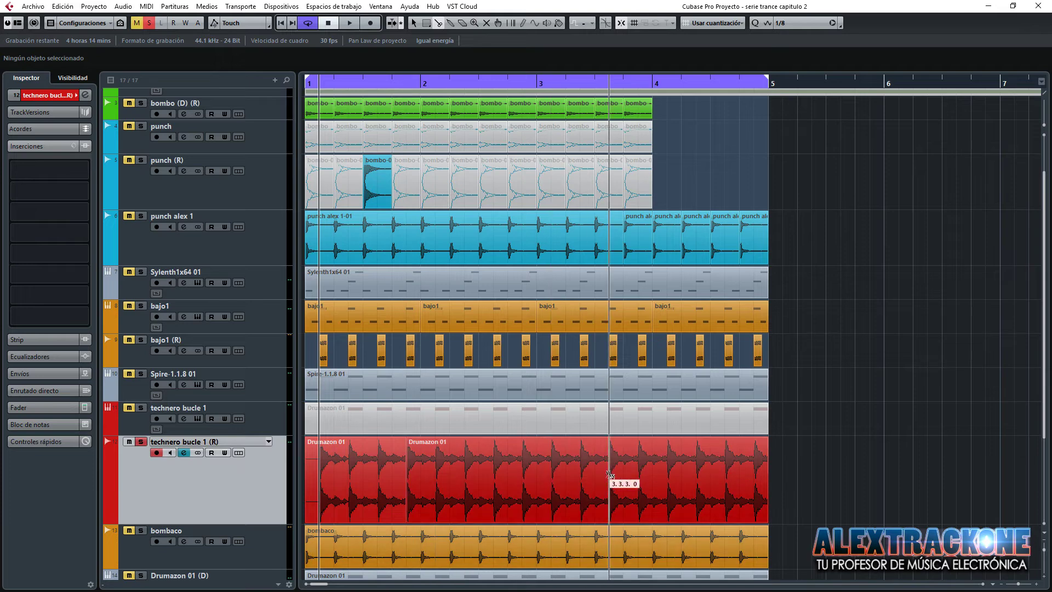
Split the Drumazon 01 audio event on technero bucle 1 (R) at 1.4.1 and 2.2.1 with the scissors tool.
click(392, 471)
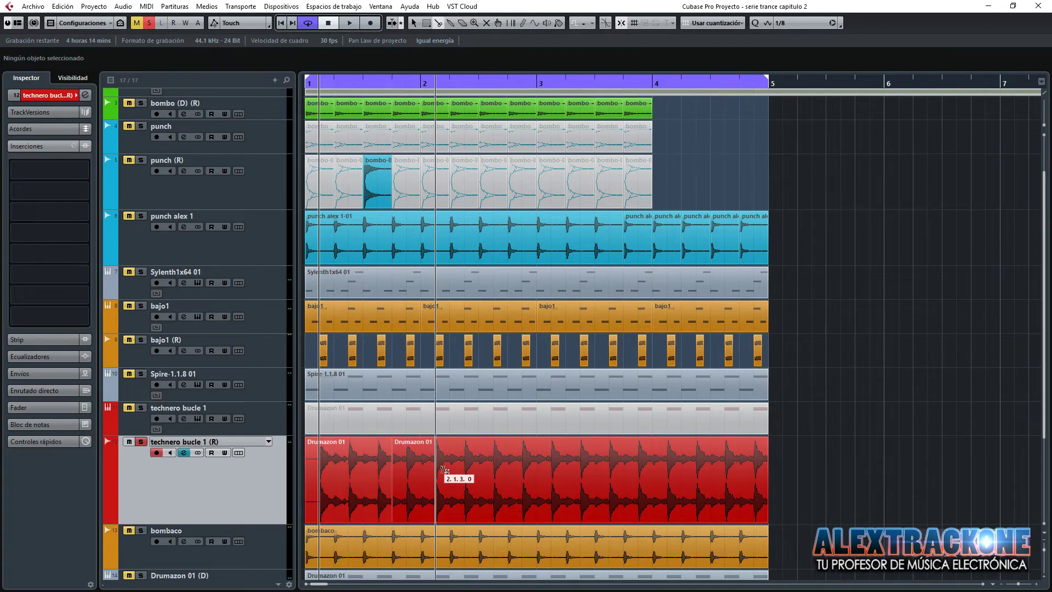
click(450, 467)
right_click(450, 466)
click(454, 461)
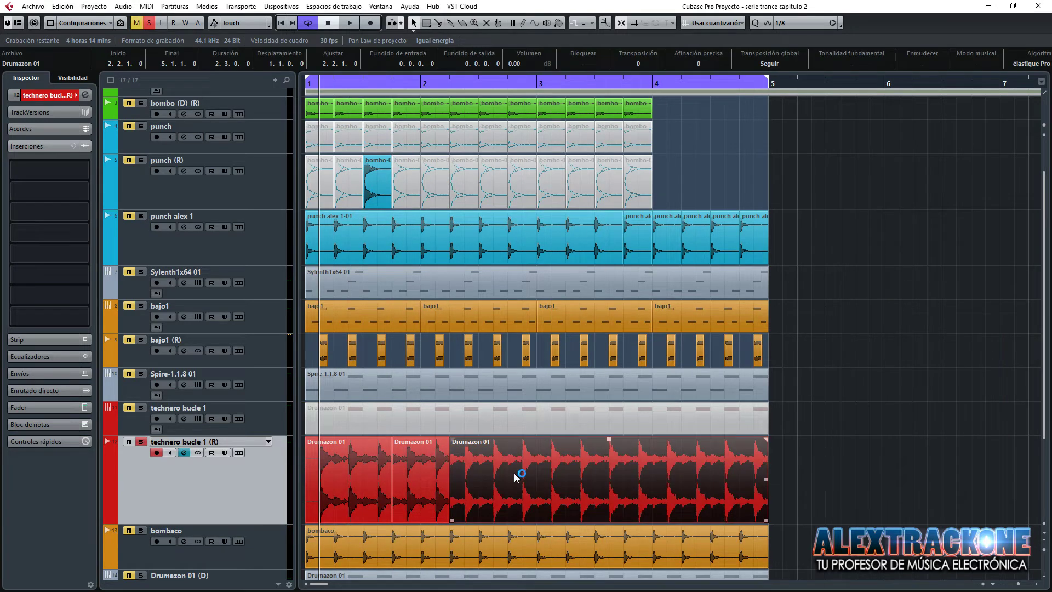
Delete the Drumazon 01 pieces before and after the middle segment, and move that segment to the start of bar 1.
key(Delete)
click(351, 480)
key(Delete)
drag(412, 487, 325, 489)
Duplicate the two-beat Drumazon 01 segment seven times to fill the loop up to bar 5, and play it back.
key(ctrl+d)
key(ctrl+d)
key(ctrl+d)
key(ctrl+d)
key(ctrl+d)
key(ctrl+d)
key(ctrl+d)
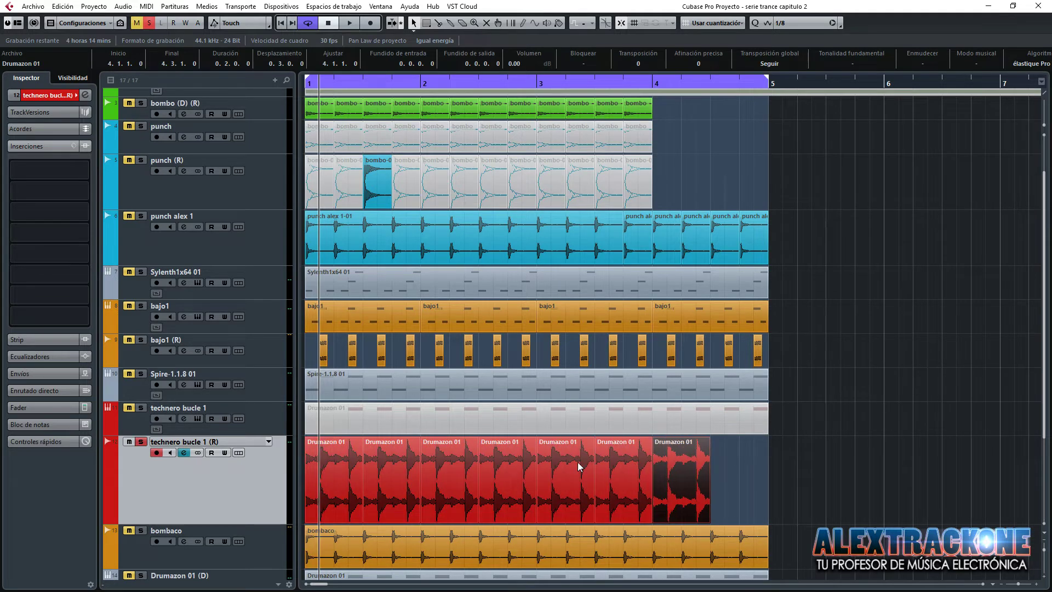
key(space)
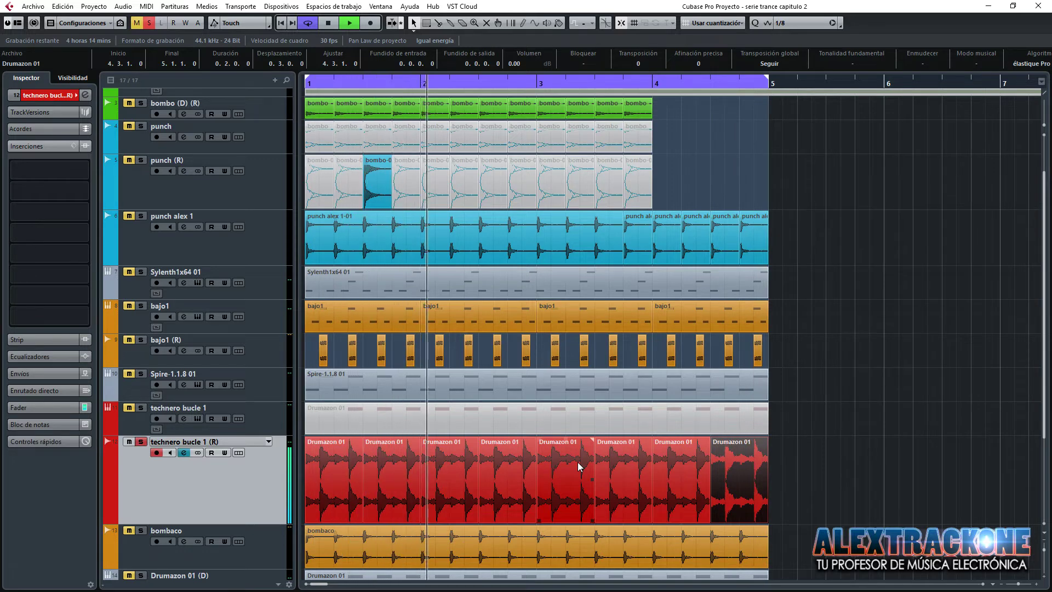
key(space)
Open the channel settings of technero bucle 1 (R) and try a strong equalizer band 3 boost near 100 Hz during playback.
click(83, 172)
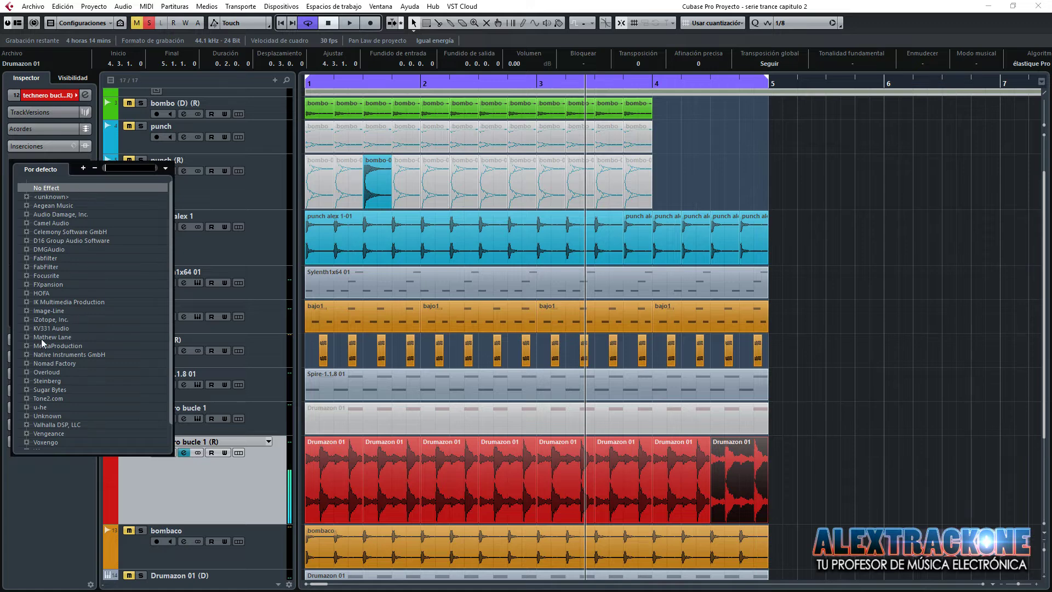
click(962, 332)
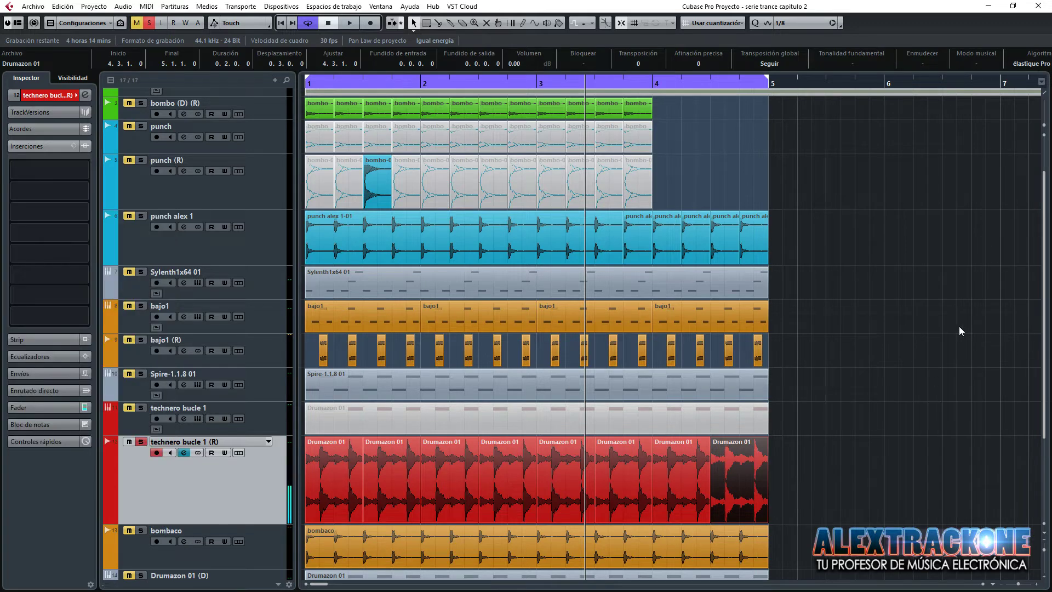
click(88, 96)
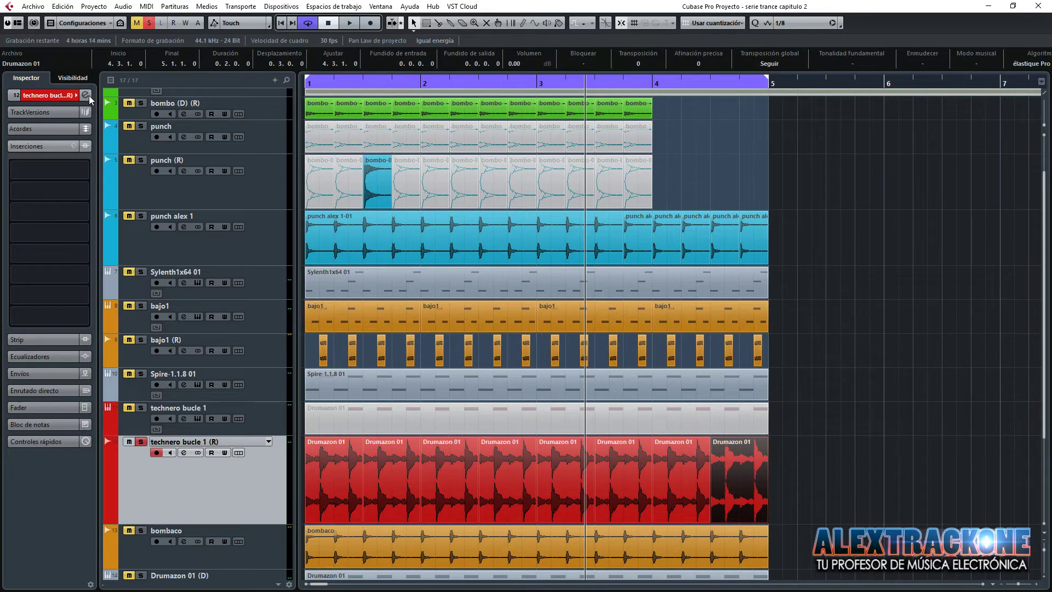
click(86, 96)
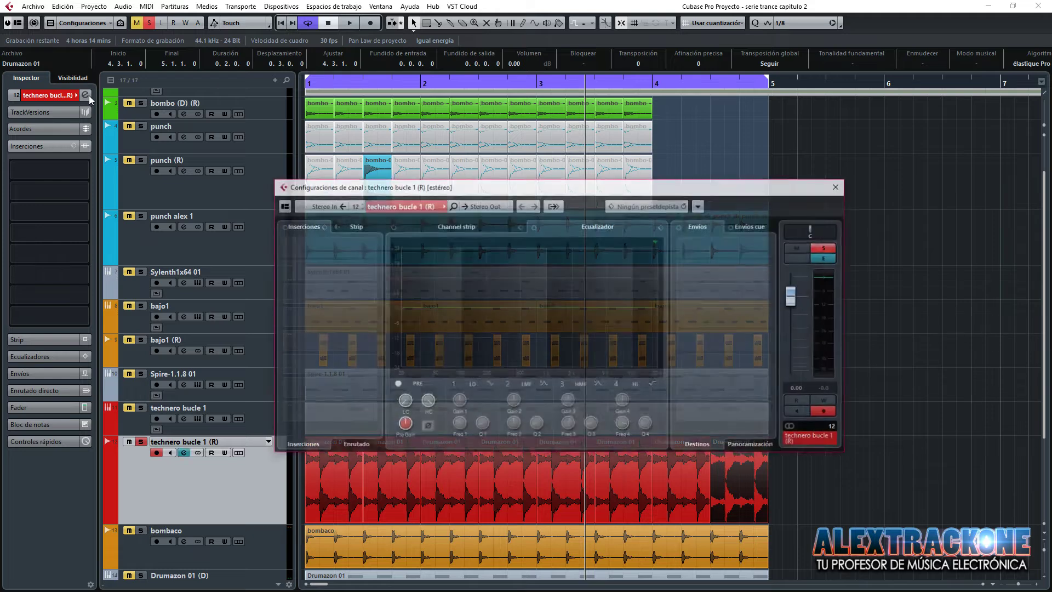
drag(458, 190, 554, 127)
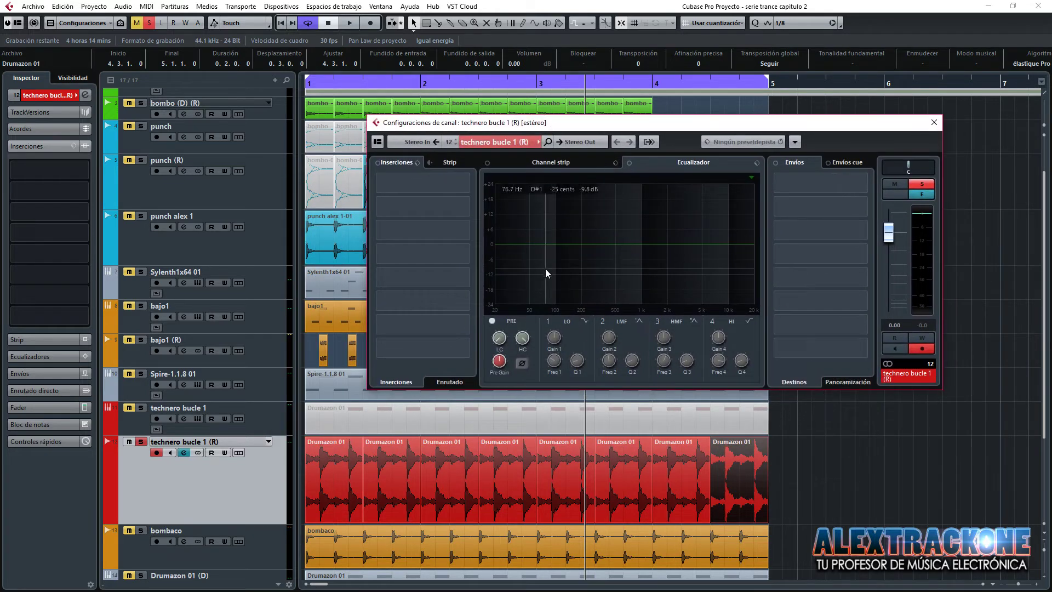
key(space)
key(space)
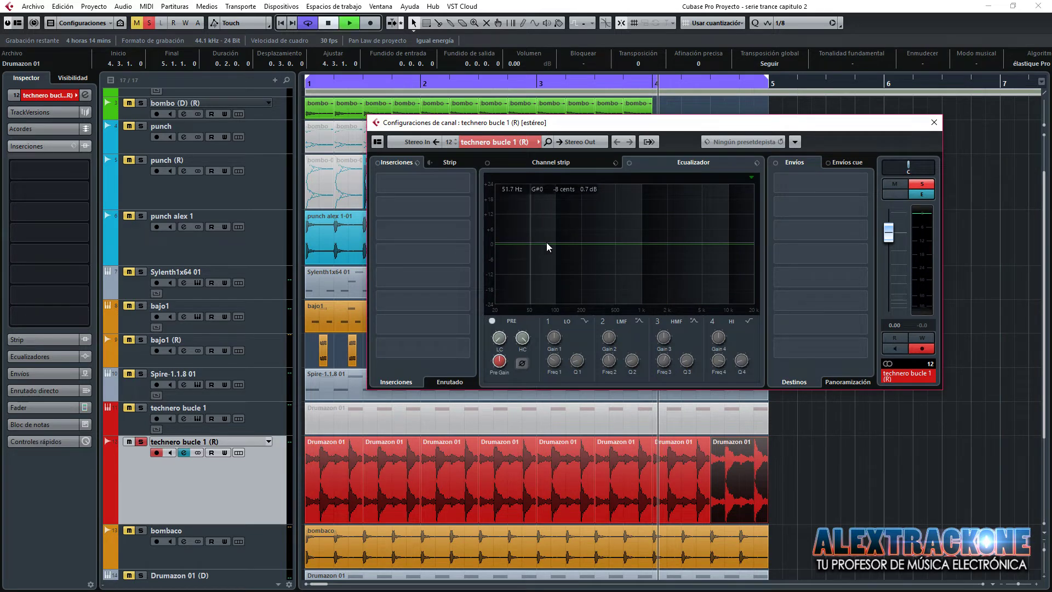
key(space)
drag(641, 242, 552, 202)
key(space)
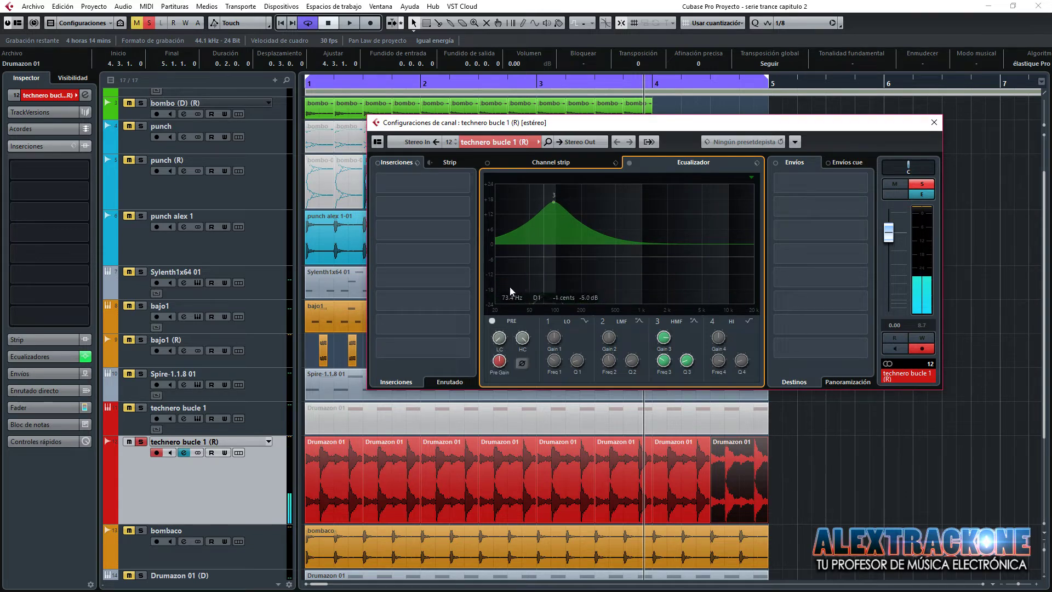
Flatten the technero bucle 1 (R) equalizer band 3 to 0 dB and select all Drumazon 01 segments on the track.
drag(832, 465, 302, 472)
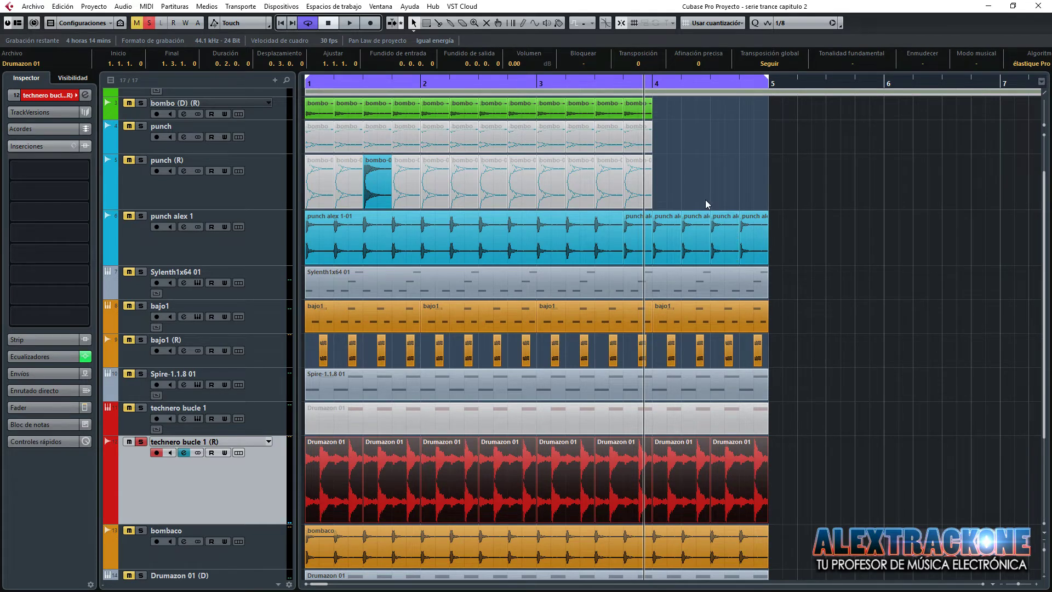
click(700, 157)
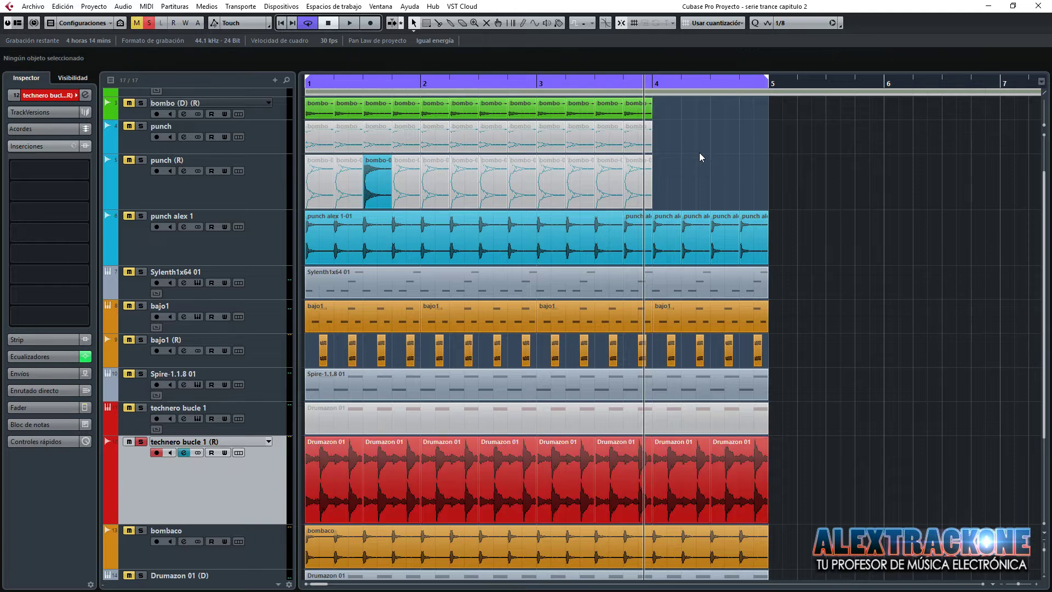
click(85, 95)
click(85, 95)
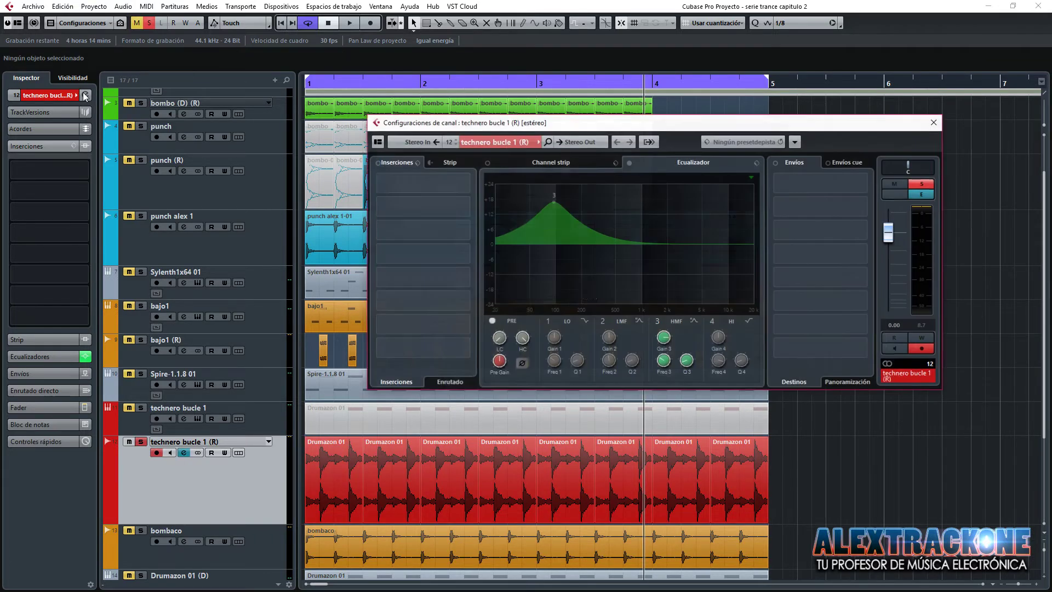
drag(554, 202, 553, 244)
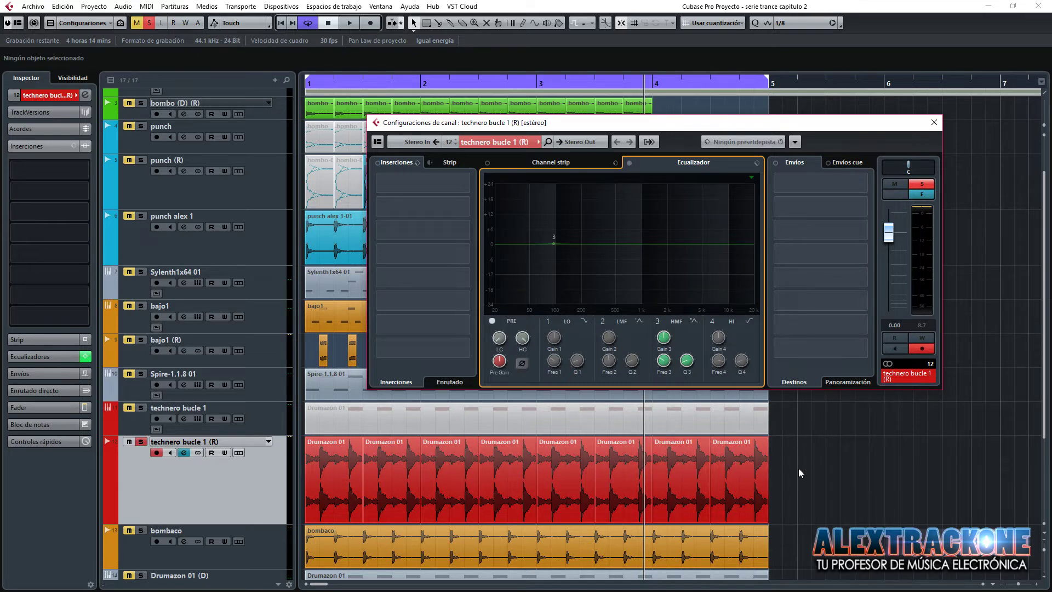
drag(798, 467, 335, 468)
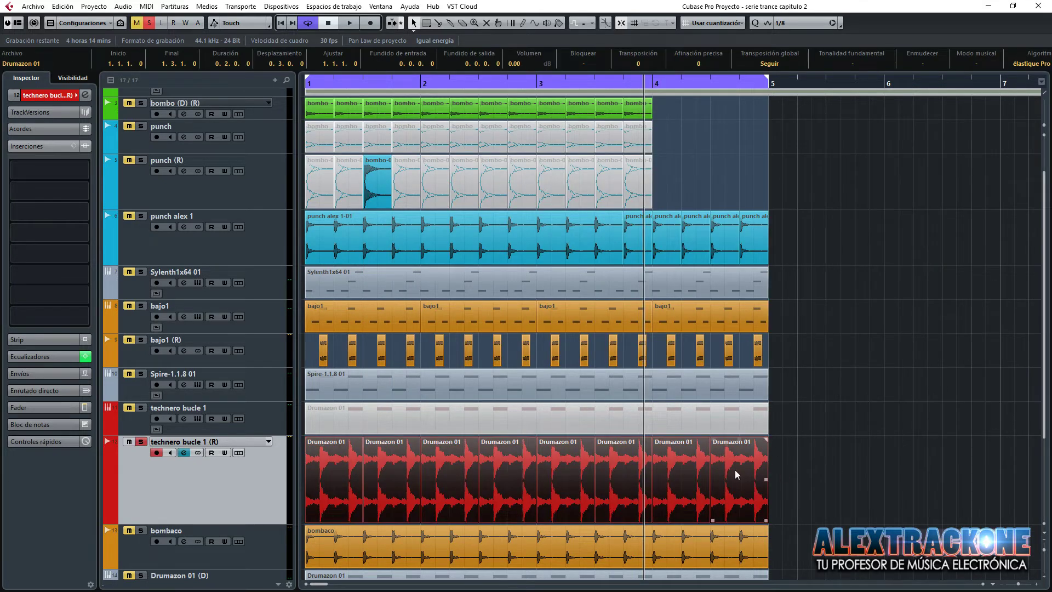
Reopen the technero bucle 1 (R) channel settings and switch off equalizer band 3.
click(86, 96)
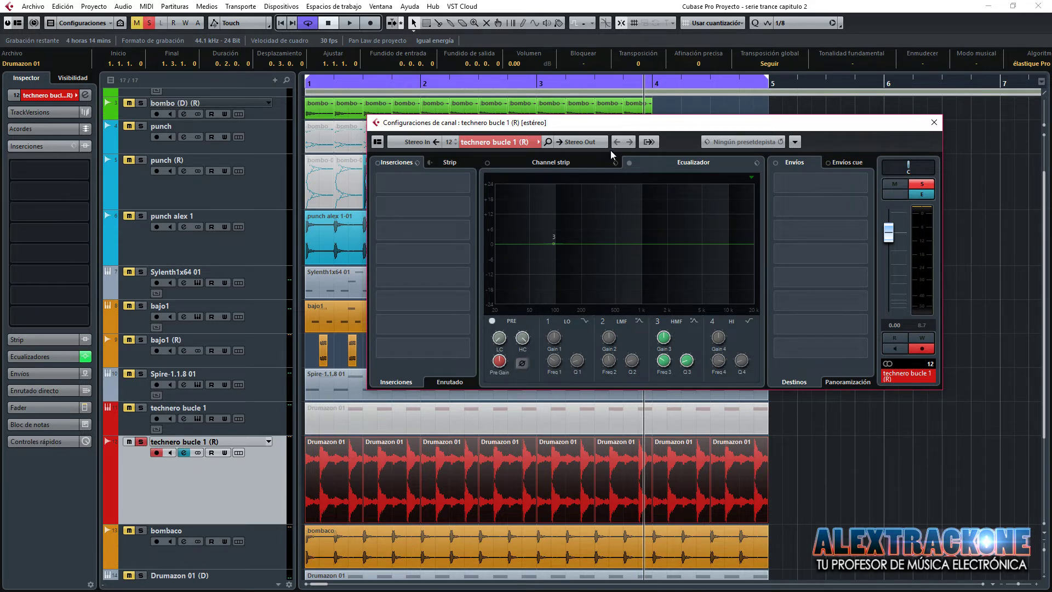
drag(602, 122, 576, 142)
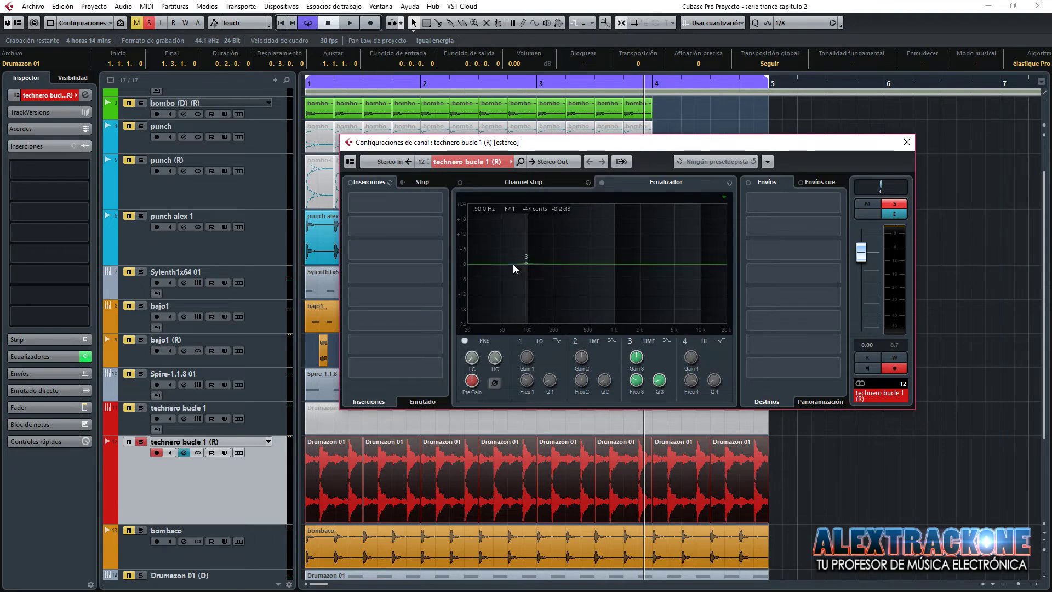
drag(524, 262, 550, 262)
click(630, 341)
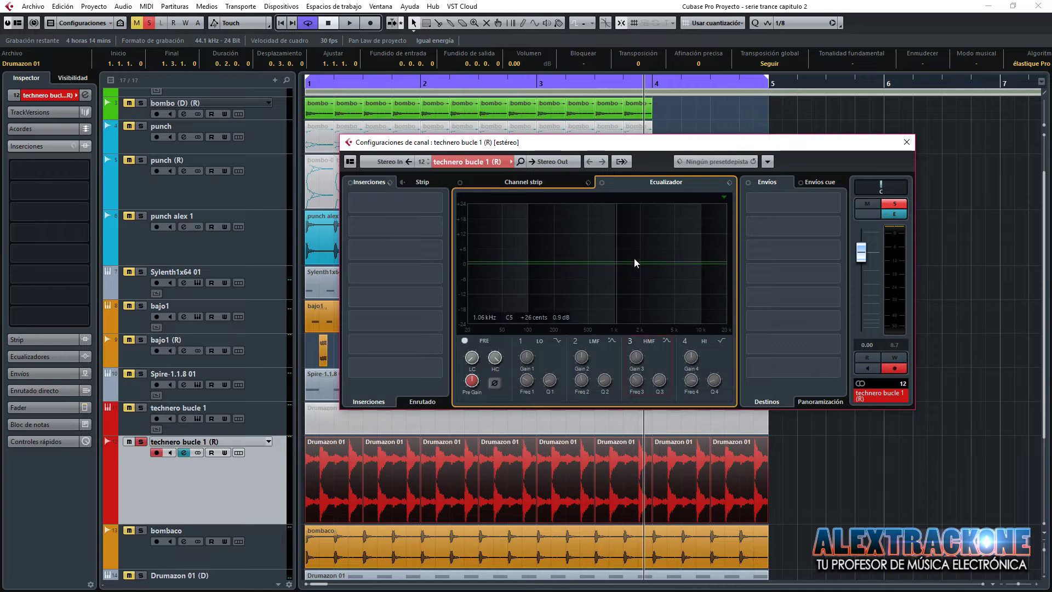
Insert FabFilter Pro-Q 2 in the first insert slot of technero bucle 1 (R) and examine the loop's spectrum during playback.
click(433, 207)
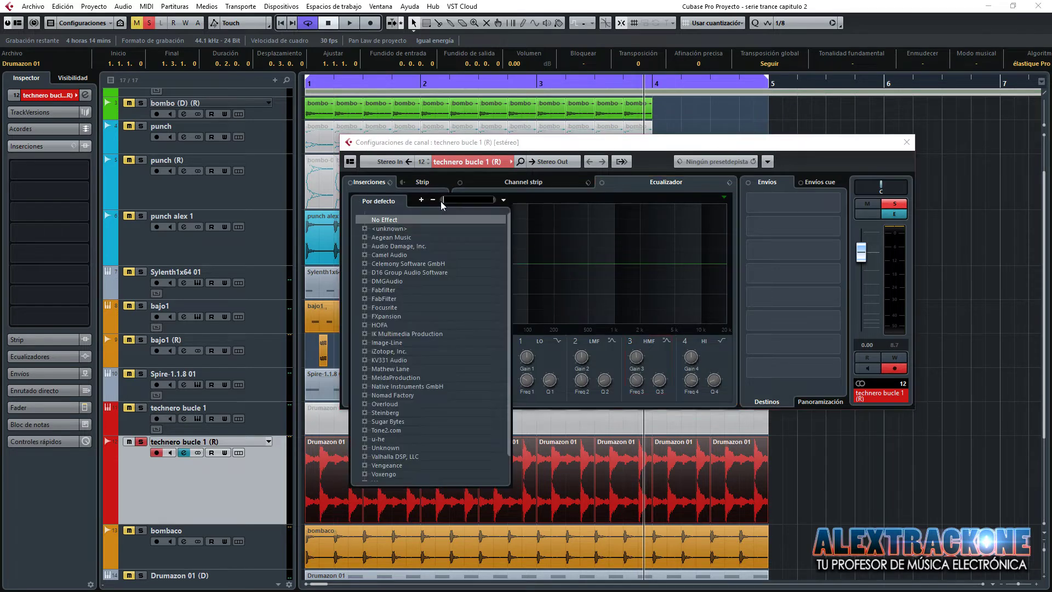
click(366, 298)
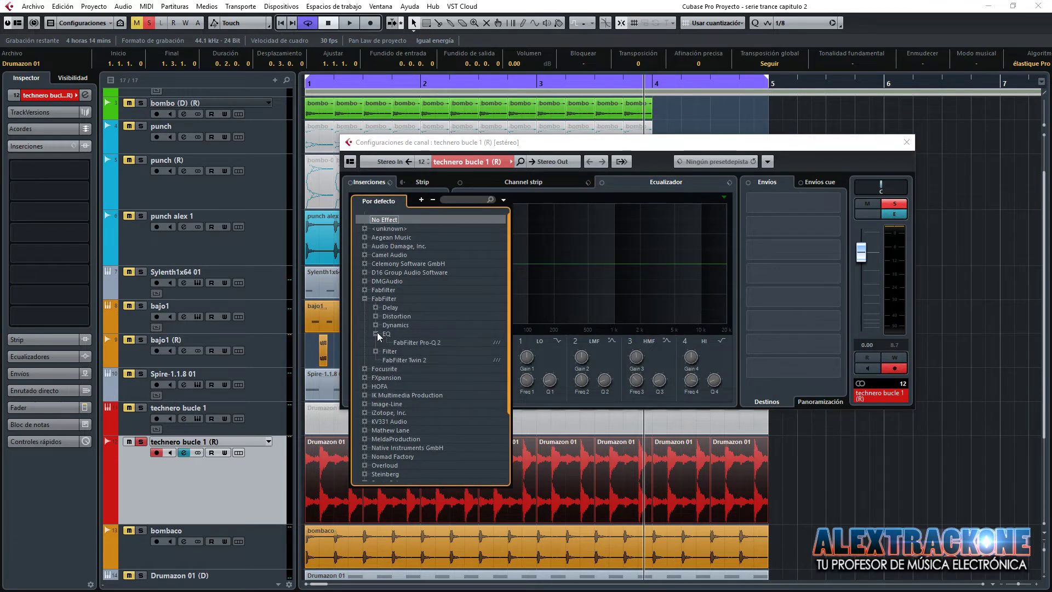
click(407, 341)
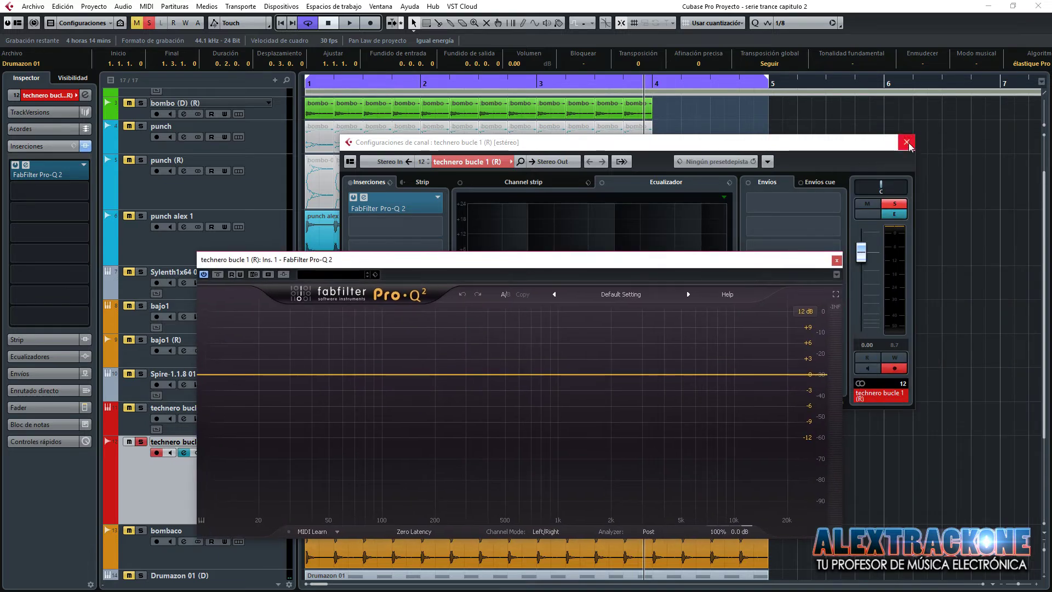
click(907, 143)
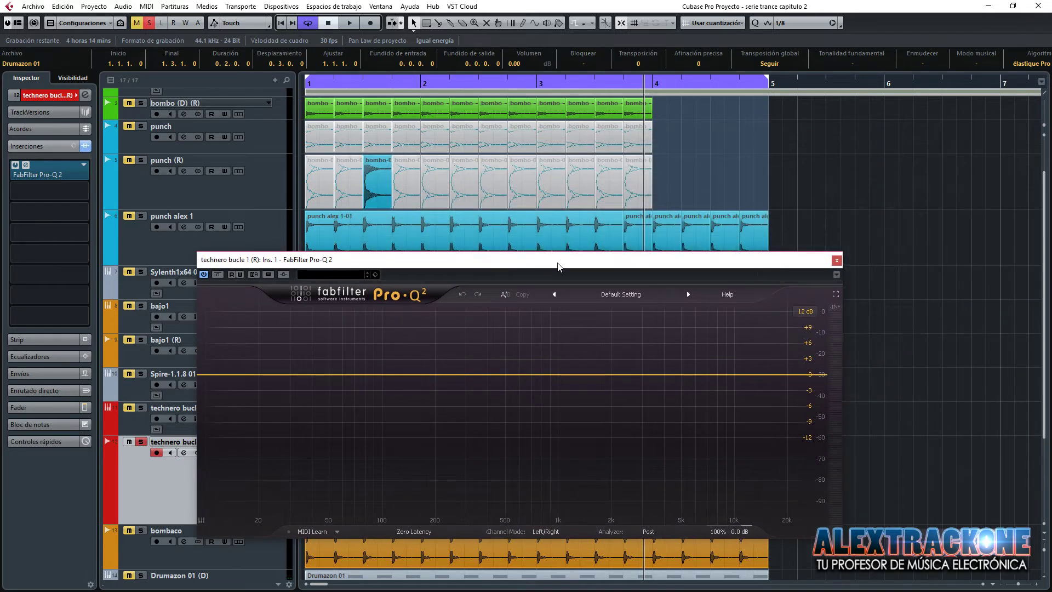
drag(555, 263, 611, 199)
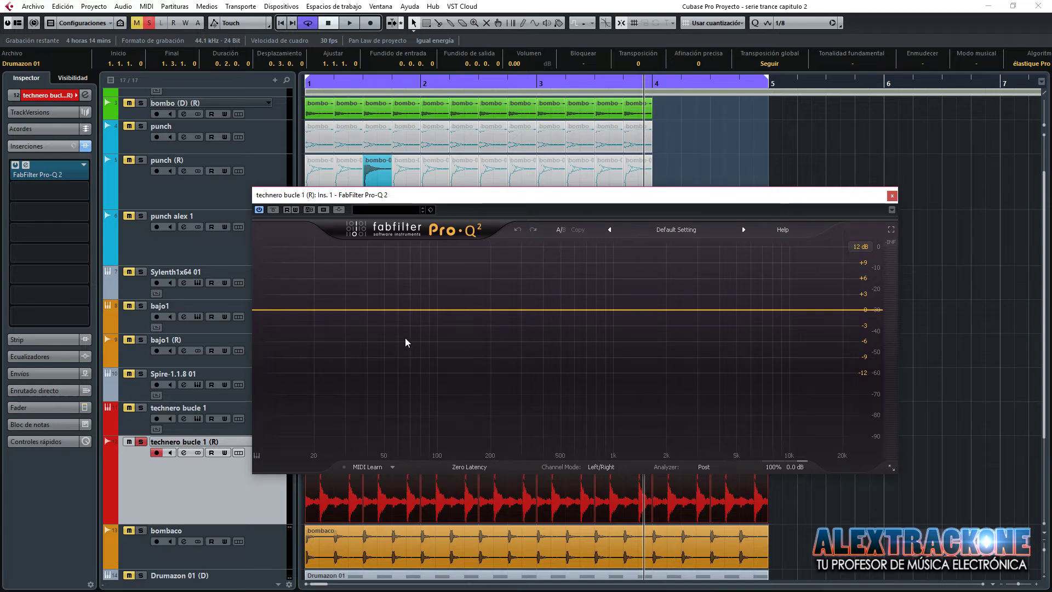
key(space)
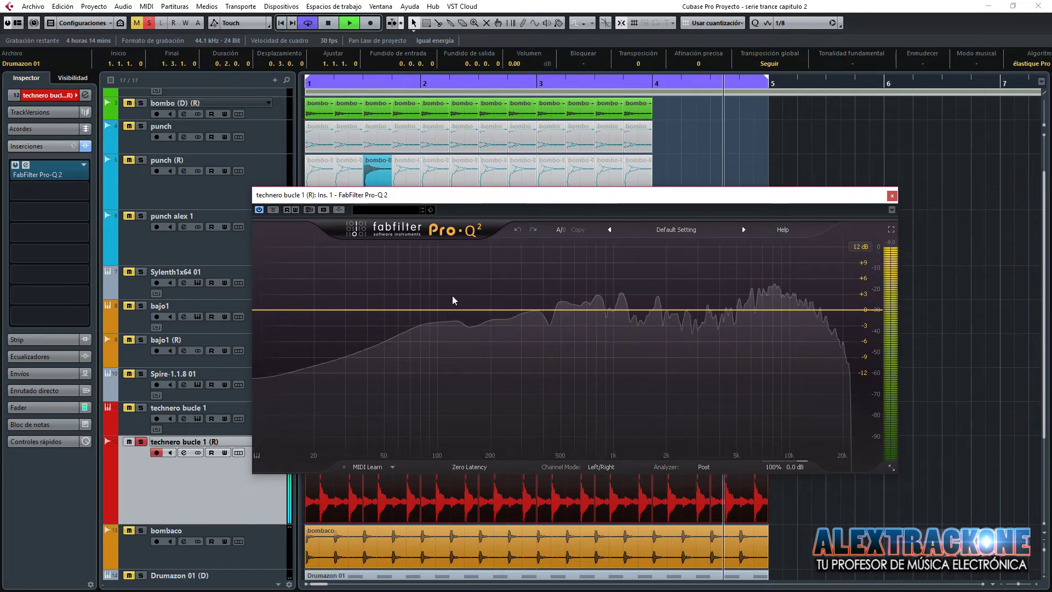
key(space)
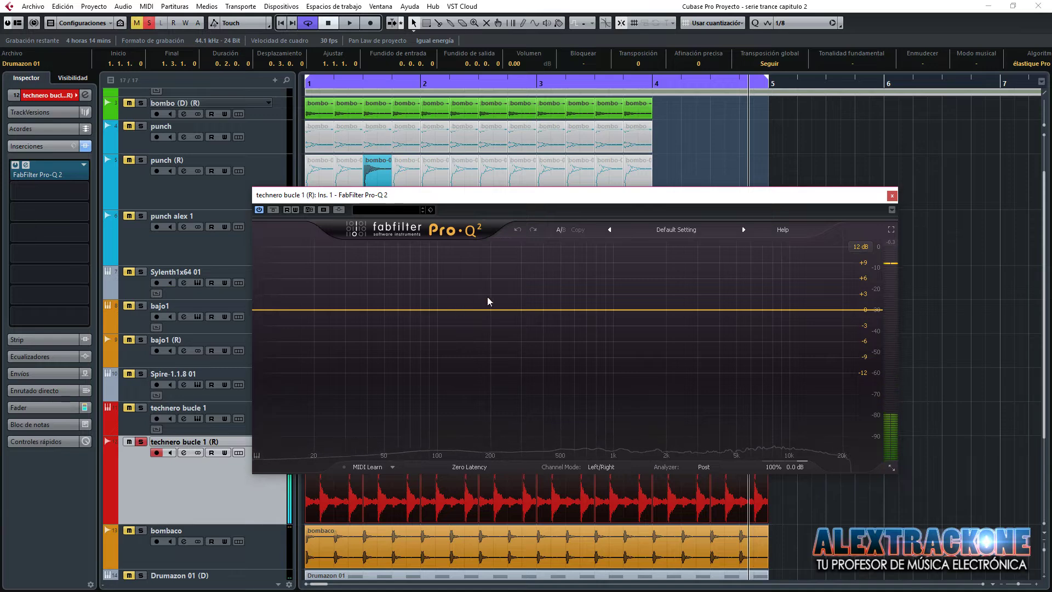
Add a low cut band in Pro-Q 2 with a 6 dB/oct slope and raise its frequency to about 800 Hz.
click(265, 311)
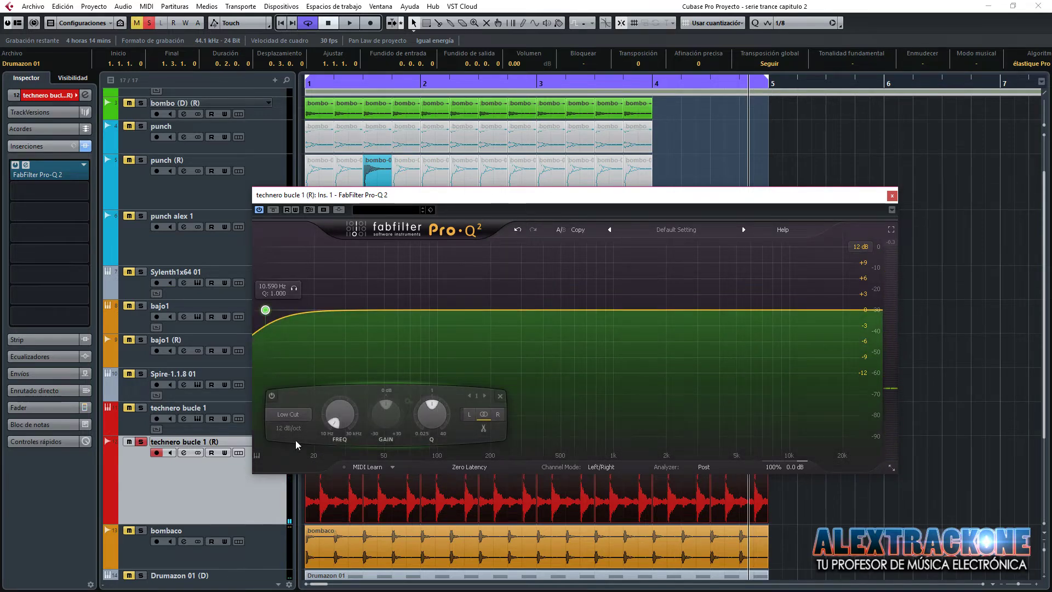
click(289, 428)
click(293, 431)
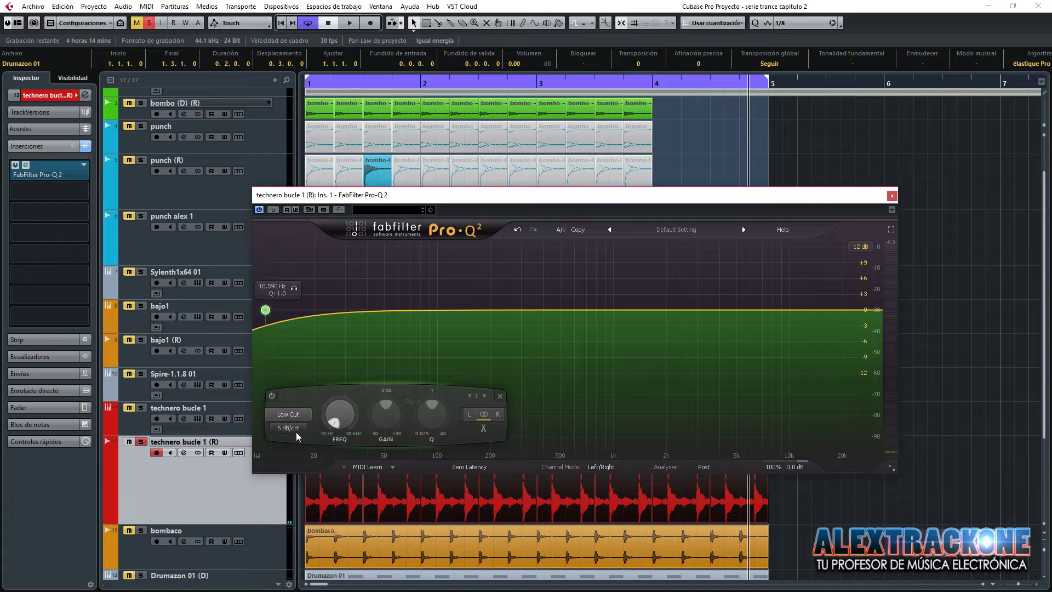
drag(339, 415, 360, 331)
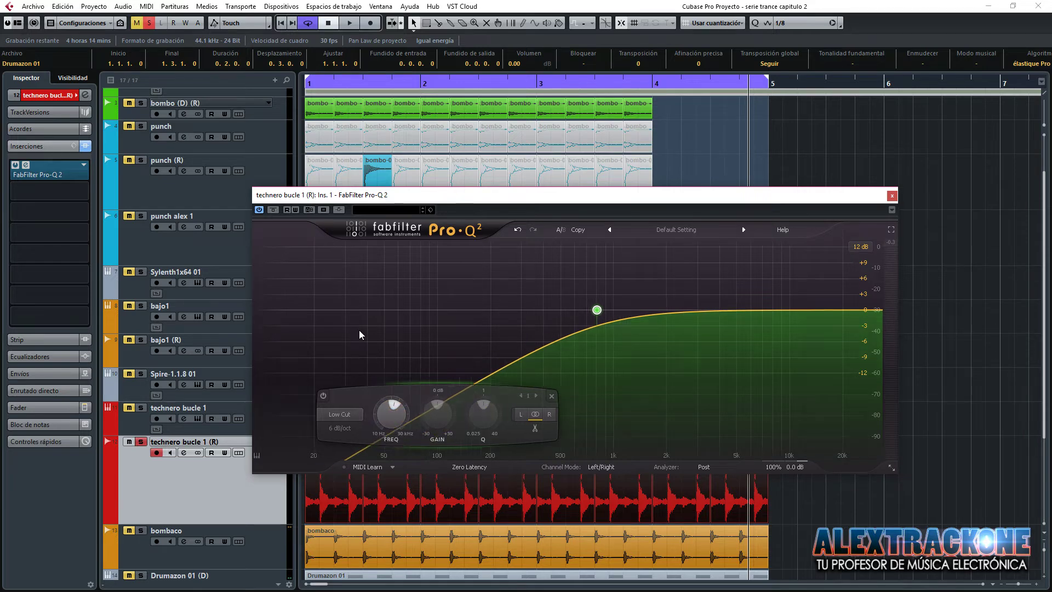
Play the loop and compare the low-cut sound with Pro-Q 2 bypassed and active.
key(space)
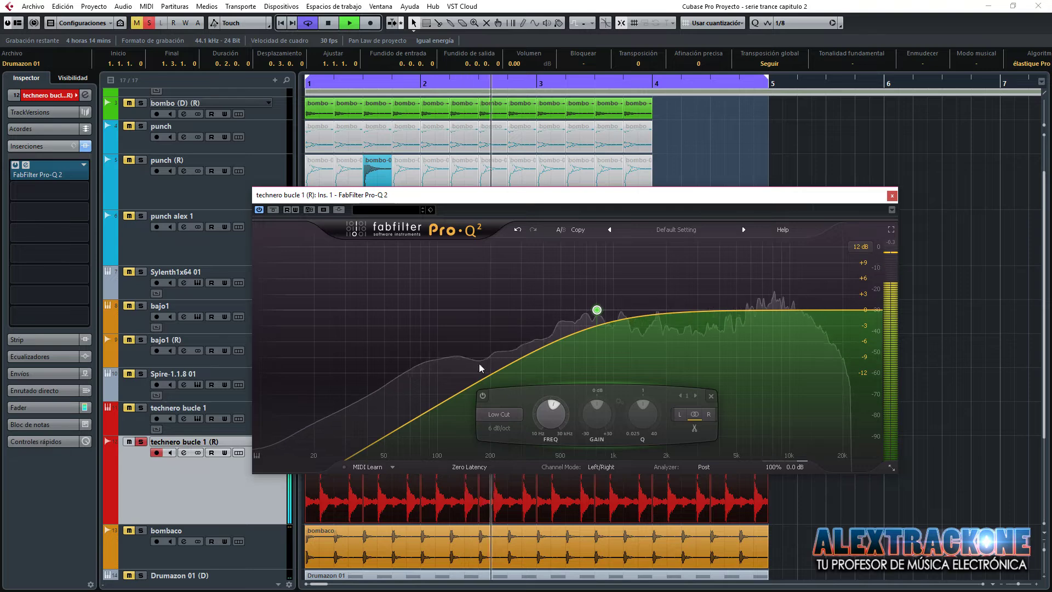
click(273, 209)
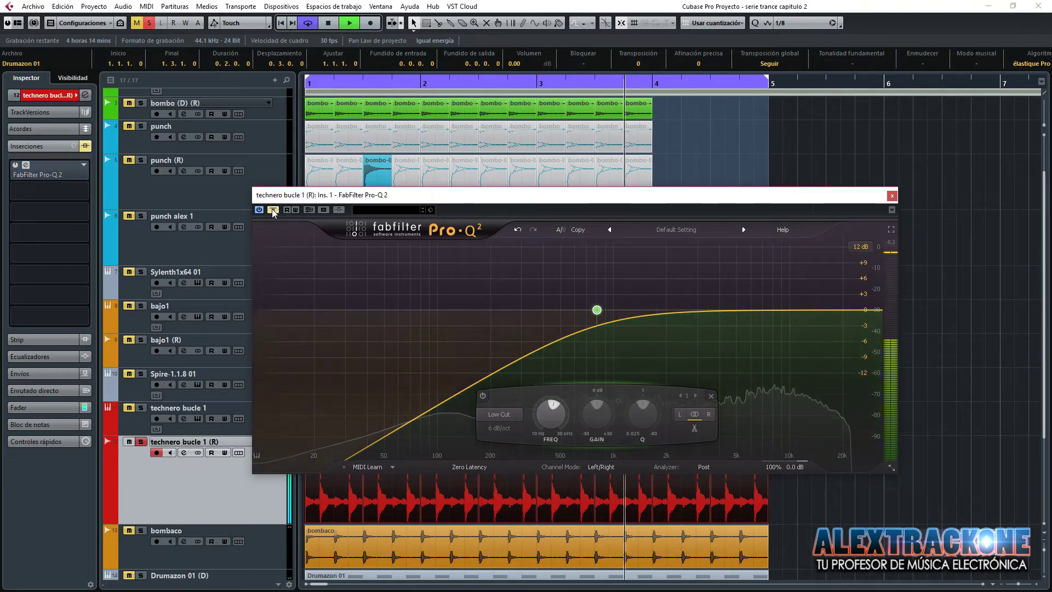
click(273, 209)
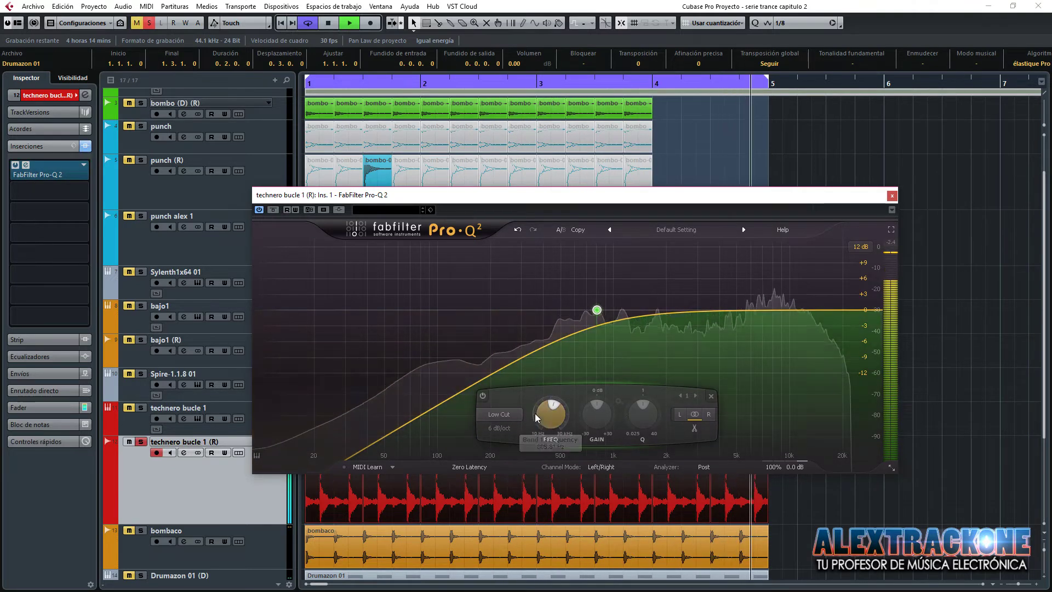
Sweep the low cut band's frequency during playback, settle it at about 2.2 kHz and stop playback.
scroll(540, 420, down, 3)
scroll(539, 420, up, 5)
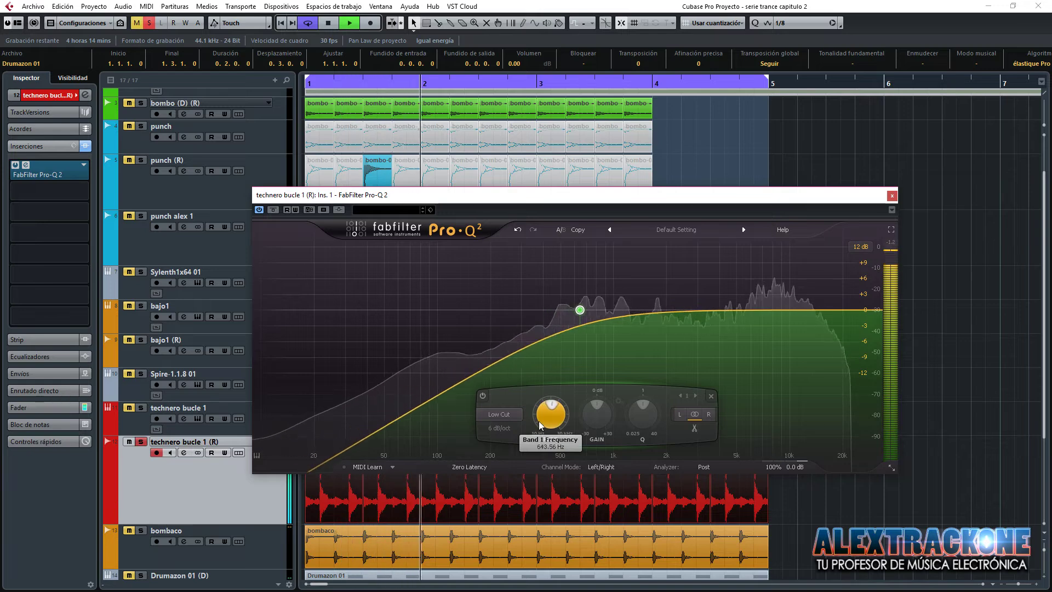
scroll(539, 420, up, 6)
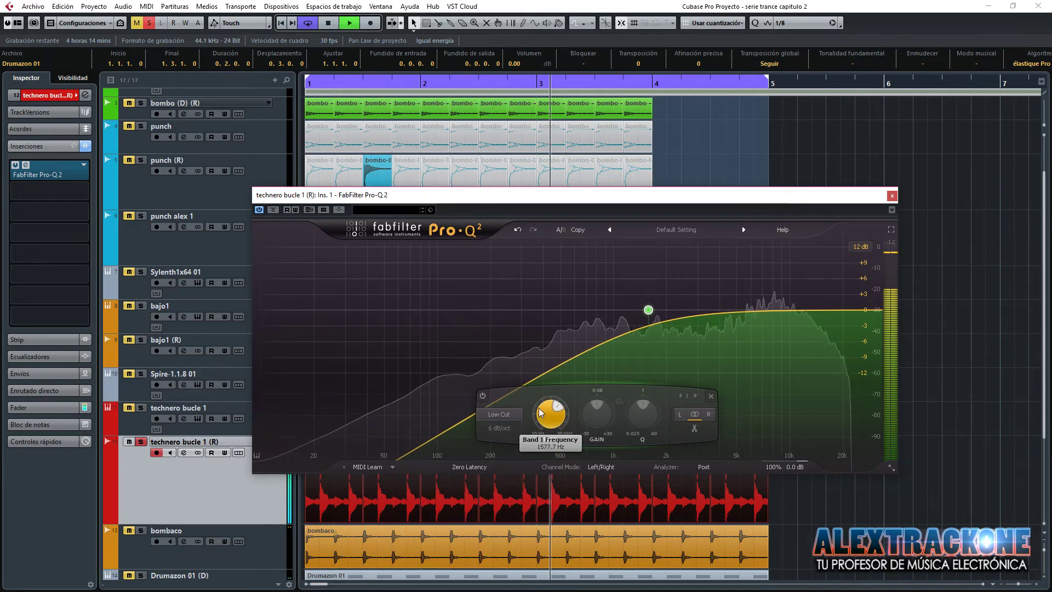
scroll(539, 411, up, 2)
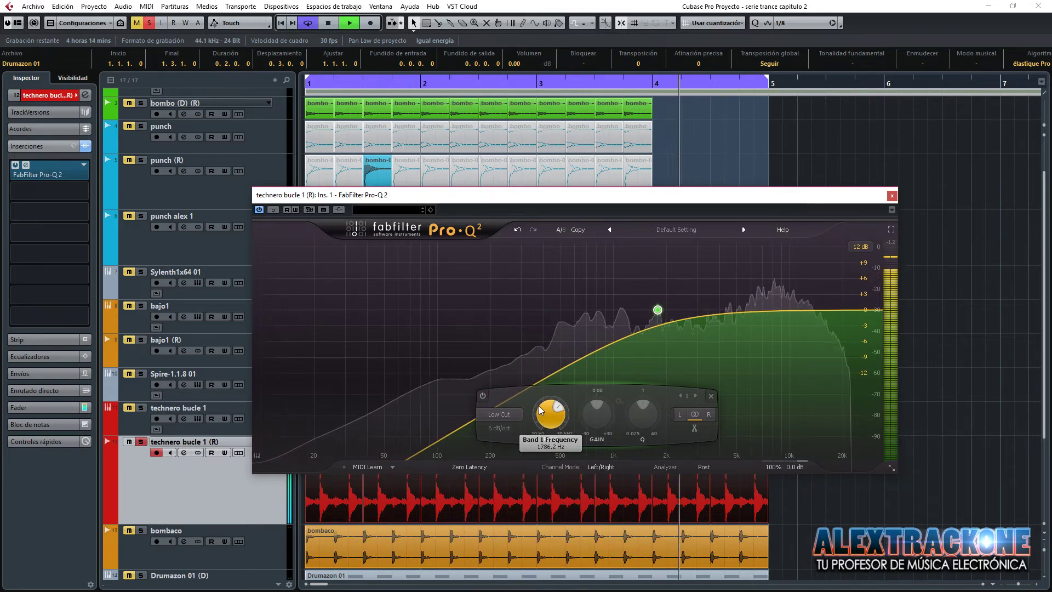
scroll(540, 416, down, 10)
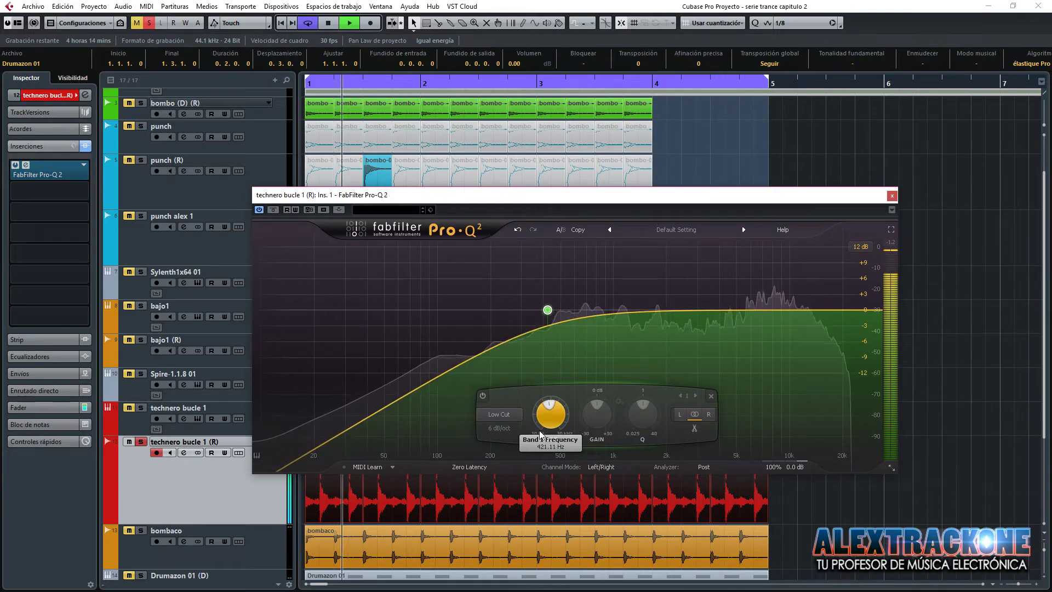
scroll(540, 425, up, 4)
scroll(540, 425, up, 15)
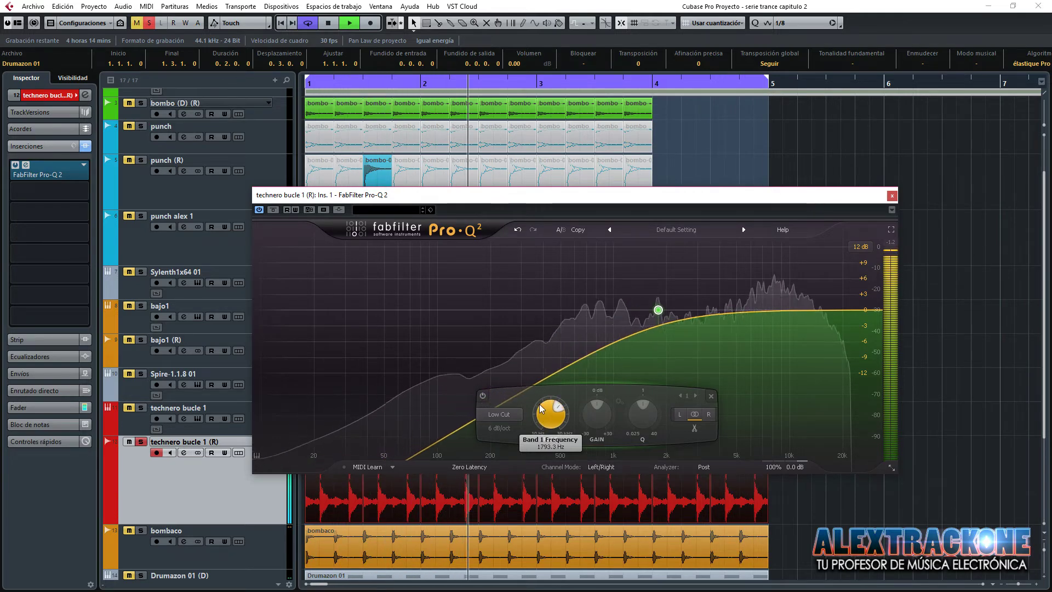
scroll(540, 402, up, 2)
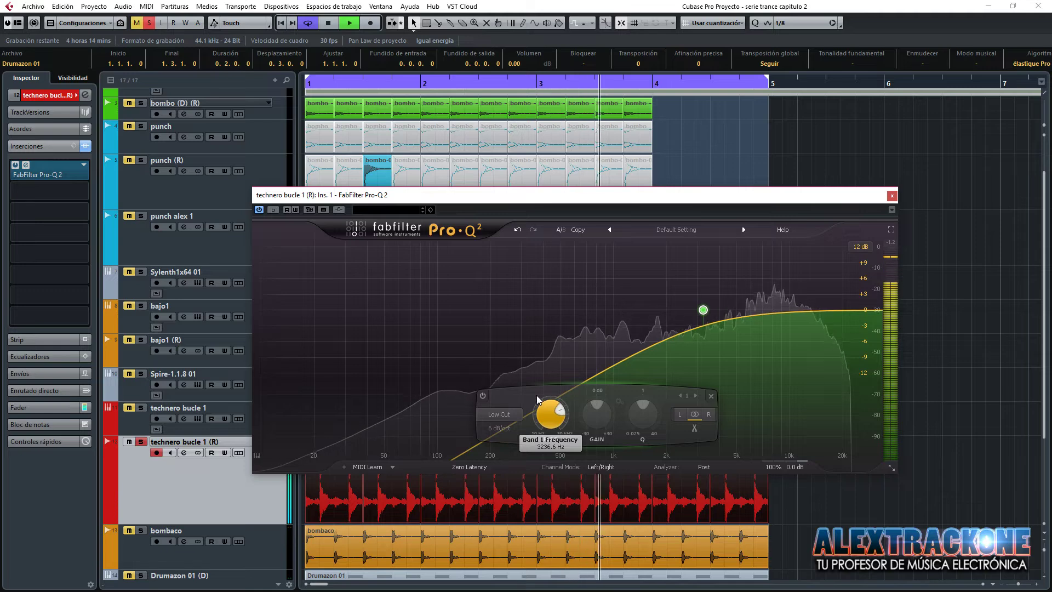
scroll(537, 400, up, 4)
scroll(536, 401, down, 6)
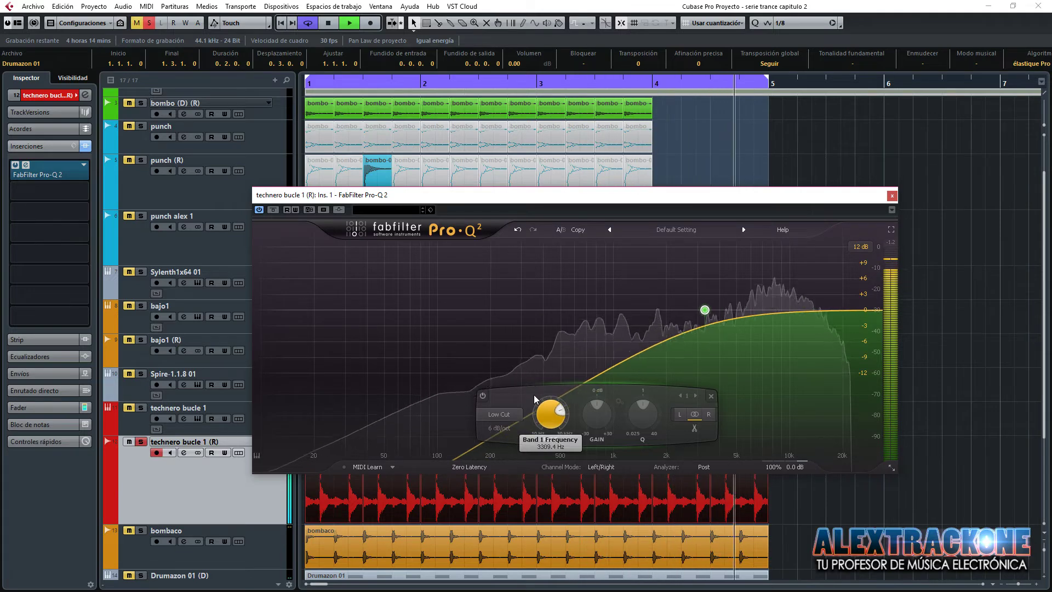
scroll(536, 401, down, 2)
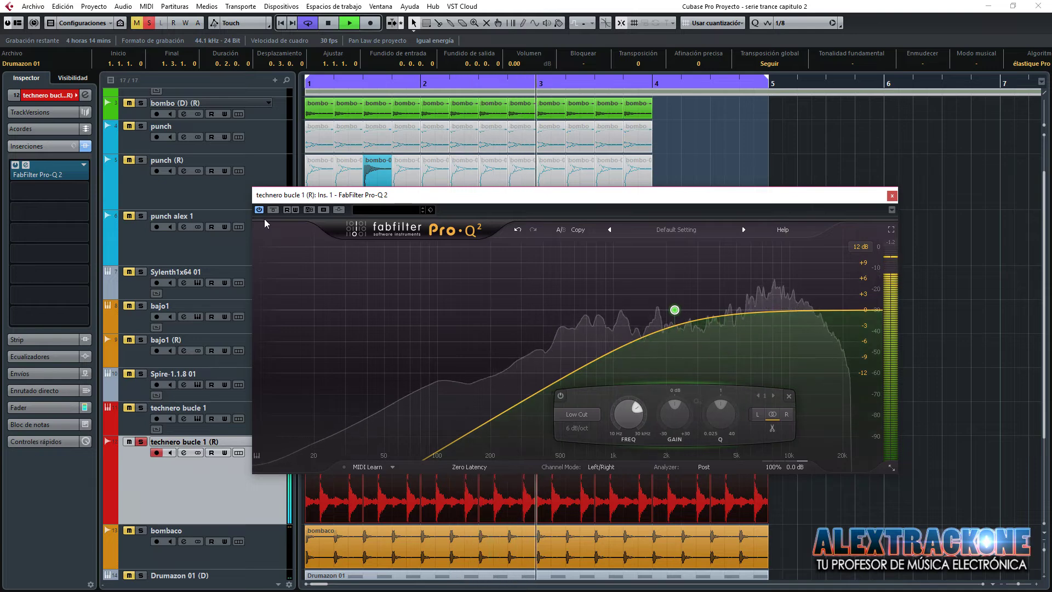
key(space)
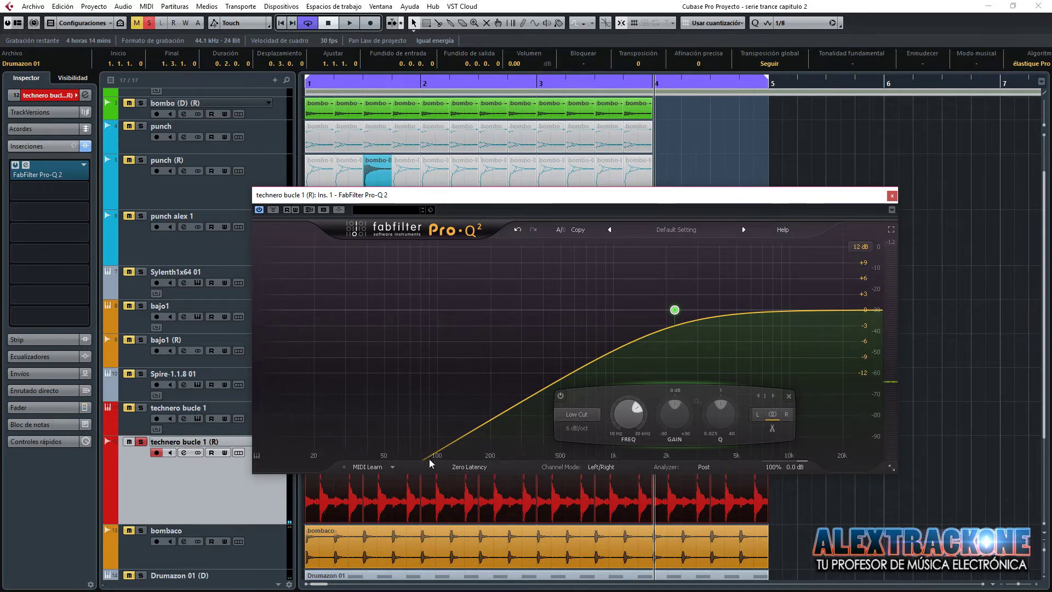
Add a narrow 72 dB/oct bell band at about 101 Hz, cut its gain deeply and audition the loop.
double_click(438, 311)
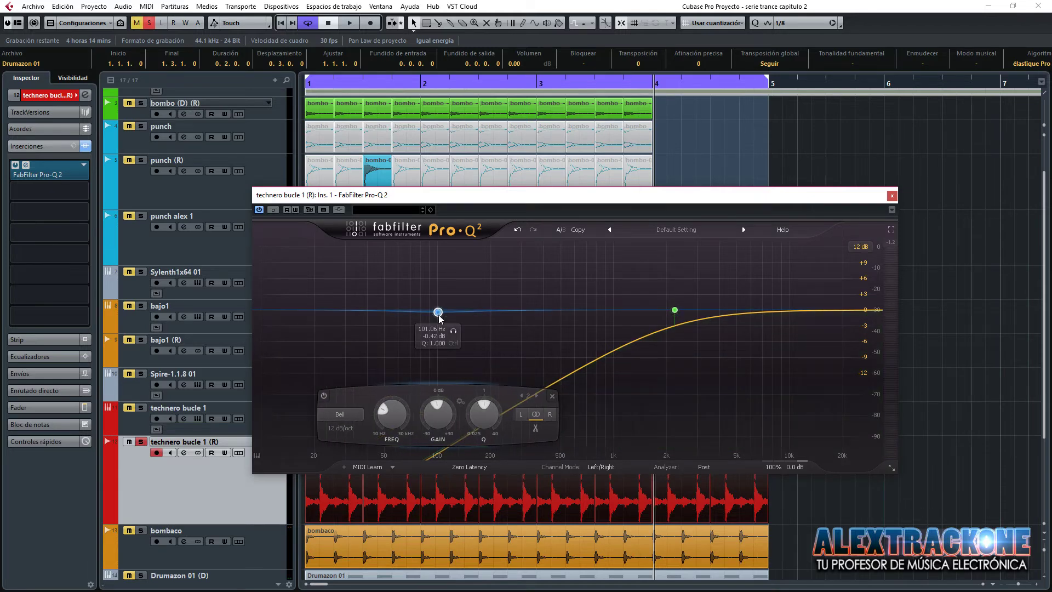
click(341, 428)
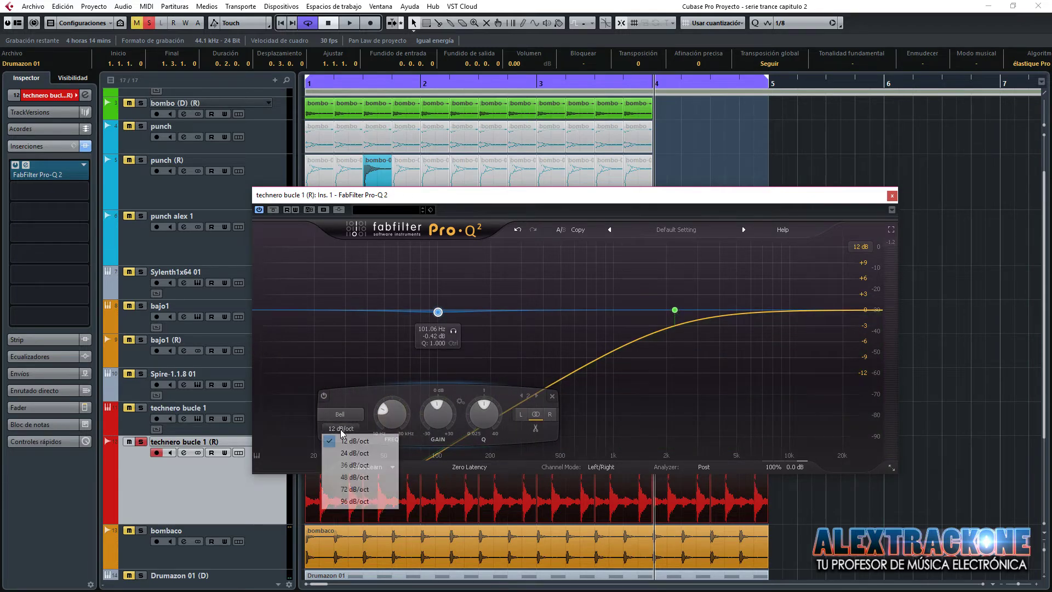
click(350, 489)
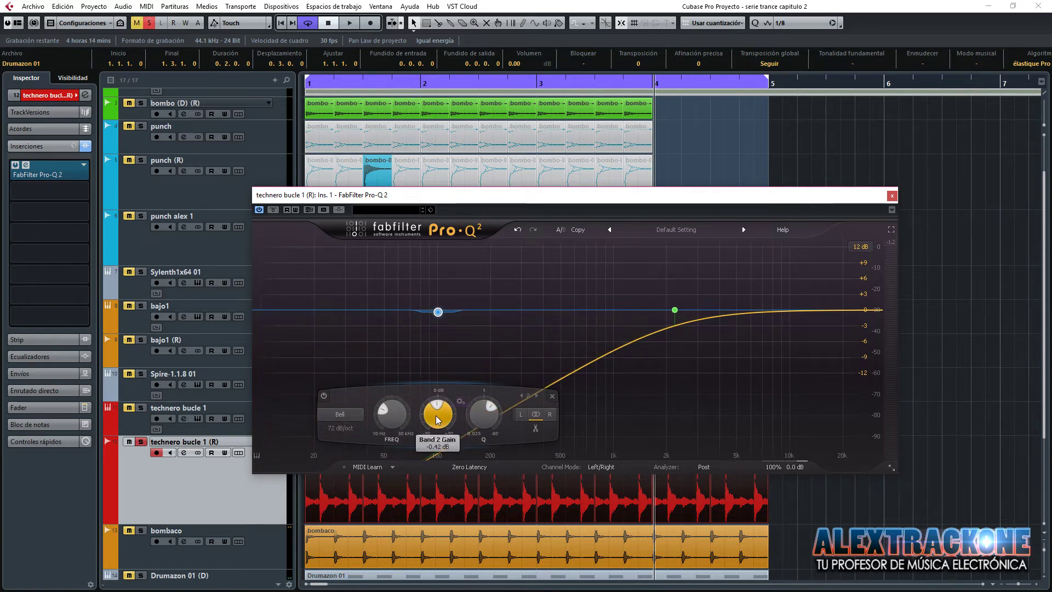
drag(436, 421, 447, 507)
key(space)
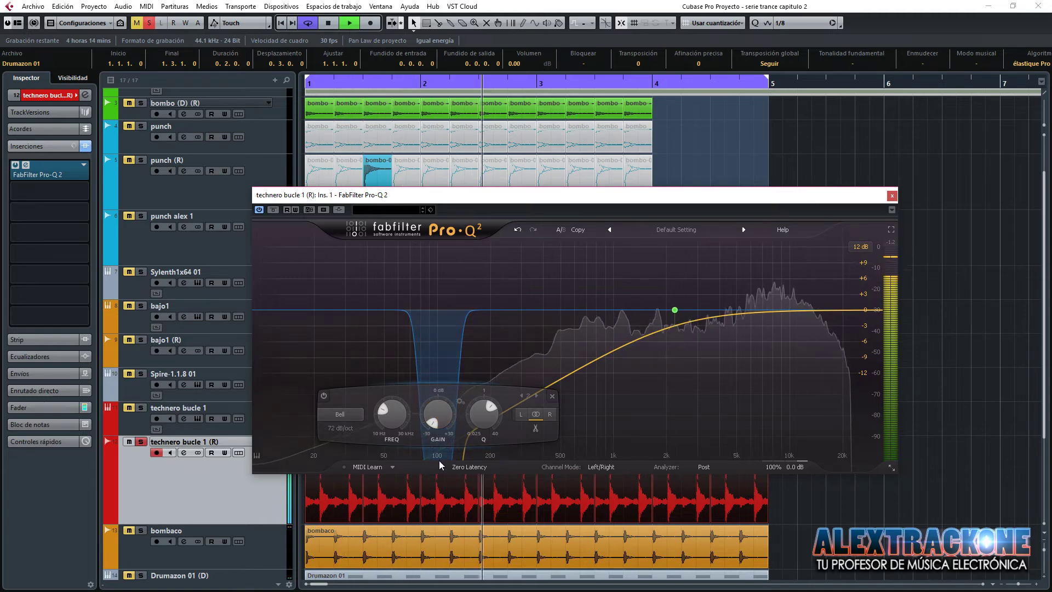
key(space)
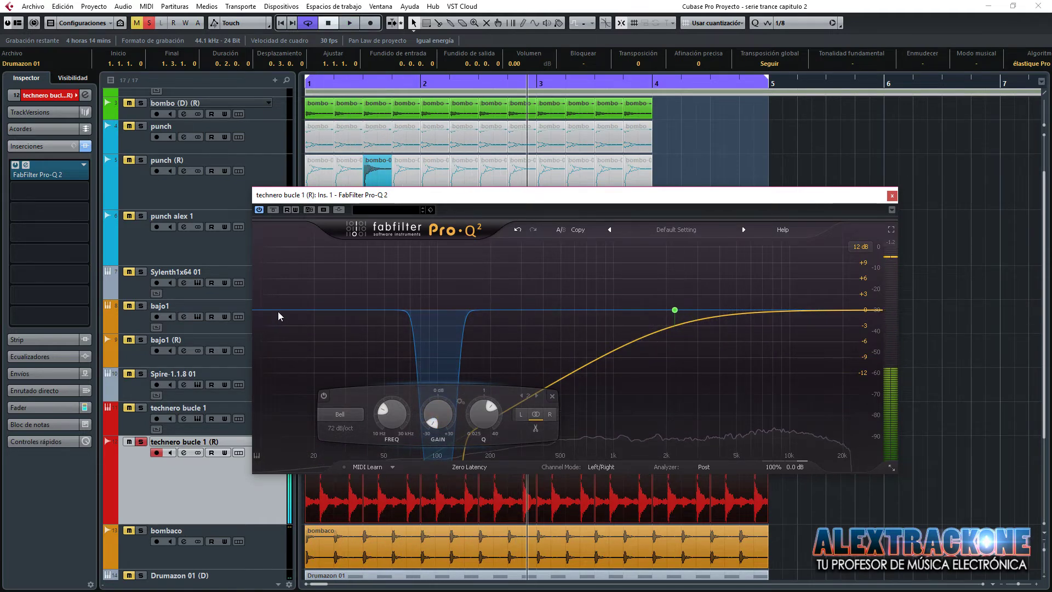
Add a second low cut band with a 96 dB/oct slope at about 56 Hz and audition the loop.
click(271, 310)
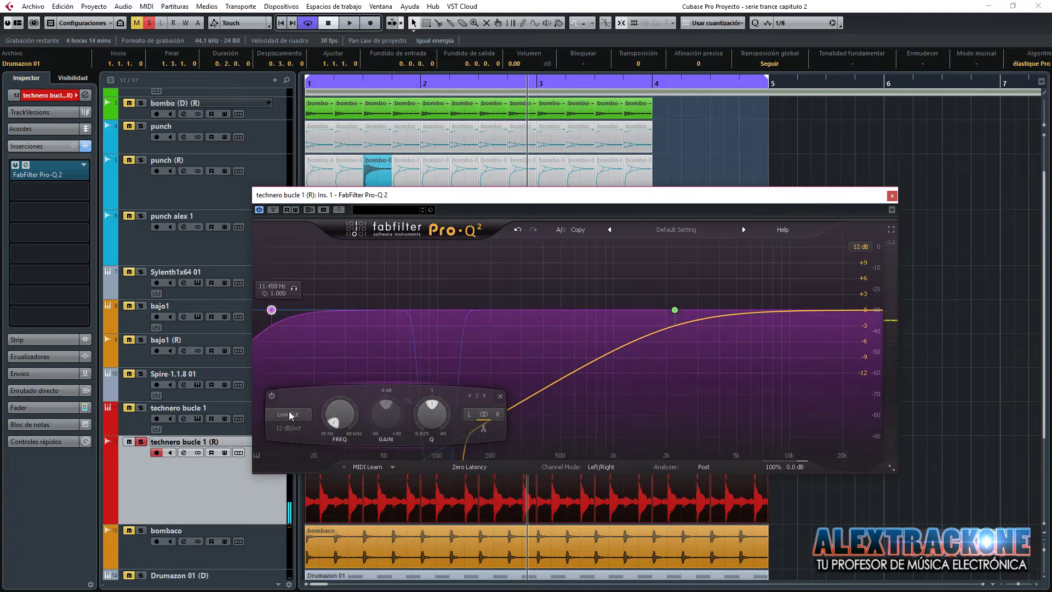
click(292, 432)
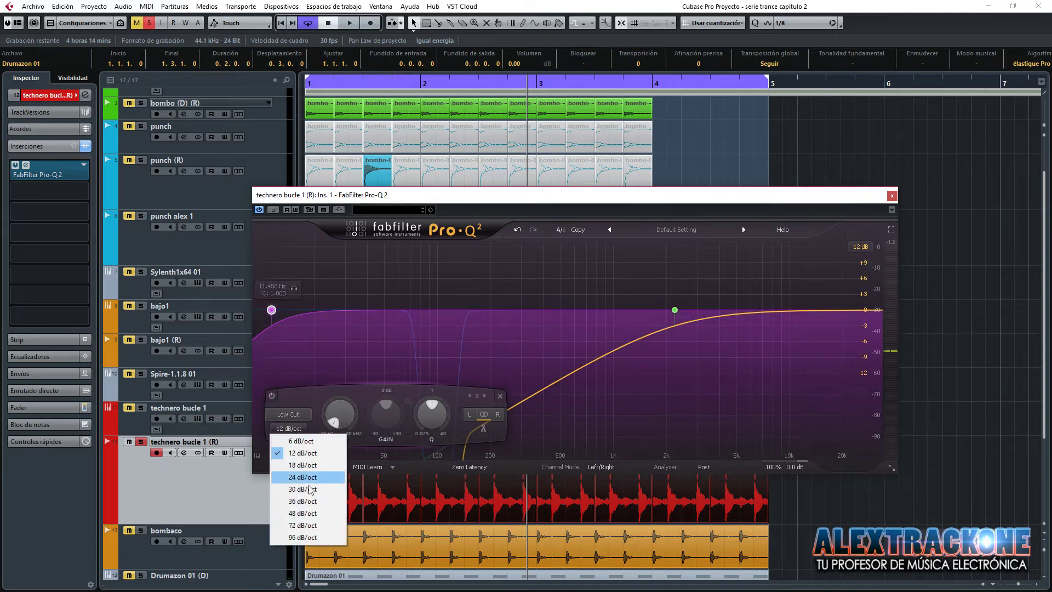
click(321, 538)
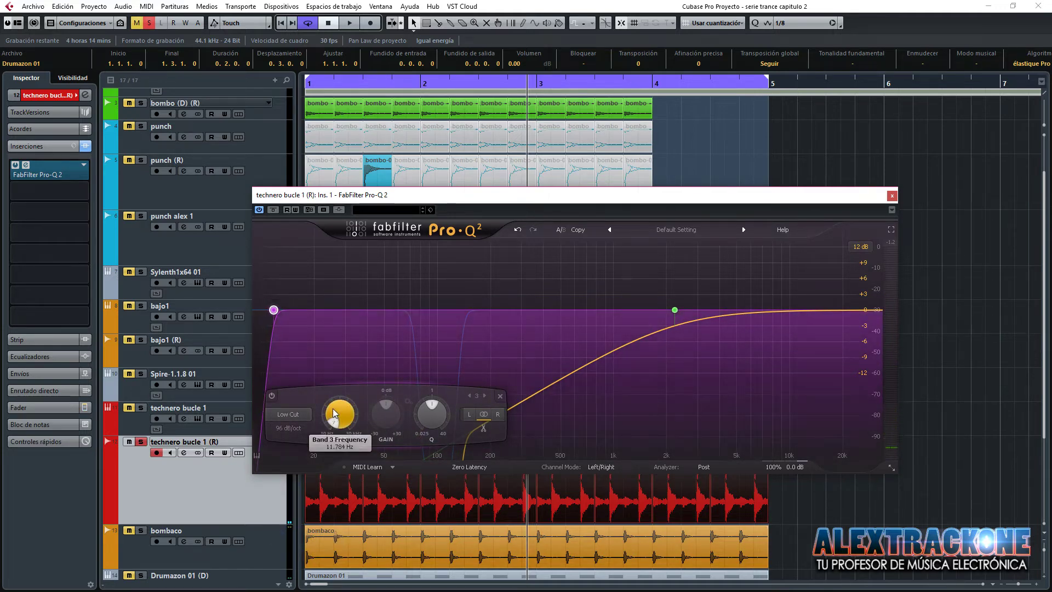
drag(335, 412, 336, 384)
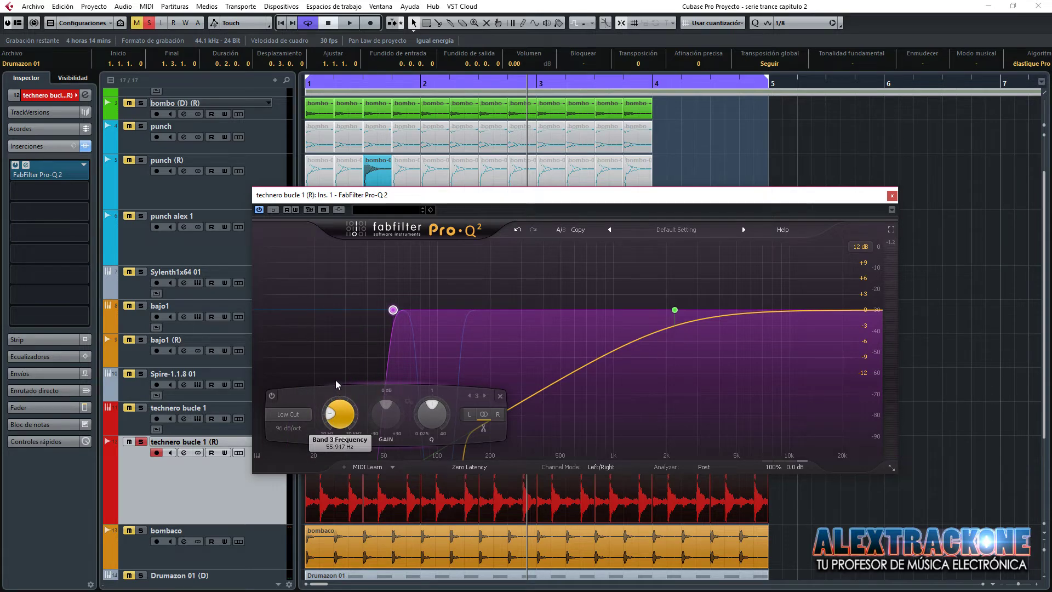
key(space)
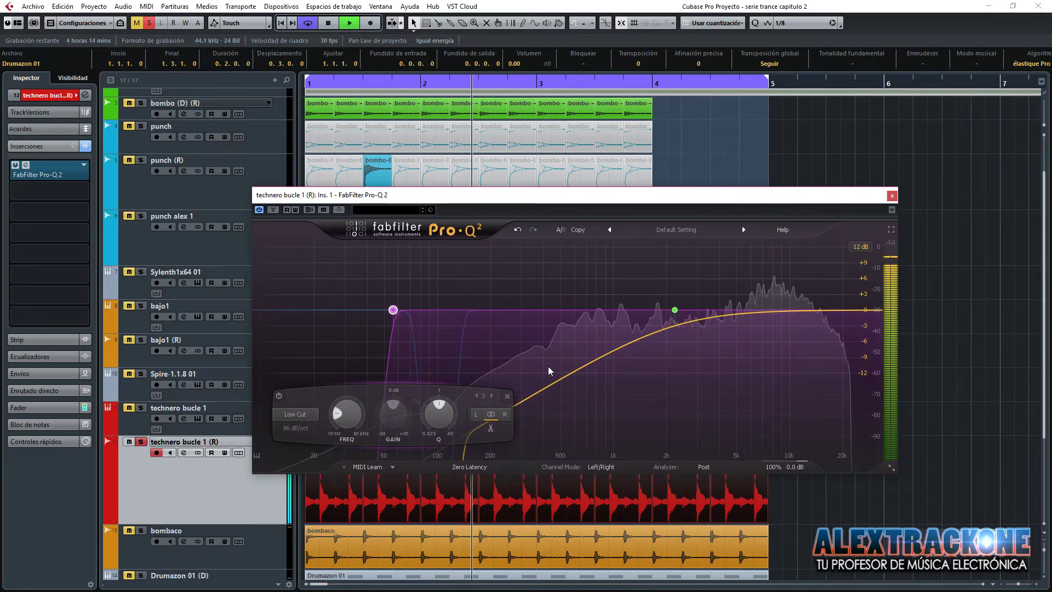
key(space)
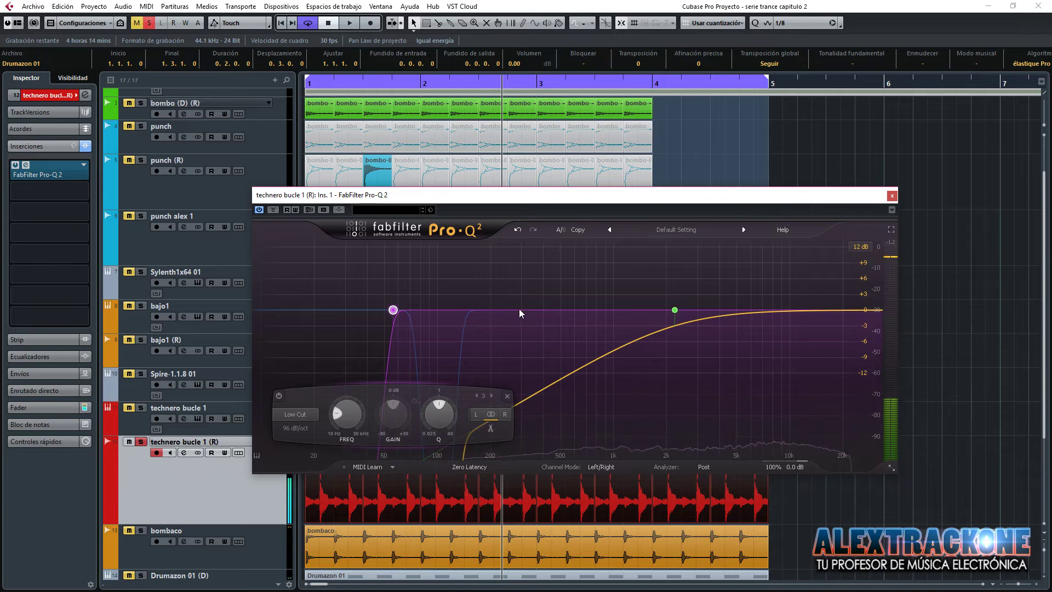
Add a 96 dB/oct bell band with a Q of about 2.9, cut its gain deeply and tune it to about 239 Hz during playback.
click(518, 309)
click(442, 427)
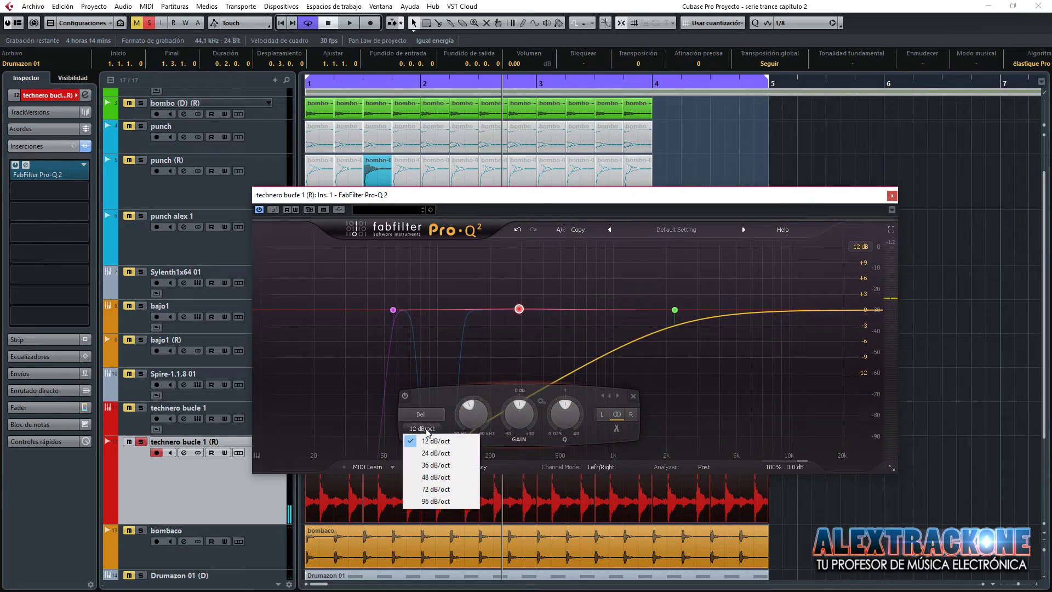
click(438, 505)
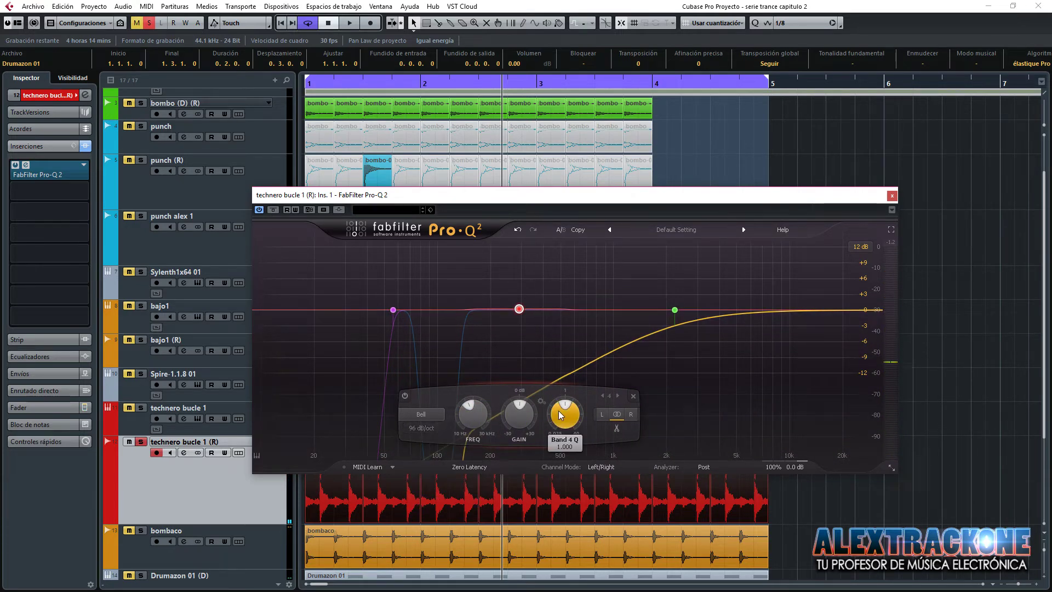
drag(561, 385, 561, 381)
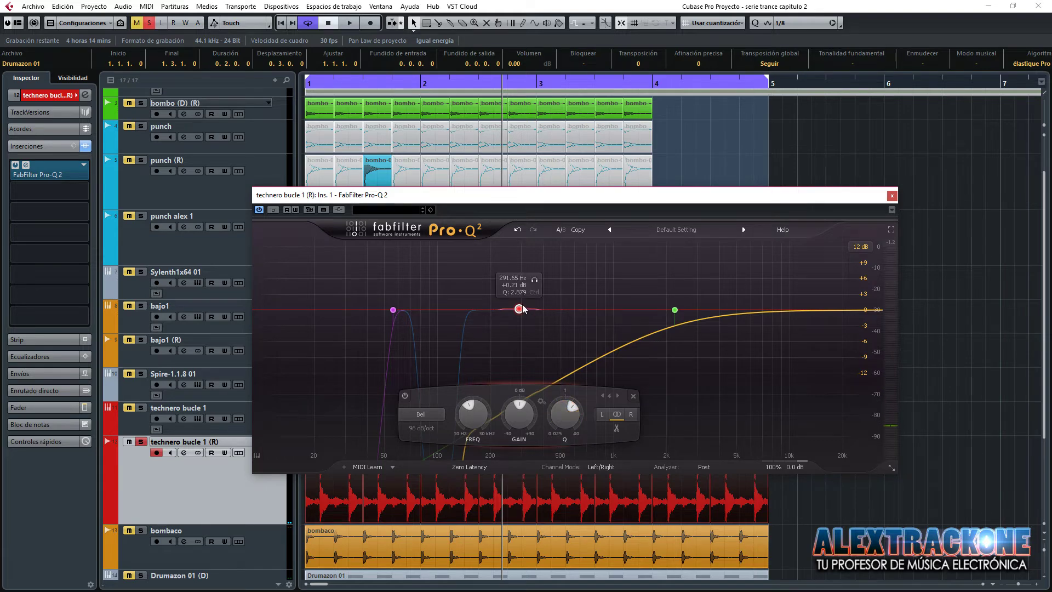
drag(508, 421, 513, 500)
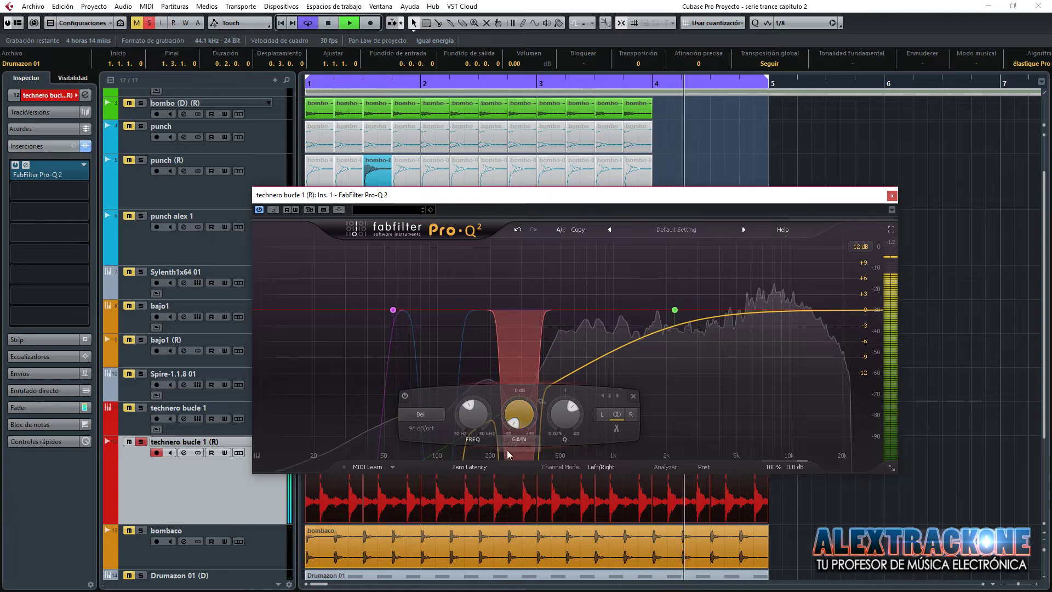
mouse_move(463, 415)
mouse_down()
mouse_move(463, 425)
mouse_move(466, 416)
mouse_up()
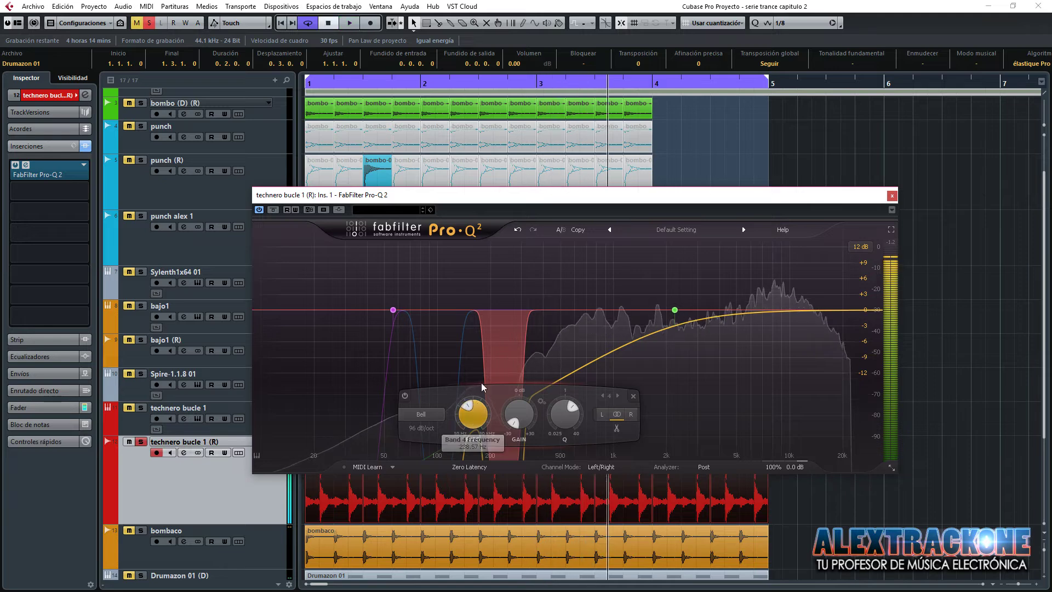
key(space)
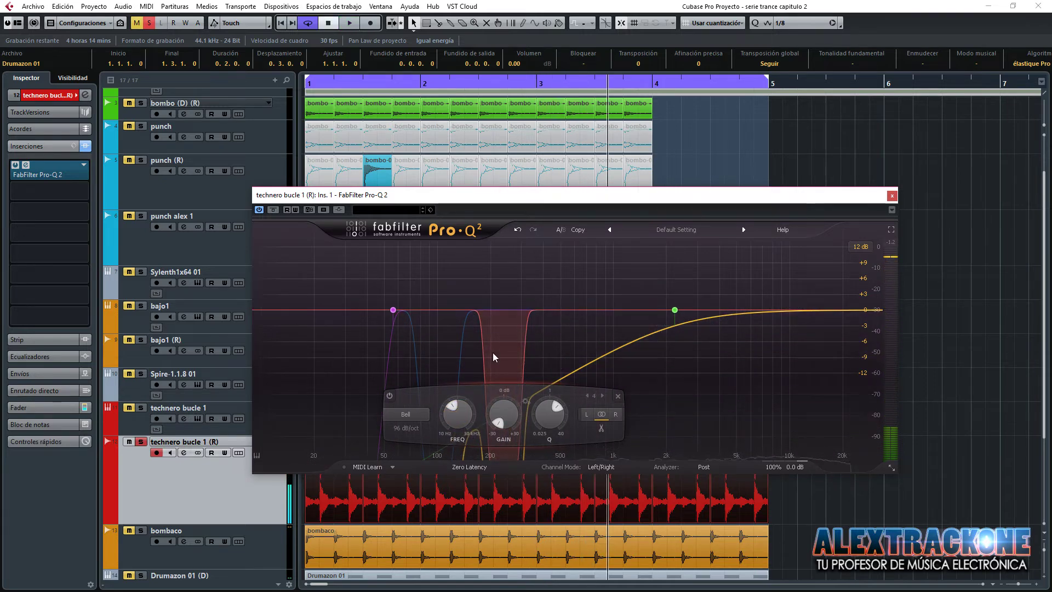
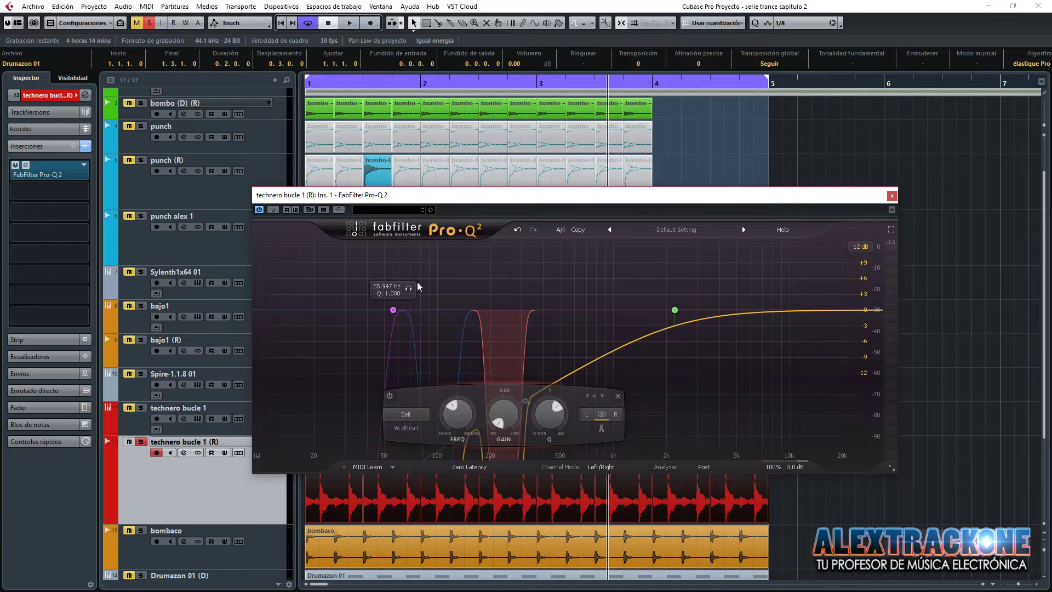
Play the loop again and compare the full four-band equalization with Pro-Q 2 bypassed and active.
key(space)
click(273, 209)
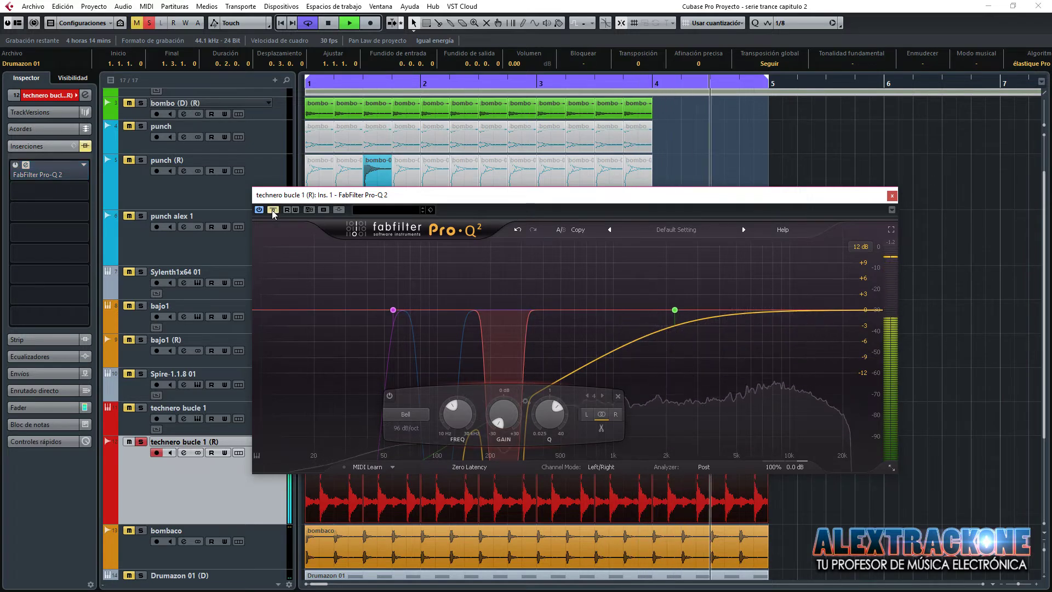
click(272, 209)
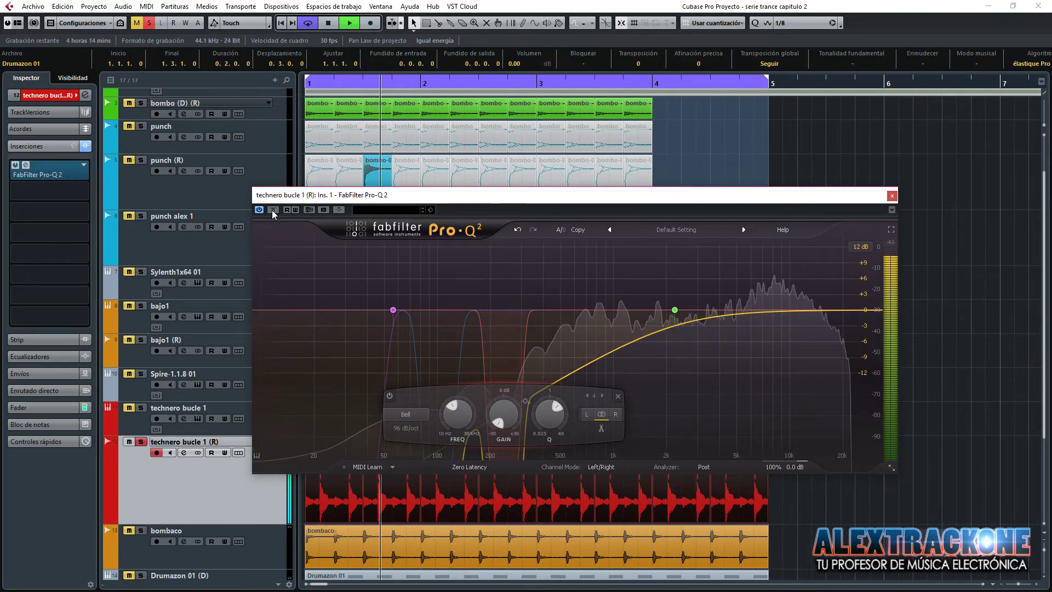
Close the equalizer, take technero bucle 1 (R) out of solo and audition it within the full mix.
key(space)
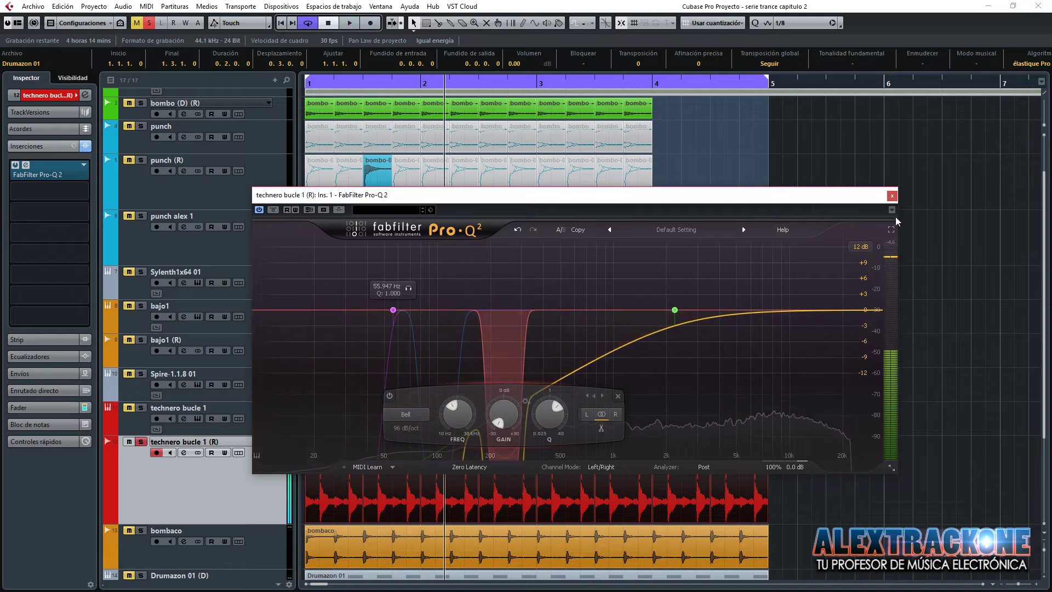
click(892, 195)
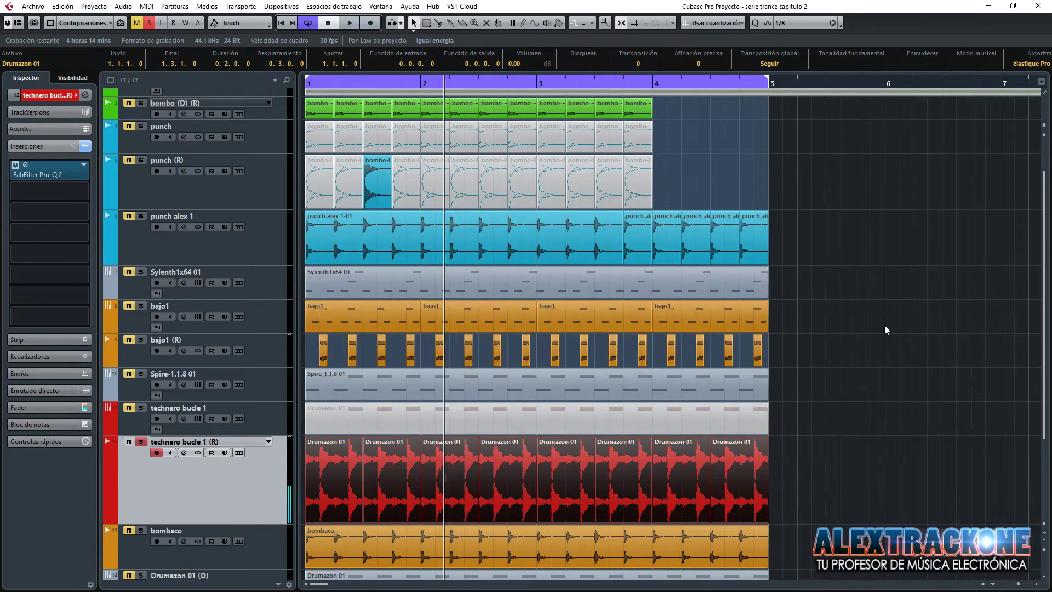
click(141, 442)
scroll(603, 455, down, 3)
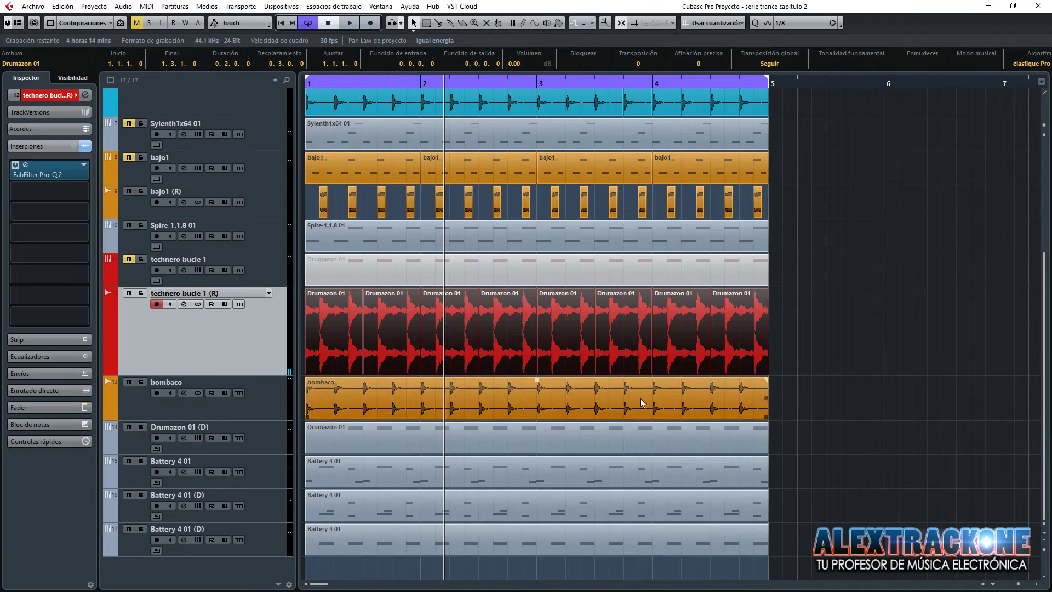
key(space)
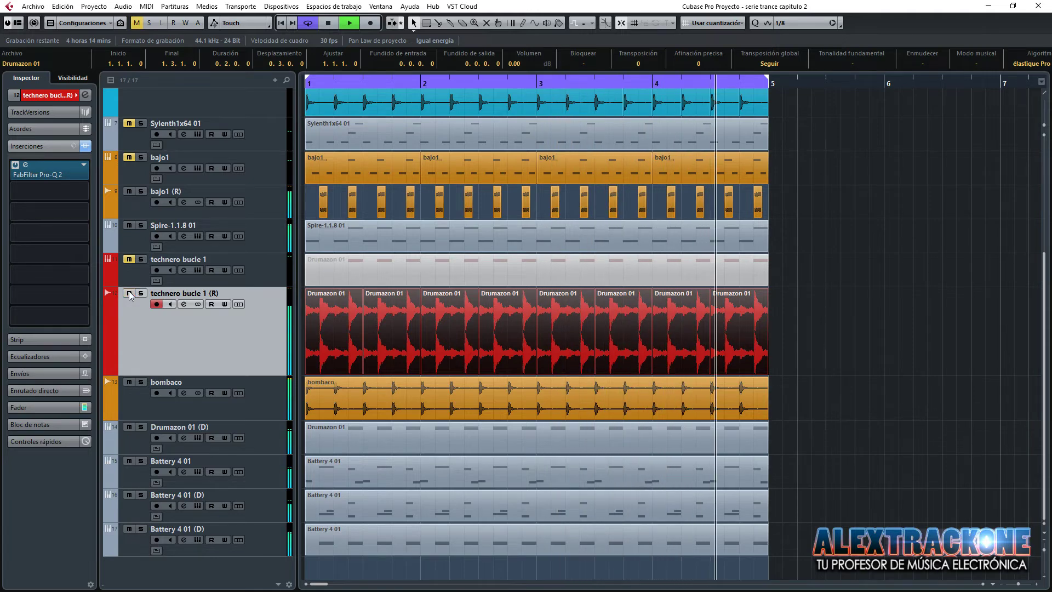
key(space)
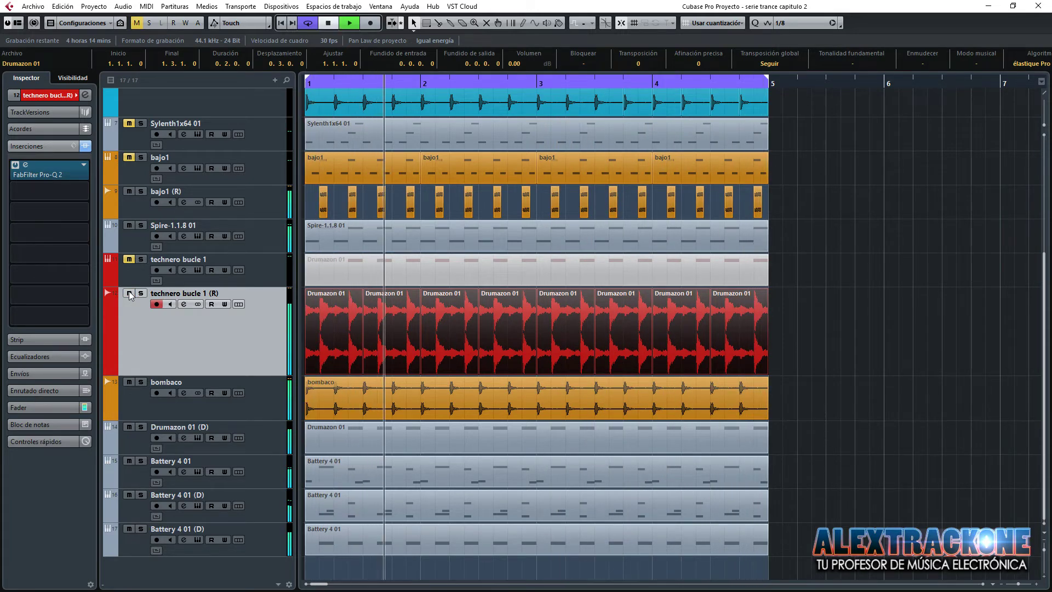
Reopen Pro-Q 2 on technero bucle 1 (R), set its output level to -2 dB and play the mix.
click(837, 328)
drag(885, 318, 340, 351)
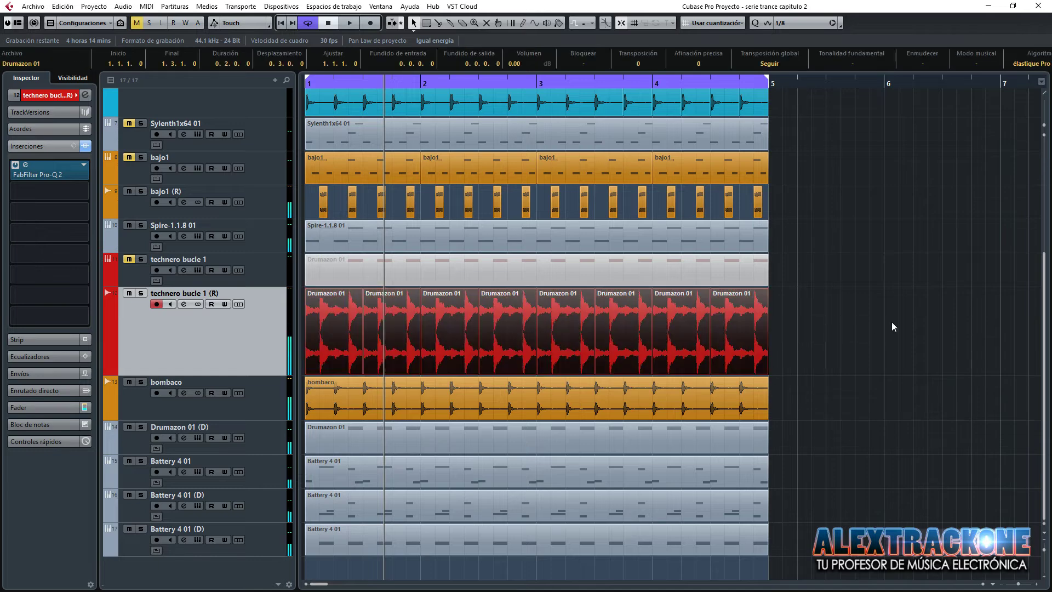
click(26, 164)
mouse_move(804, 467)
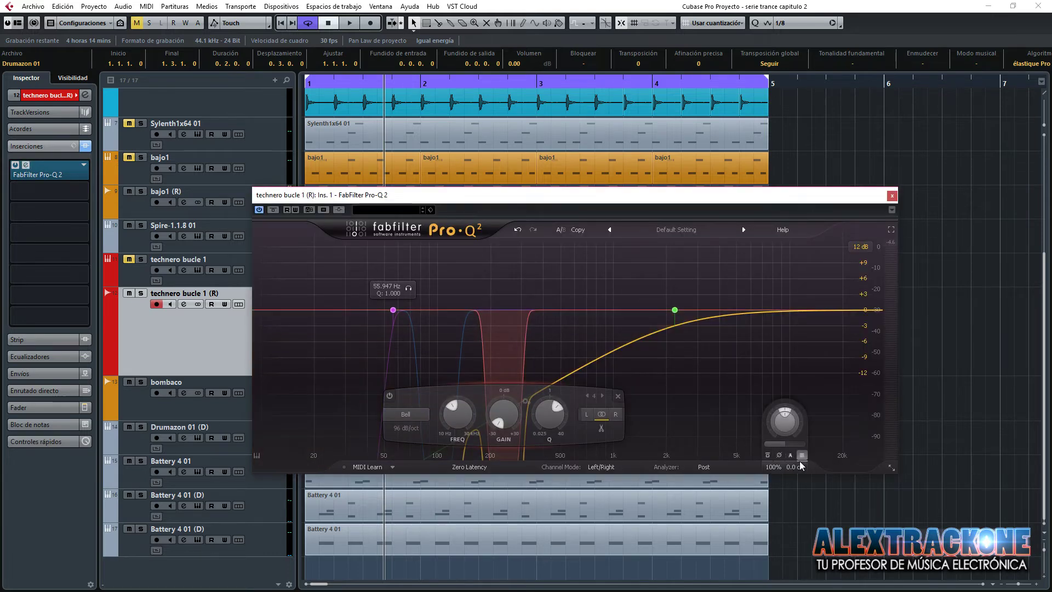
double_click(794, 468)
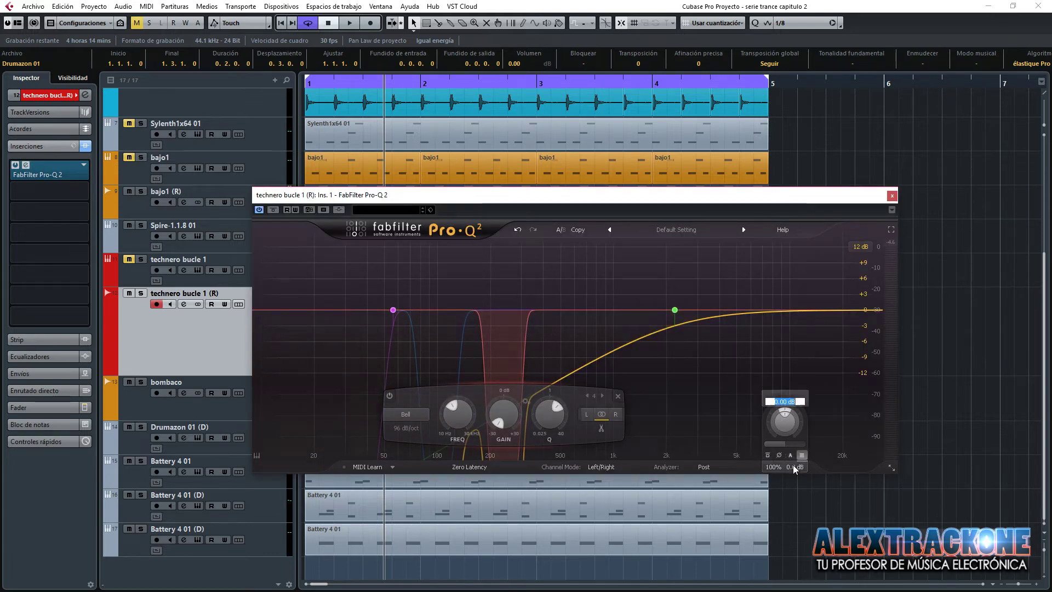
text(-)
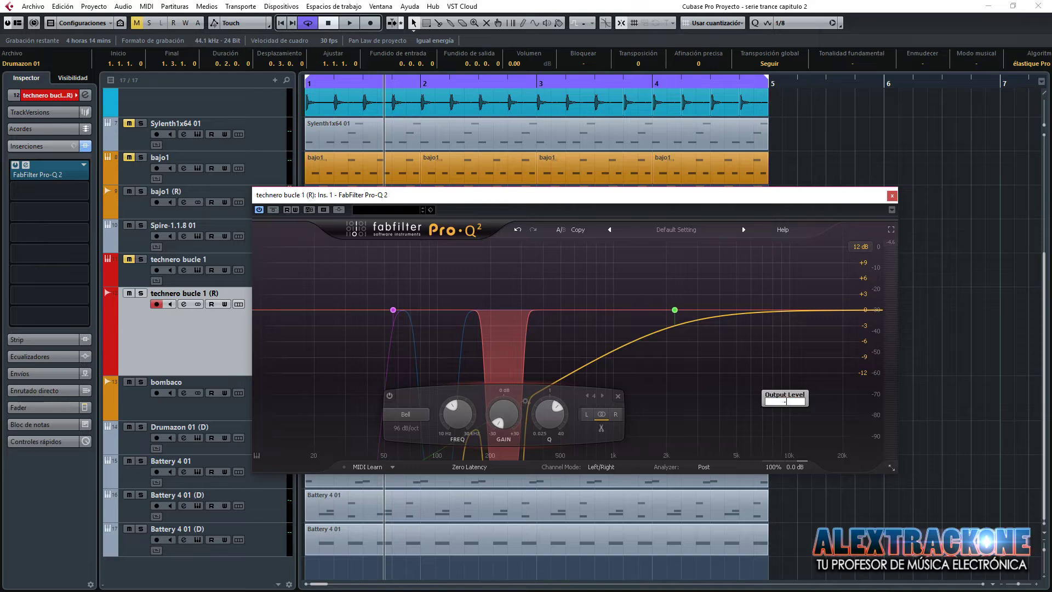
text(2)
key(Return)
key(space)
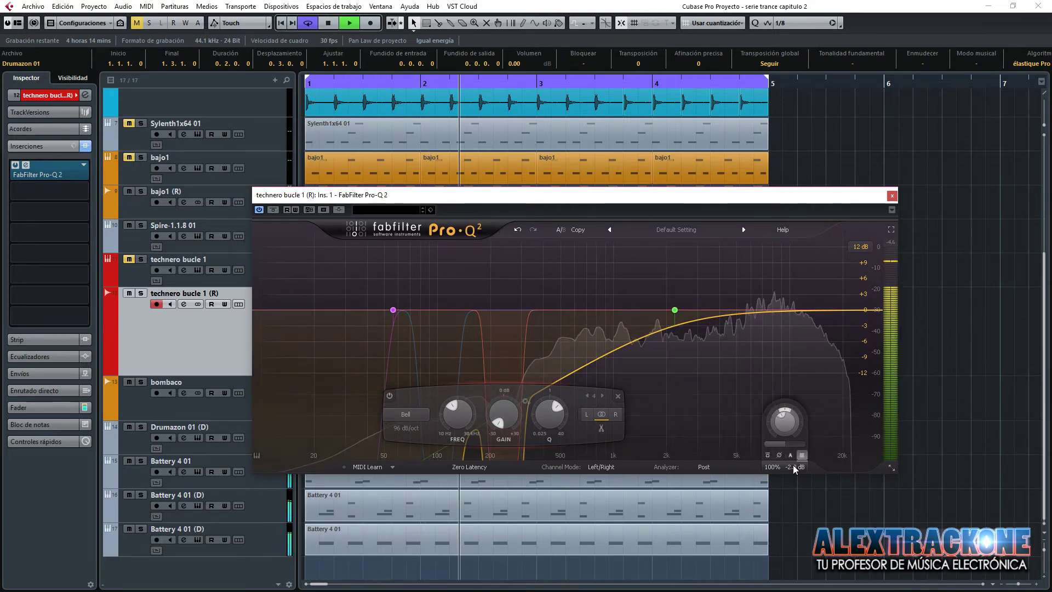
Lower the Pro-Q 2 output level to -8 dB while auditioning the loop in the mix.
double_click(794, 467)
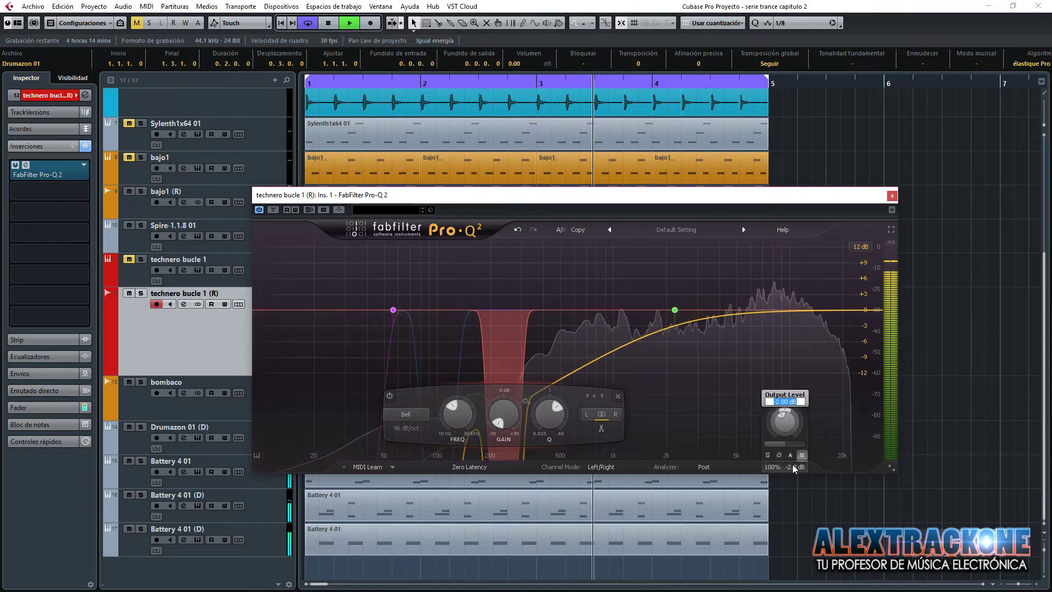
text(-8)
key(Return)
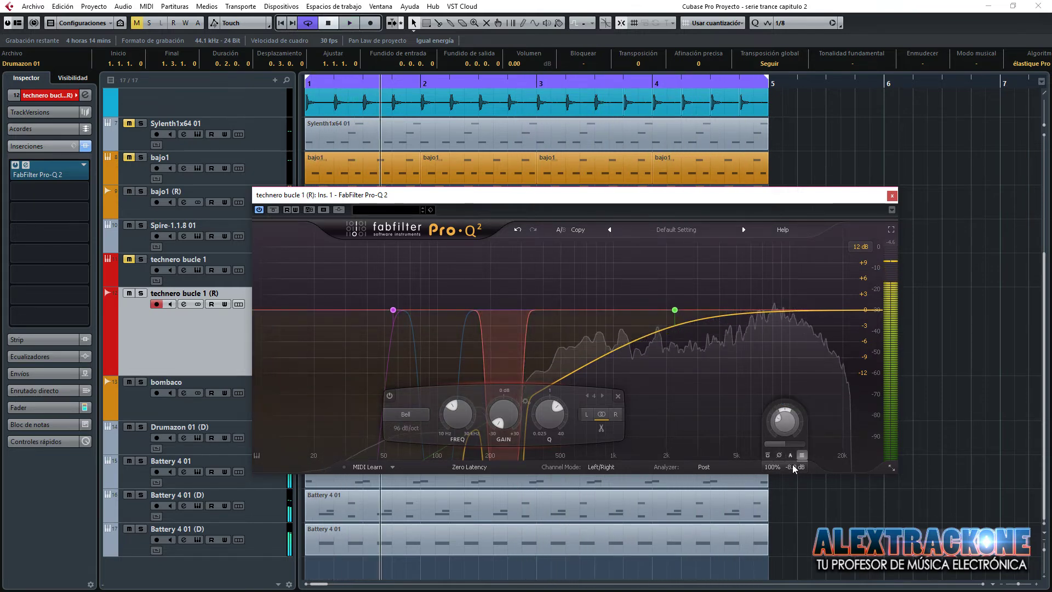
key(space)
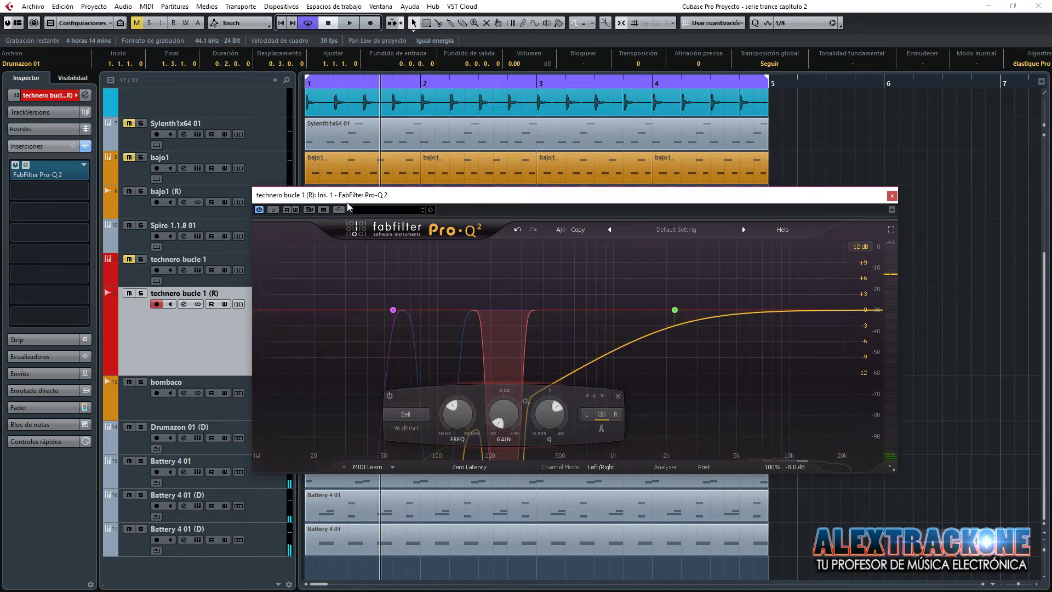
Move the equalizer clear of the track list and compare the mix with technero bucle 1 (R) muted and unmuted.
drag(439, 196, 628, 144)
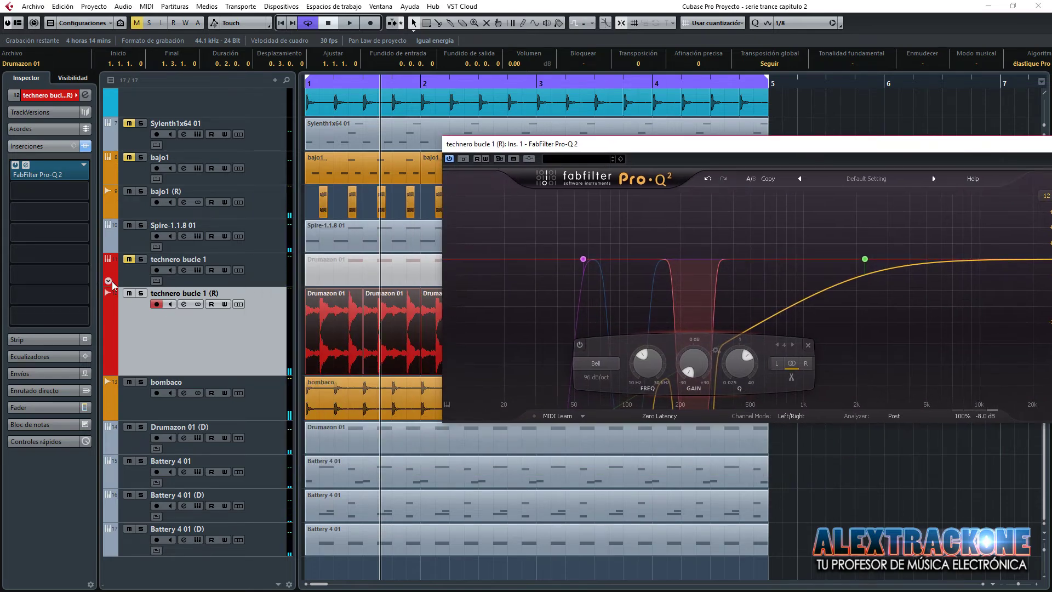
key(space)
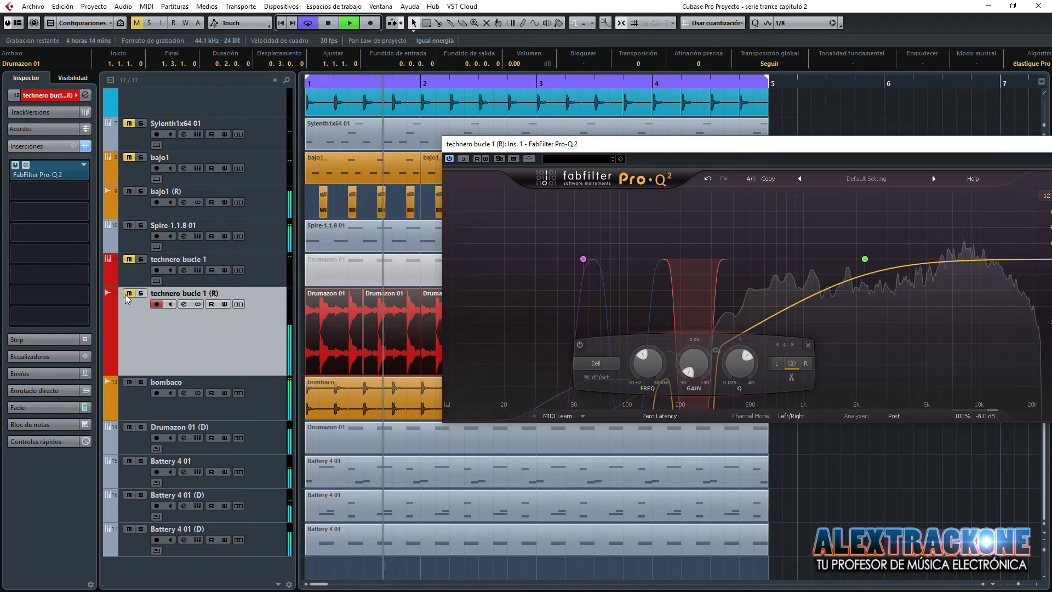
click(128, 293)
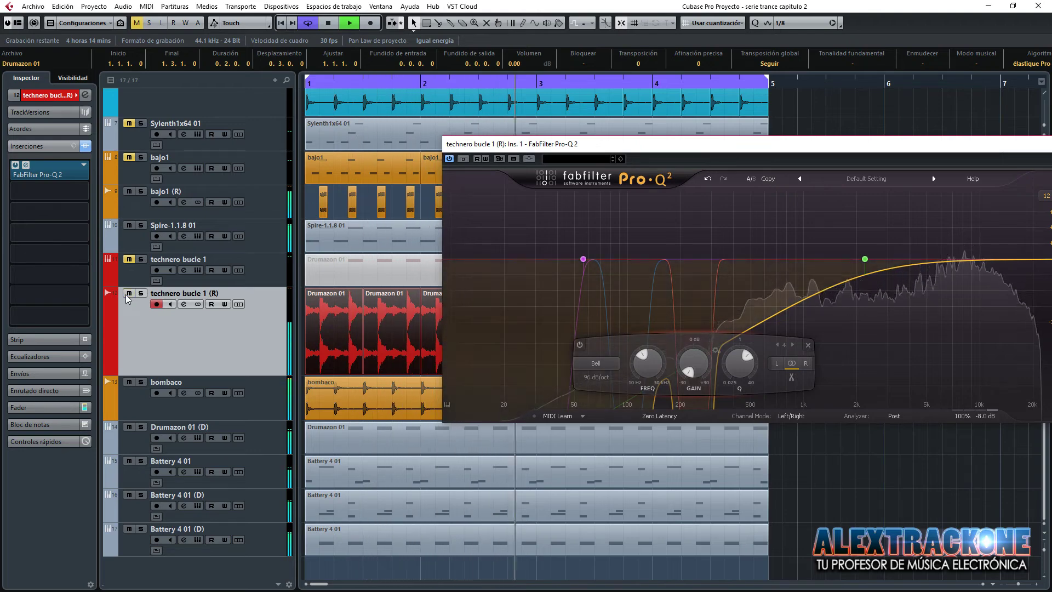
key(space)
Deselect the loop's events and close the Pro-Q 2 window.
drag(548, 144, 509, 129)
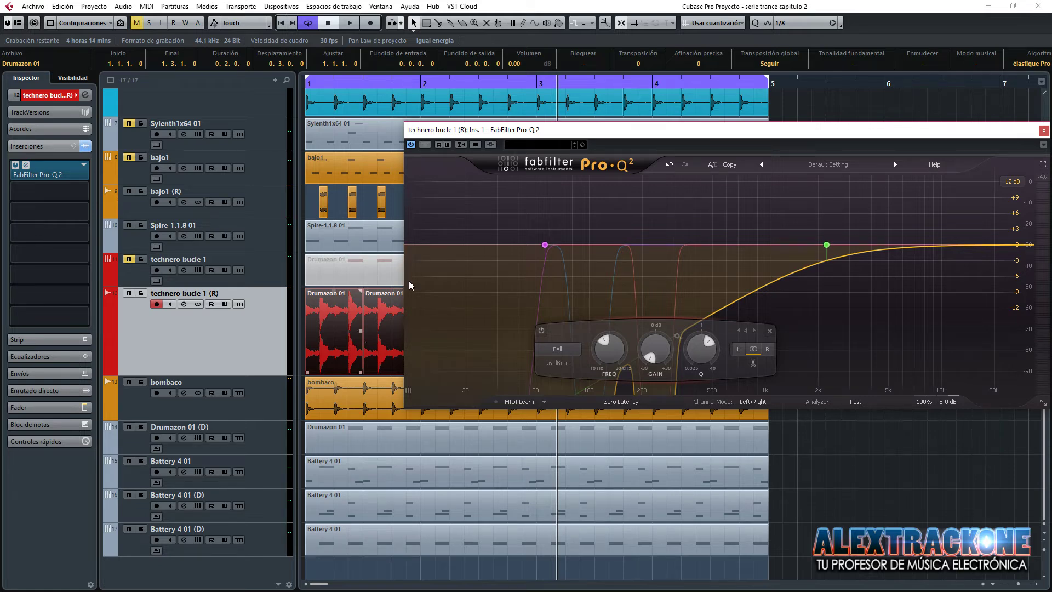
mouse_move(953, 403)
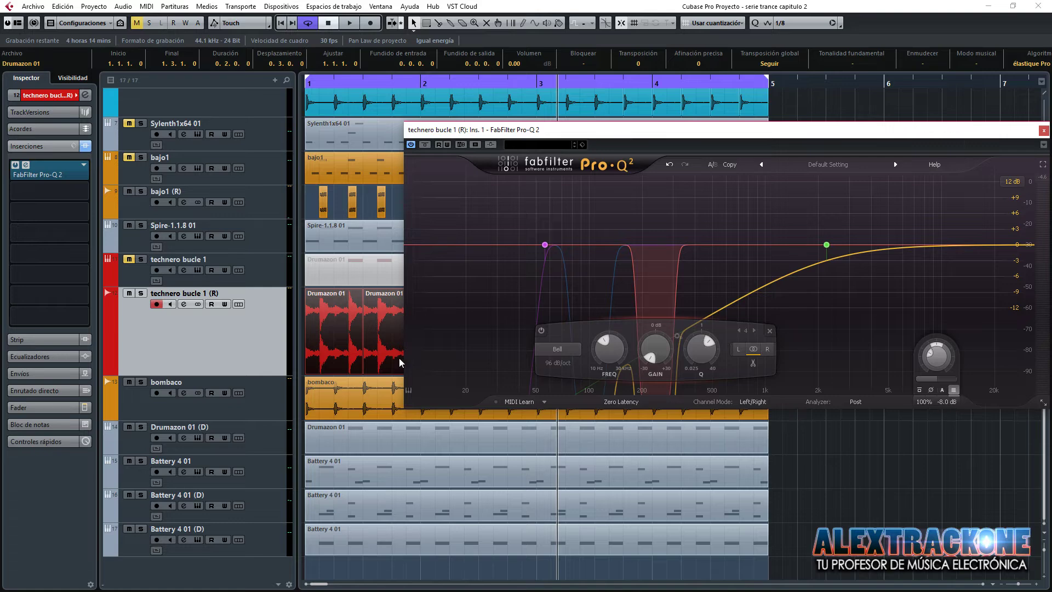
click(843, 119)
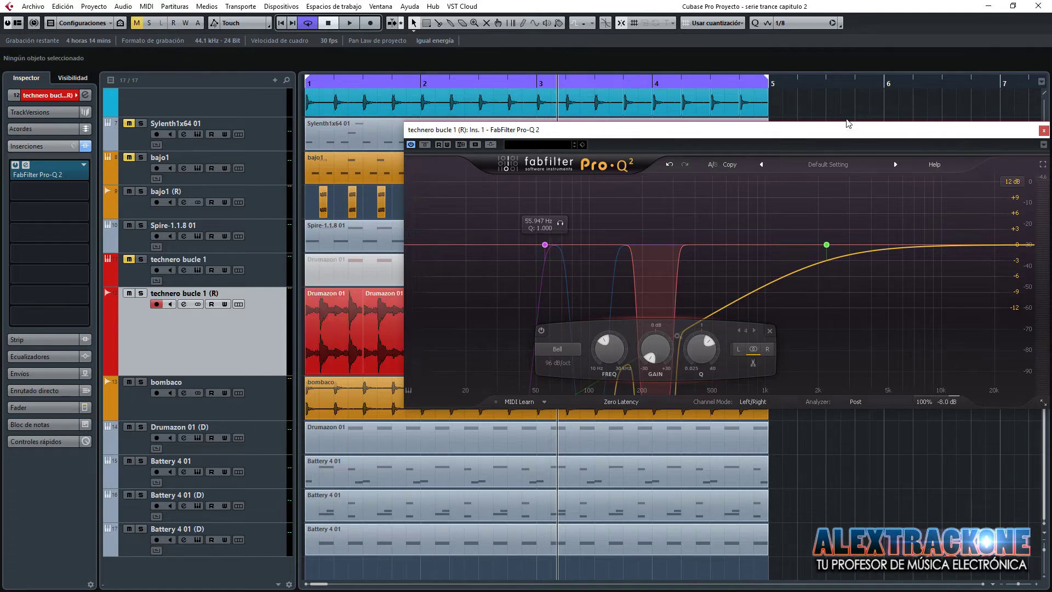
drag(846, 126, 530, 174)
click(713, 165)
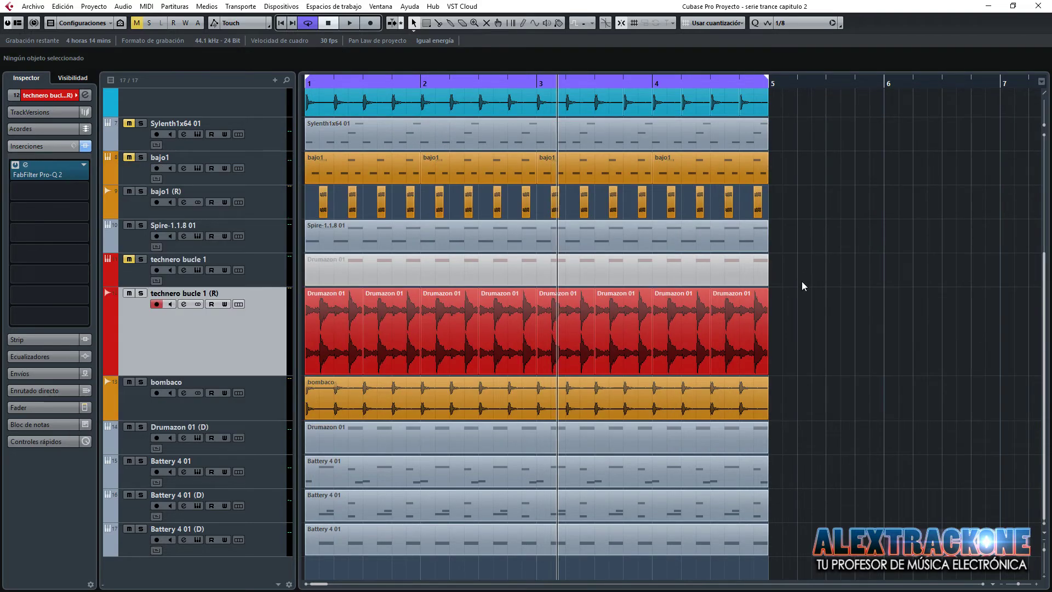
Move the technero bucle 1 (R) track directly below bombaco in the track list.
click(146, 414)
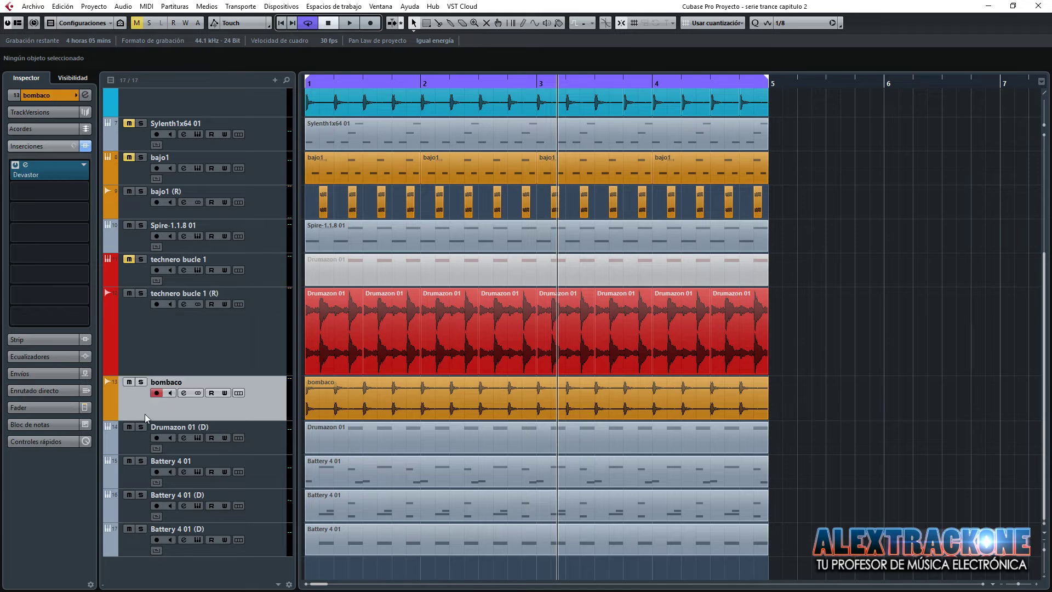
drag(258, 356, 261, 418)
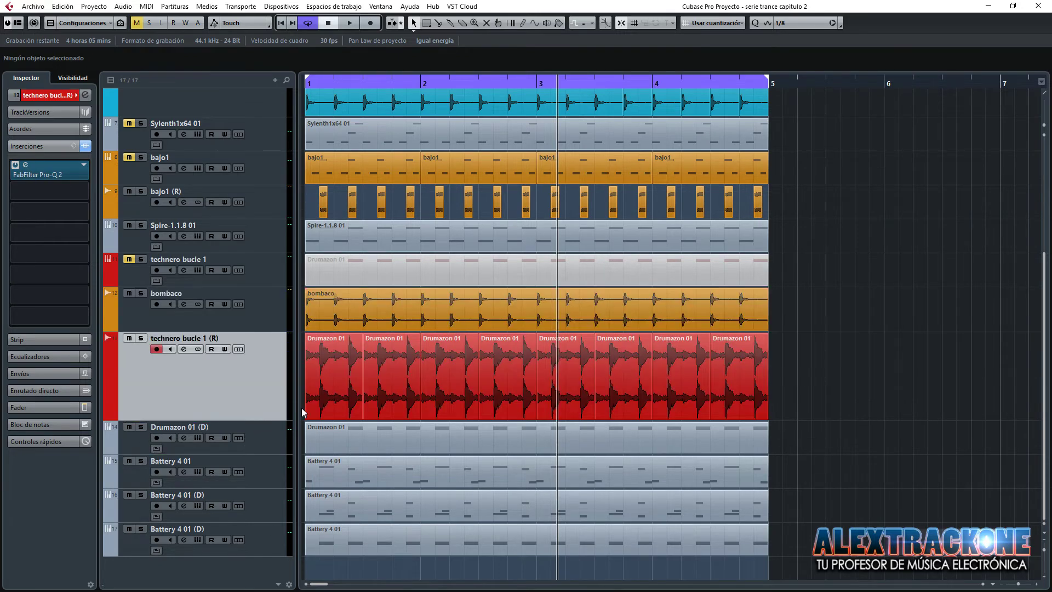
click(258, 319)
shift+click(266, 541)
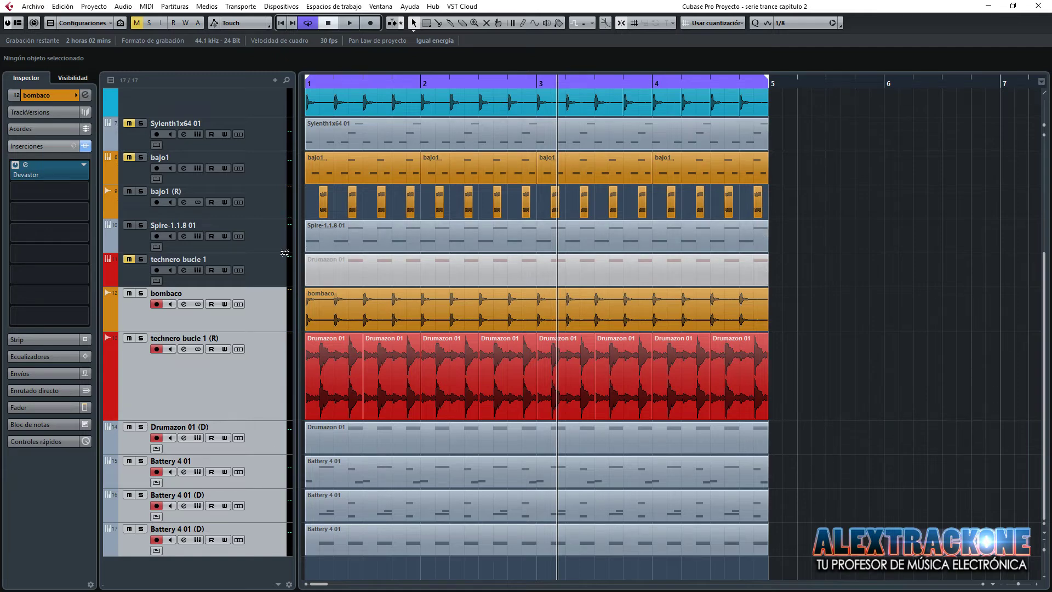
Rename the Spire-1.1.8 01 track as bajo 2.
double_click(165, 225)
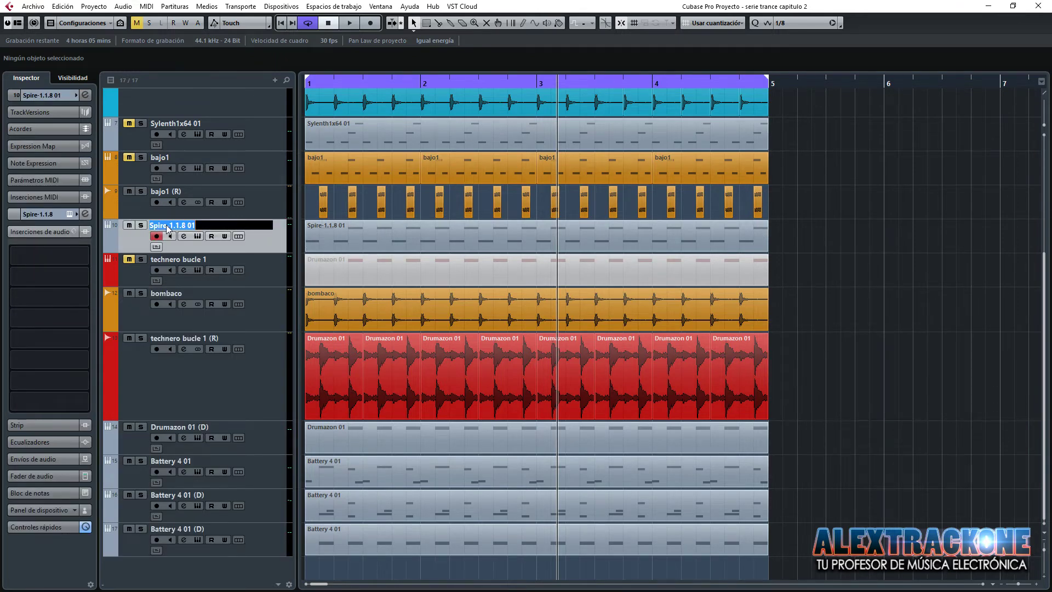
text(bajo 2)
key(Return)
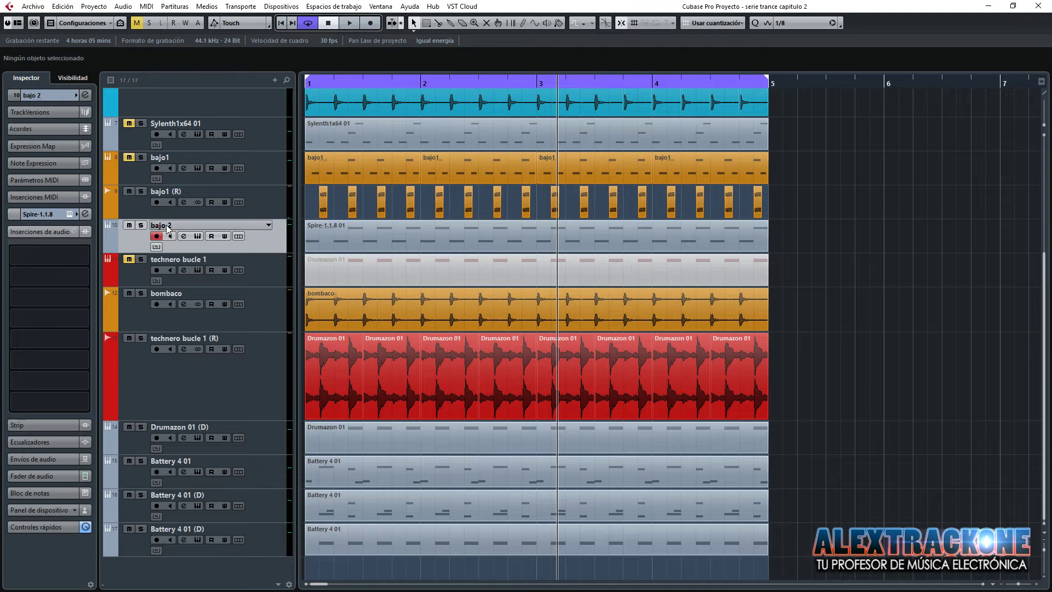
Colour the bajo1 (R) and bajo 2 tracks with Color 5.
ctrl+click(138, 212)
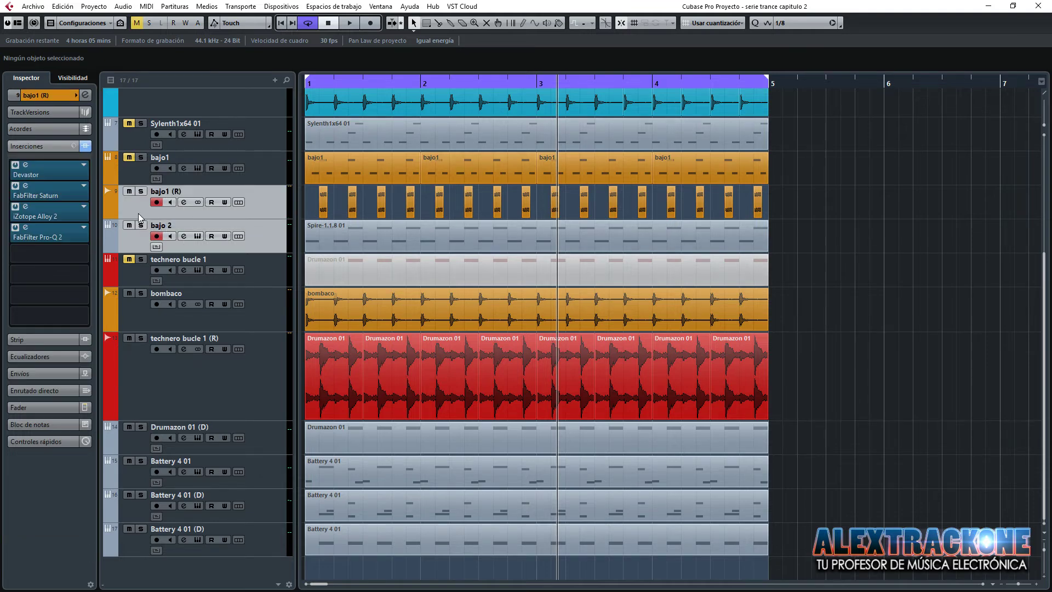
click(558, 23)
click(575, 97)
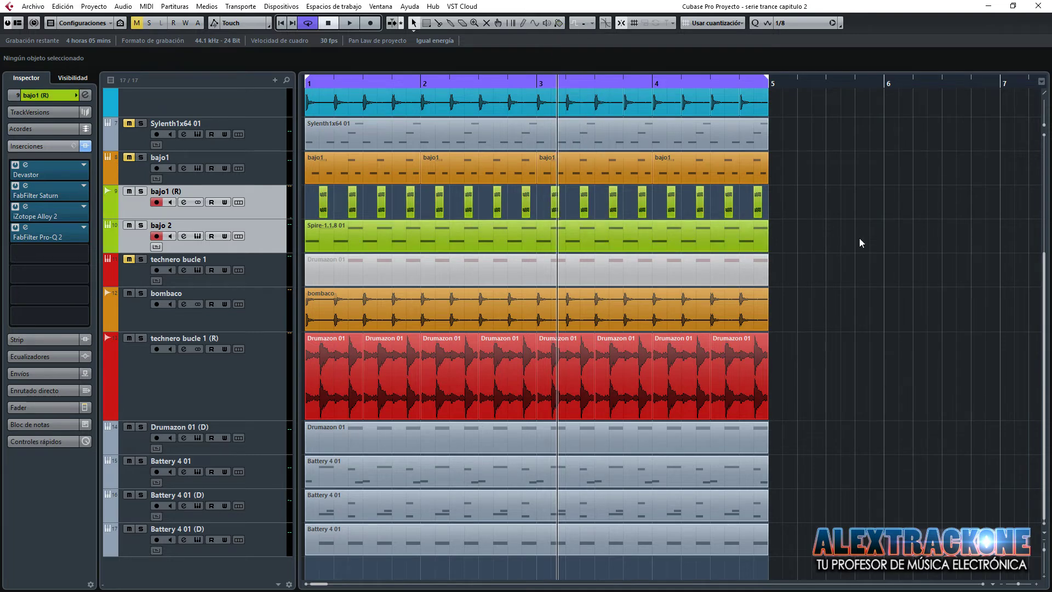
Colour technero bucle 1 (R) and all the Drumazon and Battery tracks below it with Color 10.
click(193, 394)
shift+click(265, 548)
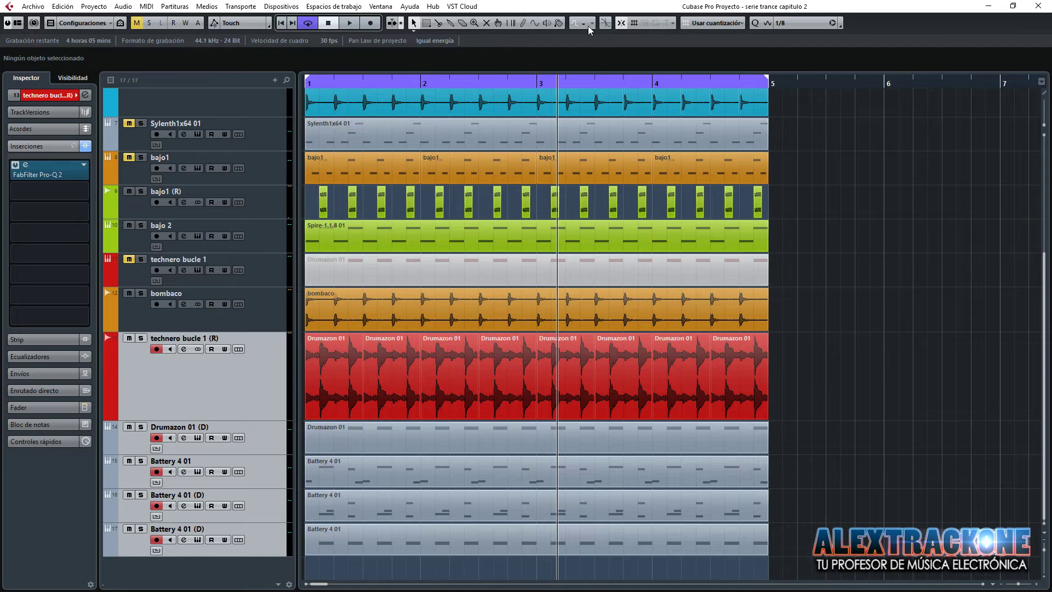
click(559, 24)
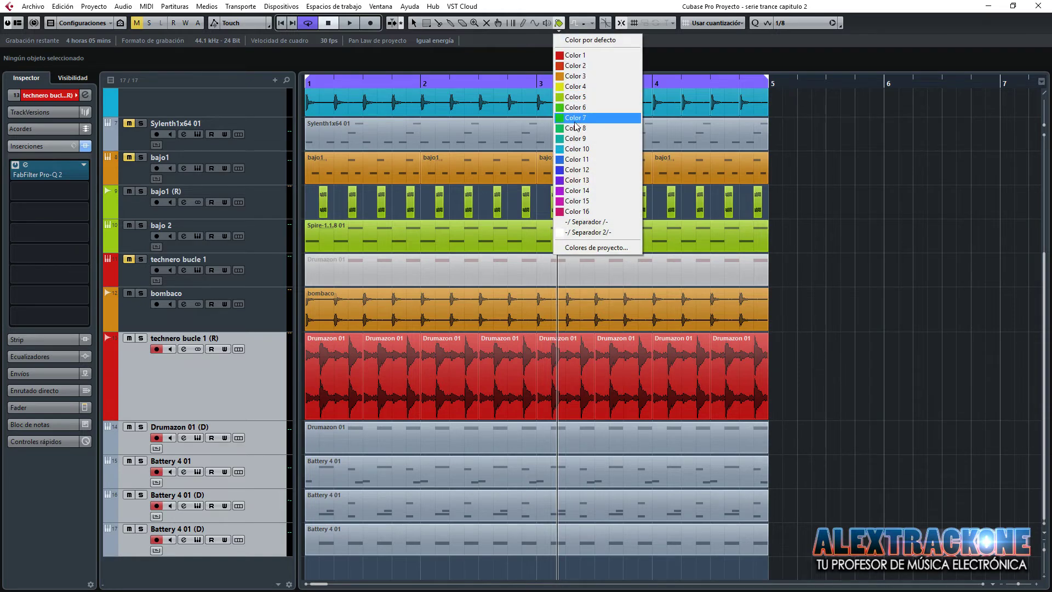
click(574, 149)
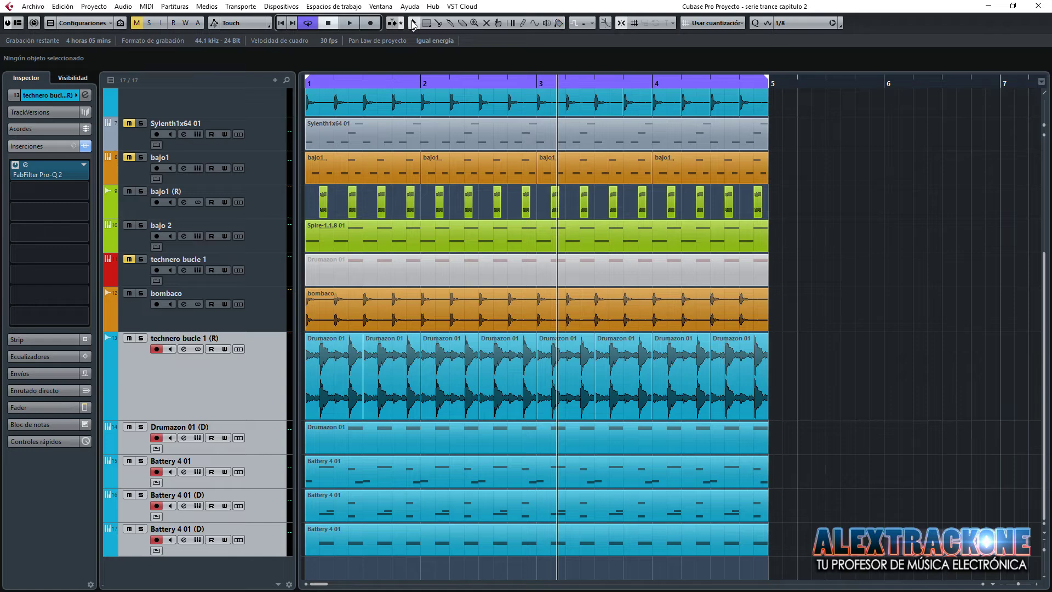
Colour the bombaco track with Color 1.
click(263, 327)
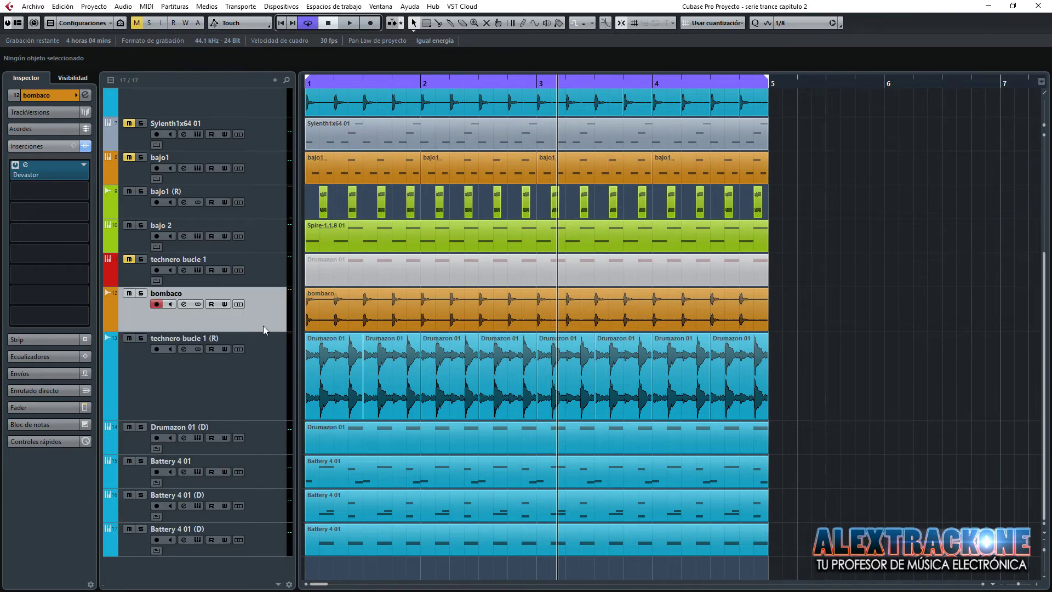
click(559, 23)
click(574, 55)
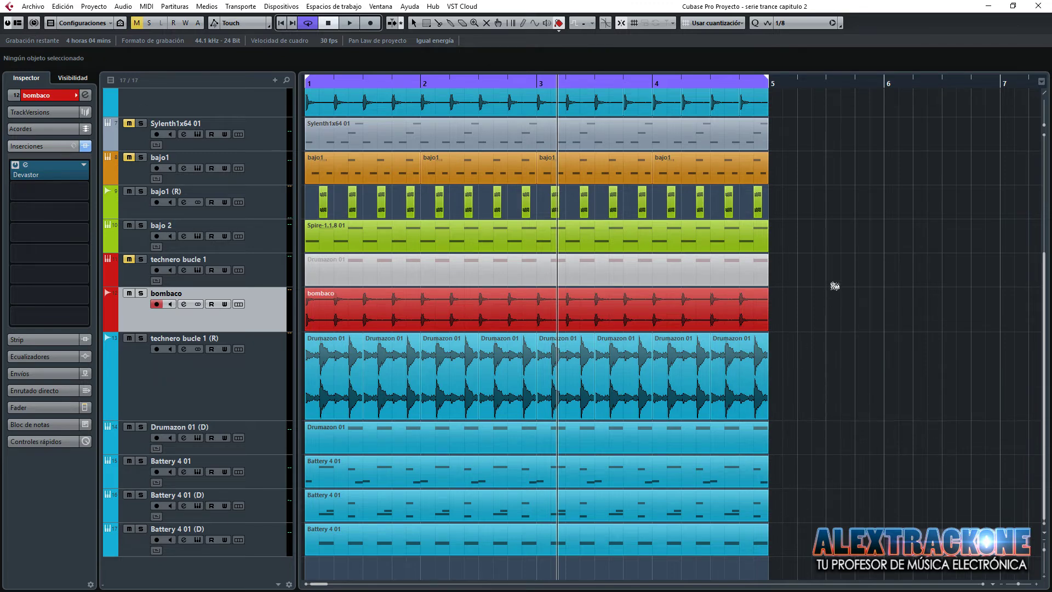
click(354, 297)
Move the muted technero bucle 1 track above Sylenth1x64 01 and reset it to the default colour.
click(157, 288)
drag(137, 272, 228, 124)
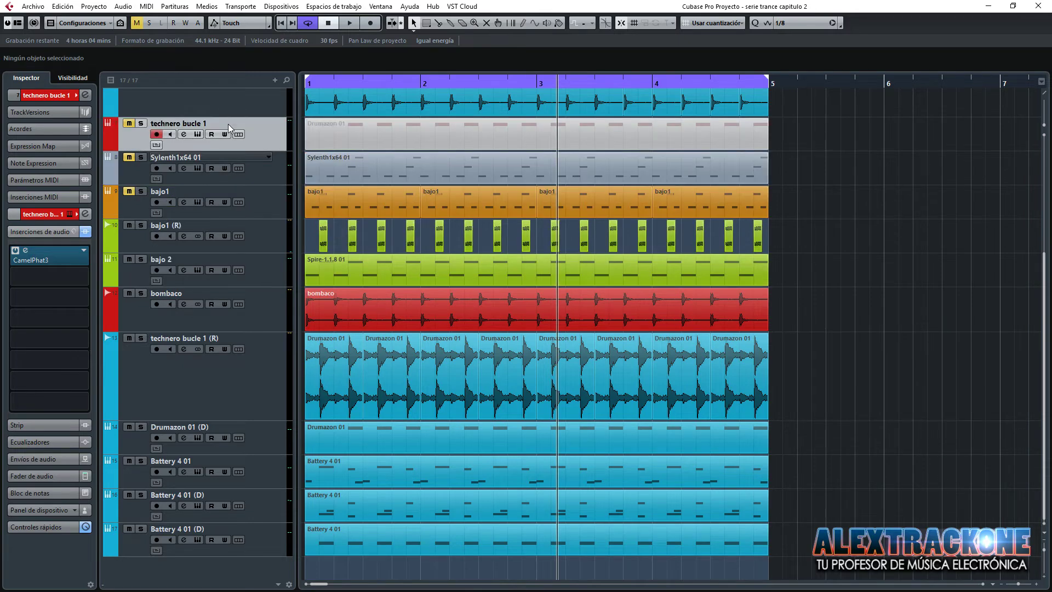
click(76, 95)
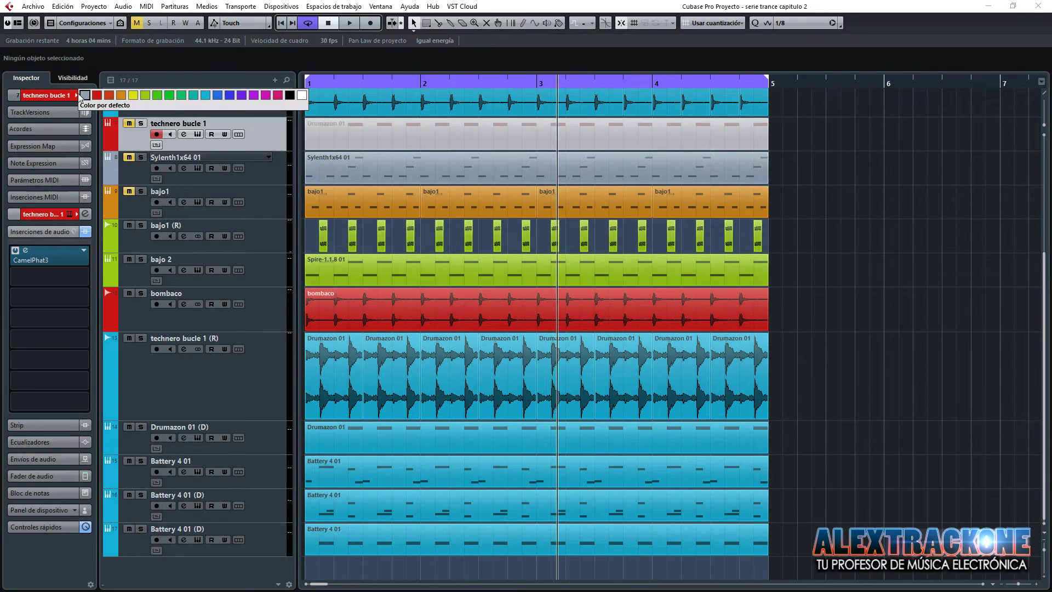
click(81, 94)
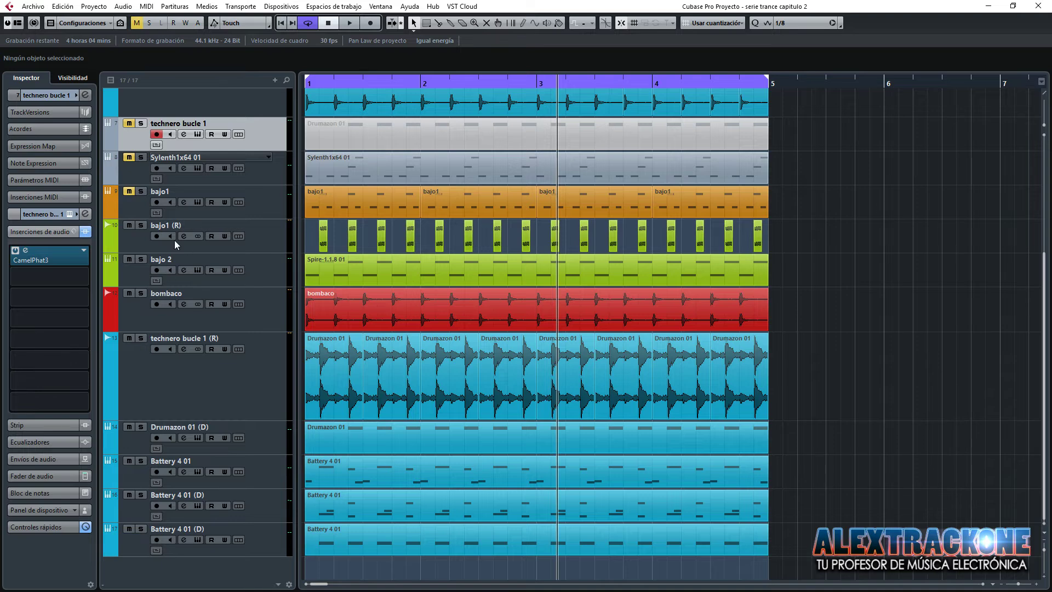
Solo all tracks from bajo1 (R) down to the last Battery 4 01 (D) and play the loop back.
click(133, 242)
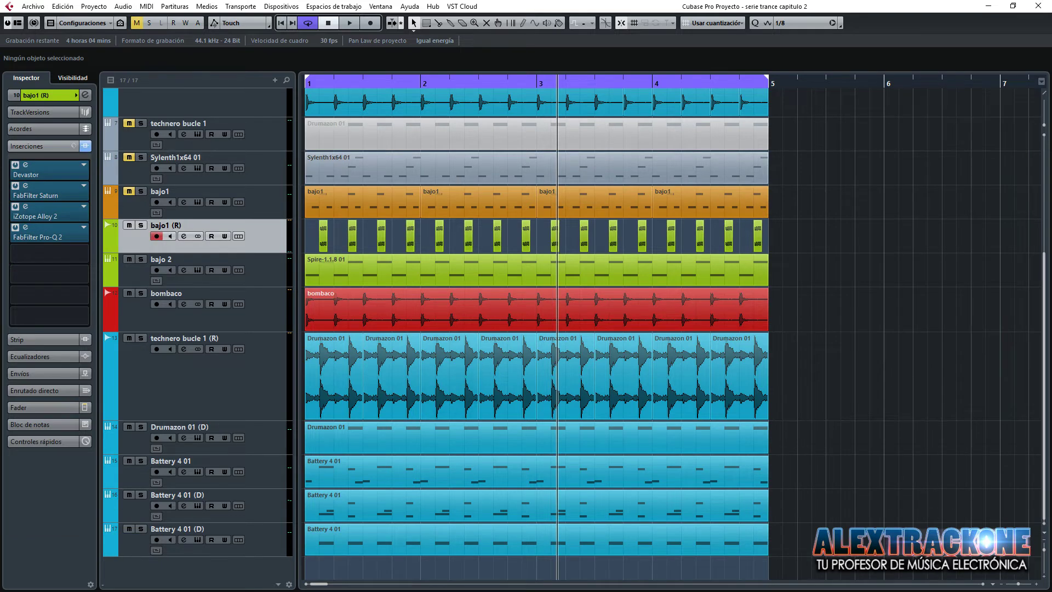
scroll(851, 274, up, 6)
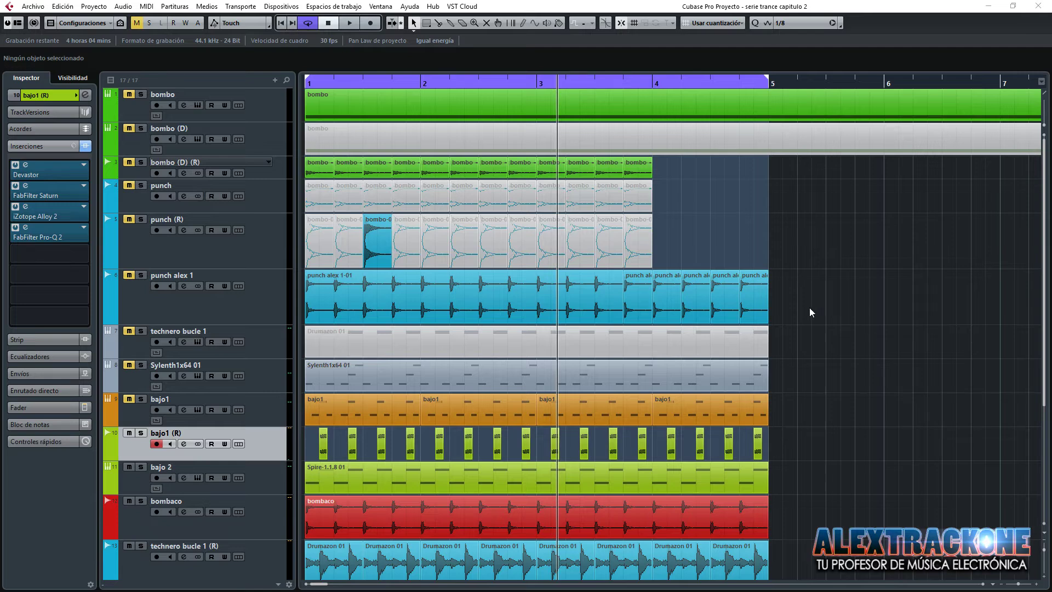
scroll(812, 313, down, 5)
shift+click(134, 545)
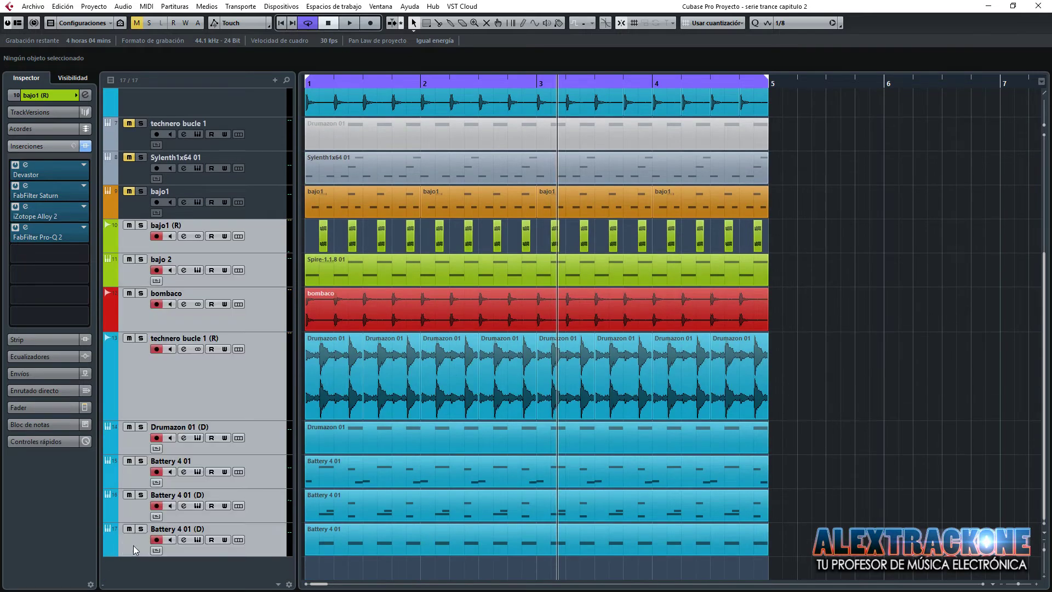
click(140, 530)
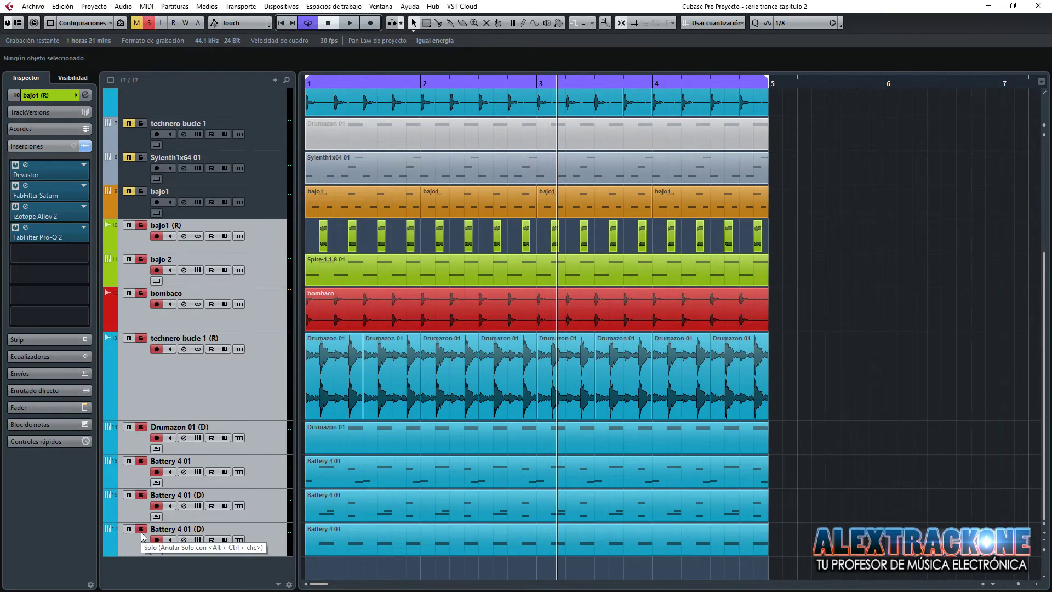
key(space)
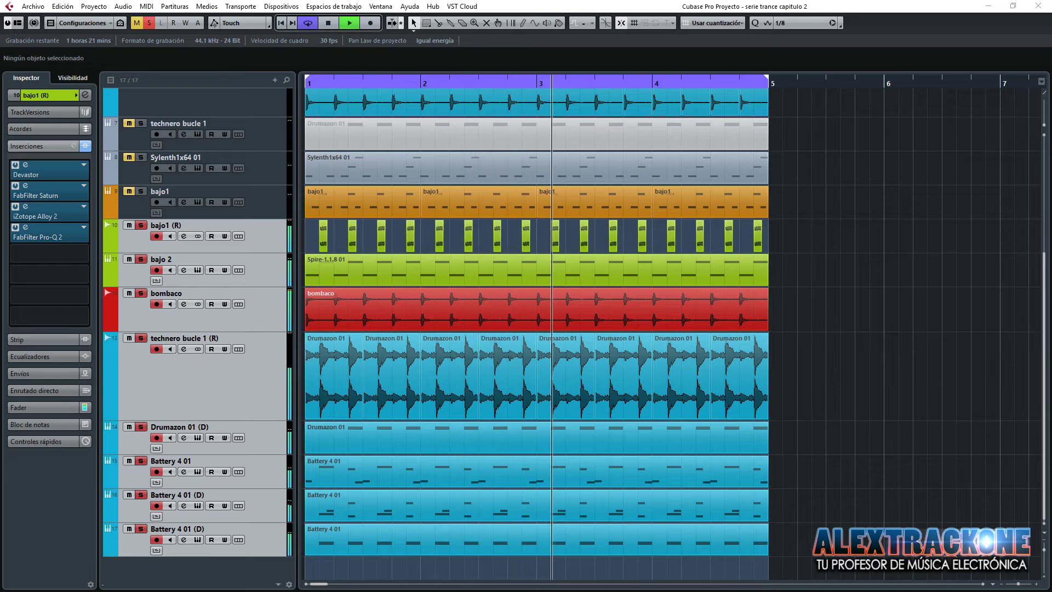
key(space)
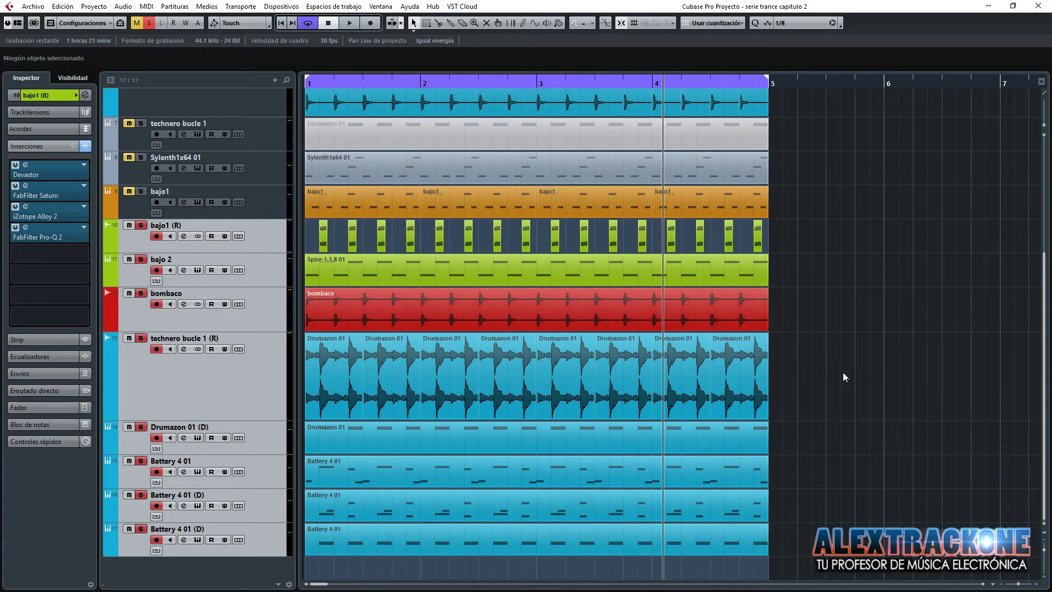
click(269, 368)
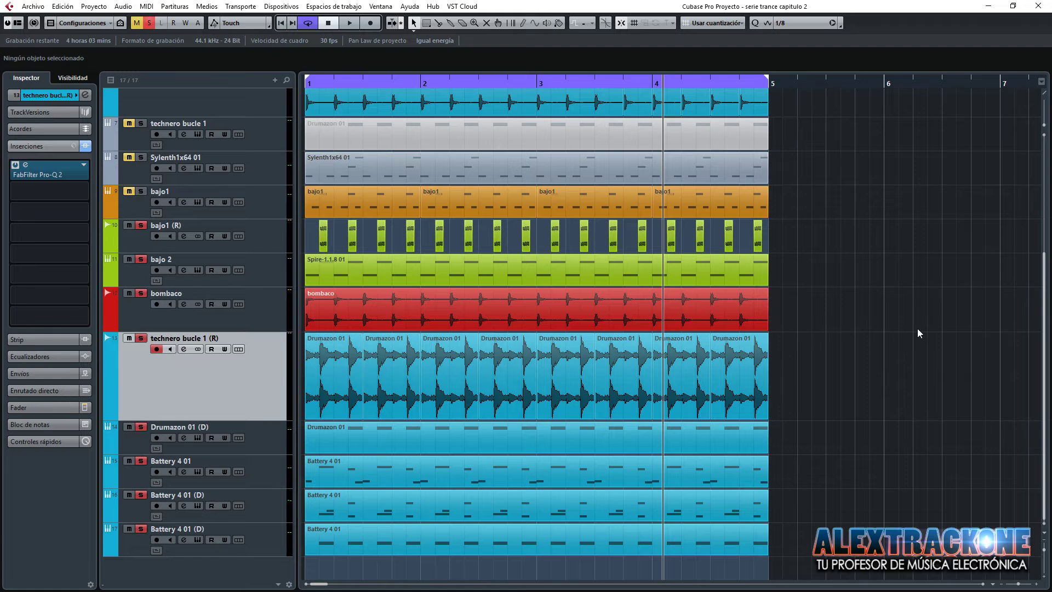
click(275, 441)
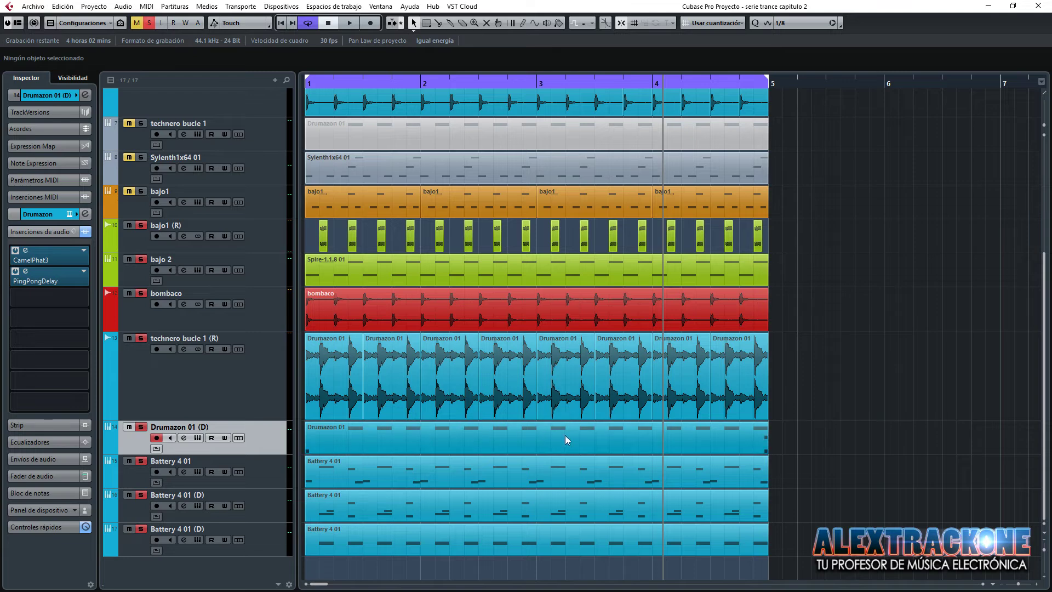
click(271, 239)
click(274, 265)
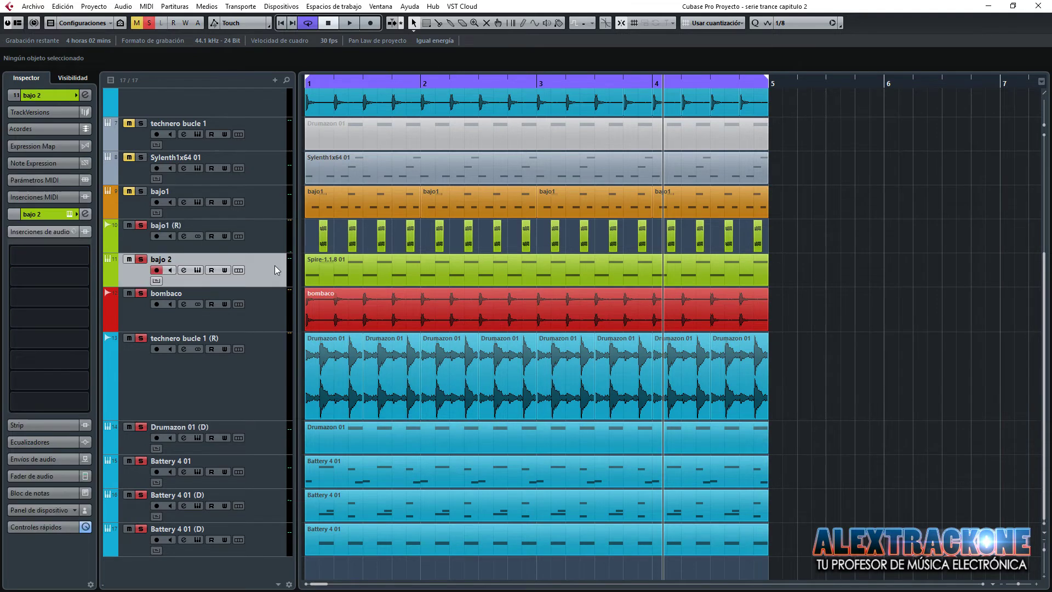
click(277, 236)
click(274, 263)
drag(496, 256, 294, 274)
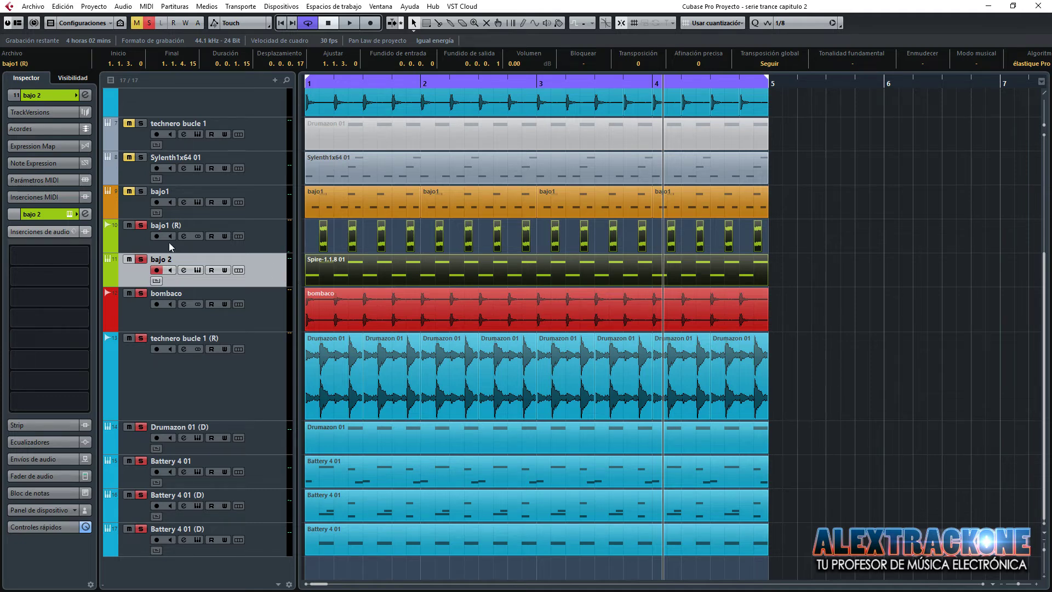
Examine the inserts and equalizer in the bajo 2 track's channel settings, and close them.
click(86, 96)
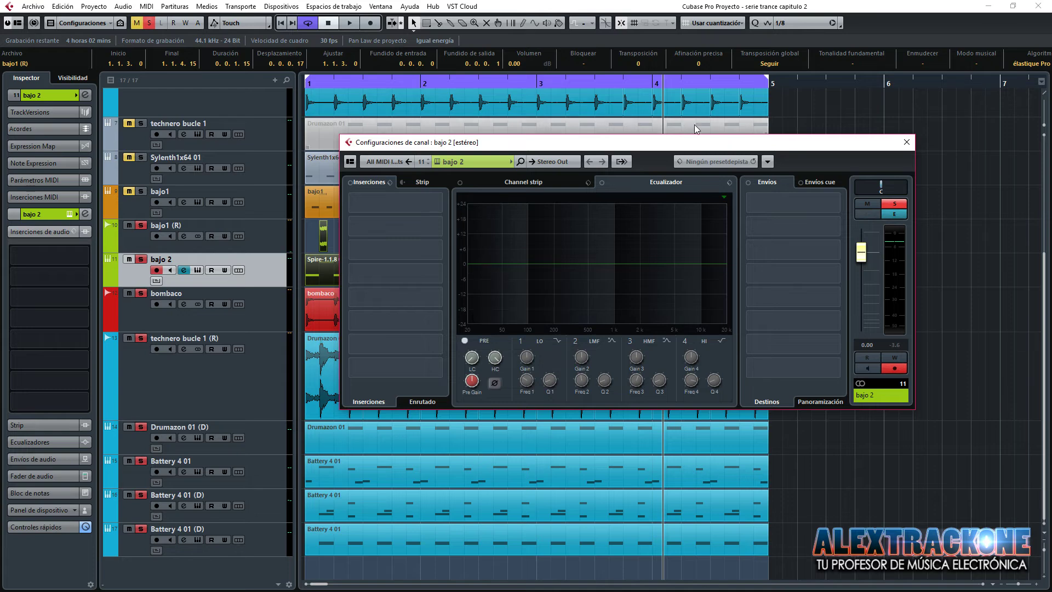
drag(546, 142, 627, 126)
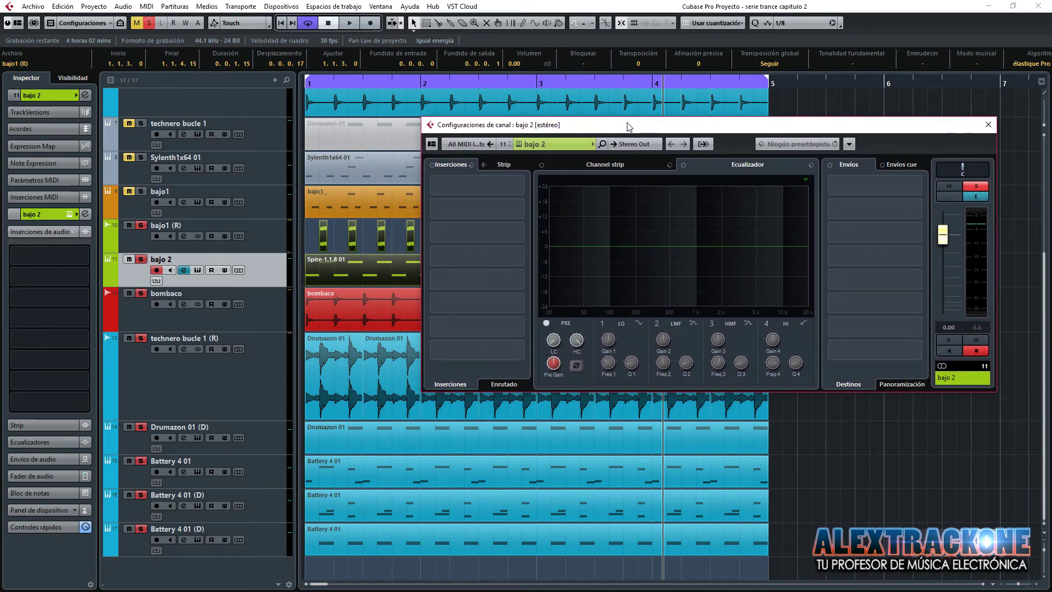
click(989, 124)
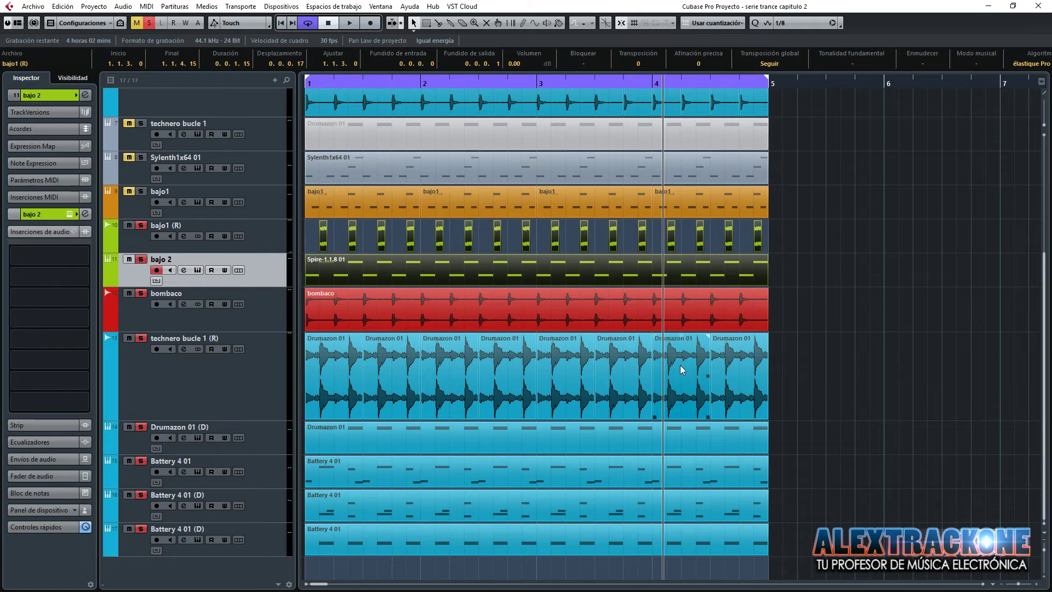
Clear all track solos and open the Drumazon instrument of the Drumazon 01 (D) track.
click(501, 444)
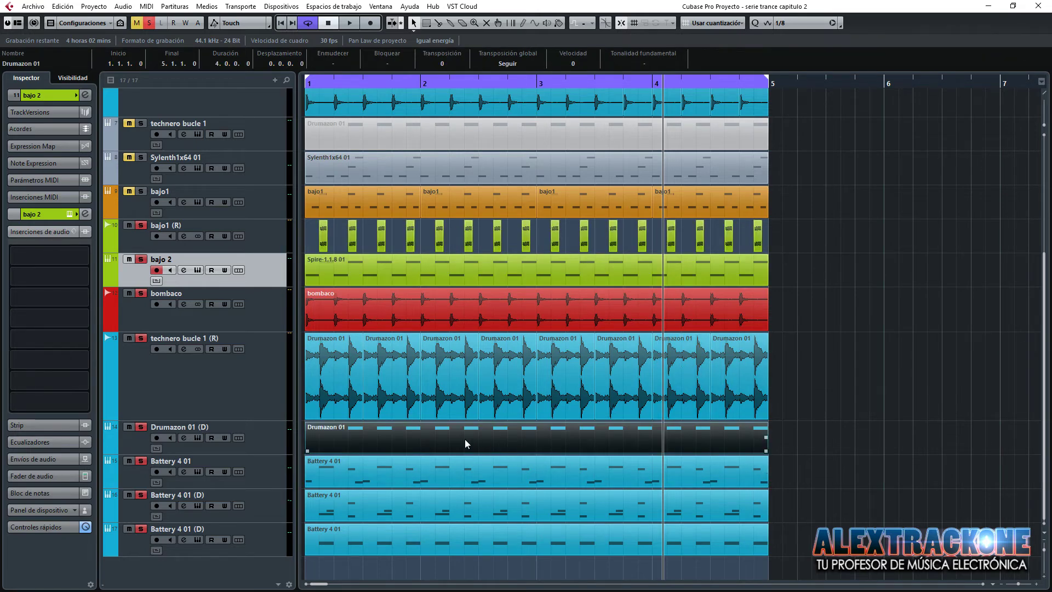
click(149, 22)
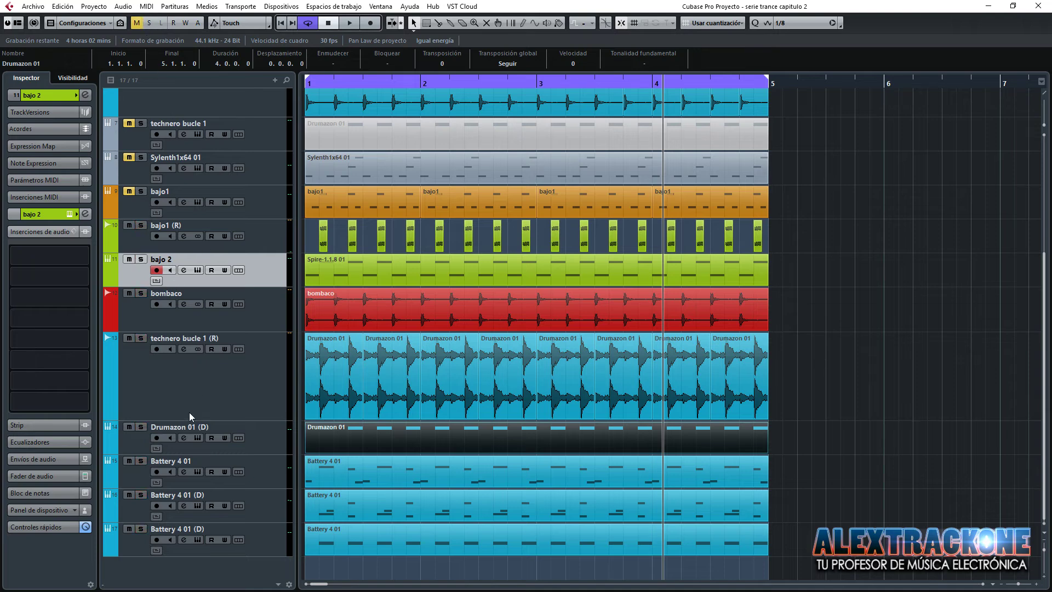
click(131, 444)
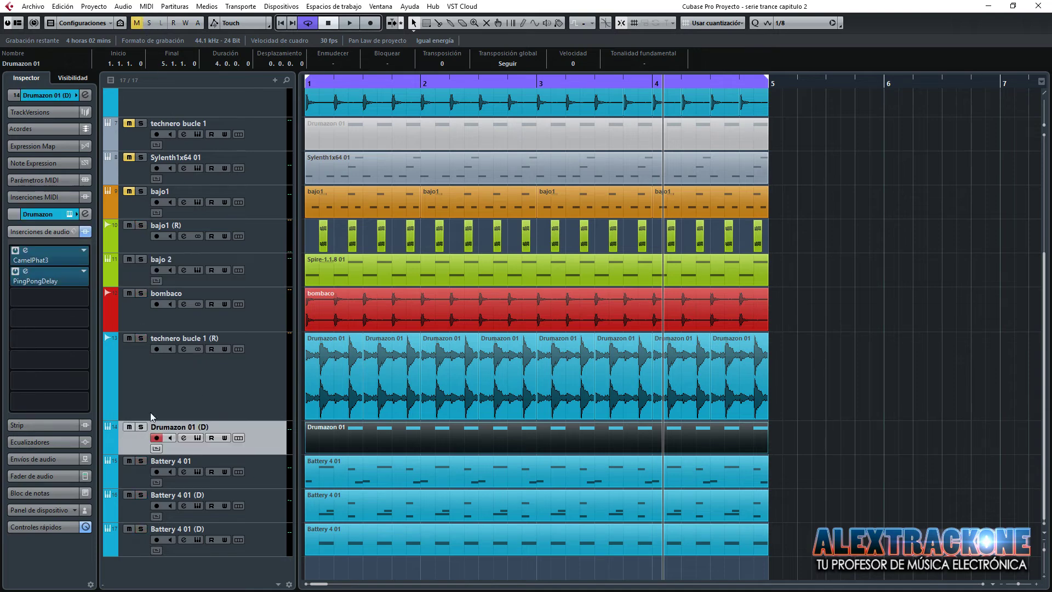
click(69, 214)
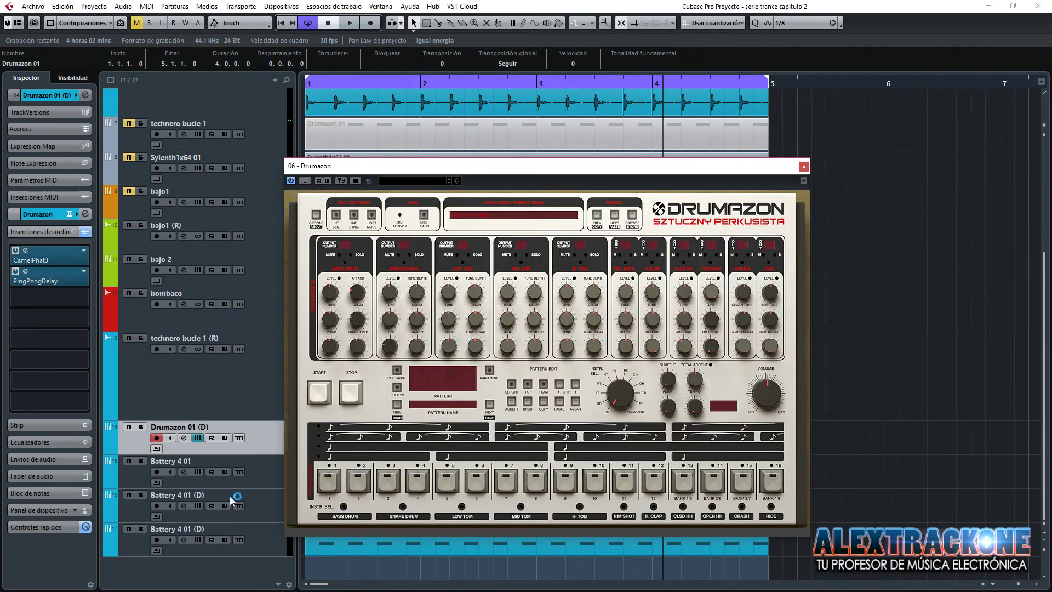
Solo the Drumazon 01 (D) track and listen to it on its own.
click(140, 427)
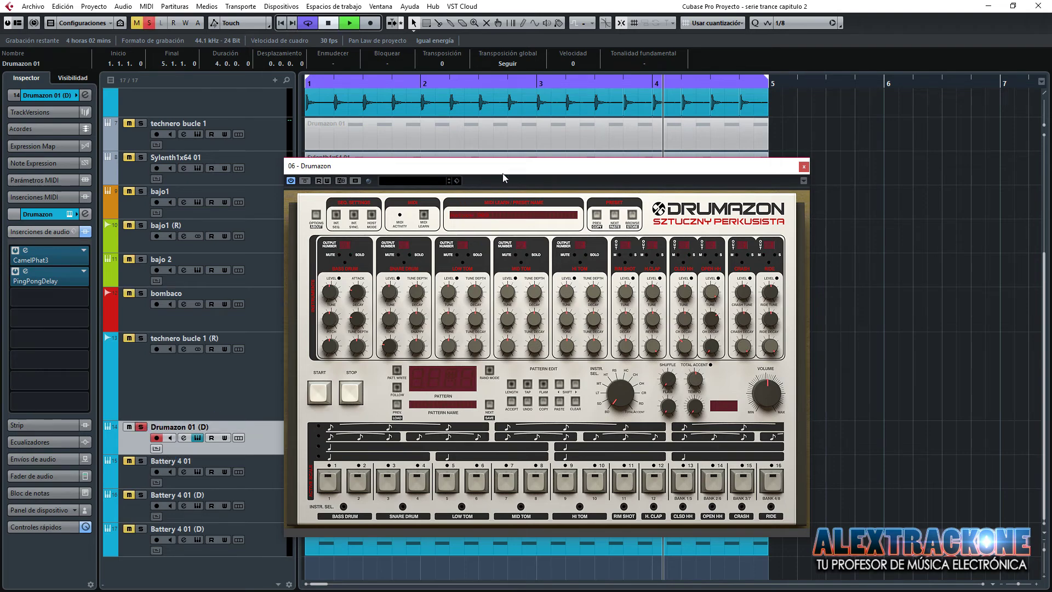
key(space)
drag(448, 174, 725, 173)
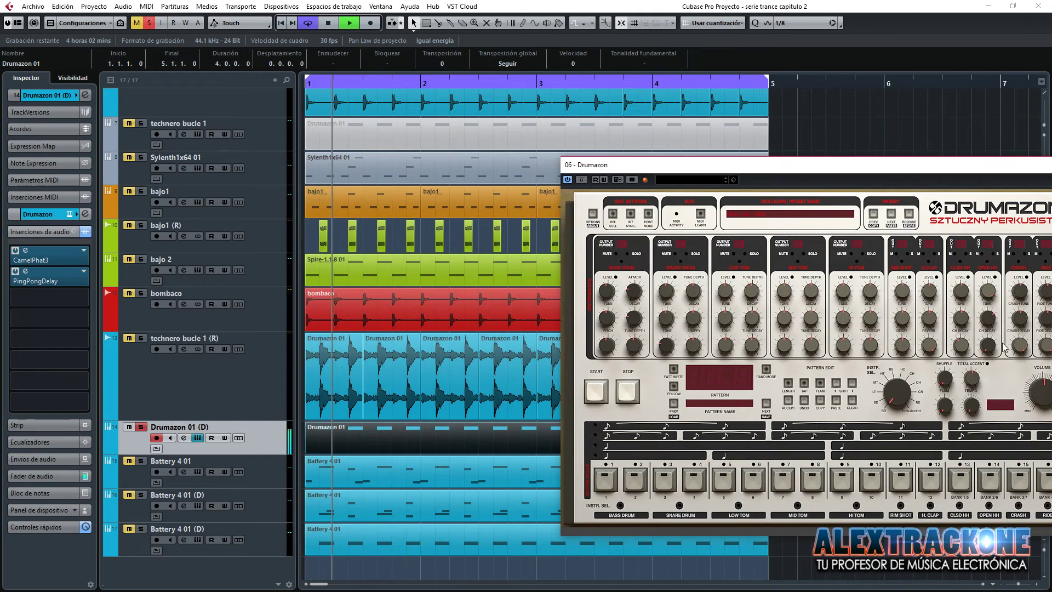
key(space)
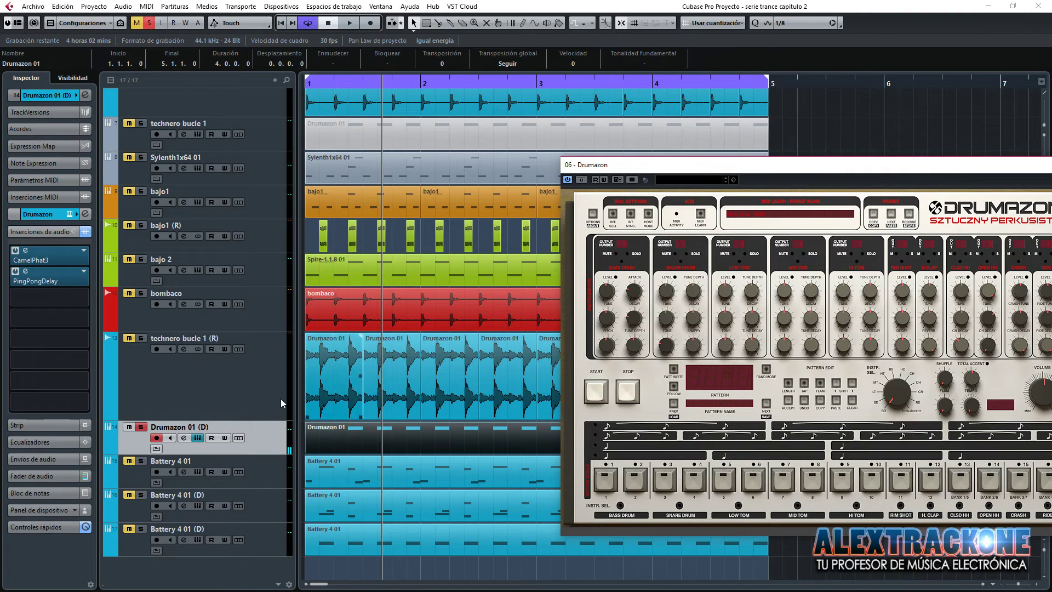
Add technero bucle 1 (R) to the solo and play it together with Drumazon 01 (D).
key(space)
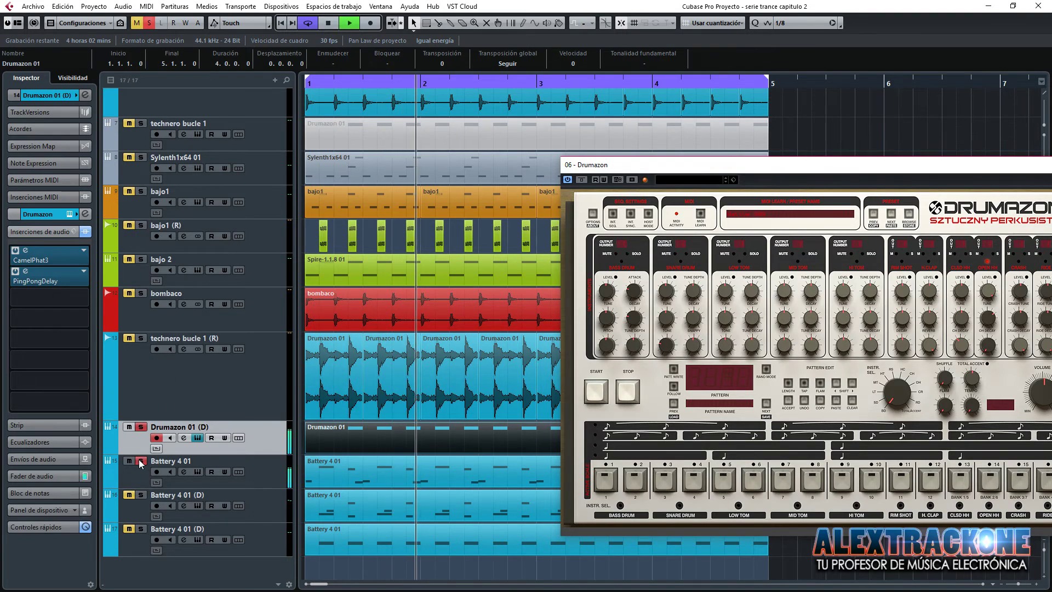
click(141, 338)
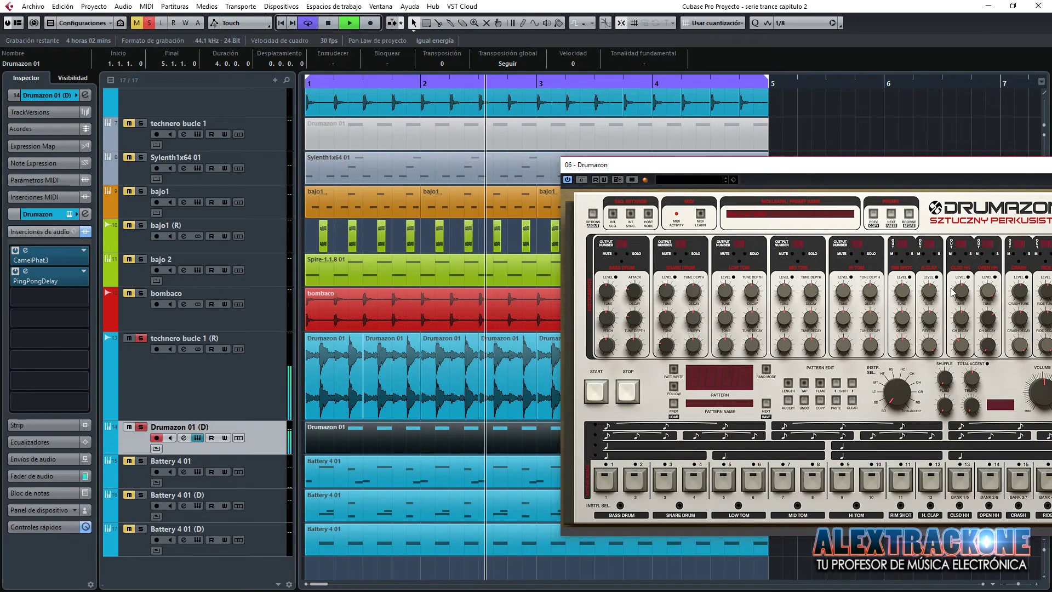
key(space)
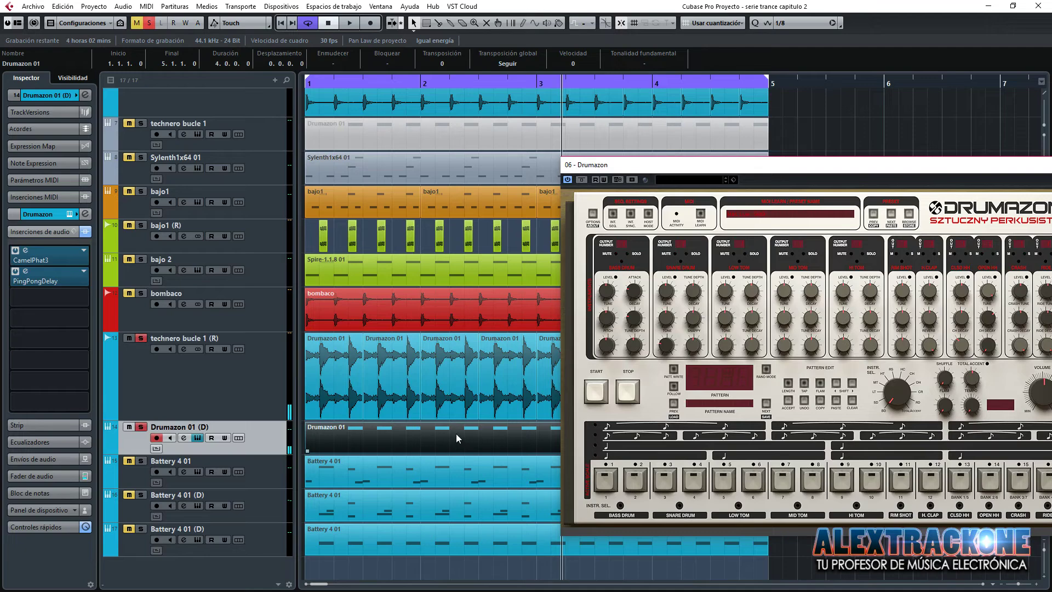
drag(713, 166, 595, 111)
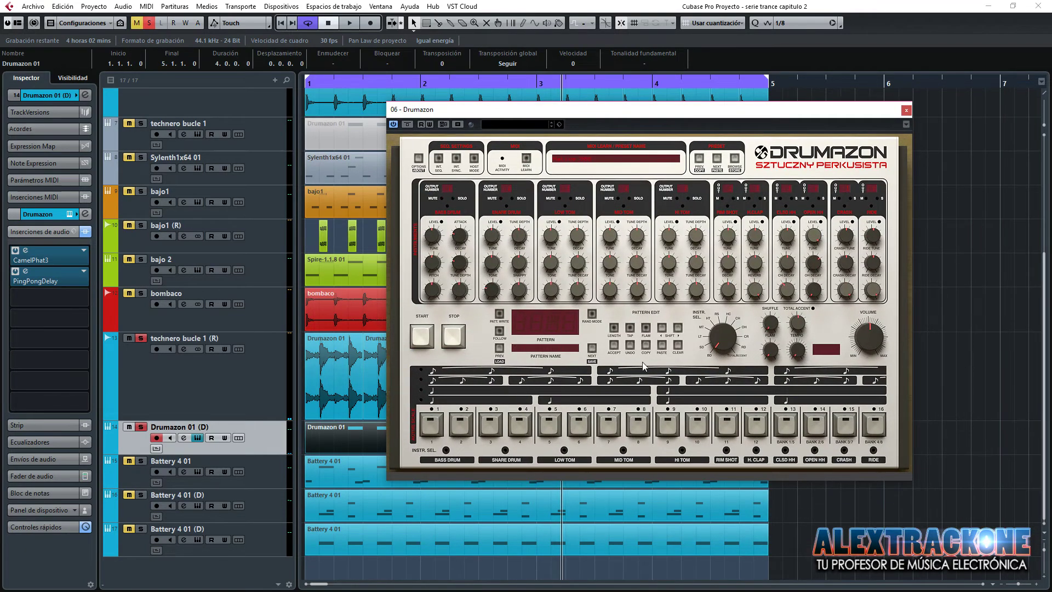
drag(567, 109, 630, 97)
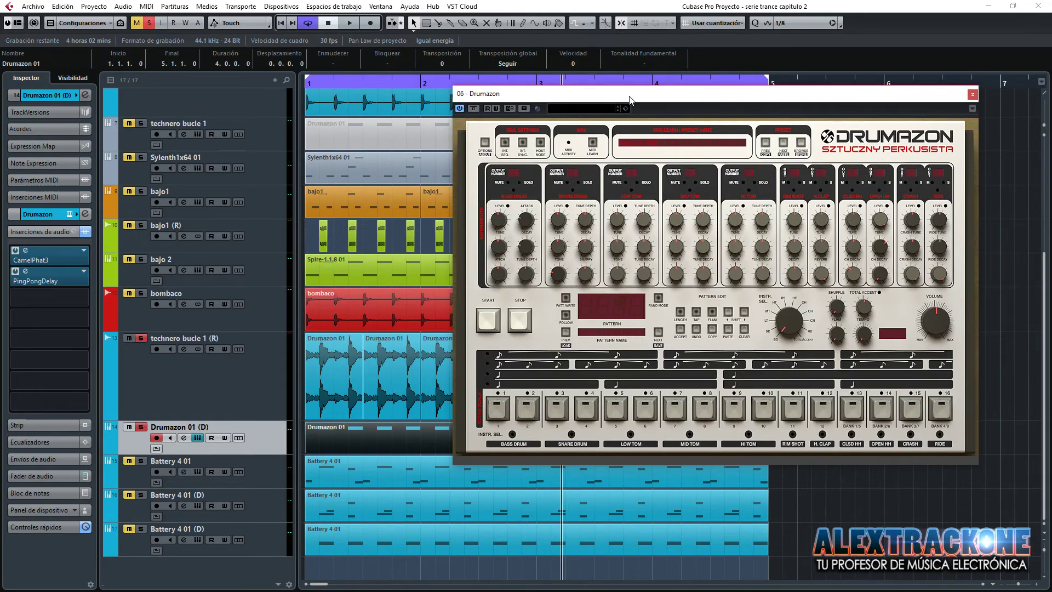
drag(630, 100, 657, 74)
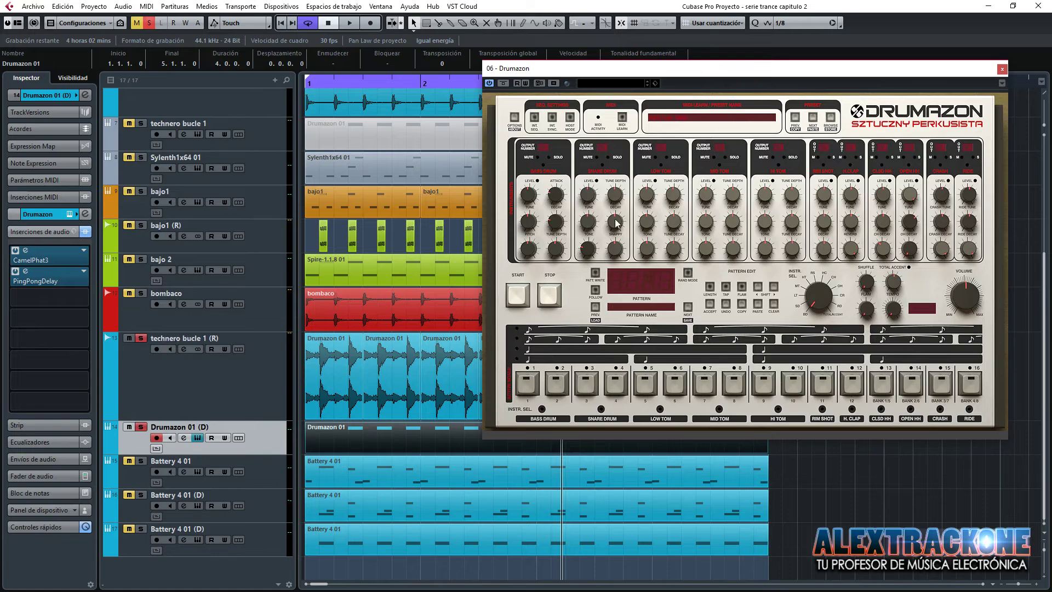
drag(679, 68, 677, 47)
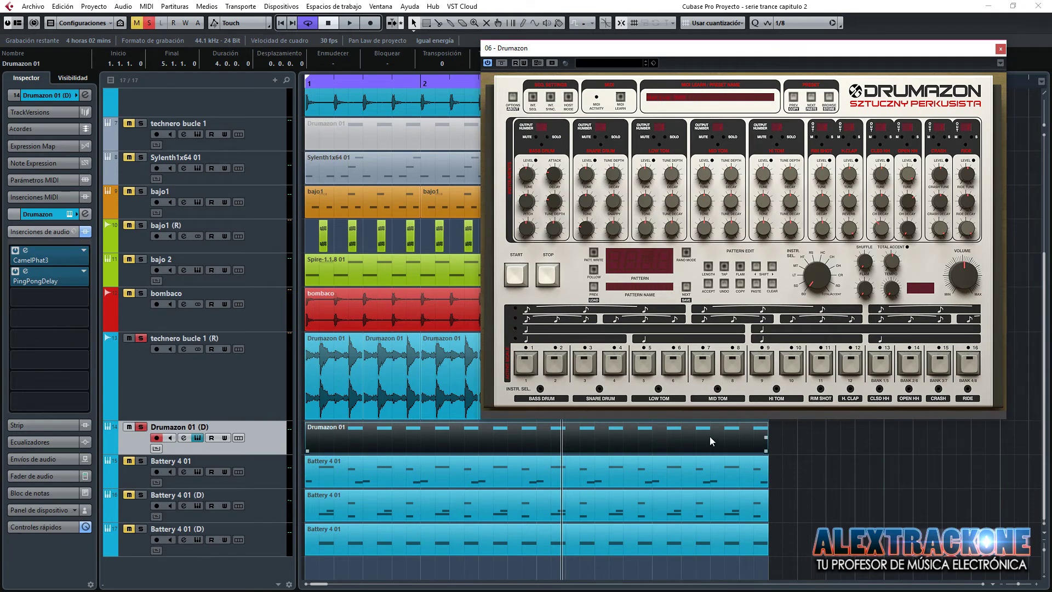
mouse_move(657, 53)
mouse_down()
mouse_move(672, 39)
mouse_move(663, 39)
mouse_up()
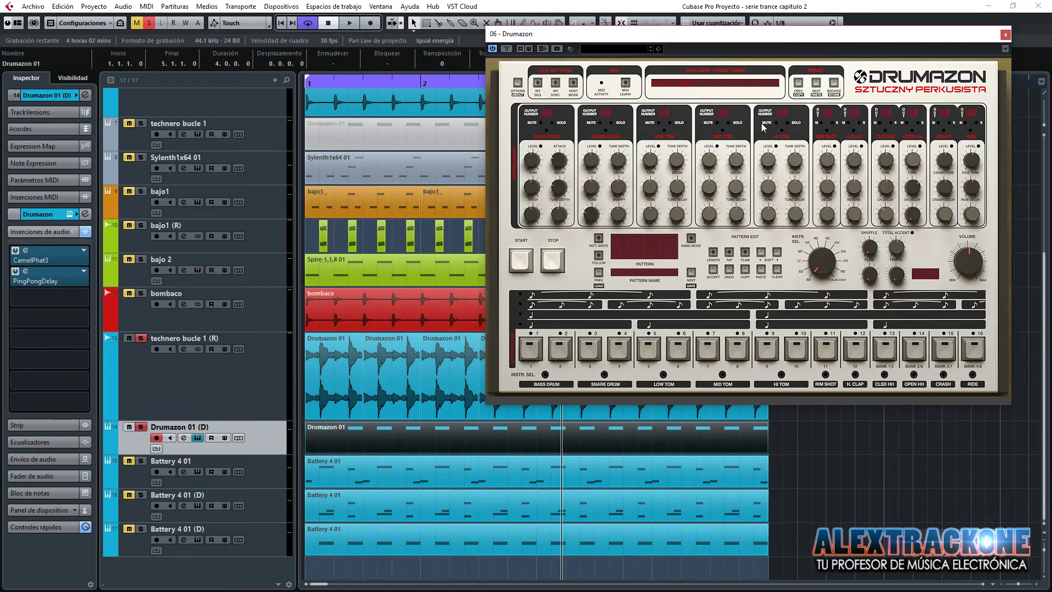
drag(722, 39, 722, 39)
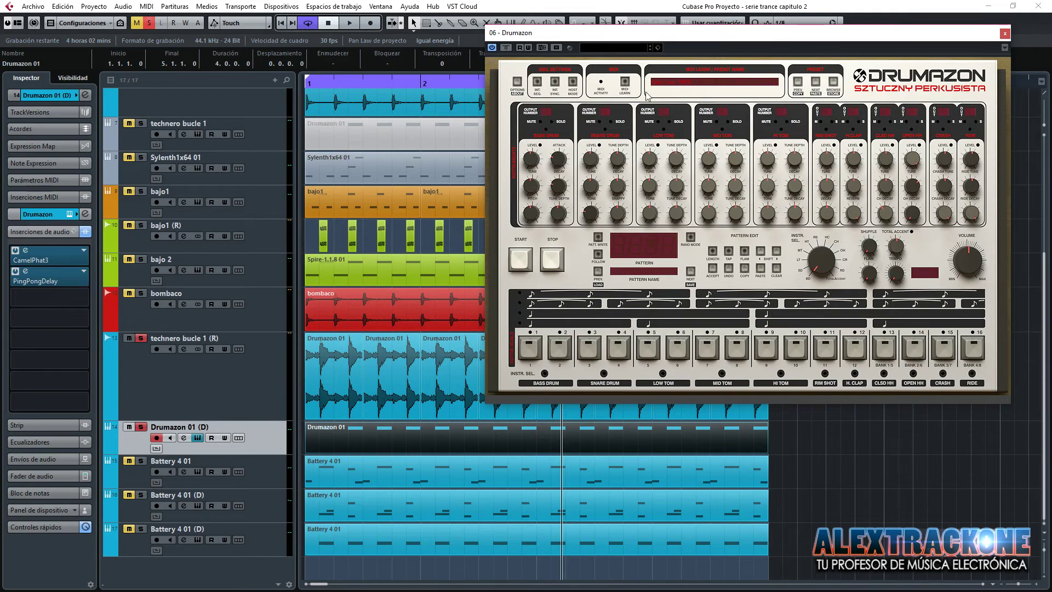
click(344, 377)
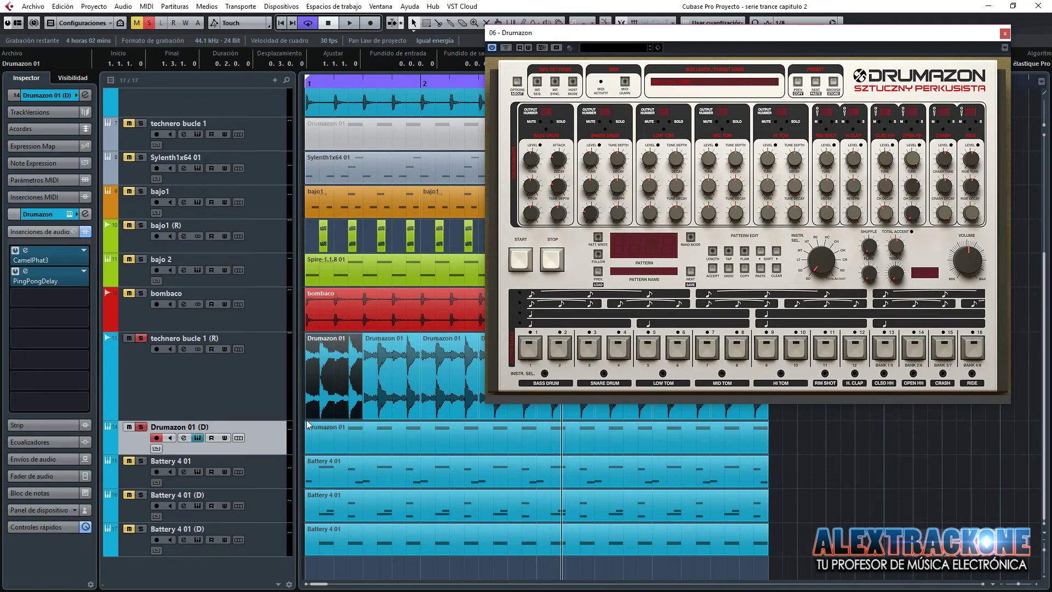
Listen again to the soloed Drumazon 01 (D) and technero bucle 1 (R) tracks, and close the Drumazon instrument.
click(508, 448)
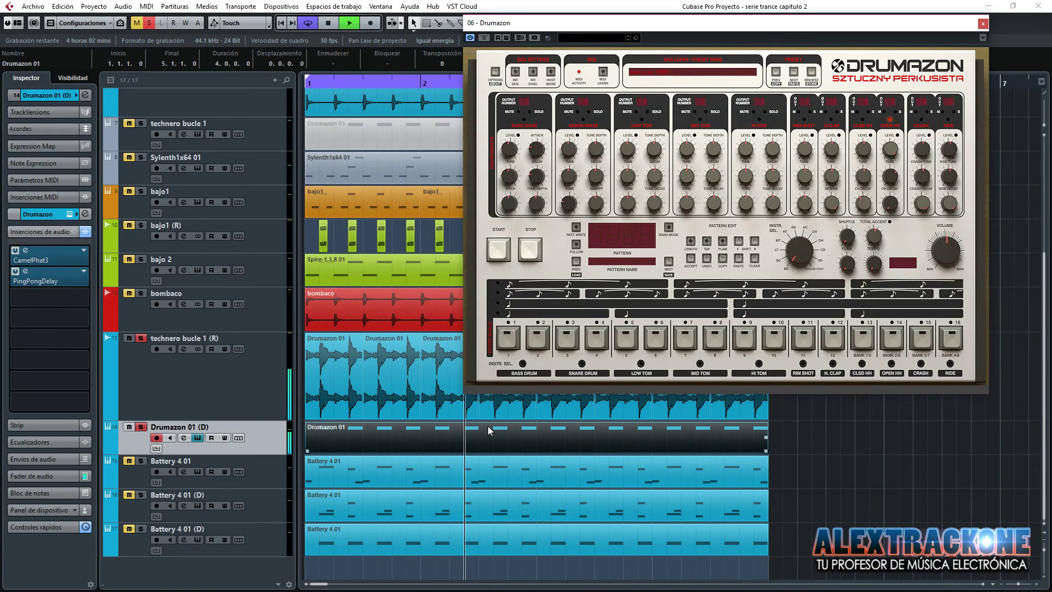
key(space)
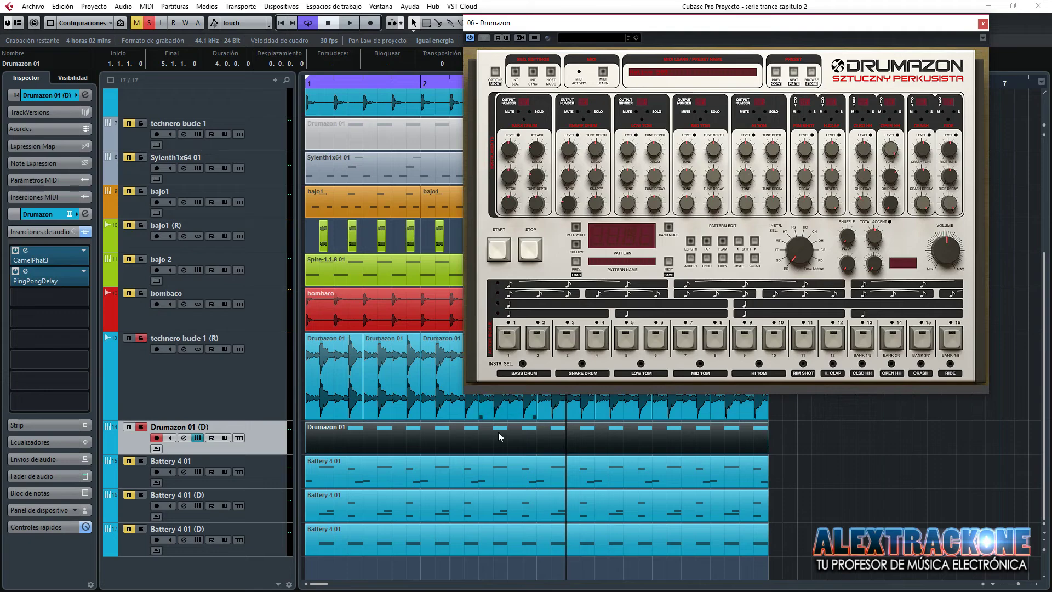
click(829, 445)
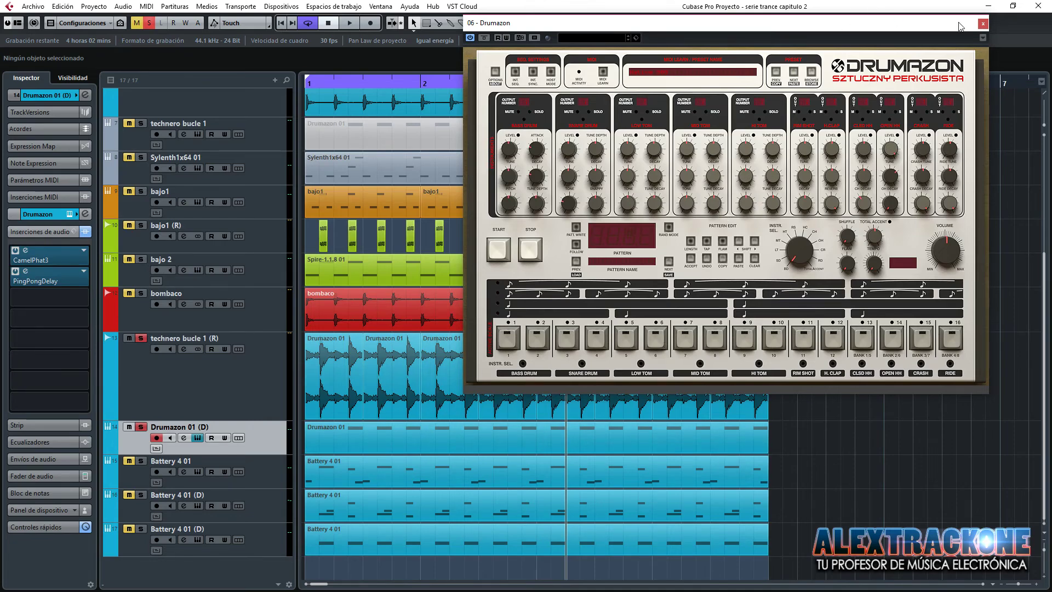
click(983, 24)
Render the Drumazon 01 (D) MIDI part in place to a new audio track.
click(571, 432)
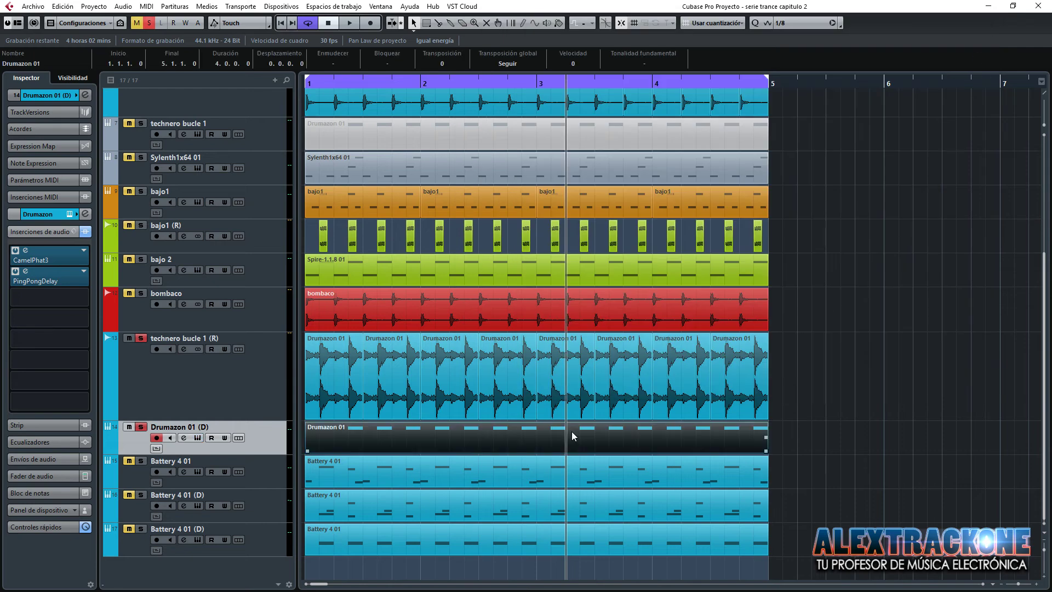
click(62, 6)
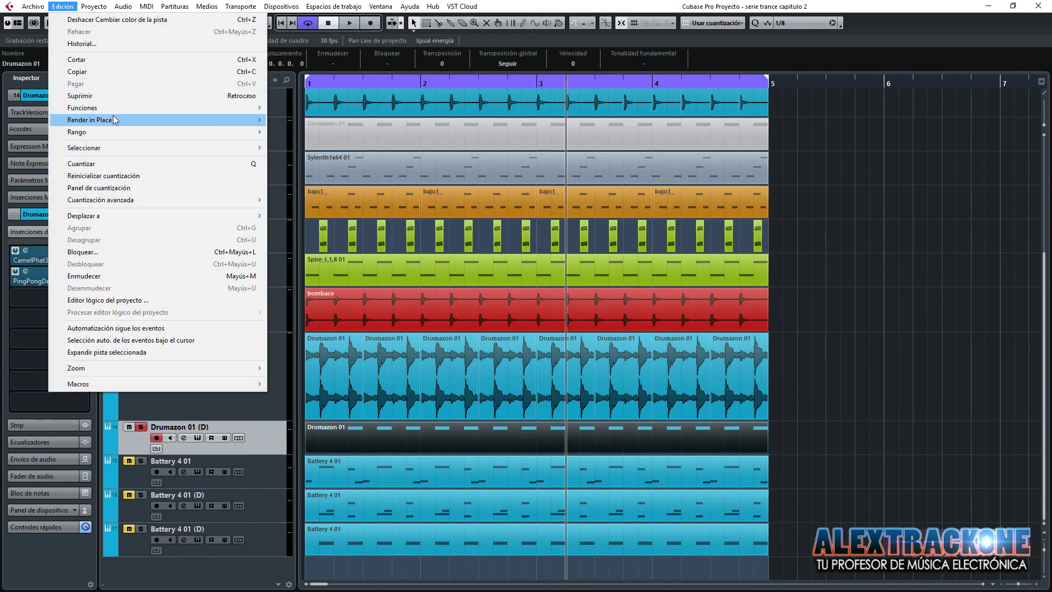
mouse_move(260, 133)
click(324, 120)
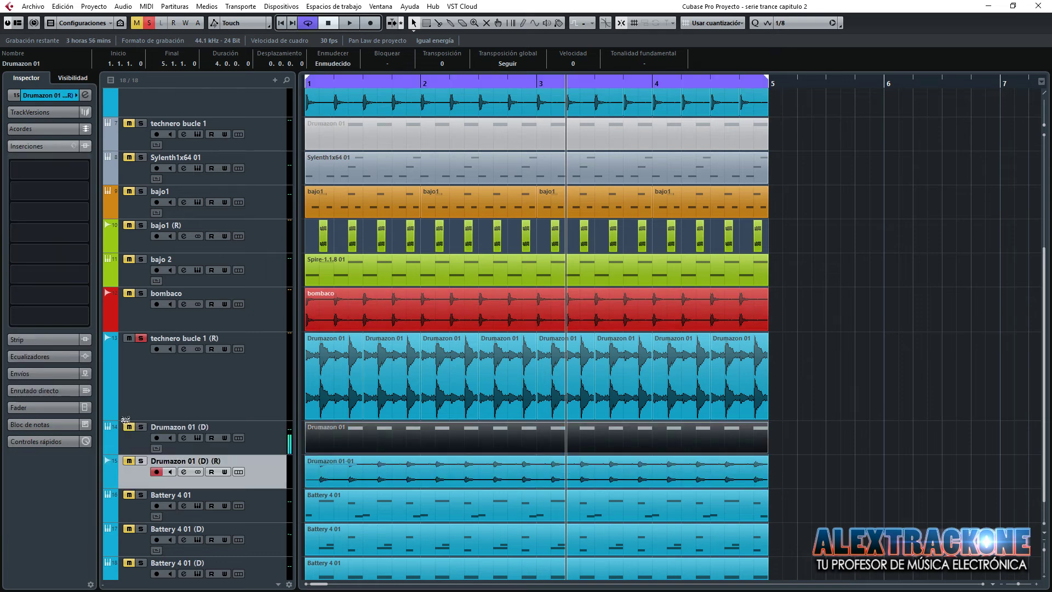
Solo the rendered Drumazon 01 (D) (R) track and play it from the start together with technero bucle 1 (R).
click(140, 460)
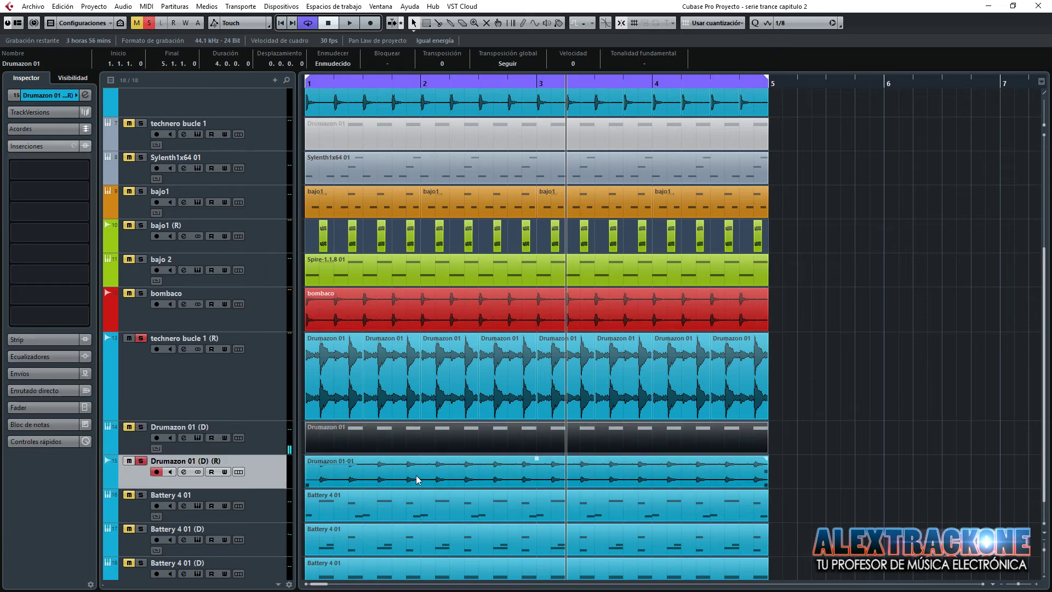
key(Home)
key(space)
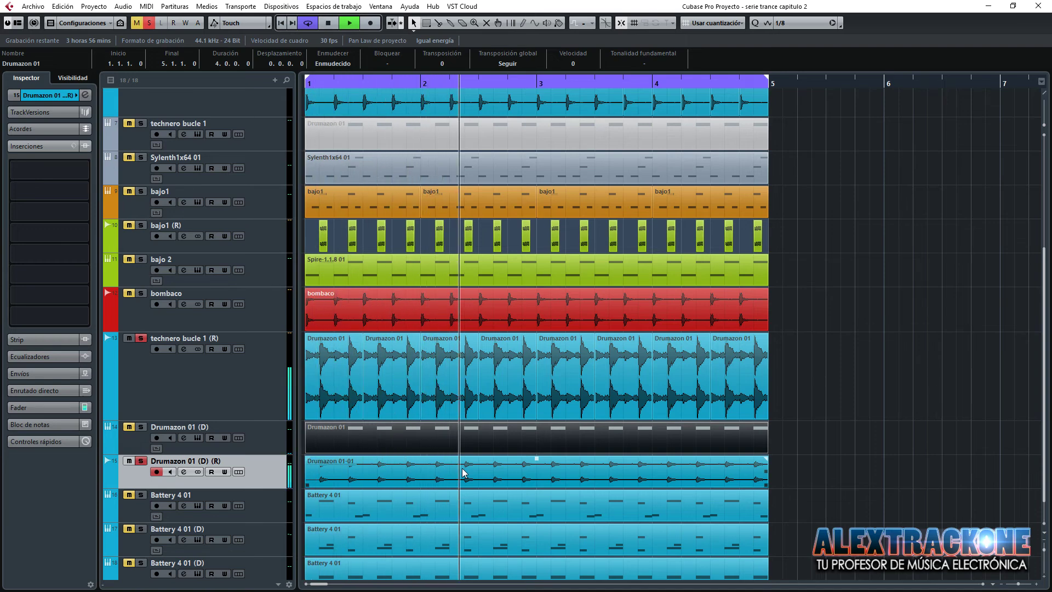
key(space)
Split the rendered Drumazon audio at 2.1.1.0 and 2.2.1.0 and delete everything except the one-beat slice between the cuts.
right_click(462, 467)
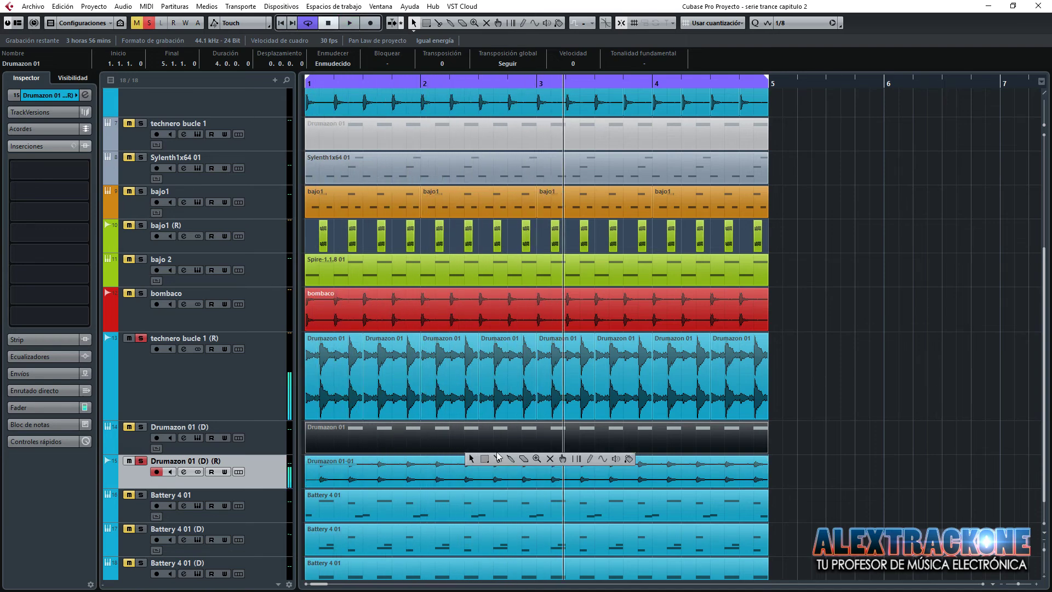
click(497, 460)
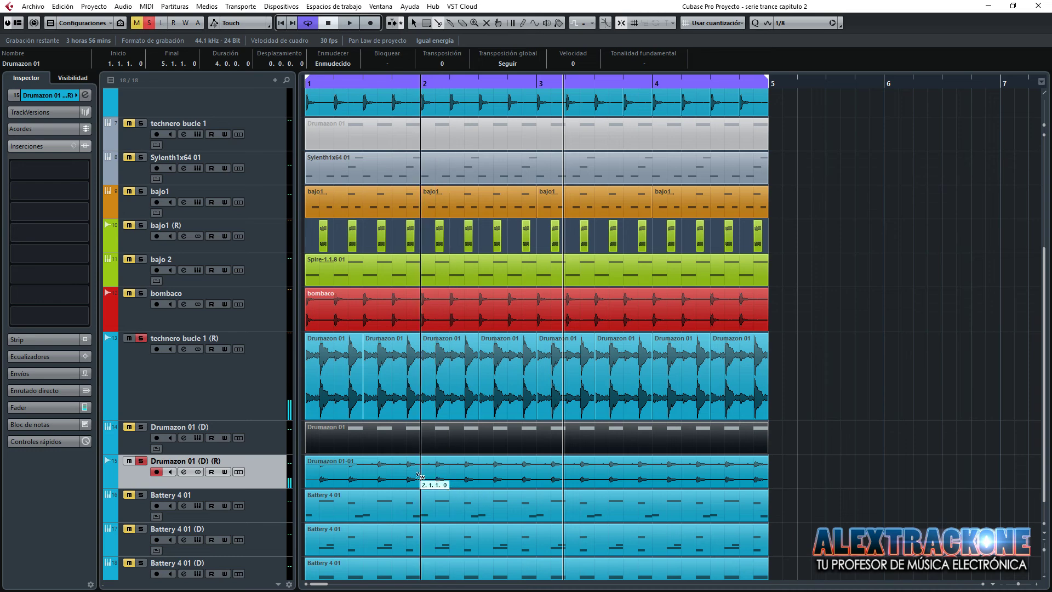
click(420, 477)
click(451, 476)
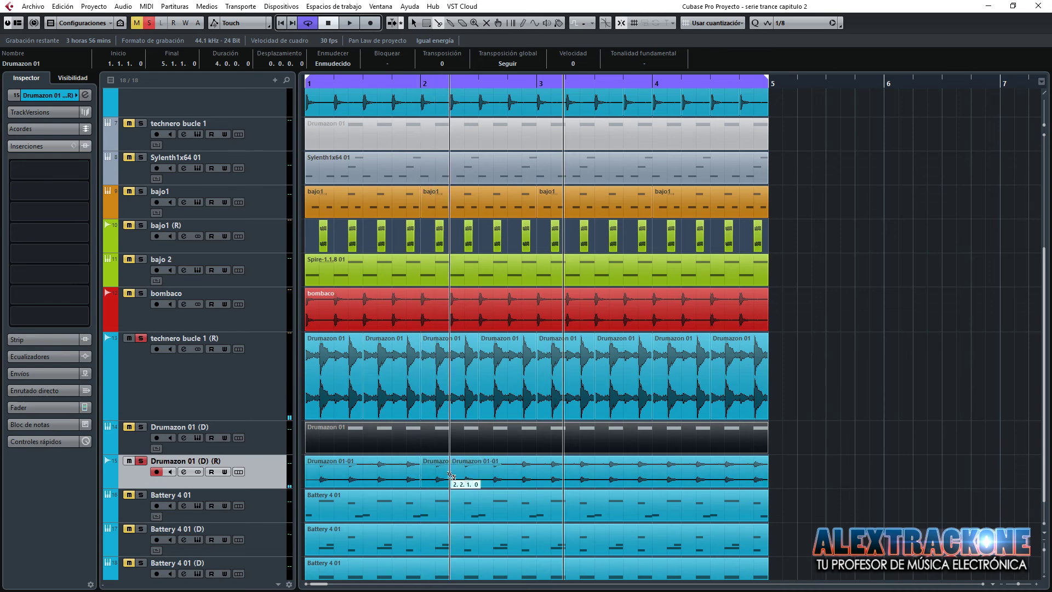
key(1)
click(482, 472)
key(Delete)
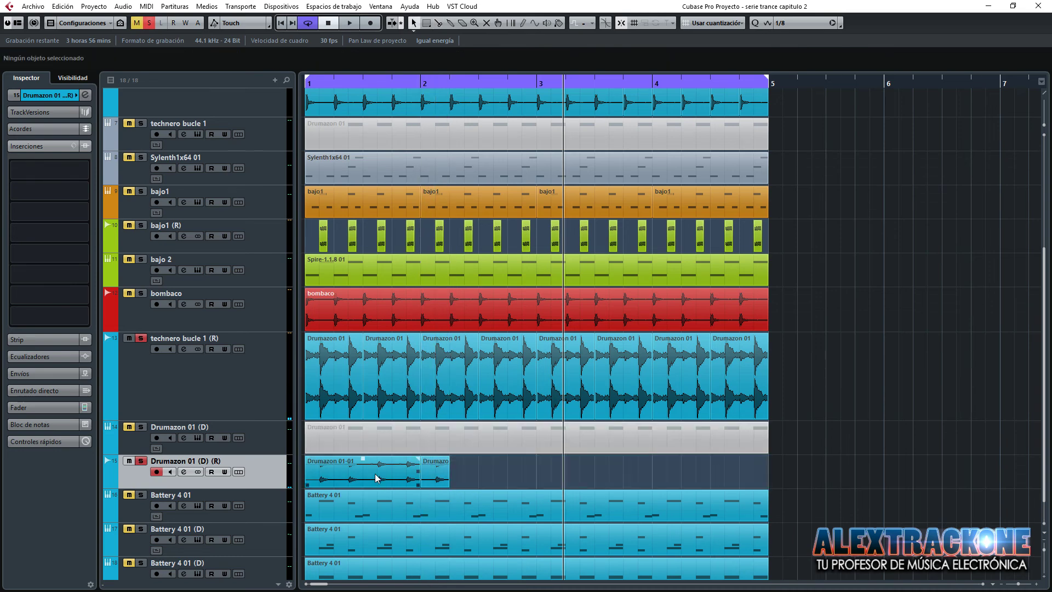
click(376, 478)
key(Delete)
Move the one-beat Drumazon slice to 1.1.1.0 and repeat it beat after beat to fill all four bars.
click(424, 472)
drag(430, 469, 321, 472)
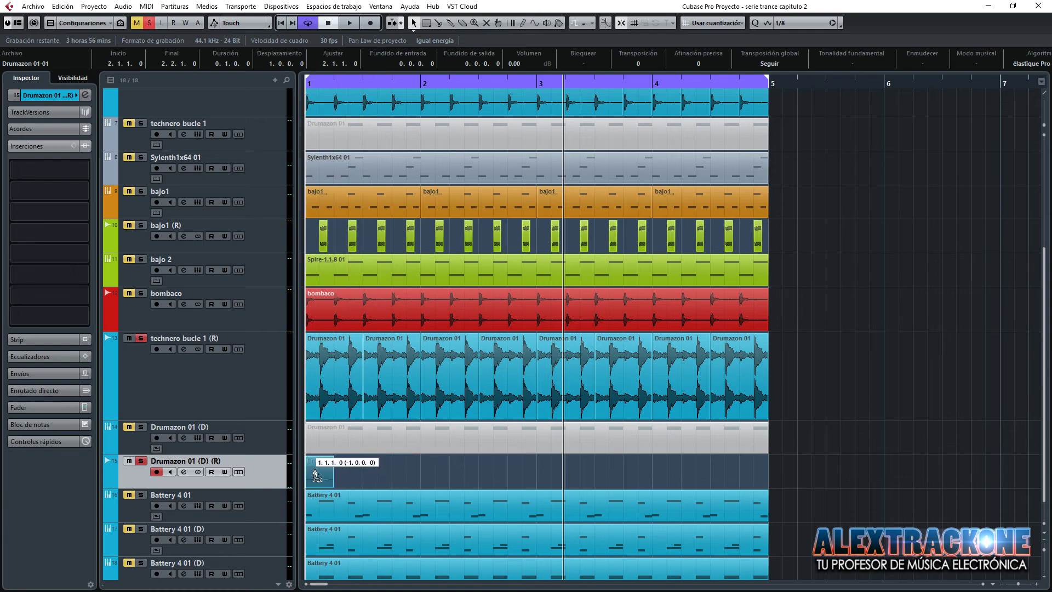
key(ctrl+d)
key(ctrl+d)
key(ctrl+d)
drag(458, 470, 313, 481)
key(ctrl+d)
key(ctrl+d)
key(ctrl+d)
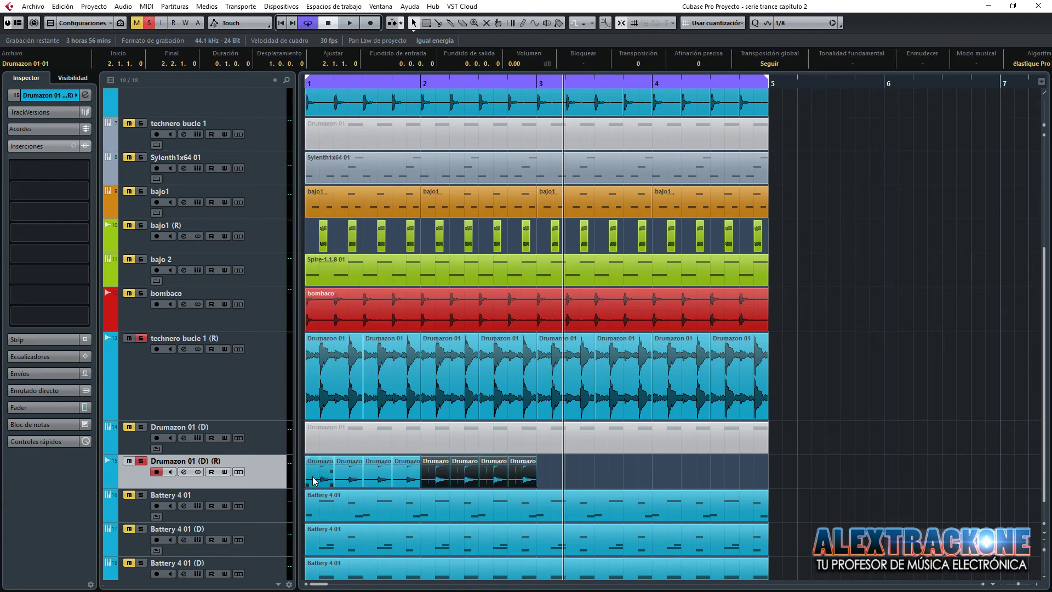
Listen to the repeated Drumazon slices with technero bucle 1 (R) and clear the clip selection.
key(space)
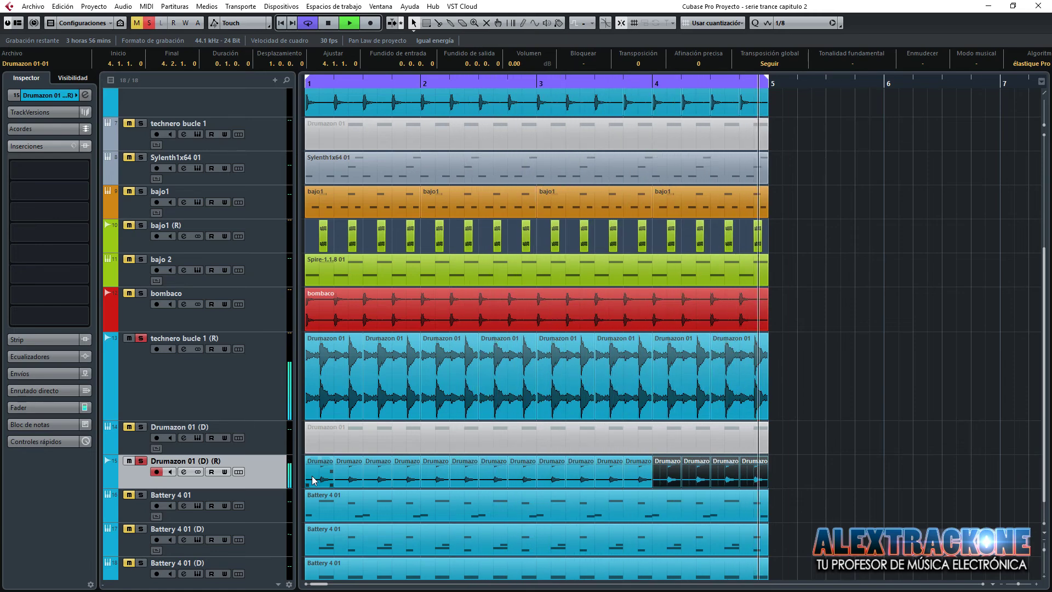
key(space)
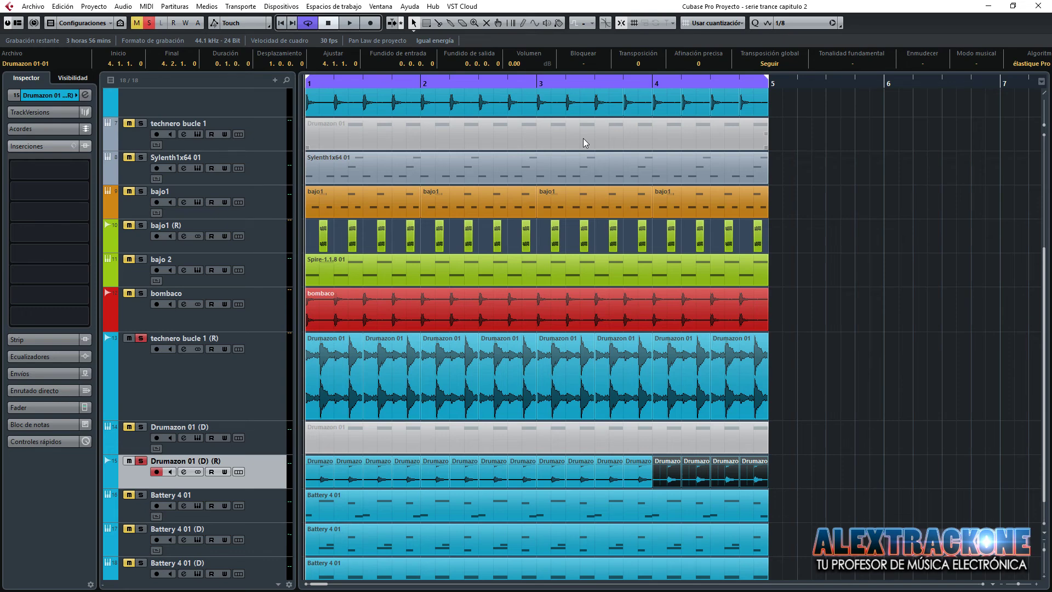
click(927, 324)
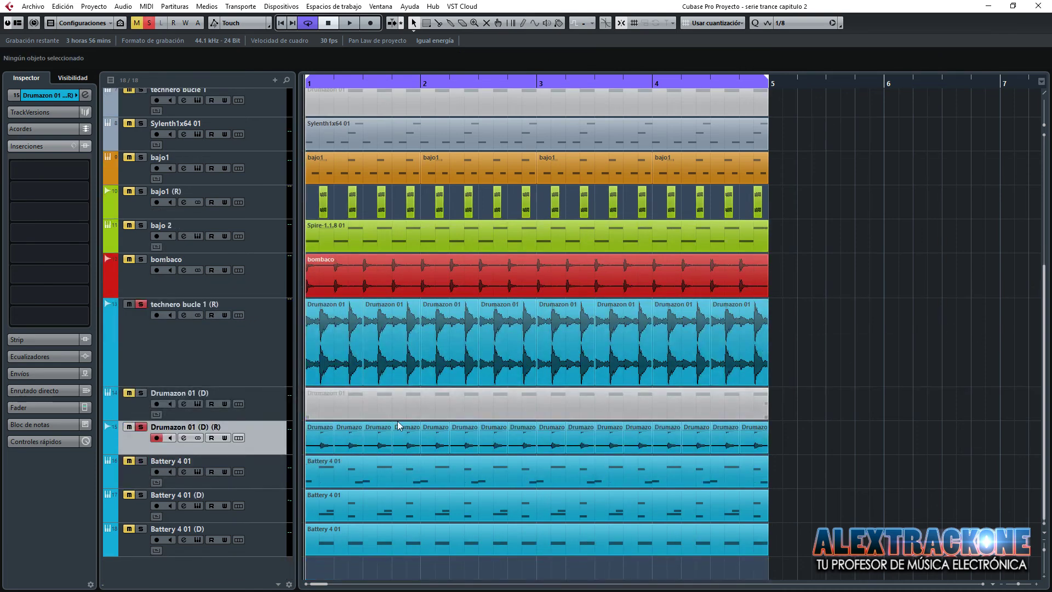
click(328, 274)
click(844, 282)
scroll(870, 294, up, 6)
scroll(869, 295, down, 6)
click(140, 265)
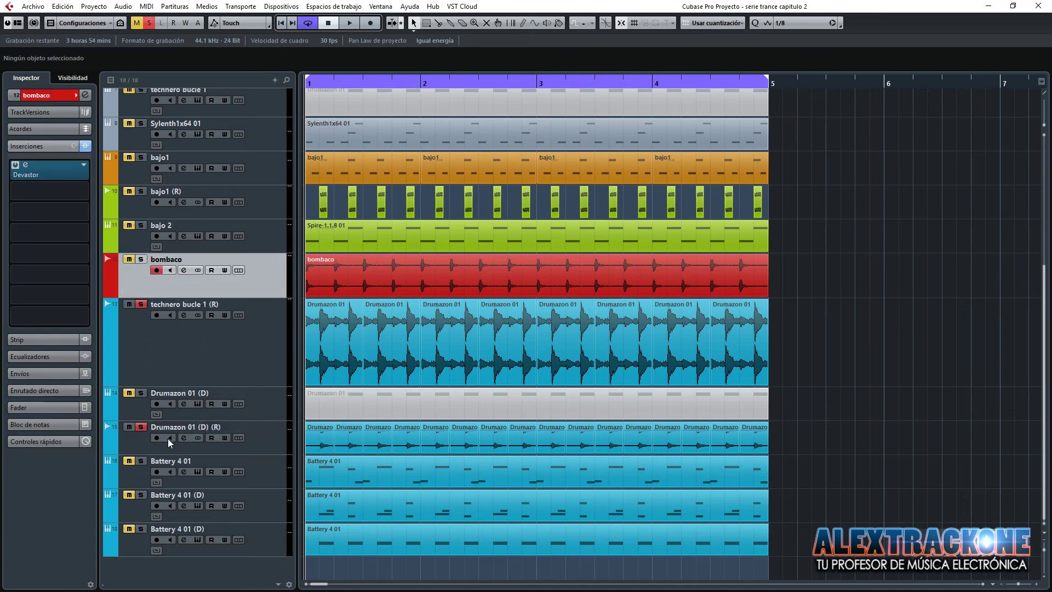
Move the Drumazon 01 (D) track above Sylenth1x64 01 and, with all solos cleared, mute it along with bajo1 (R) and bajo 2.
drag(139, 406, 125, 43)
click(147, 23)
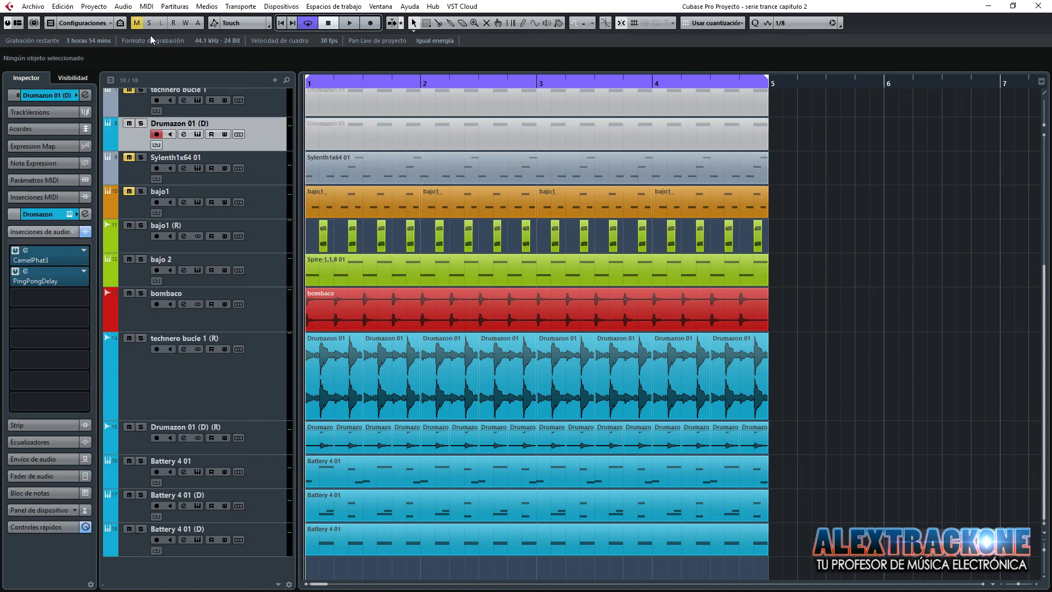
click(131, 124)
drag(133, 224, 130, 260)
Play the kick and percussion tracks without the basses and save the project.
key(space)
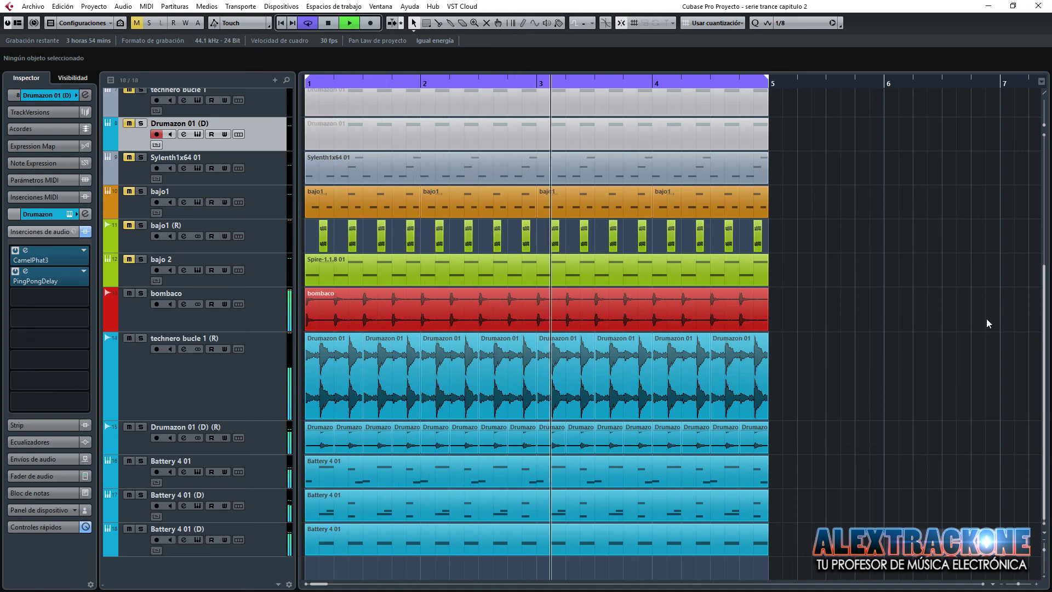
key(space)
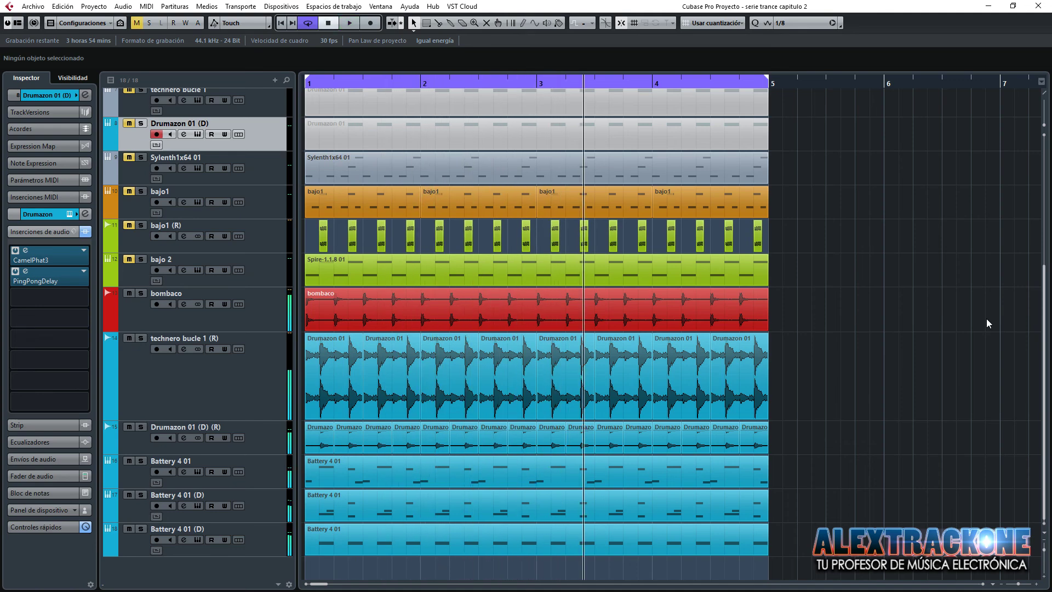
click(34, 6)
click(50, 87)
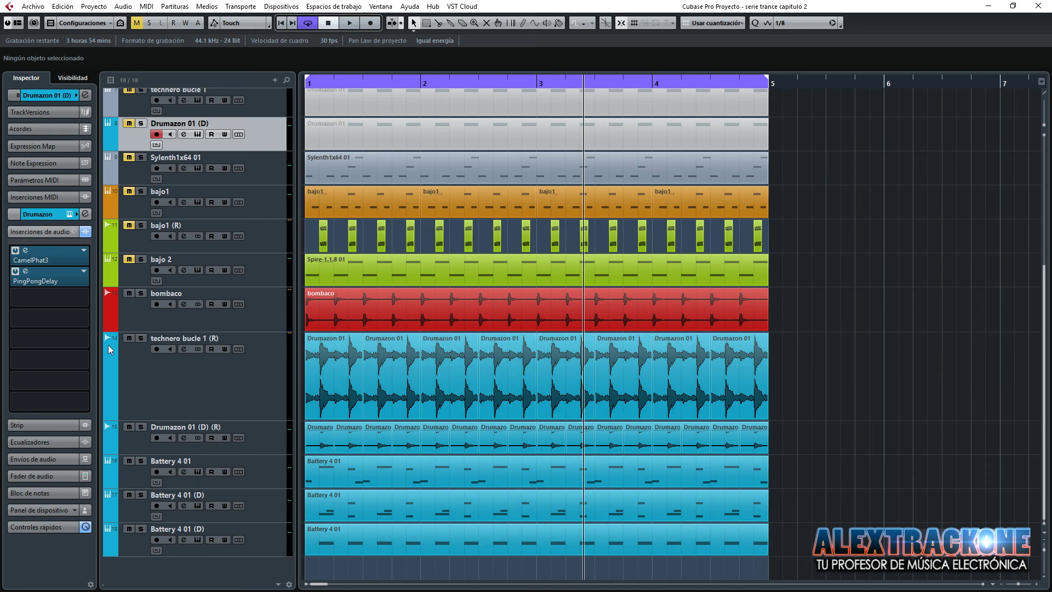
Compare the loop with technero bucle 1 (R) muted and unmuted during playback, selecting all of that track's clips.
click(129, 338)
drag(861, 369, 276, 376)
key(space)
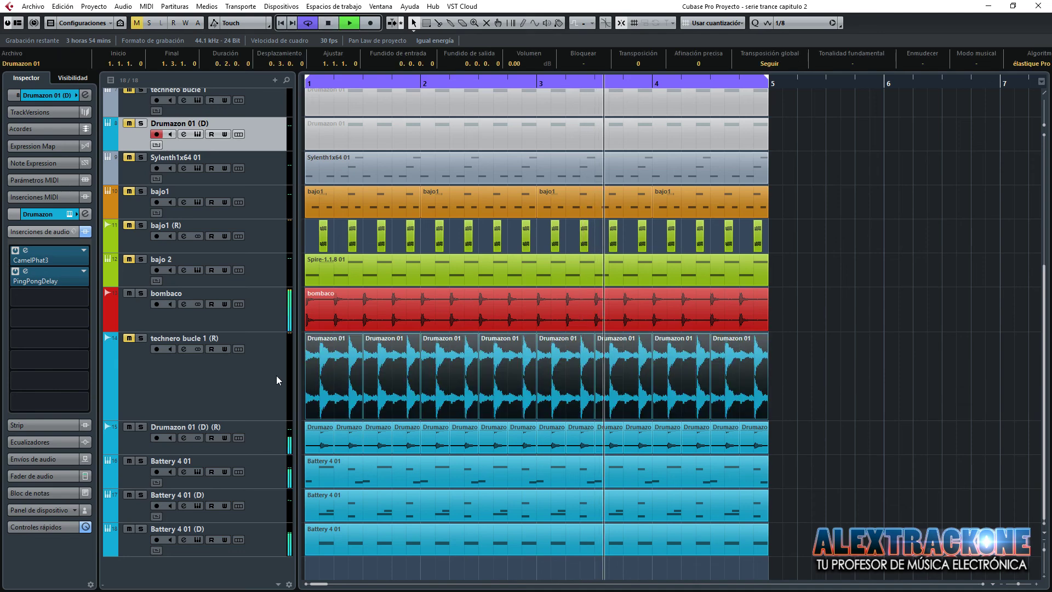
click(129, 338)
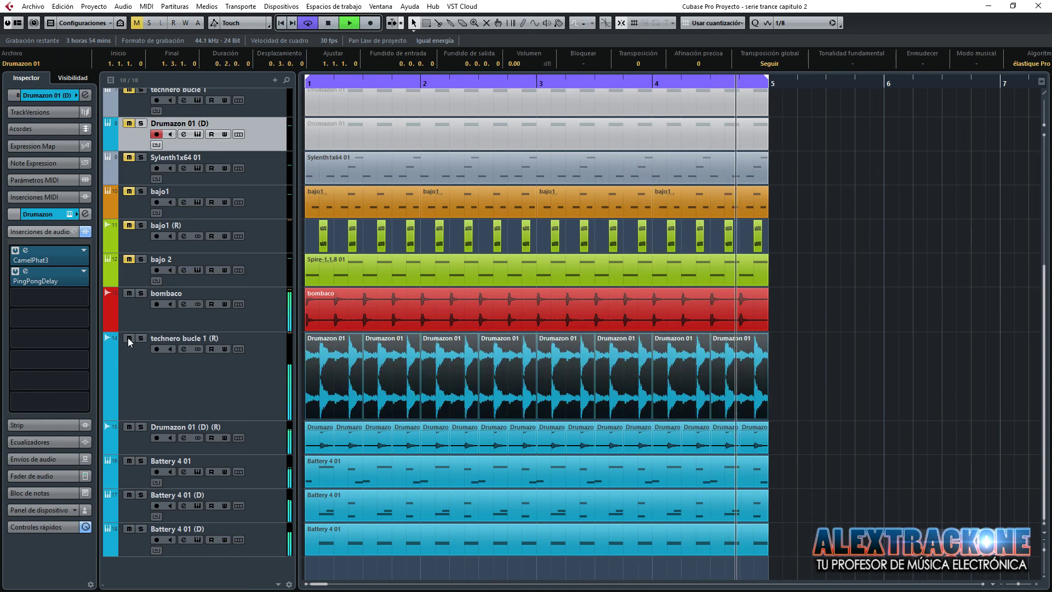
key(space)
click(783, 380)
drag(821, 366, 277, 358)
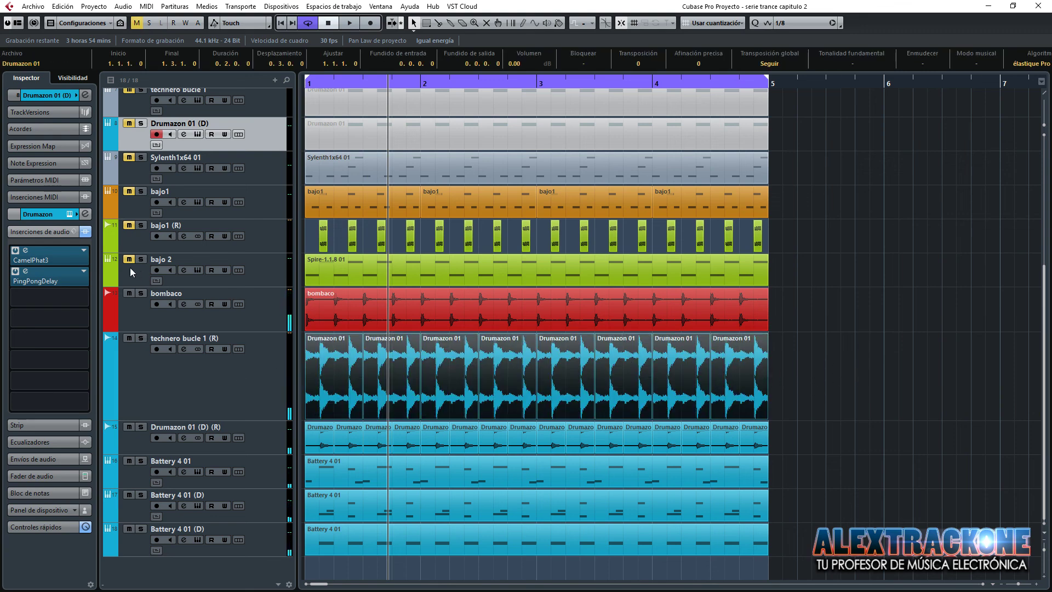
Unmute bajo1 (R) and bajo 2 to play the loop from the start with the basses, and mute both again.
click(130, 241)
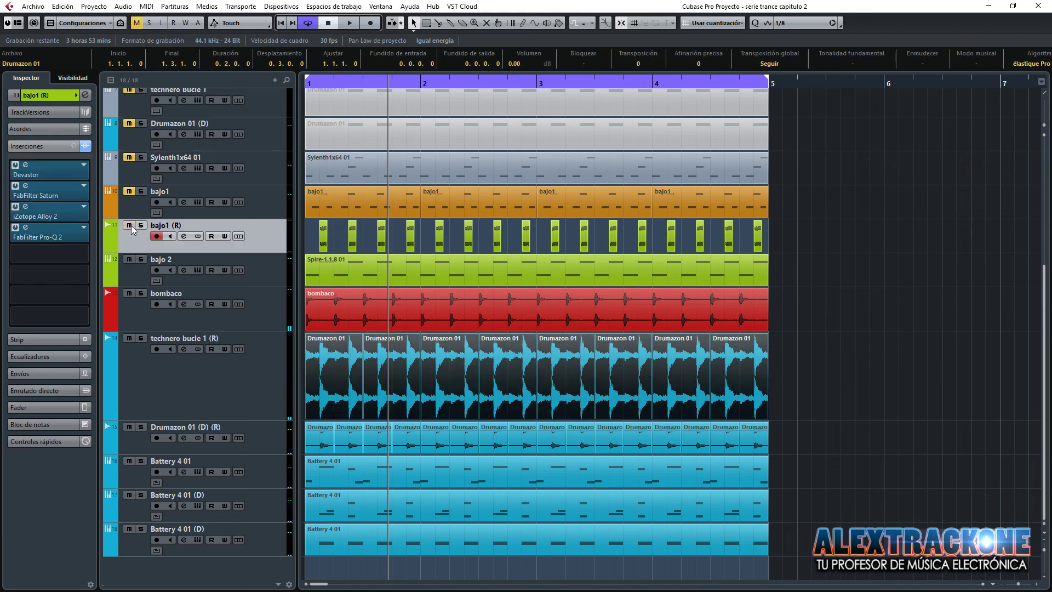
key(Home)
key(space)
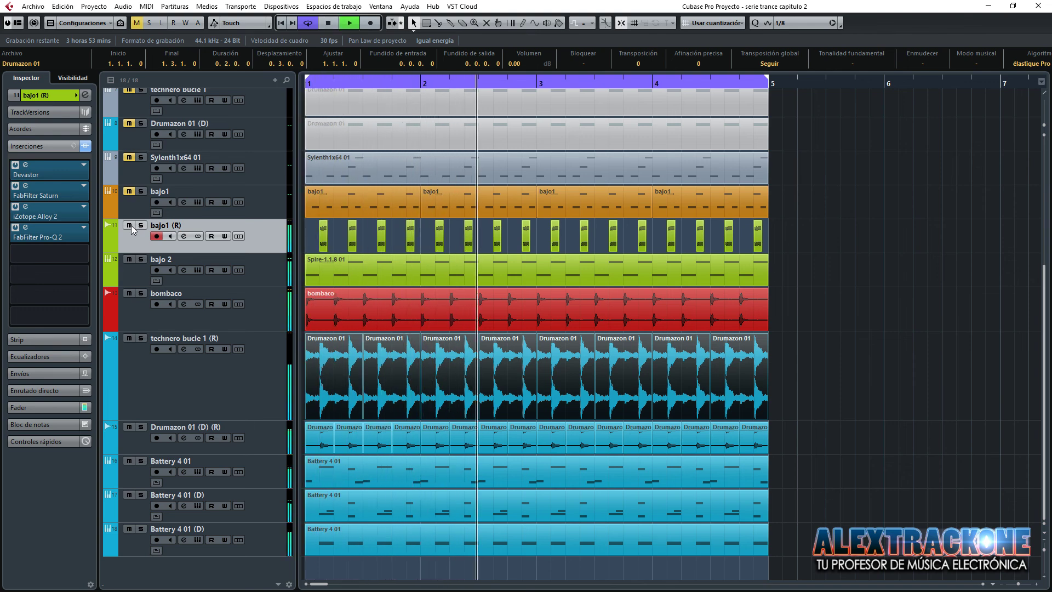
key(space)
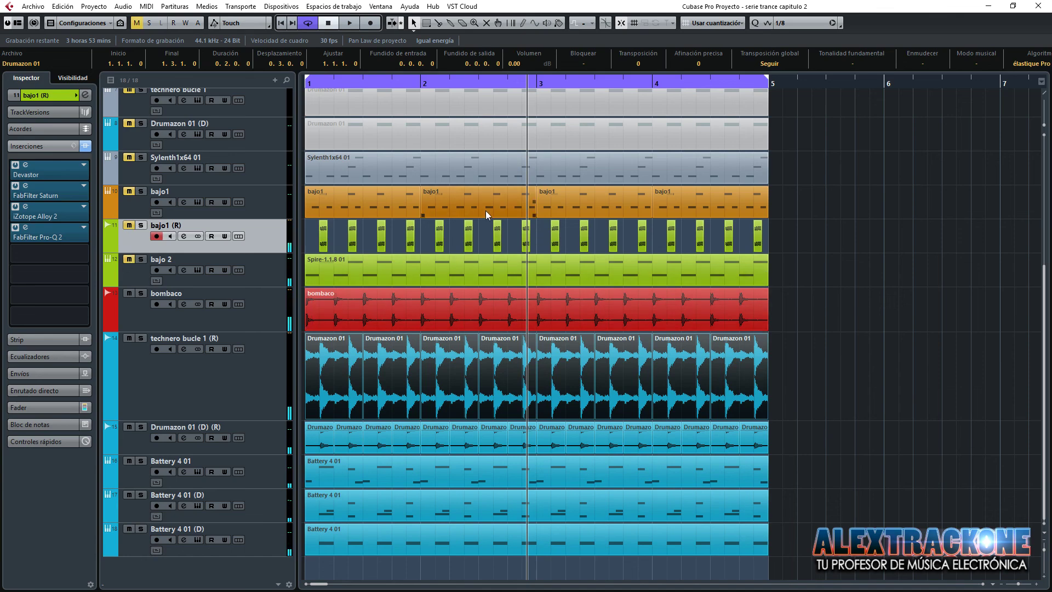
Deselect the technero bucle 1 (R) clips and save the project.
click(837, 241)
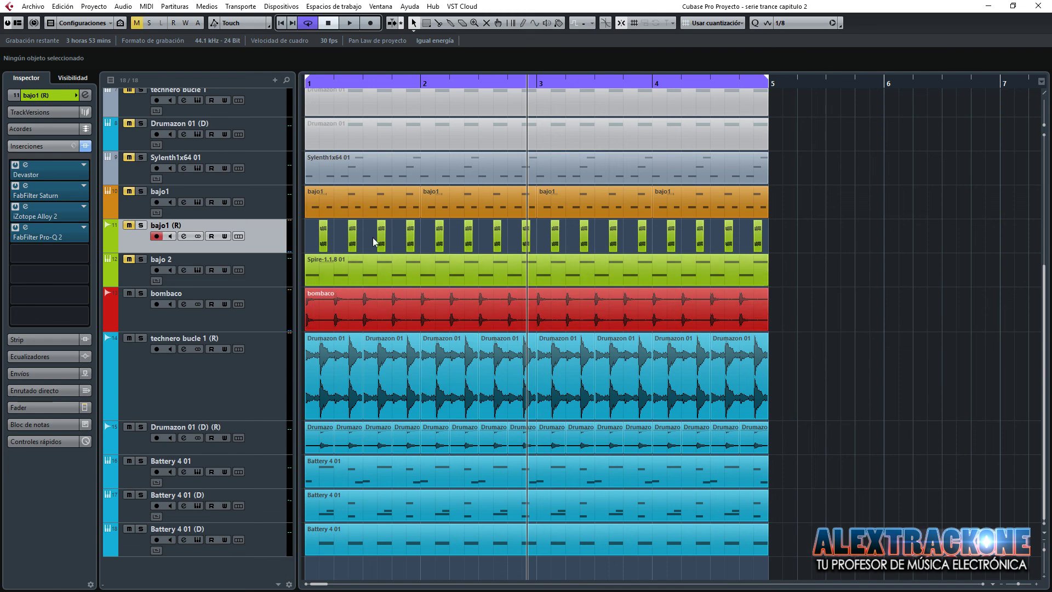
click(34, 7)
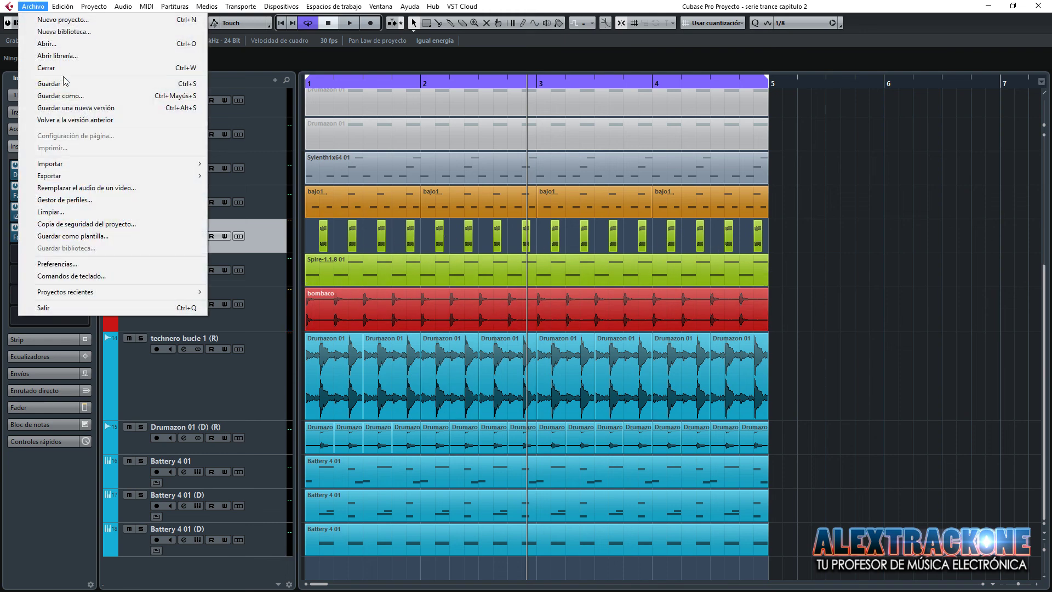
click(49, 83)
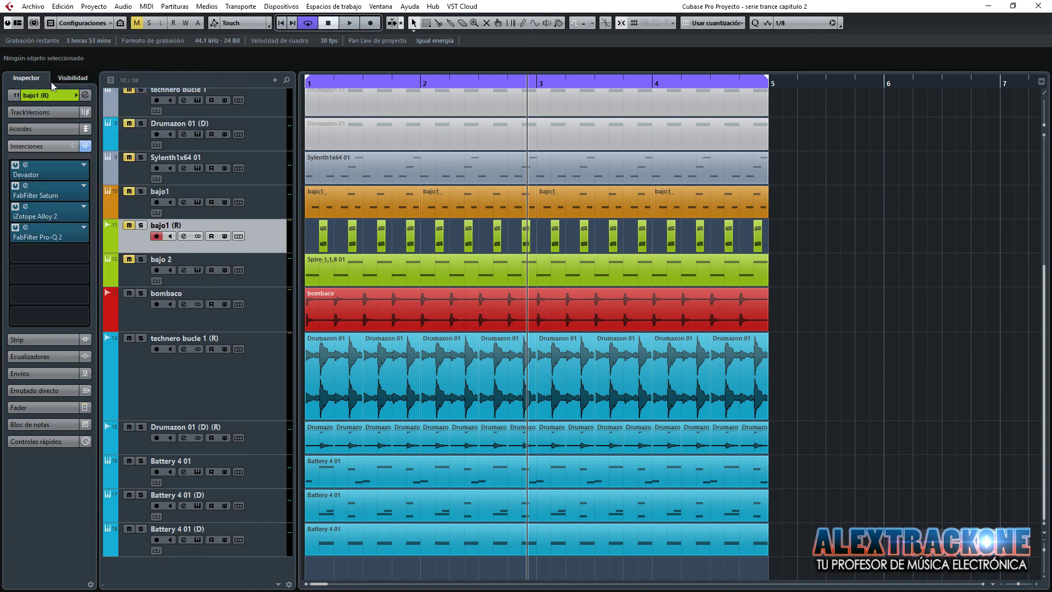